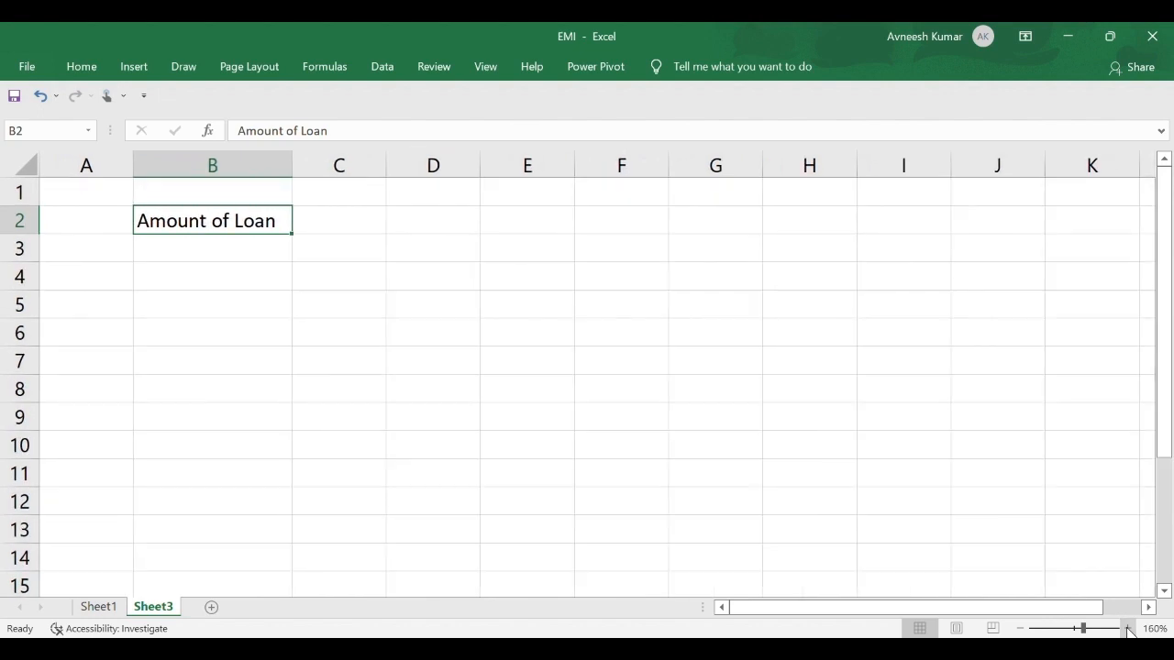
Enter a loan amount of 5,00,000 in C2 and format it as rupee currency without decimals.
click(342, 234)
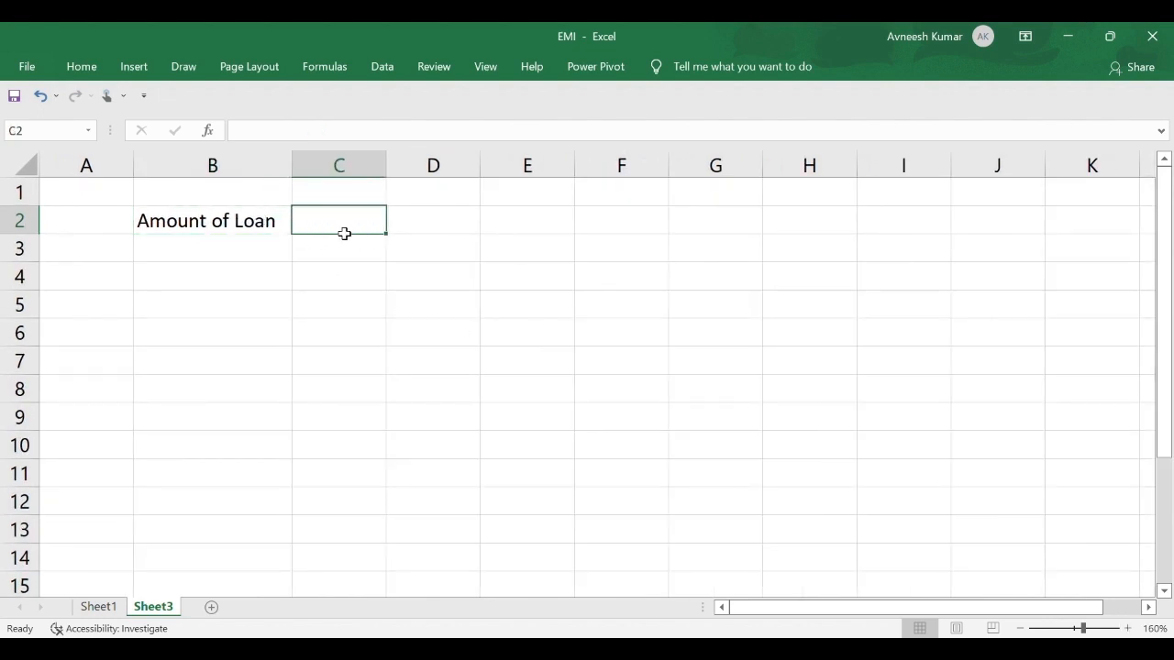
text(5,00,0)
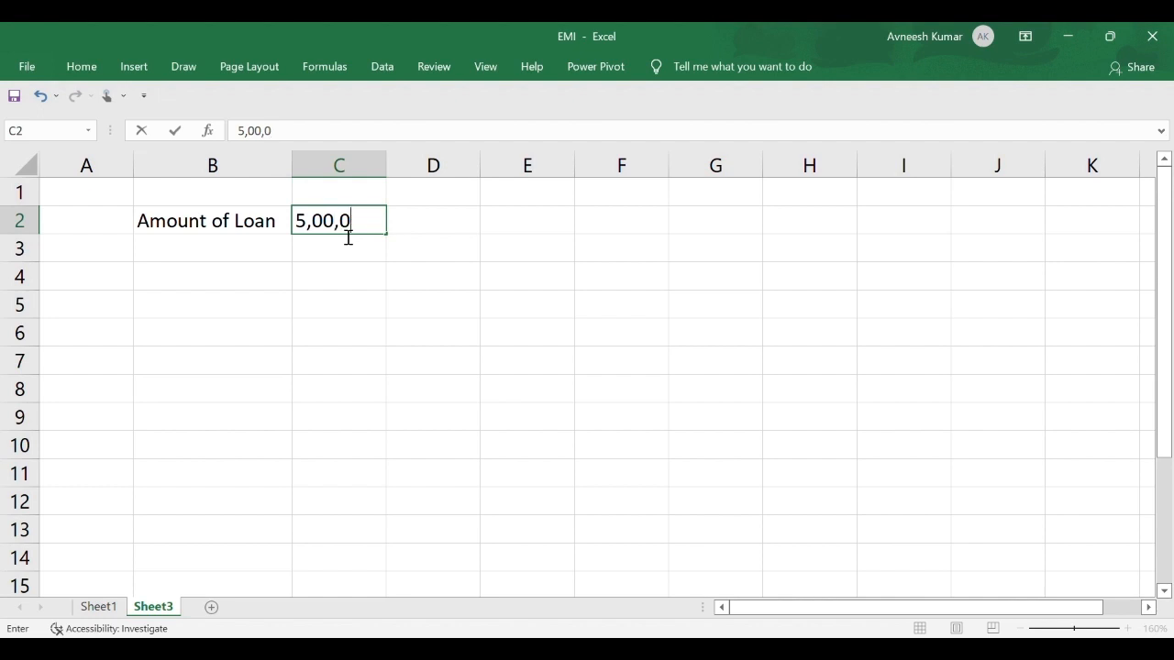
text(00)
click(281, 247)
click(327, 226)
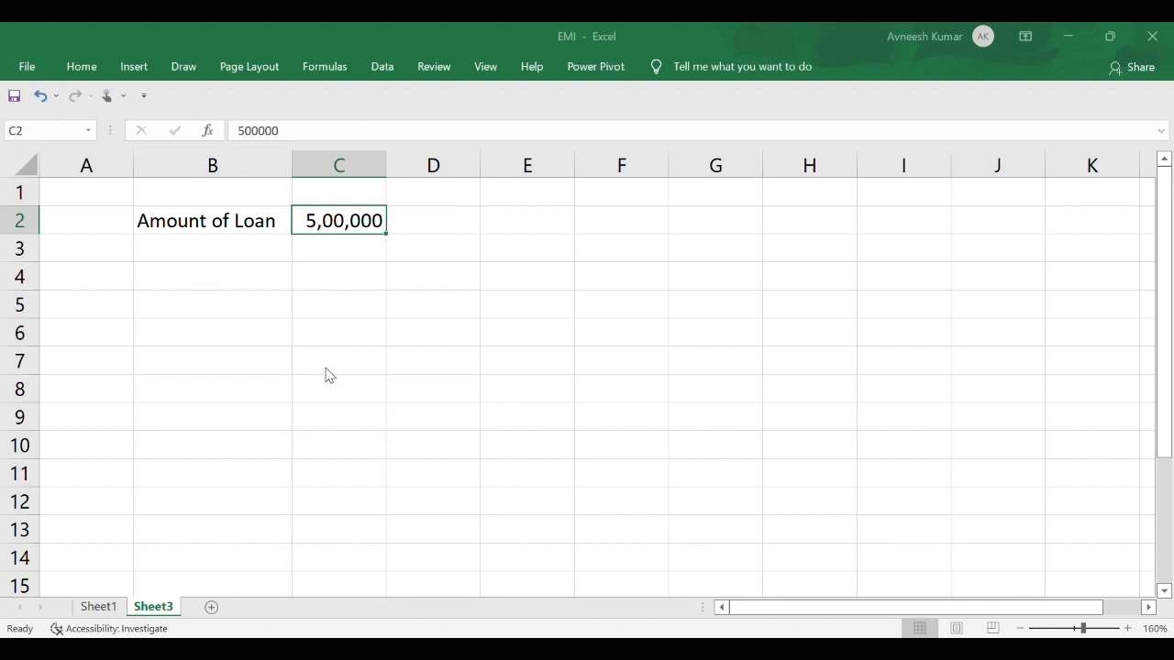
click(487, 606)
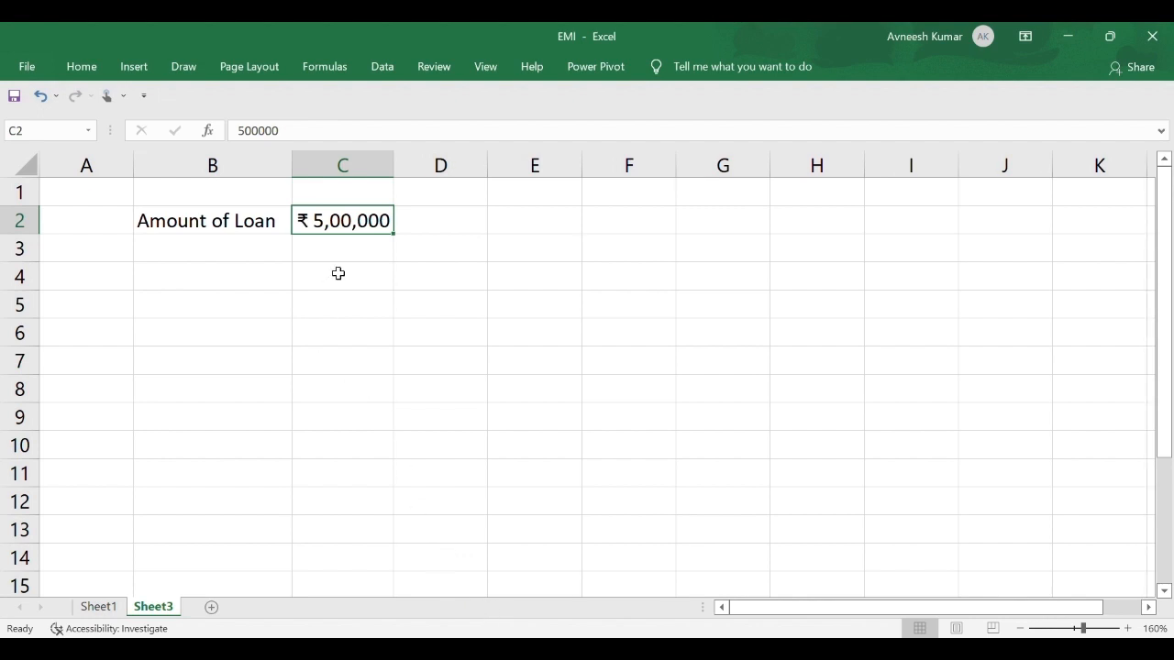
Add the label "Annual Rate of Interest" in cell B3, below the loan amount label.
click(195, 259)
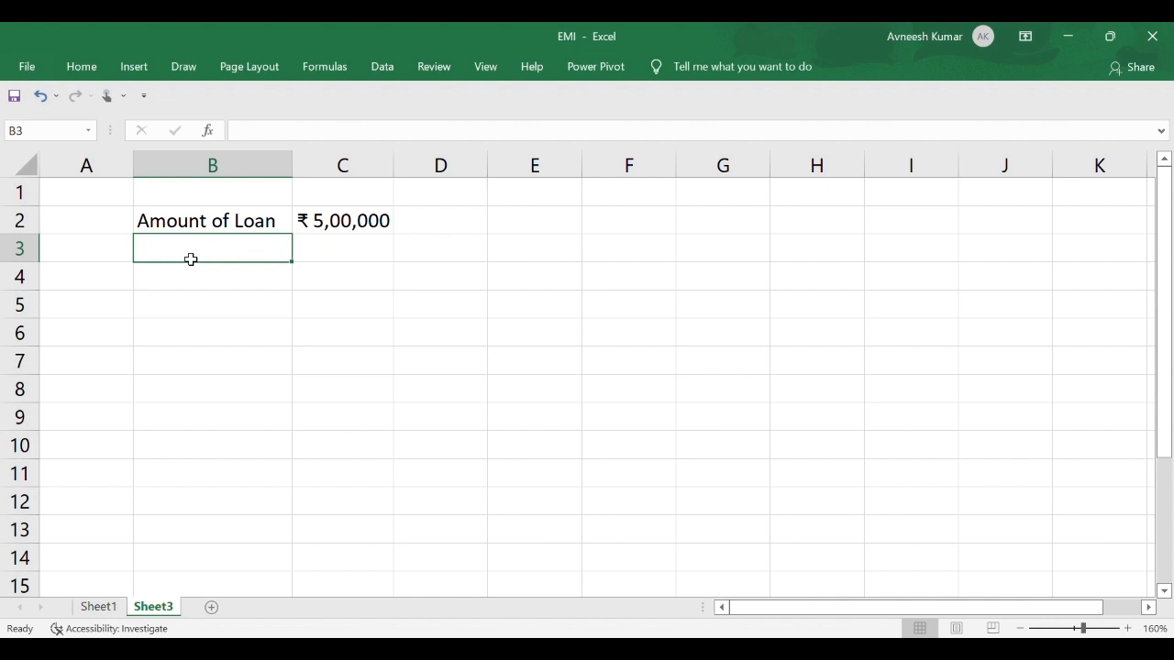
text(Annu)
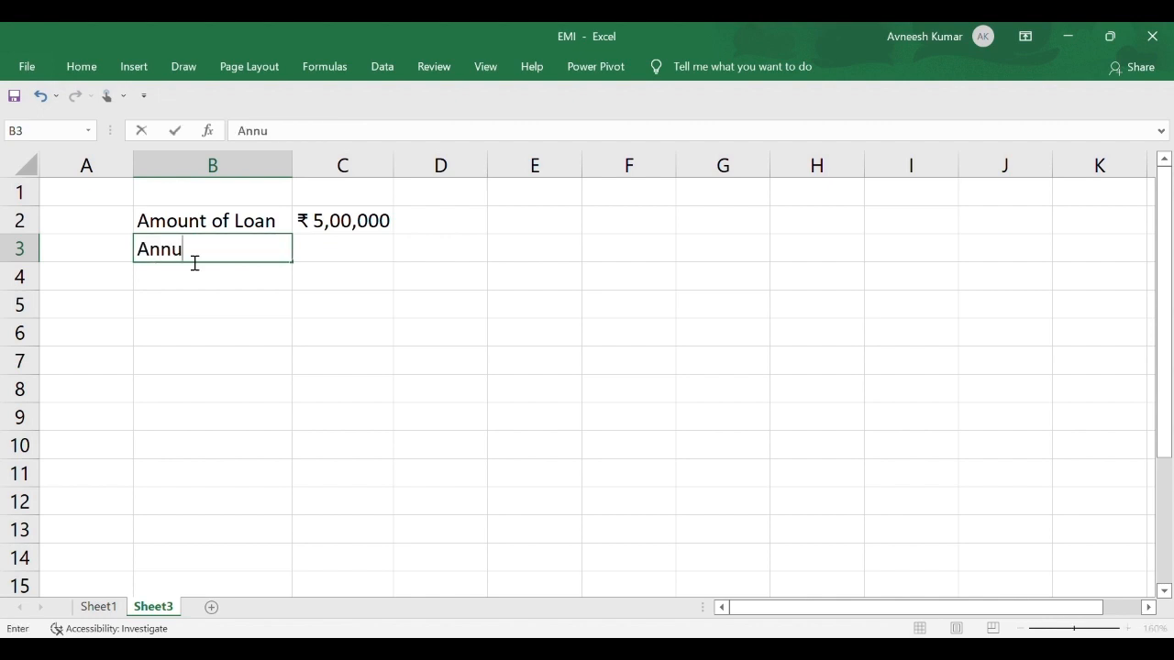
text(al Rate of Ine)
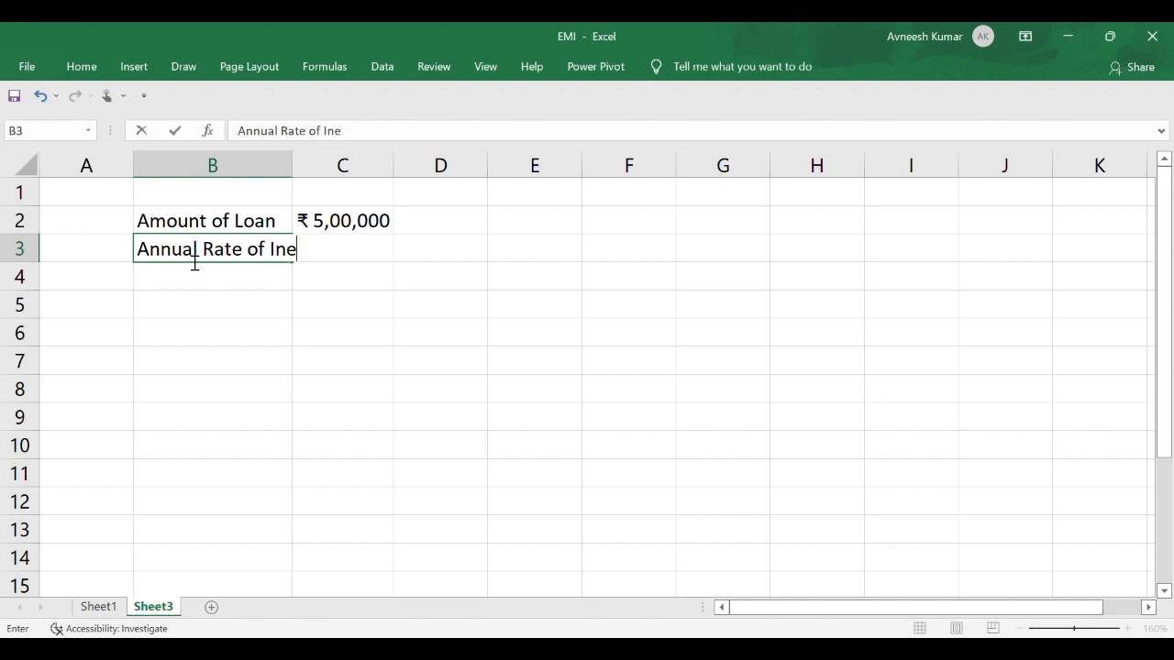
key(BackSpace)
text(terest)
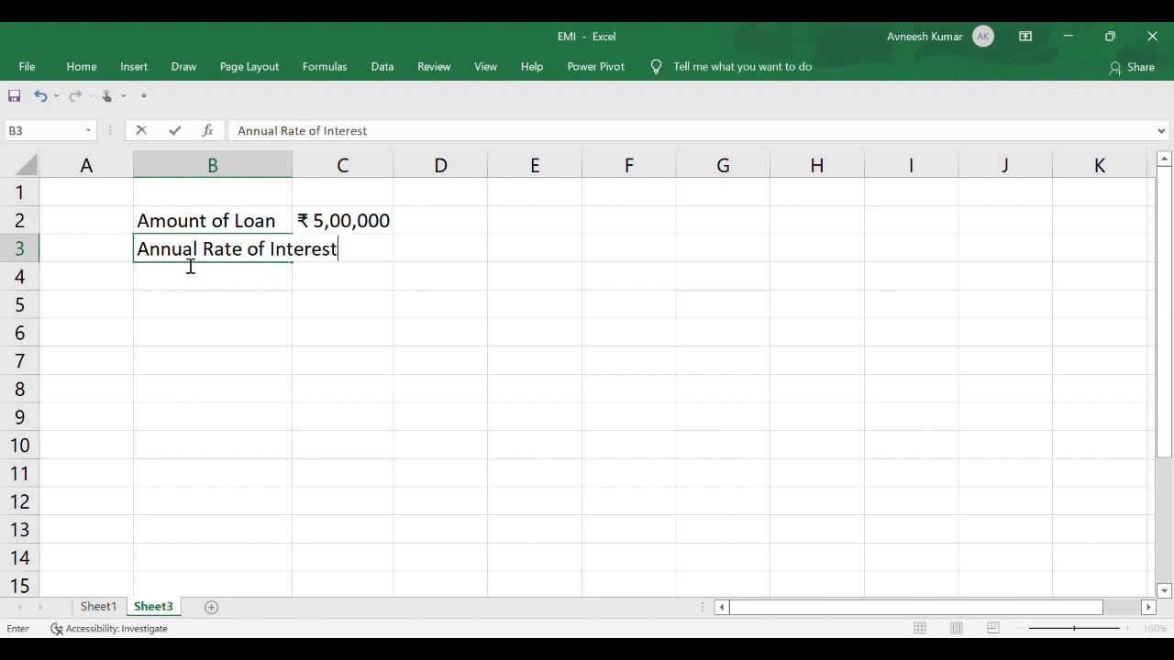
key(Return)
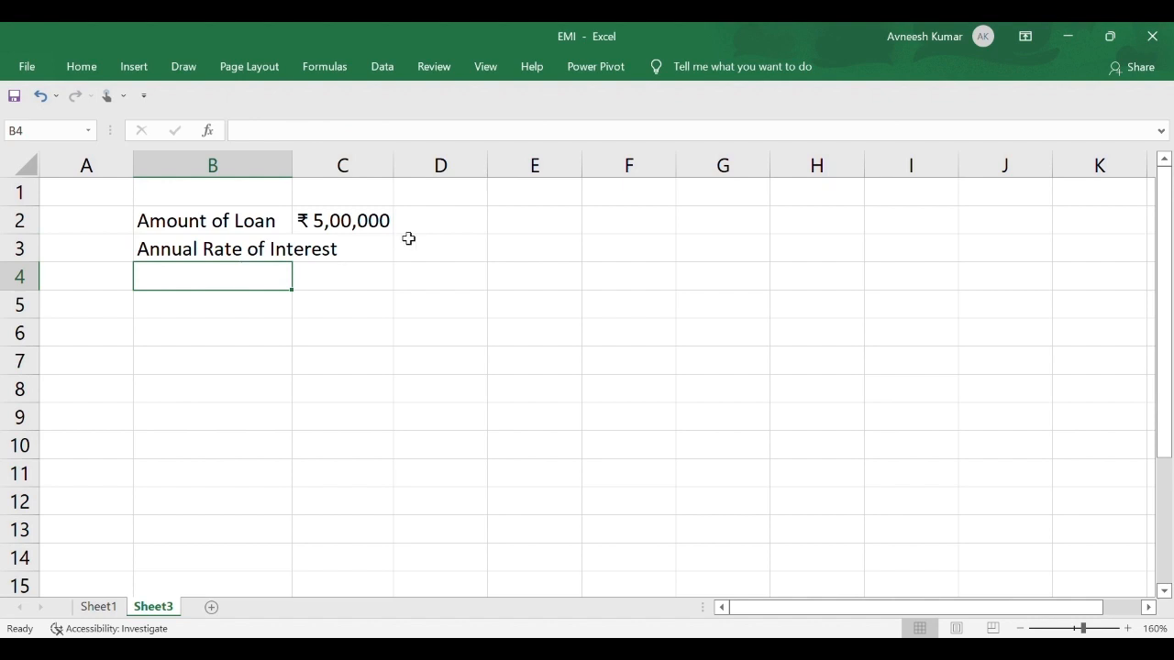
Enter 10% as the annual interest rate in C3 and fit column B's width to its text.
click(362, 261)
text(10%)
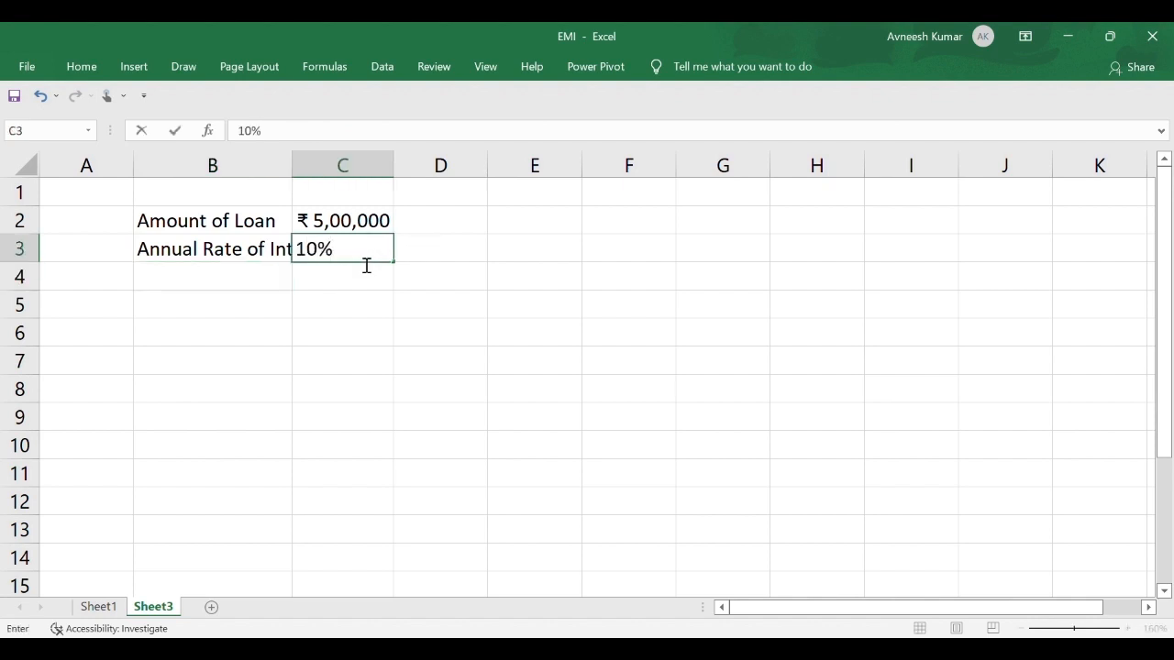
key(Return)
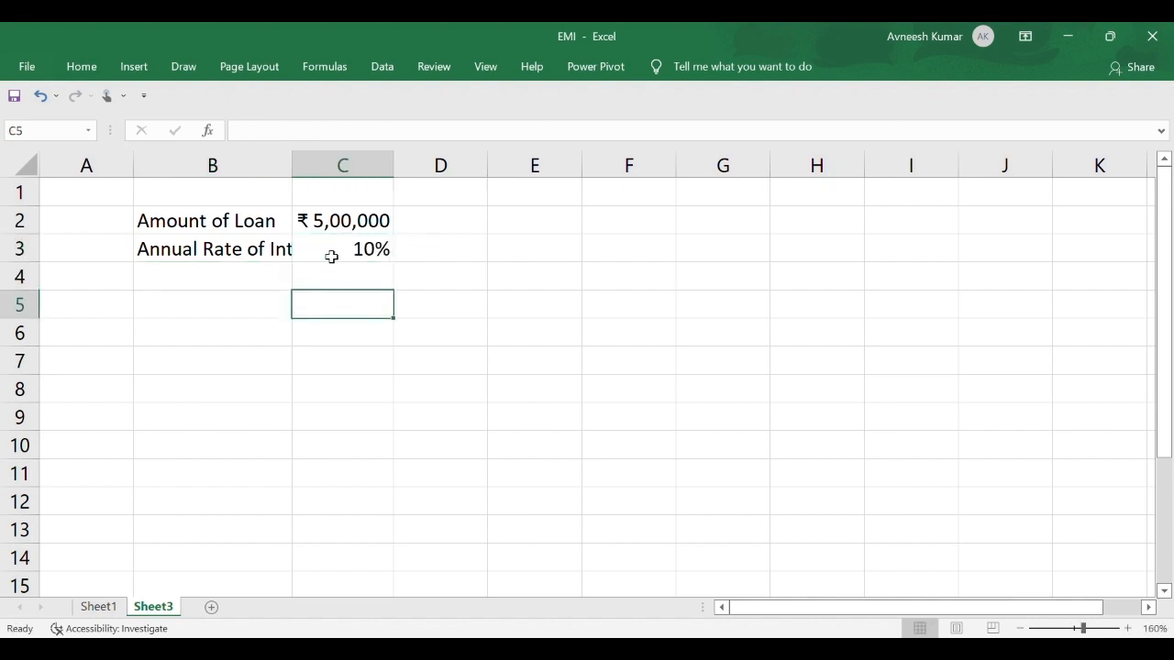
double_click(292, 165)
Add the label "Repayment Duration (in years)" in cell B4.
click(269, 284)
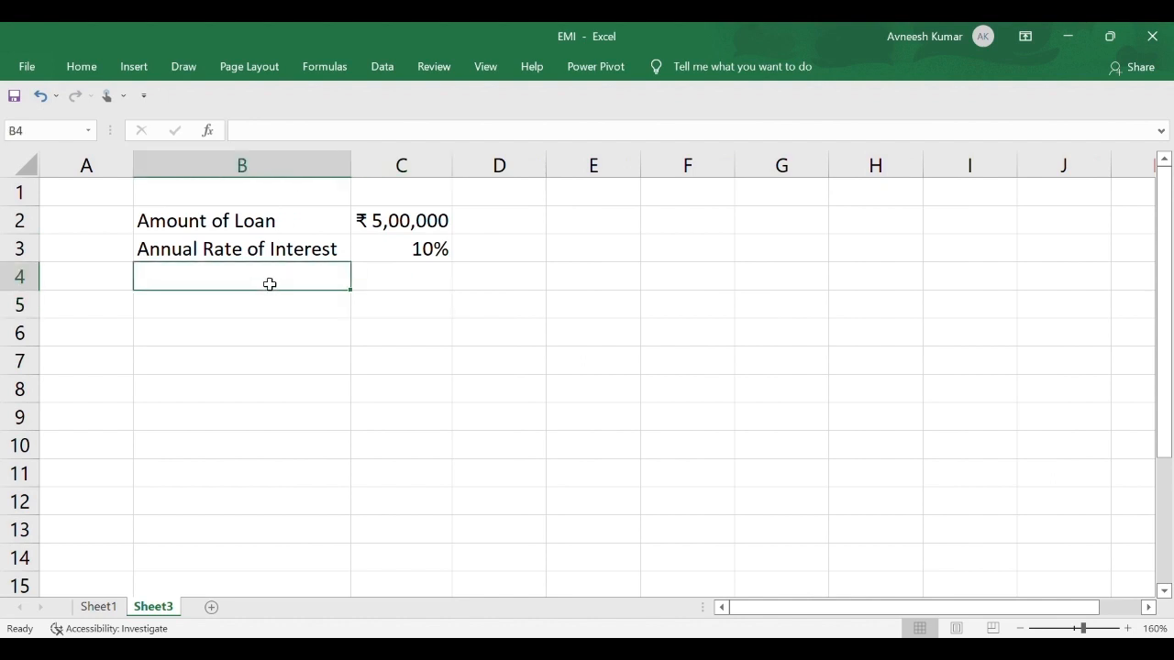
text(Re)
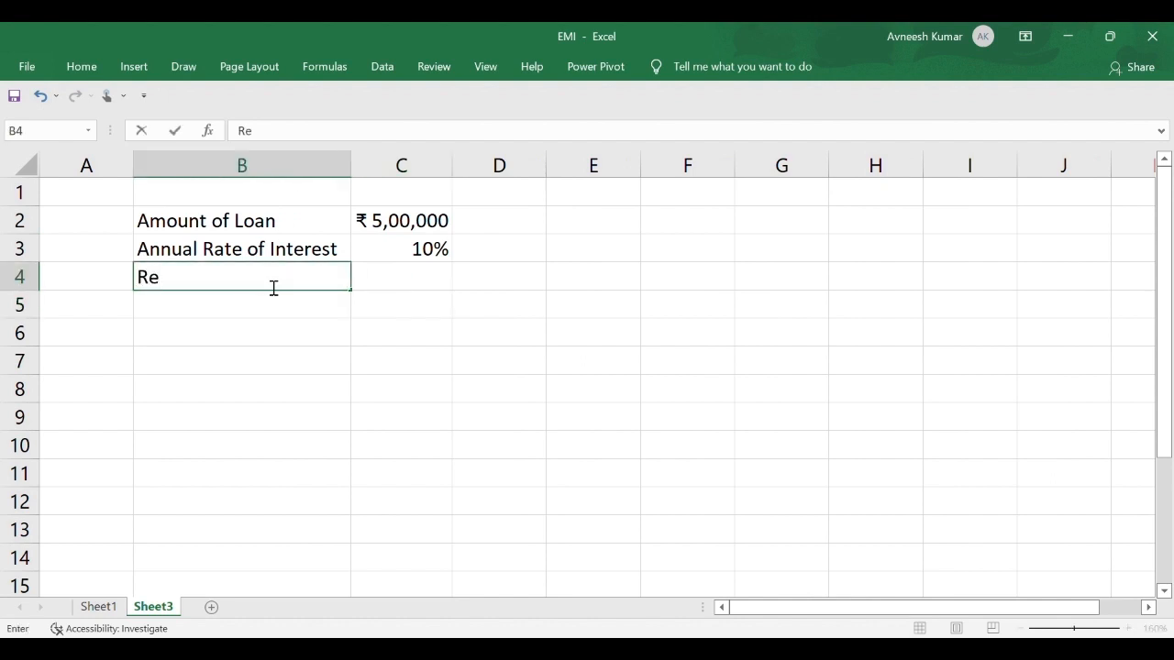
text(payment Dura)
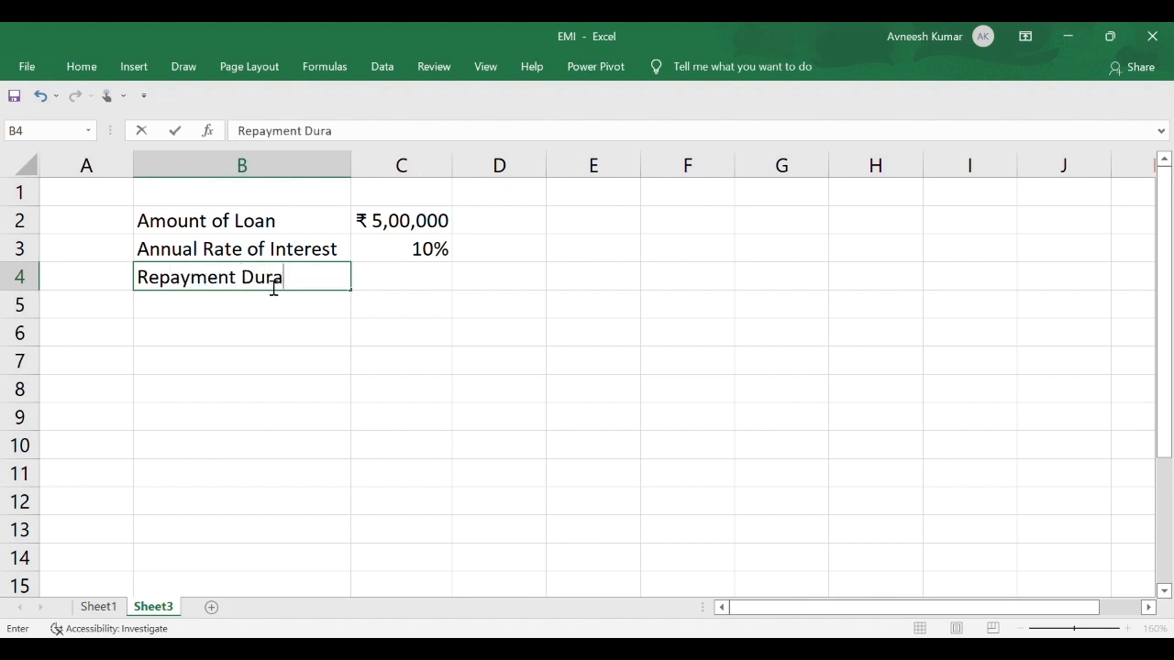
text(tion (in years)
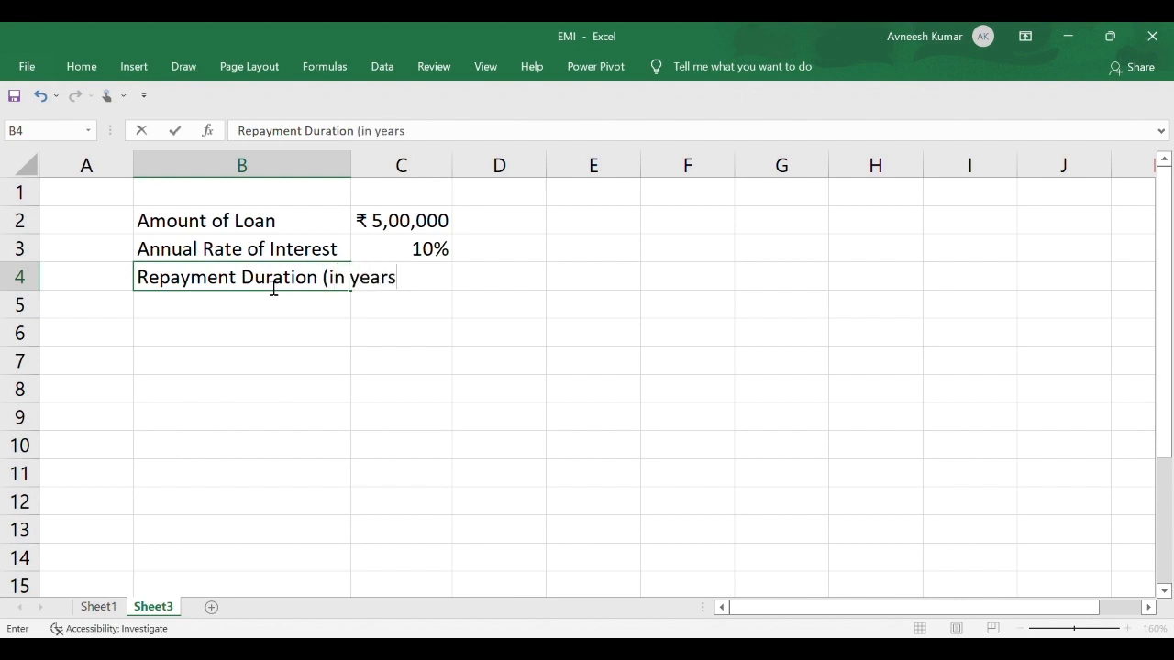
text())
key(F2)
key(Return)
Fit column B's width to the longest label and enter 5 as the repayment duration in C4.
click(439, 284)
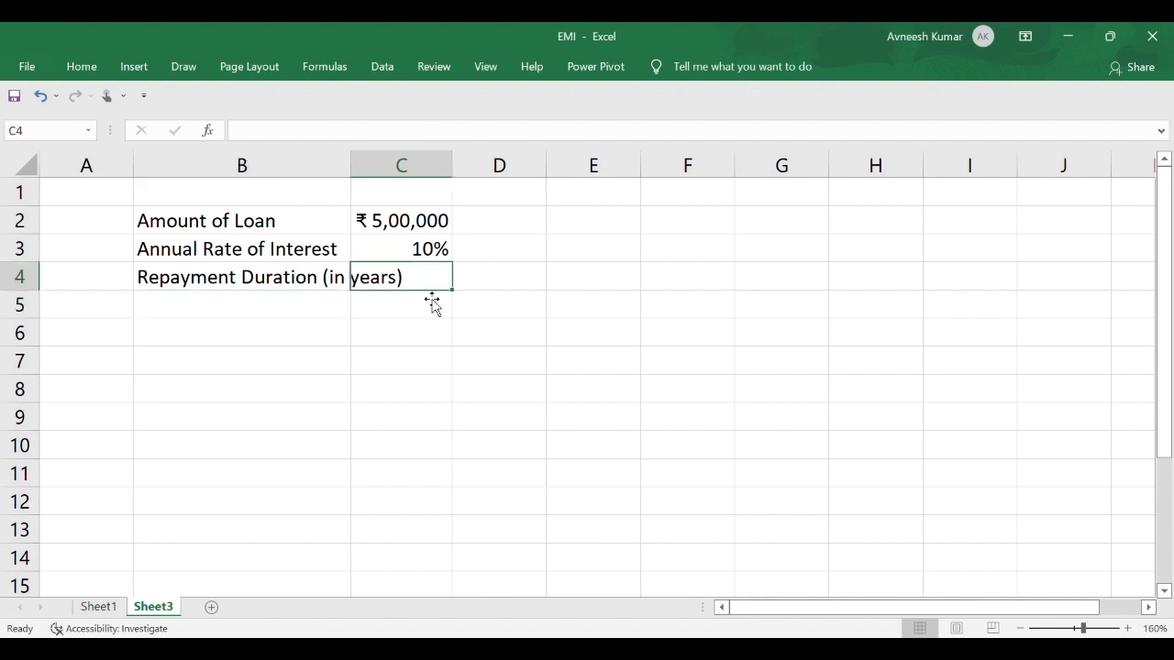
double_click(351, 167)
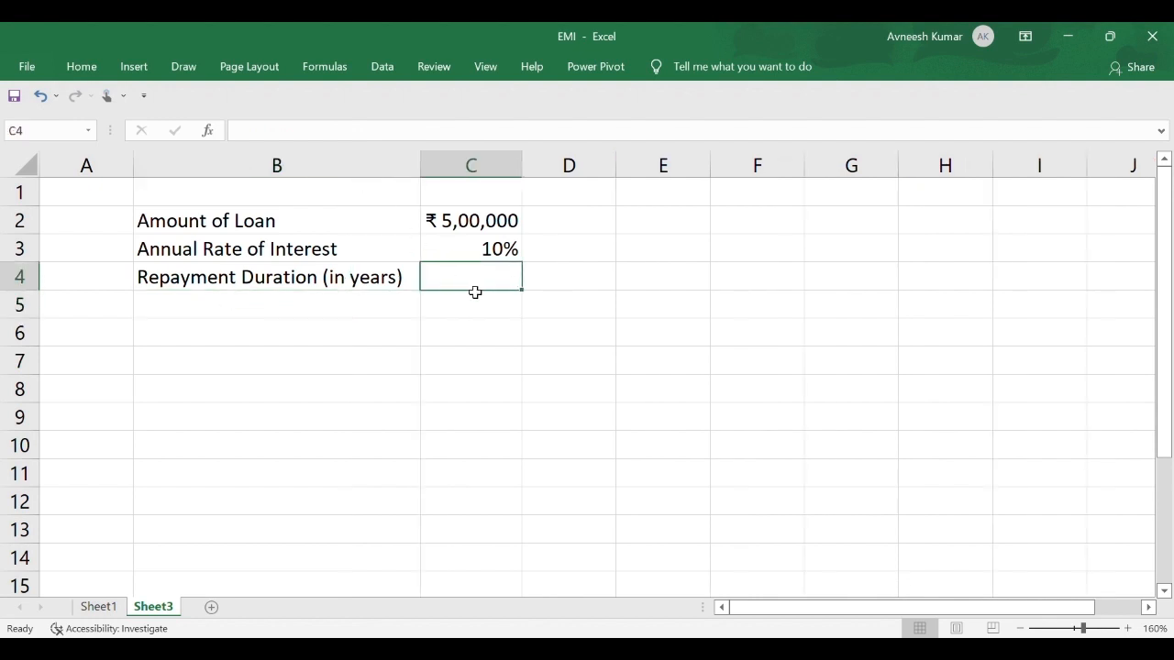
text(5)
Add the label "Periodicity" in cell B5.
click(348, 316)
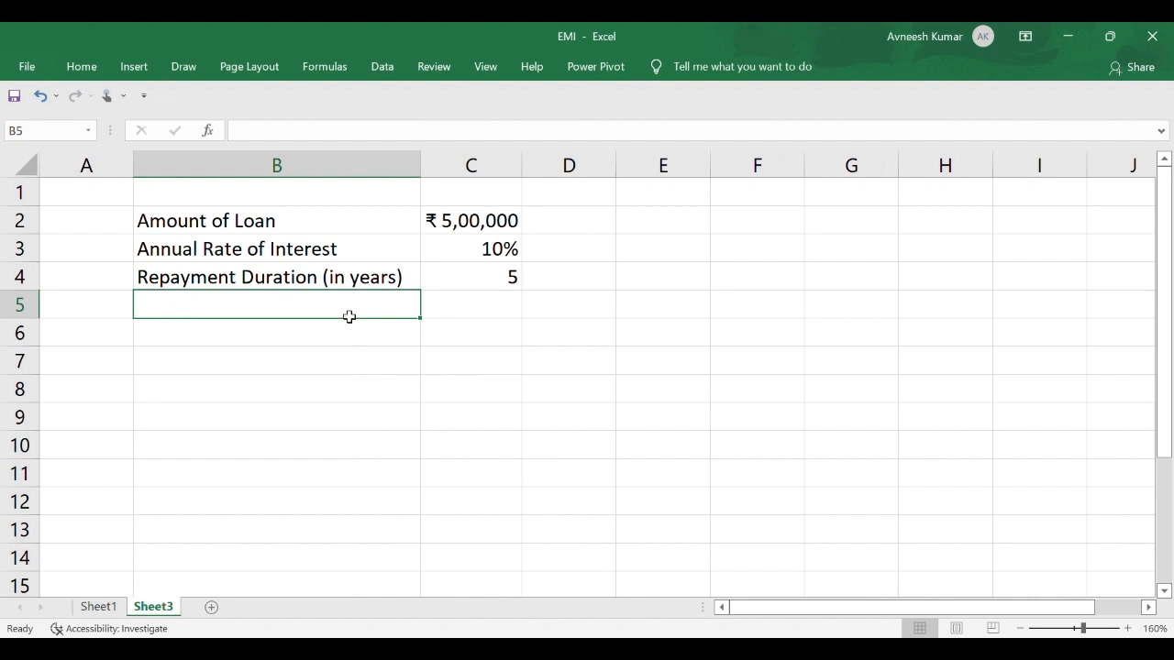
text(Pe)
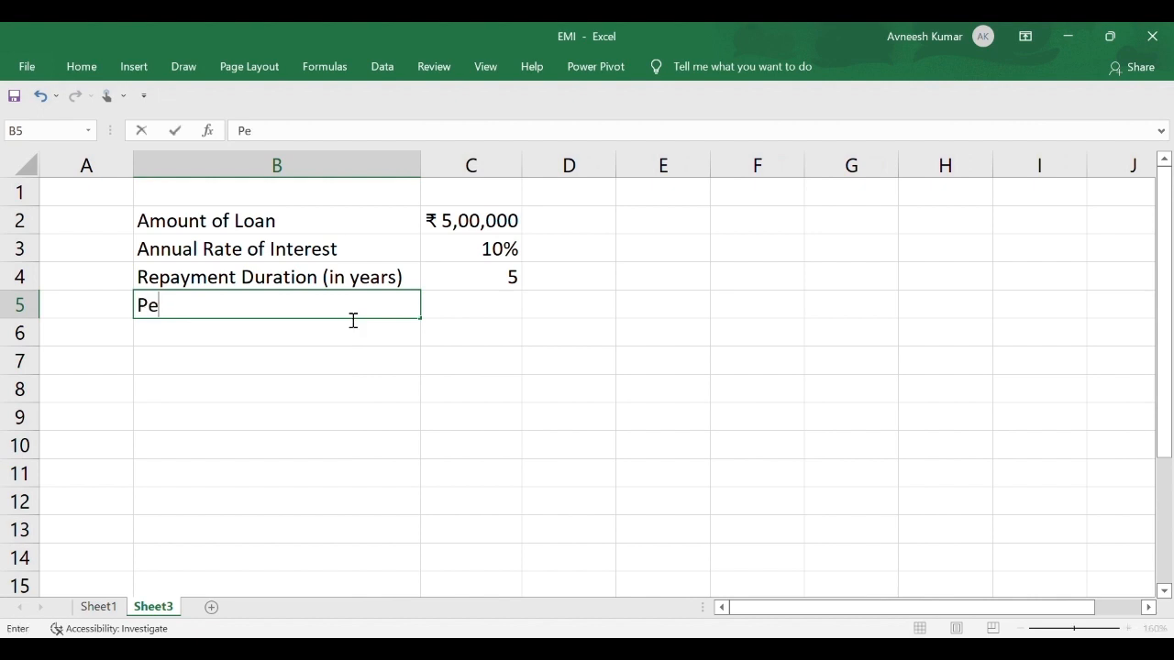
text(riodicity)
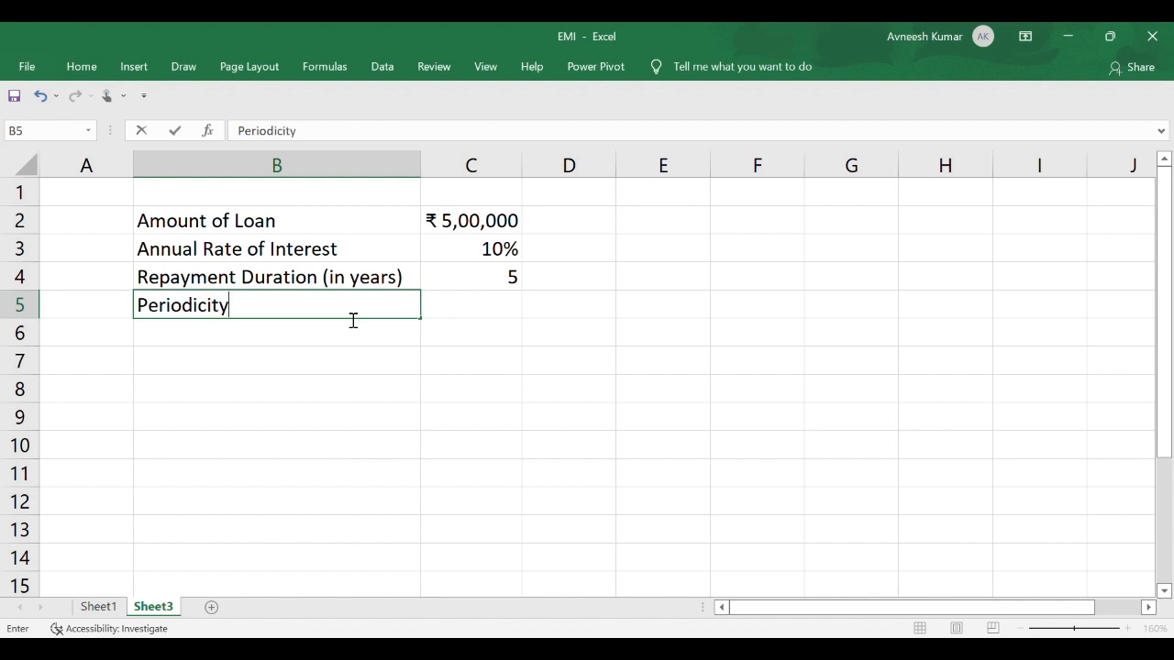
key(Return)
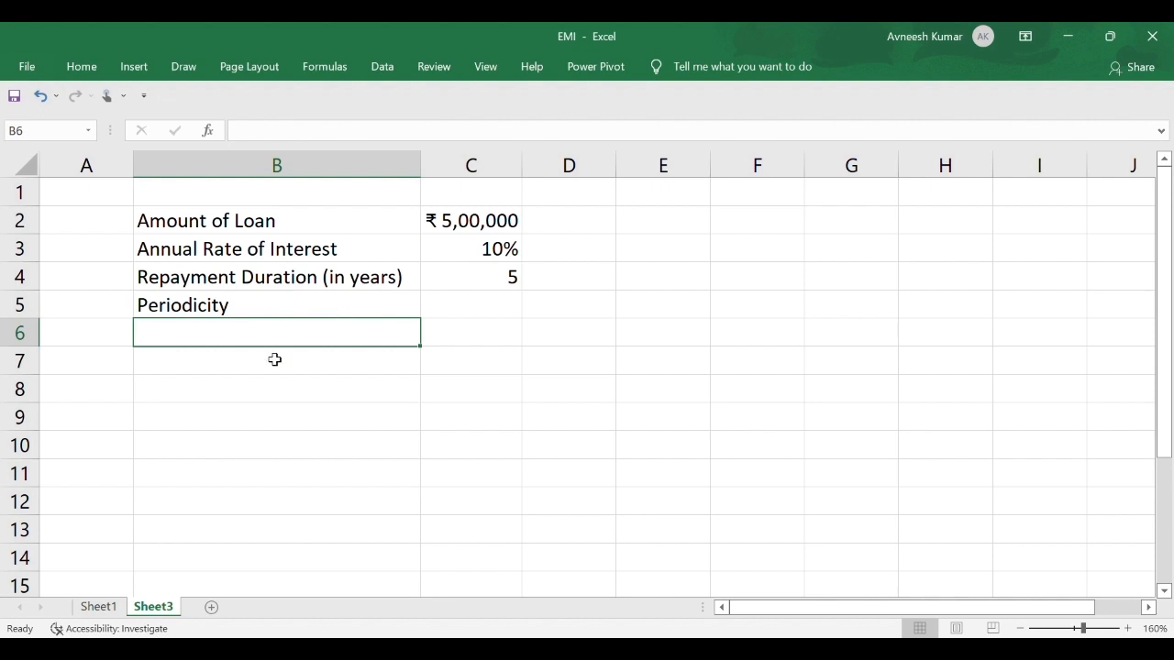
Add the labels "Interest Rate per period" in B6 and "No. of Installment" in B7.
click(236, 313)
click(239, 334)
text(Int)
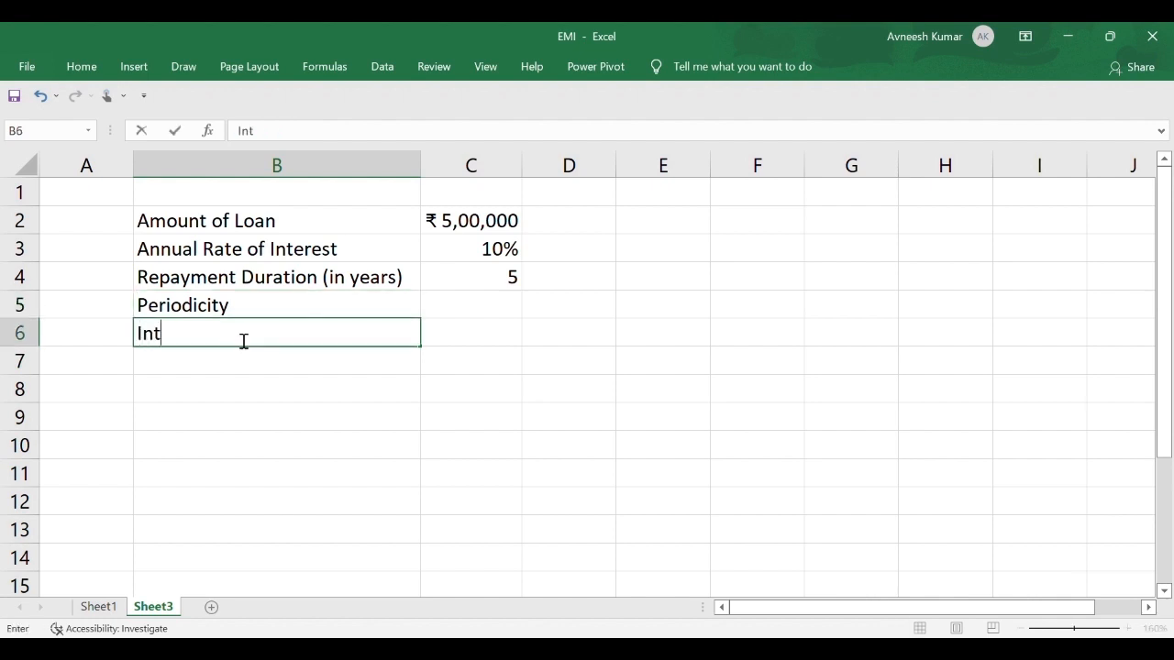
text(erest Rate per )
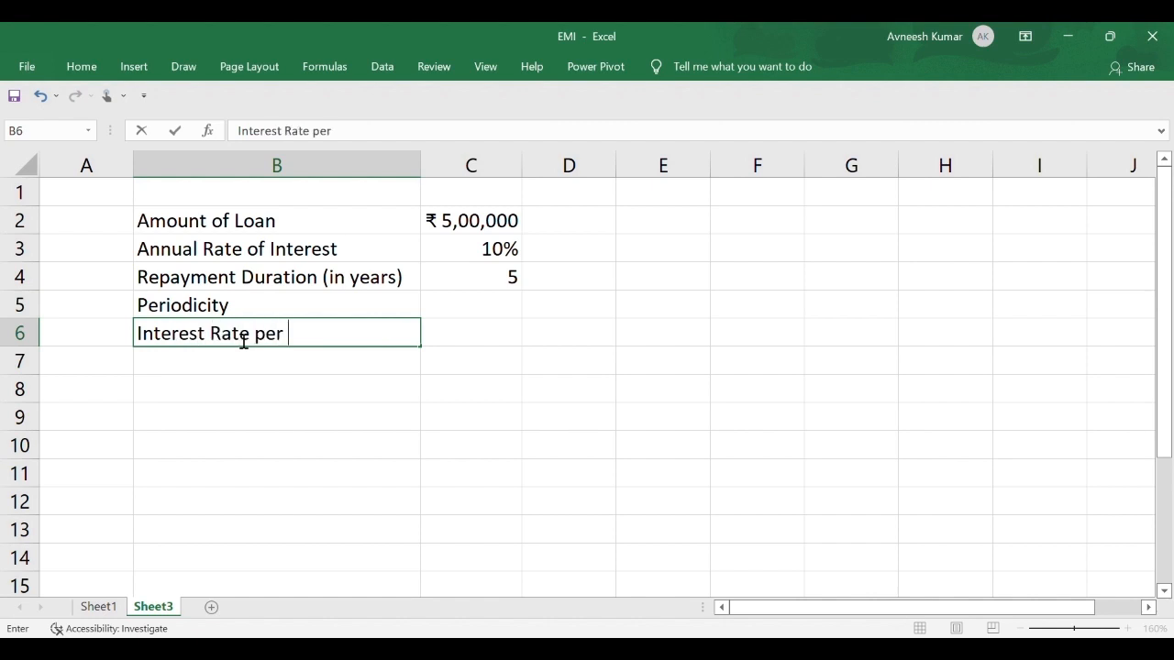
text(period)
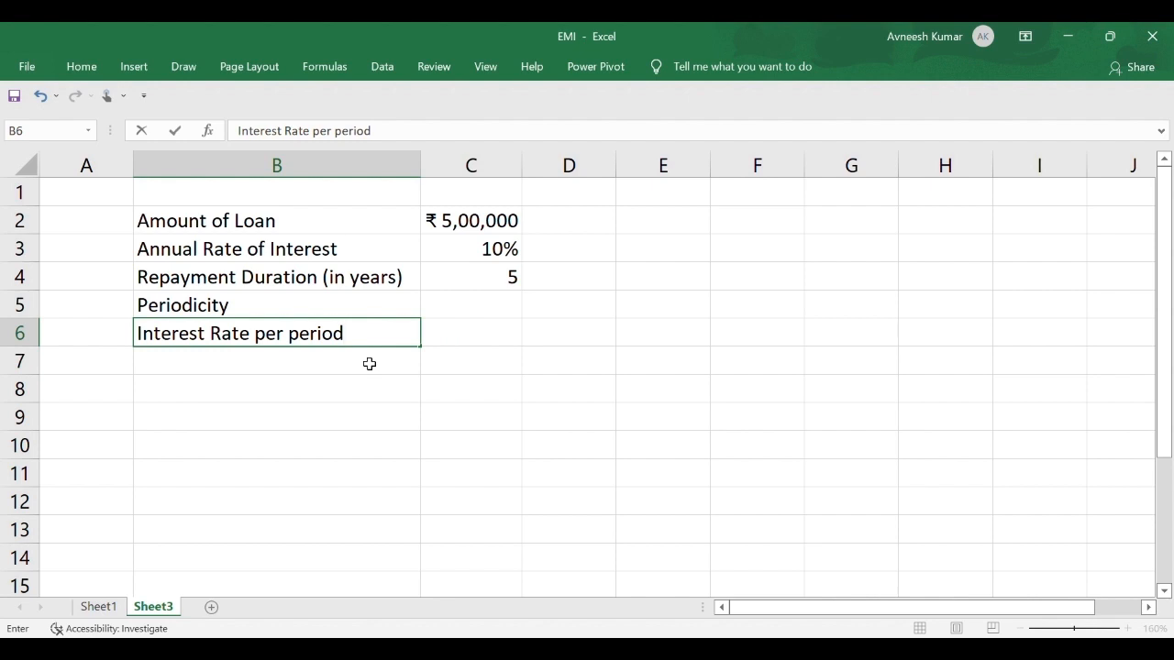
key(Return)
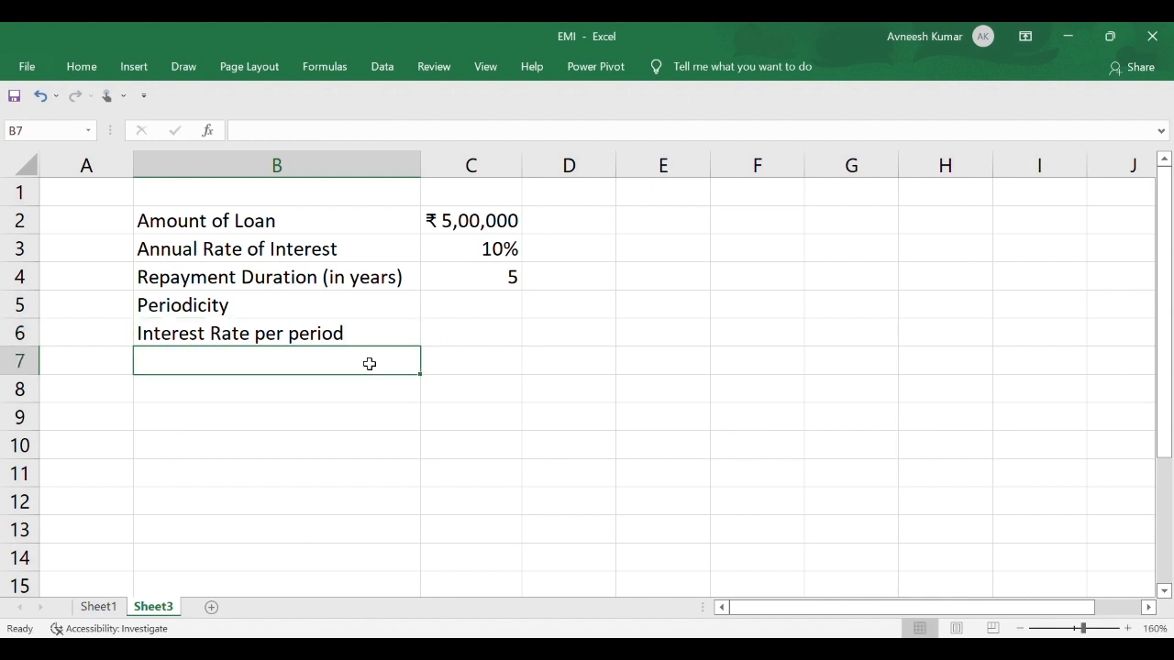
text(No)
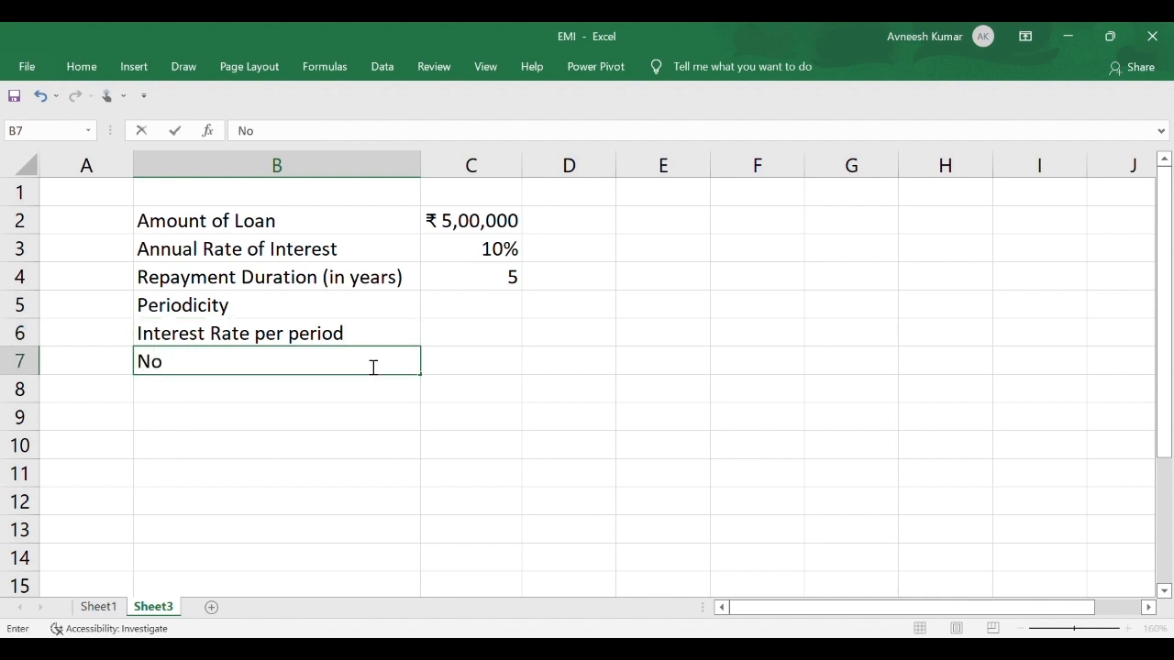
text(. of Installment)
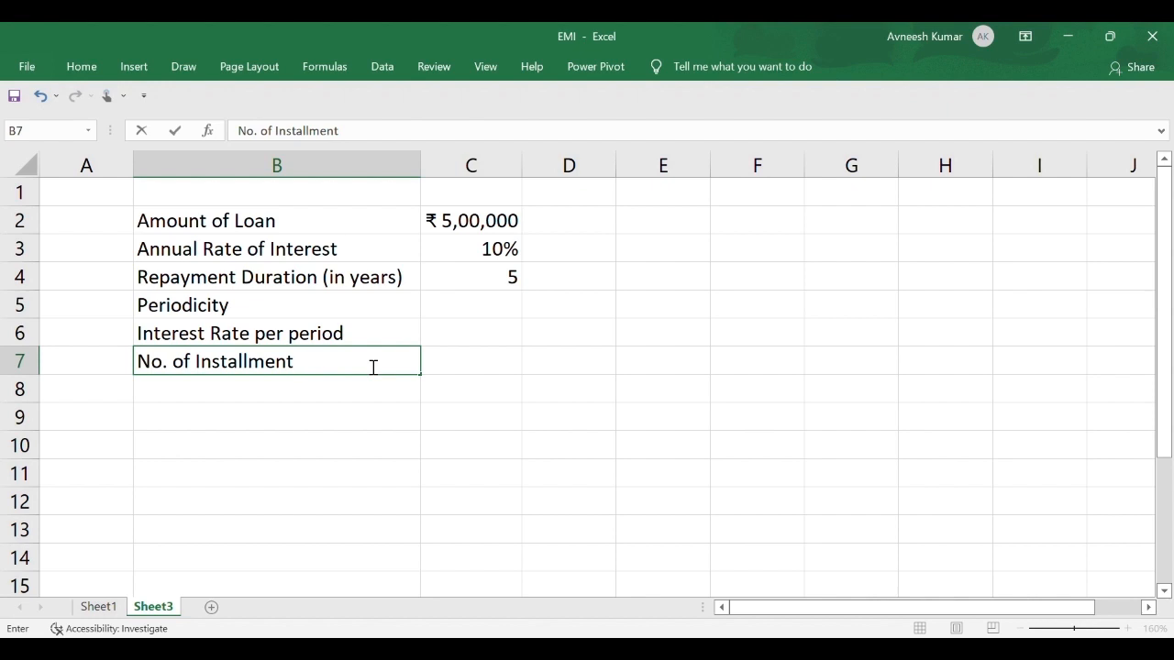
Mark the function arguments in column A: "nper" in A7, "rate" in A6 and "pv" in A2.
click(102, 364)
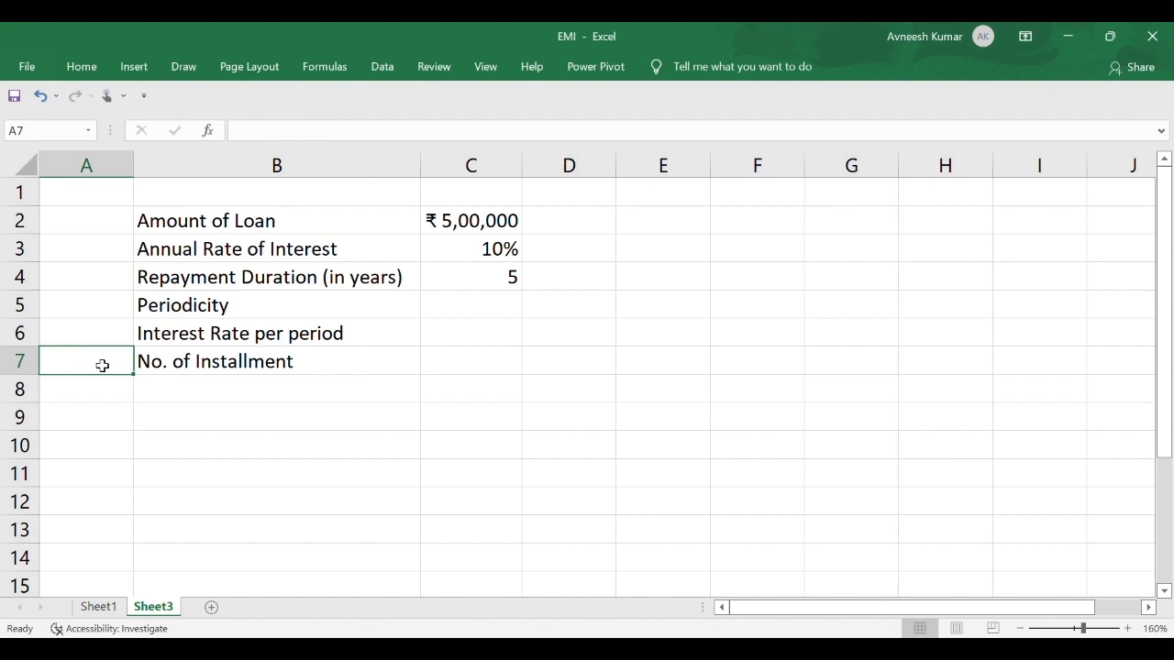
text(nper)
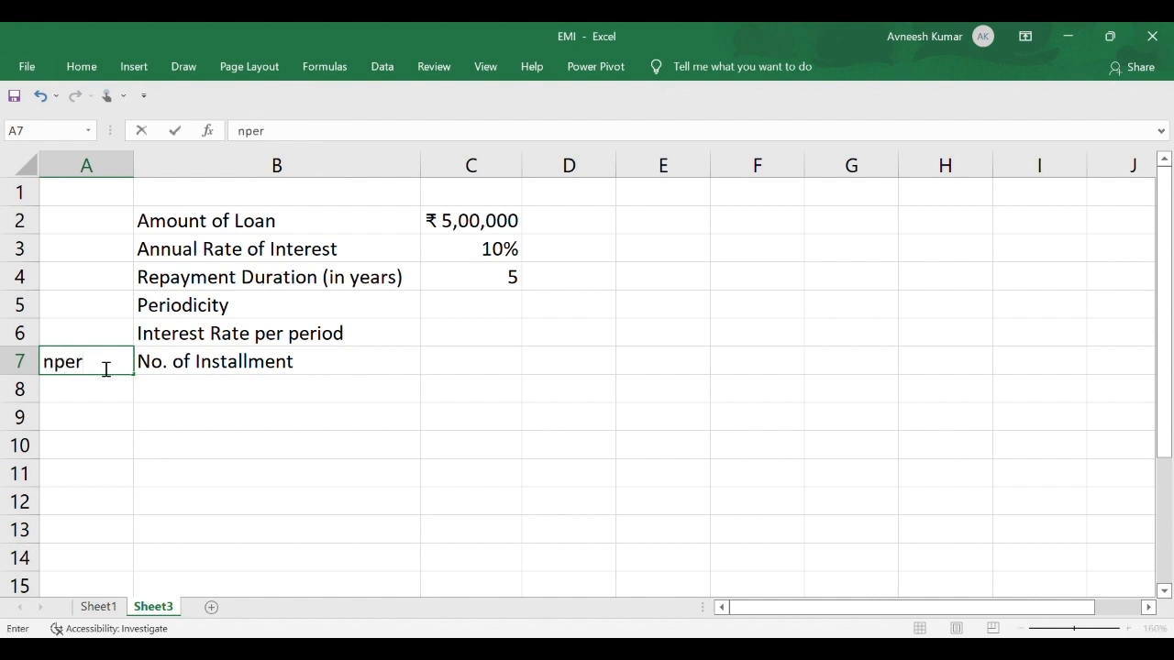
click(103, 336)
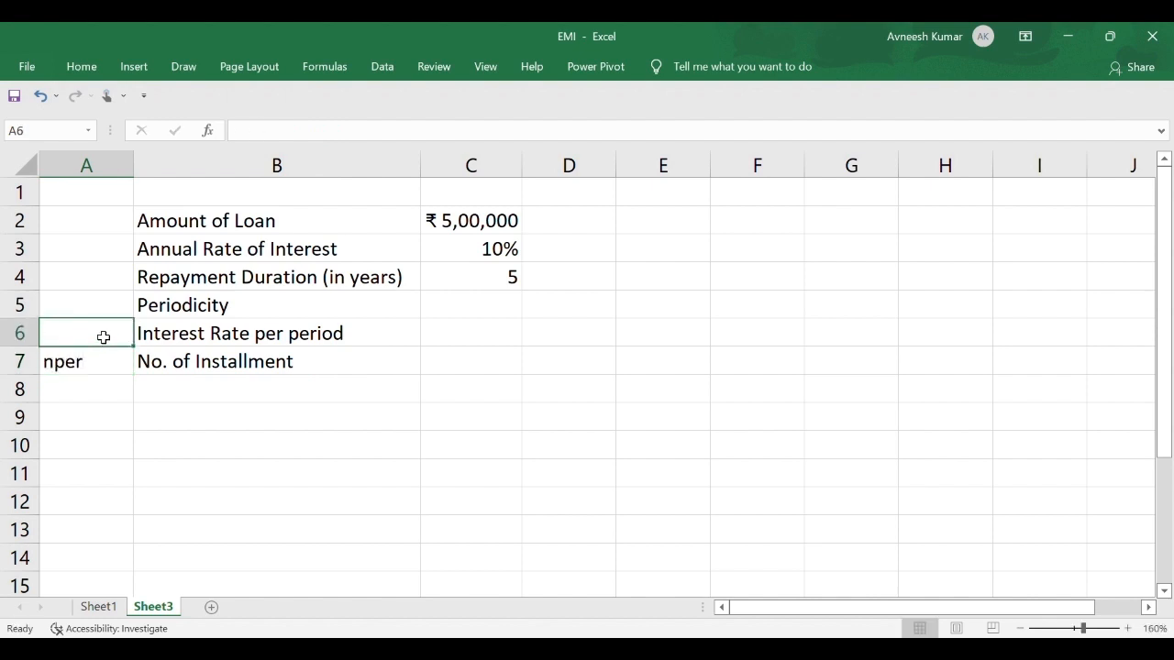
text(rate)
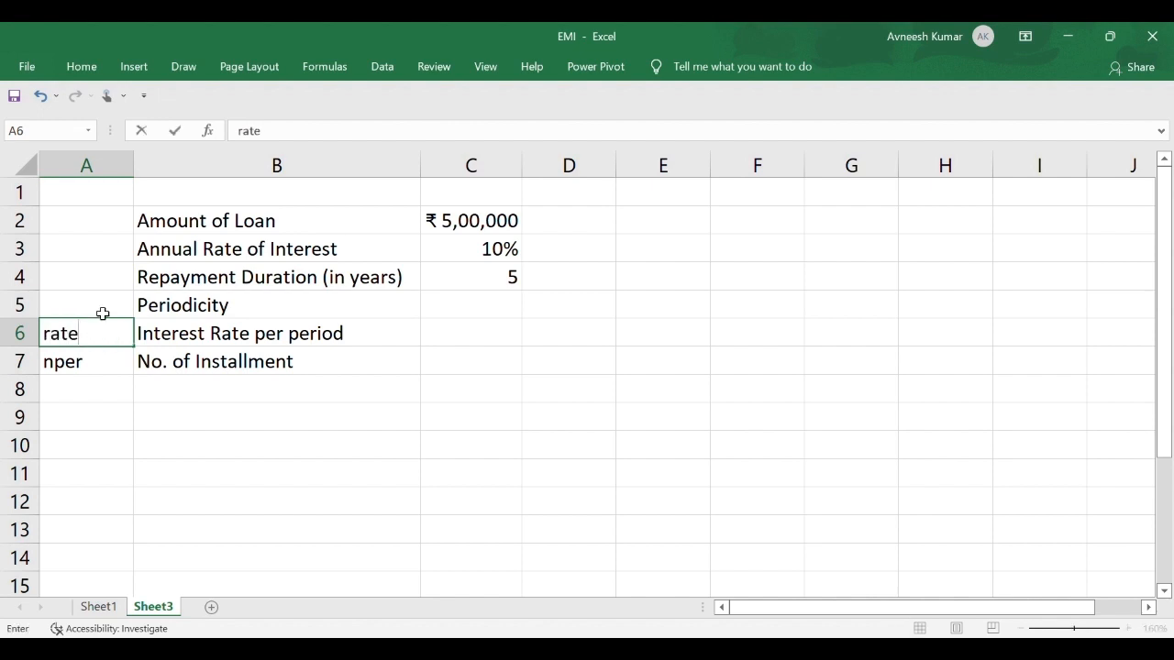
click(109, 308)
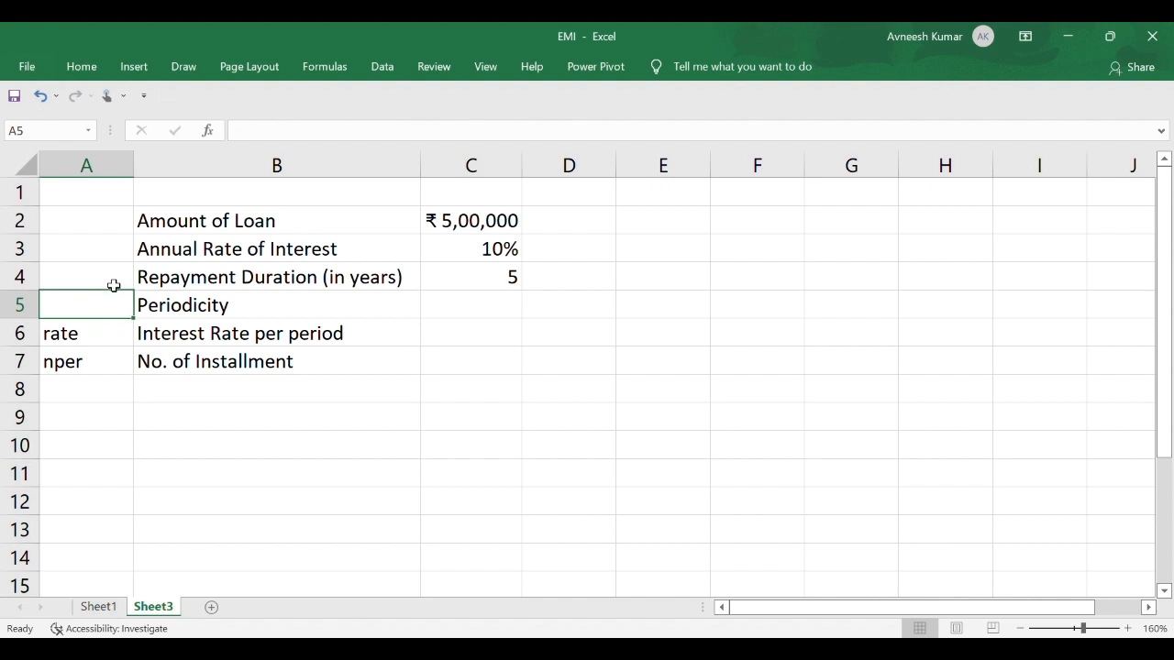
click(113, 226)
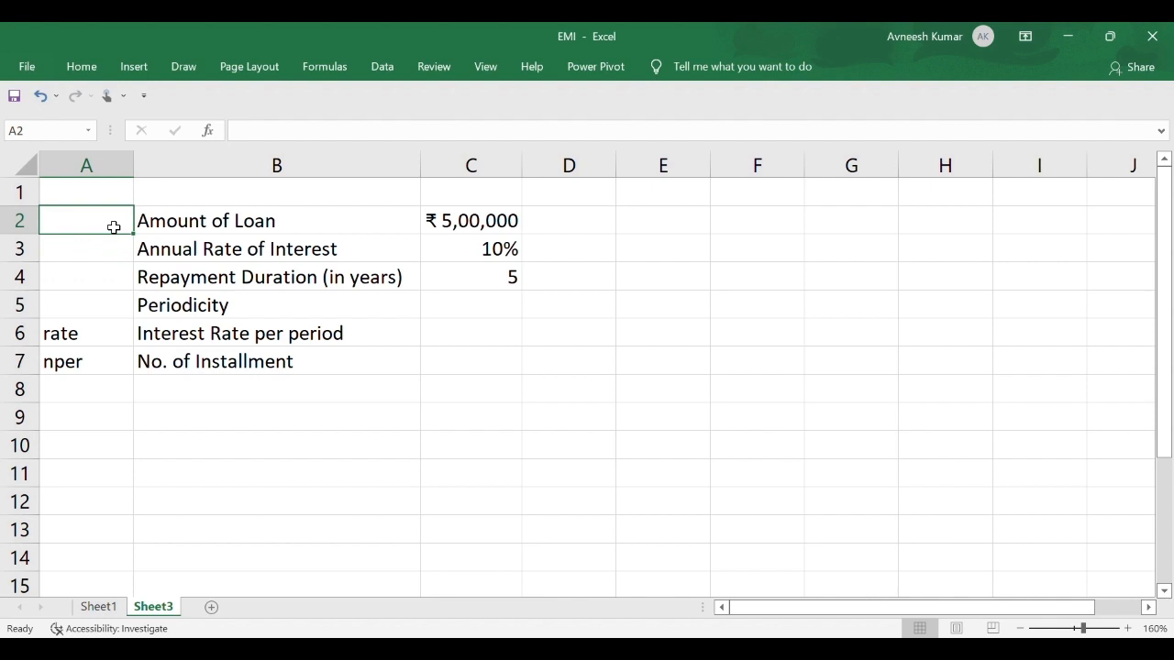
text(pv)
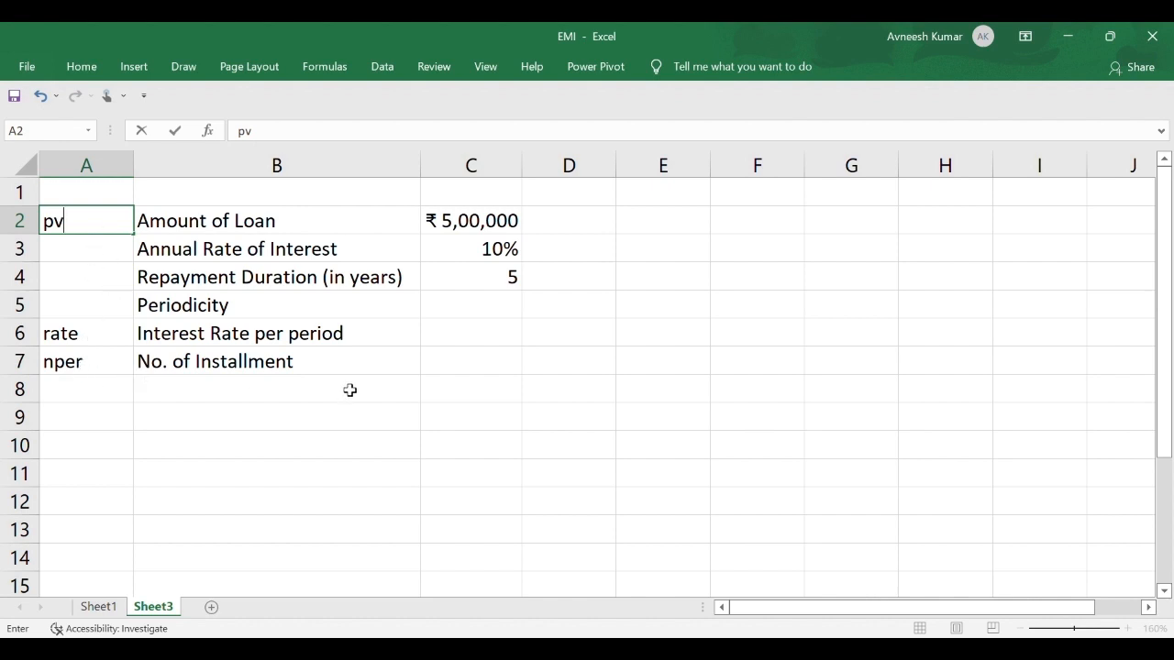
click(451, 371)
click(488, 310)
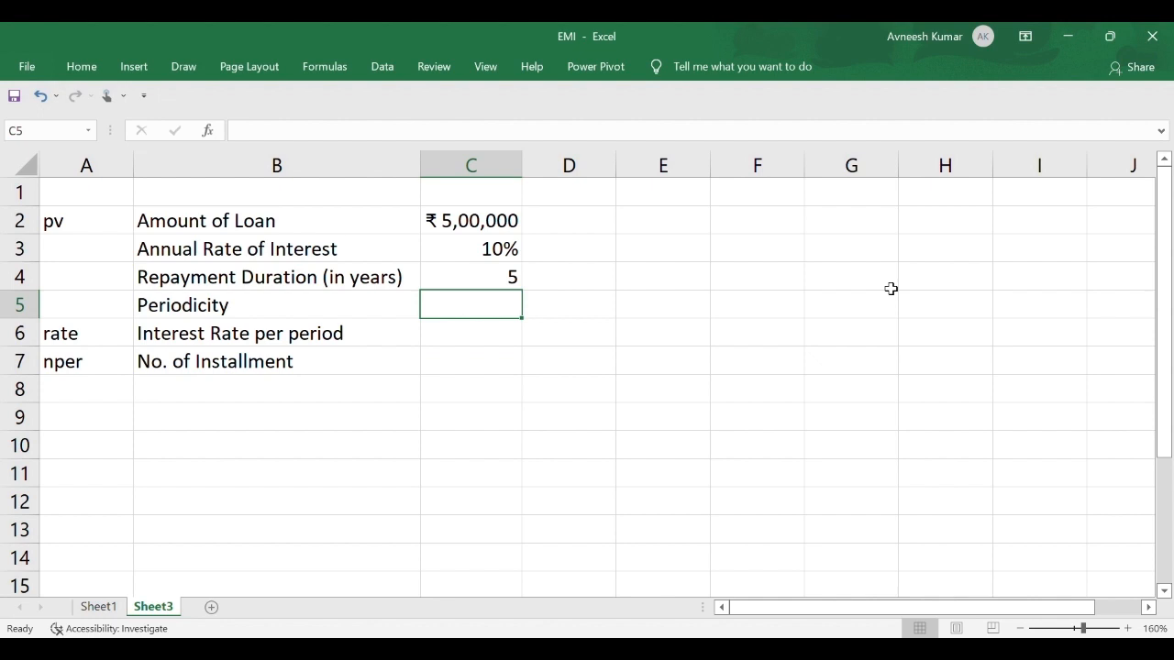
Start a list of repayment periodicities with "Bi-Monthly" in H2 and "Half Yearly" in H3.
click(931, 234)
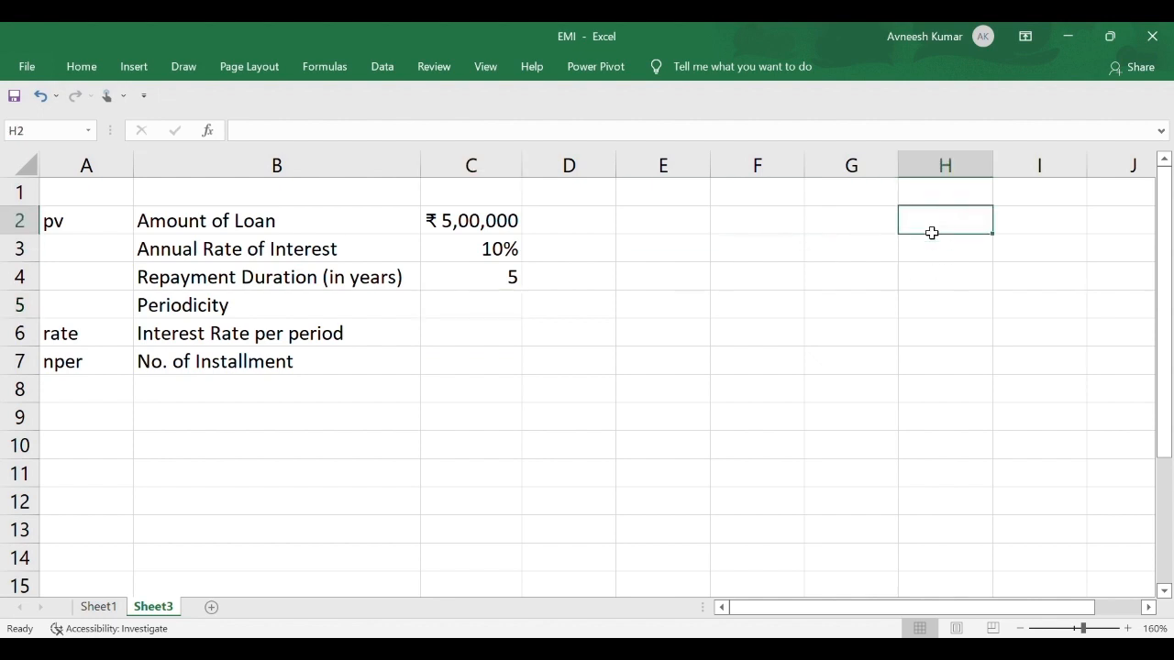
text(Bi)
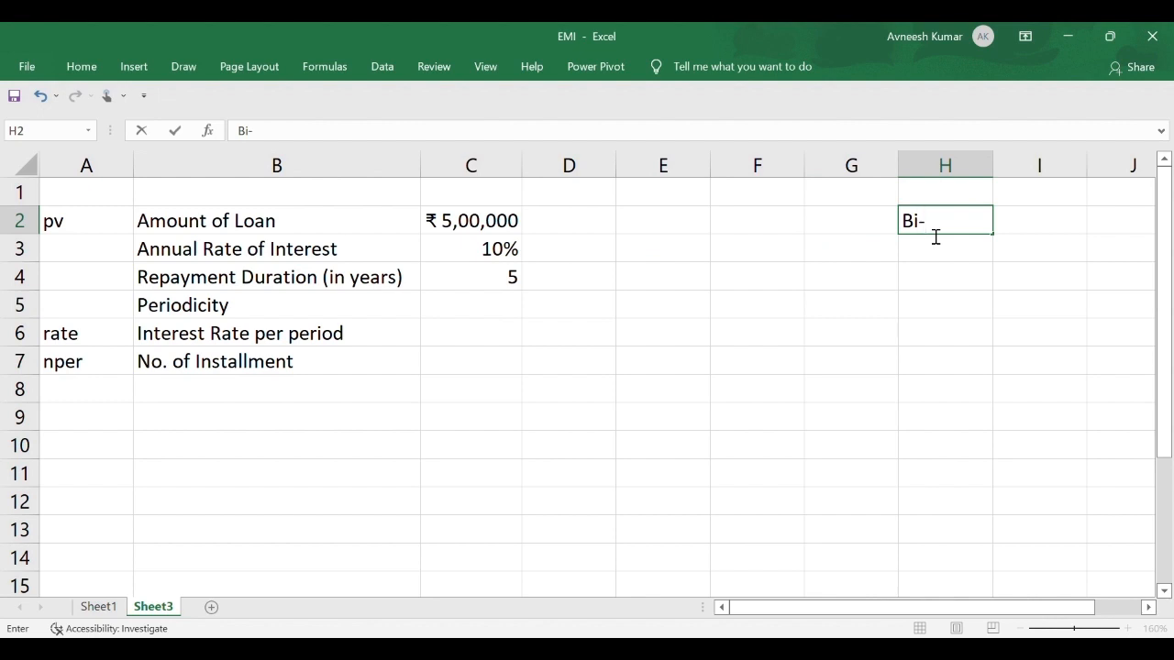
text(-Monthly)
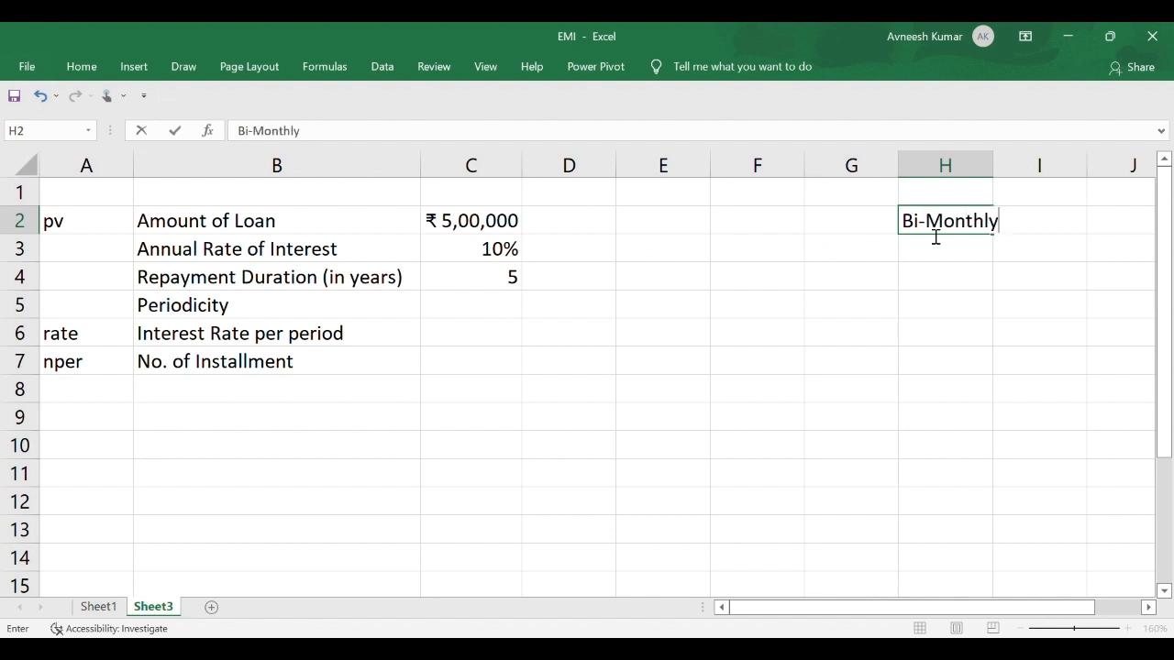
key(Return)
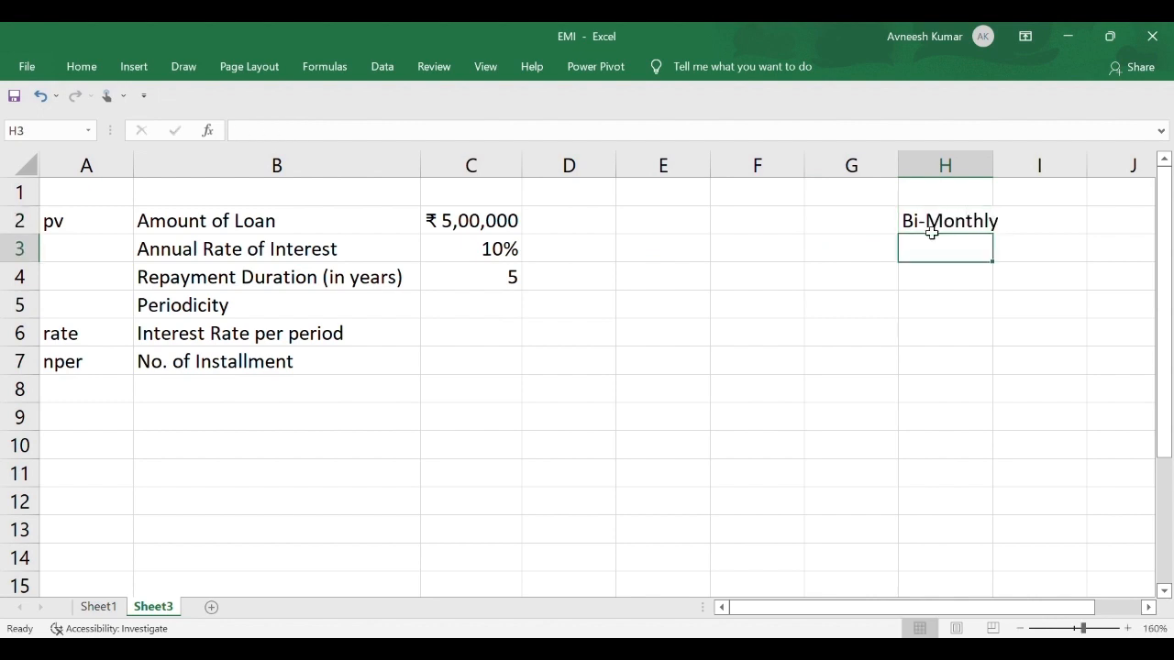
text(Half Y)
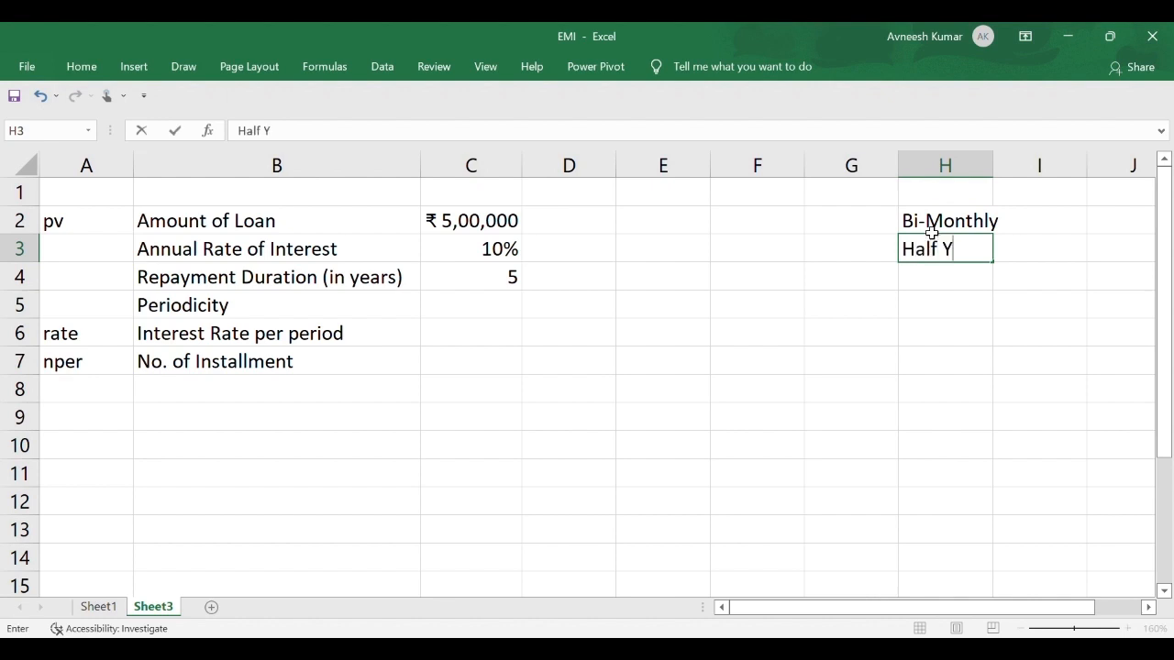
text(early)
key(Return)
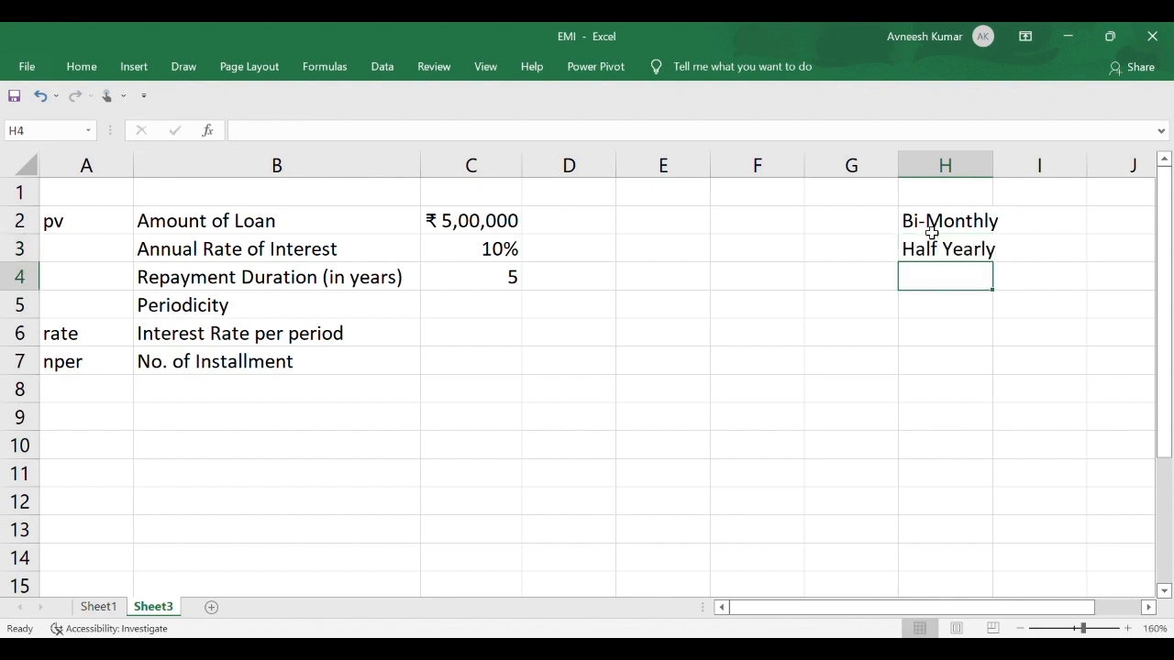
Extend the periodicity list with "Monthly", "Quarterly" and "Yearly" in H4 to H6, and fit column H's width to its entries.
text(Monthly)
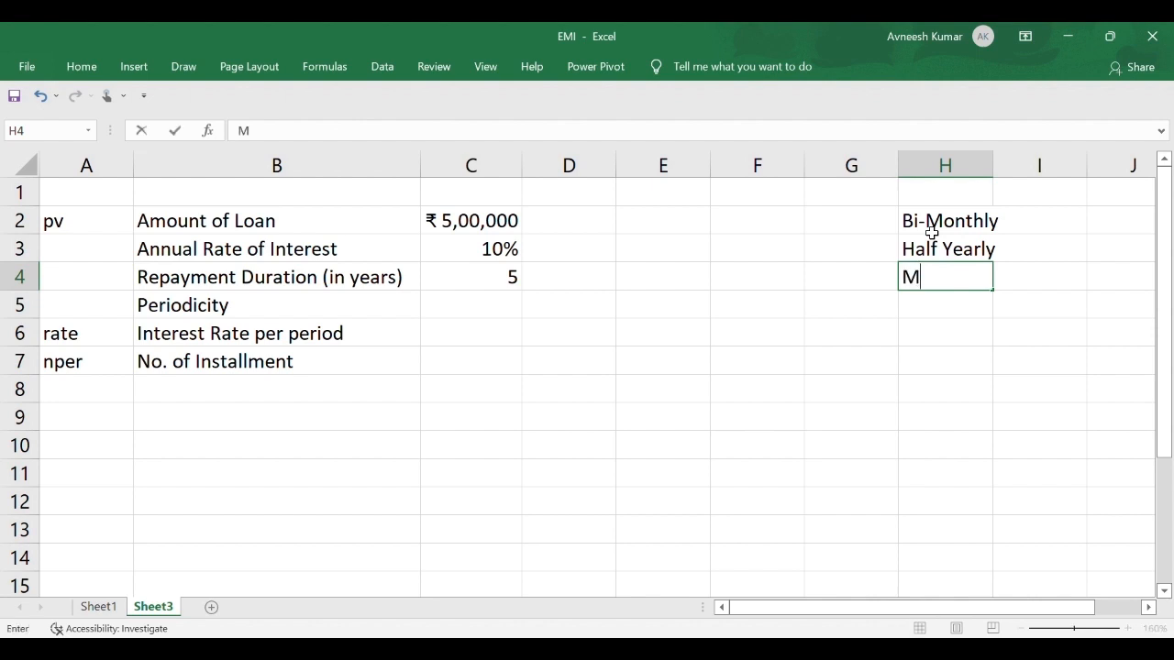
key(Return)
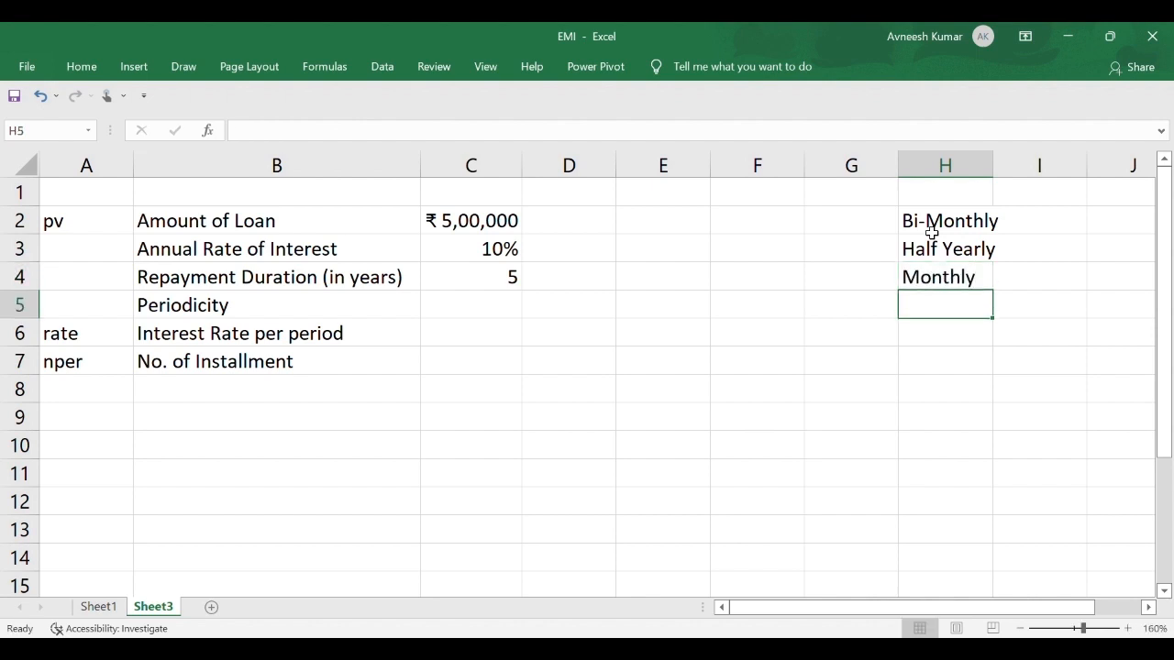
text(Quar)
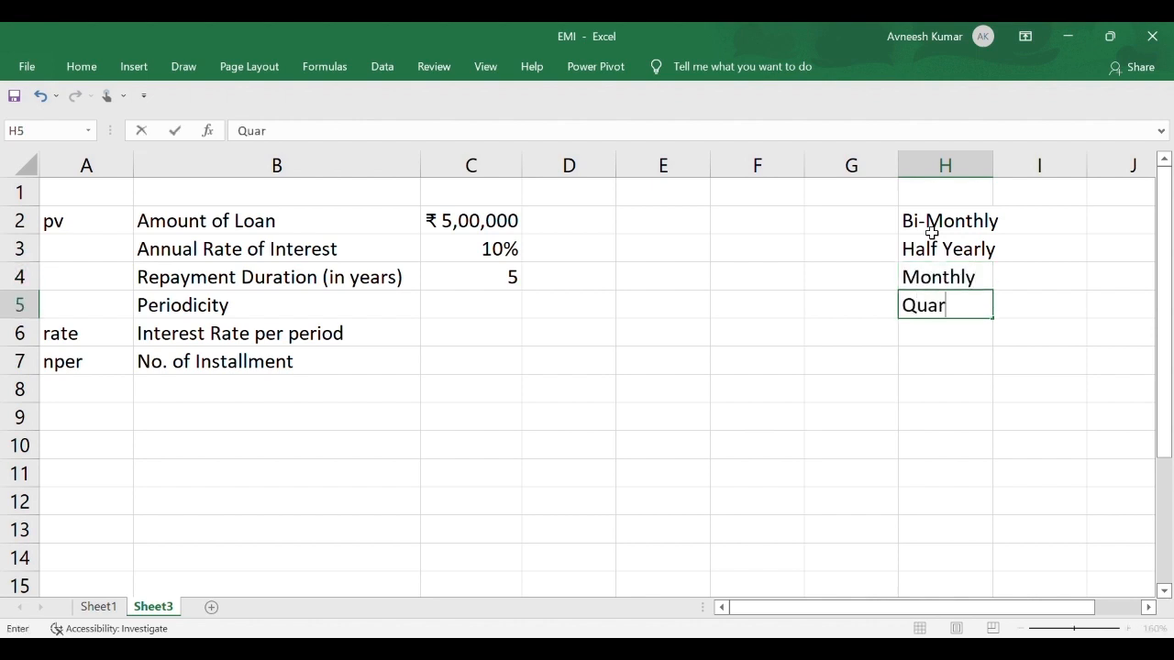
text(terly)
key(Return)
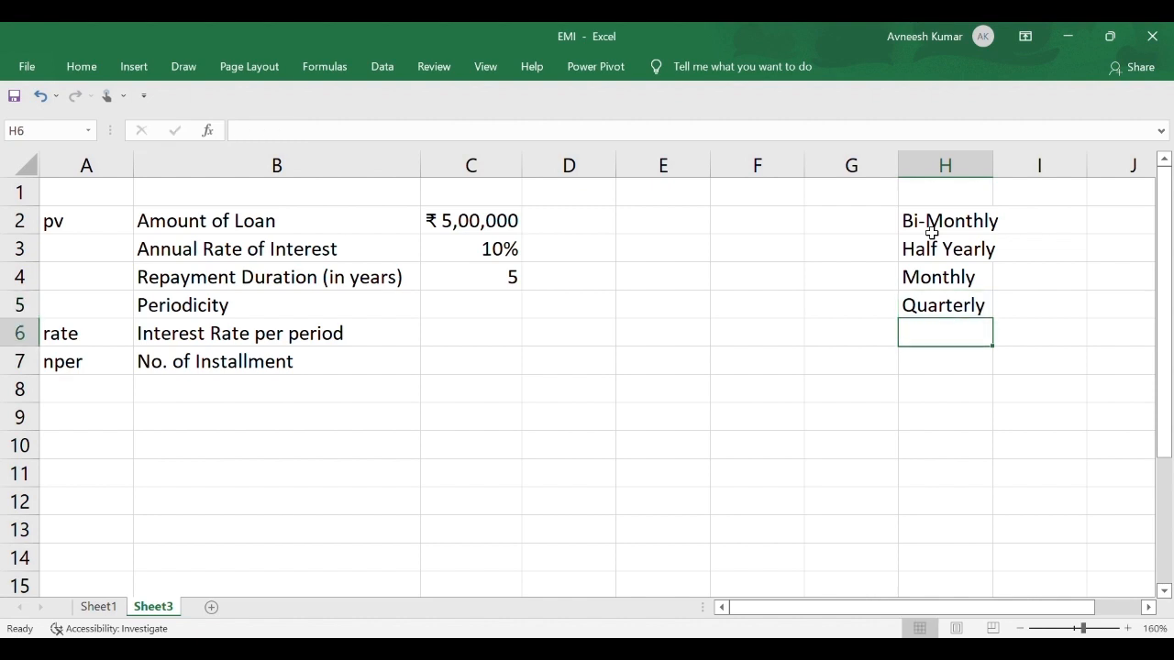
text(Yearly)
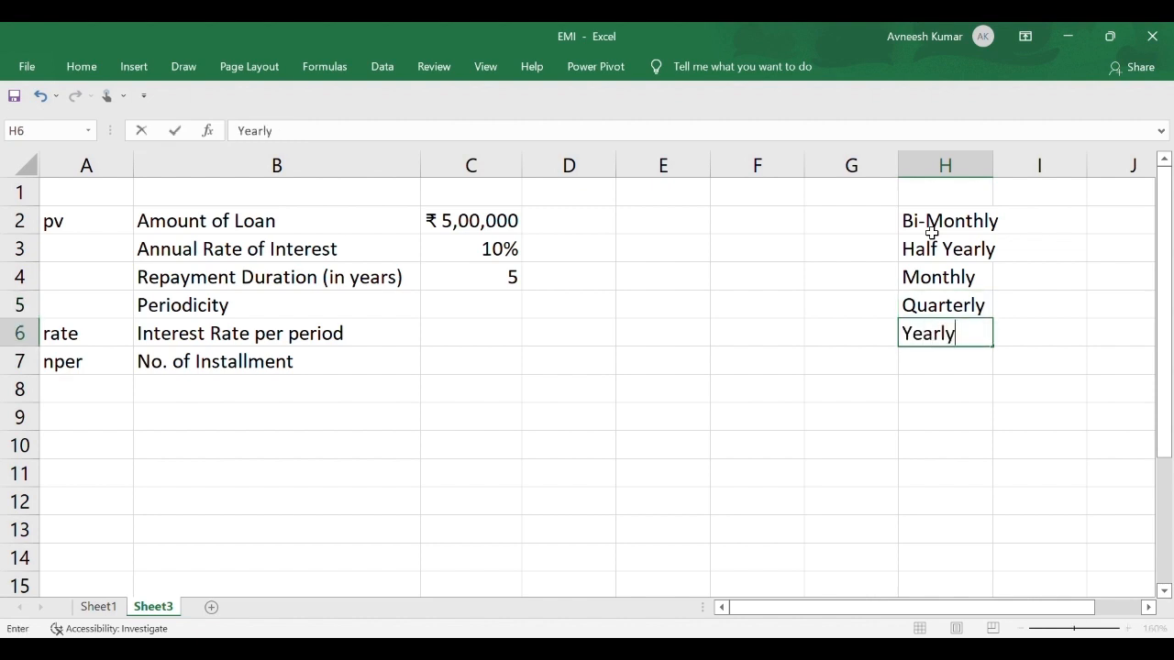
key(Return)
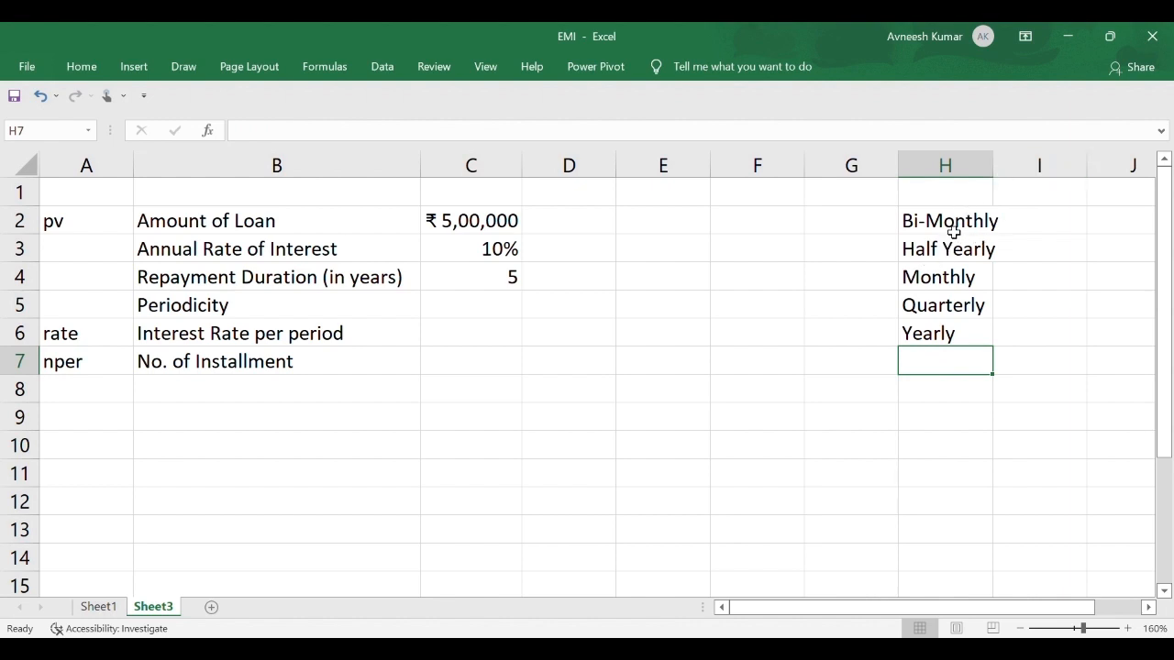
drag(957, 225, 935, 332)
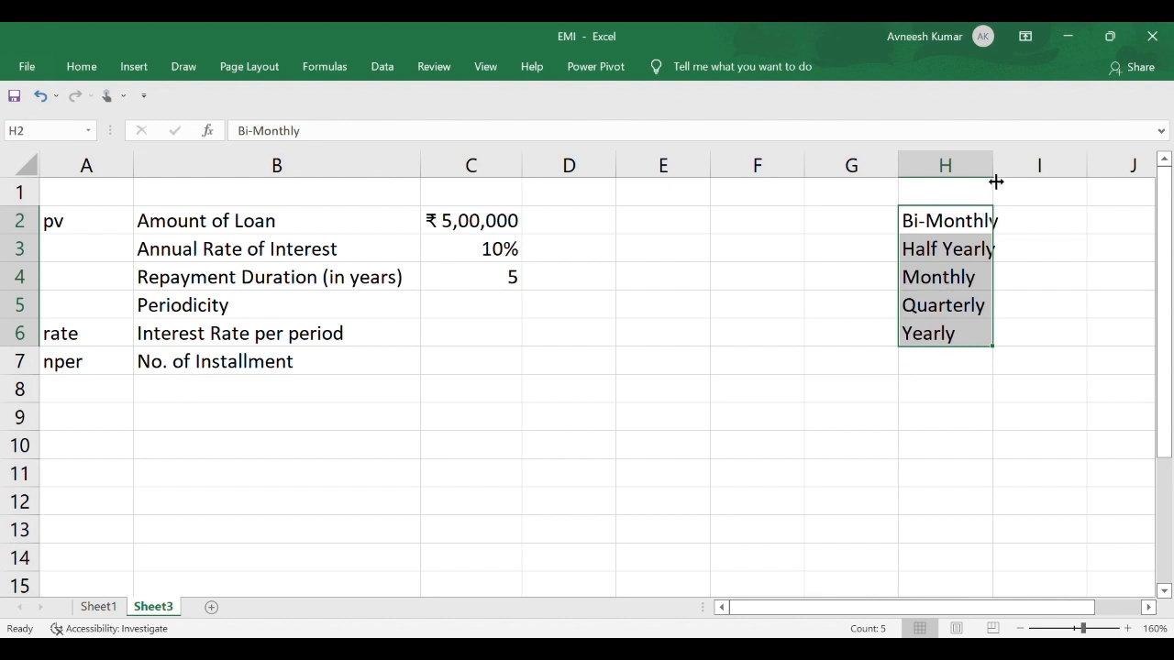
double_click(993, 177)
Enter the number of periods per year beside each periodicity in I2 to I6: 6, 2, 12, 4 and 1.
click(1033, 236)
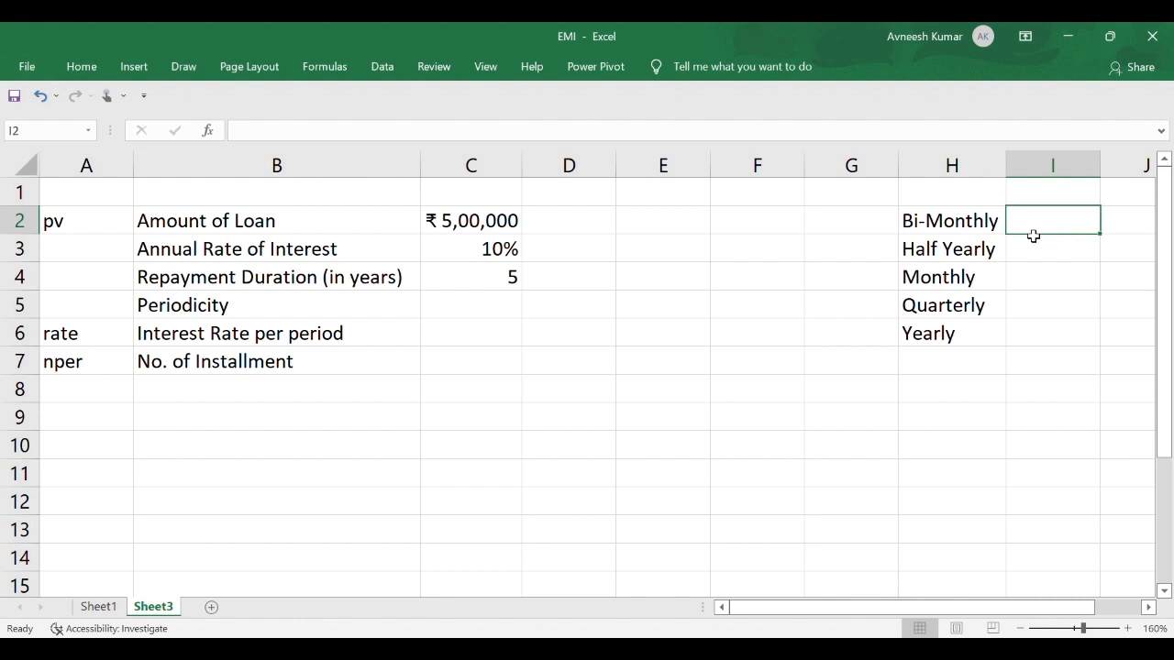
text(6)
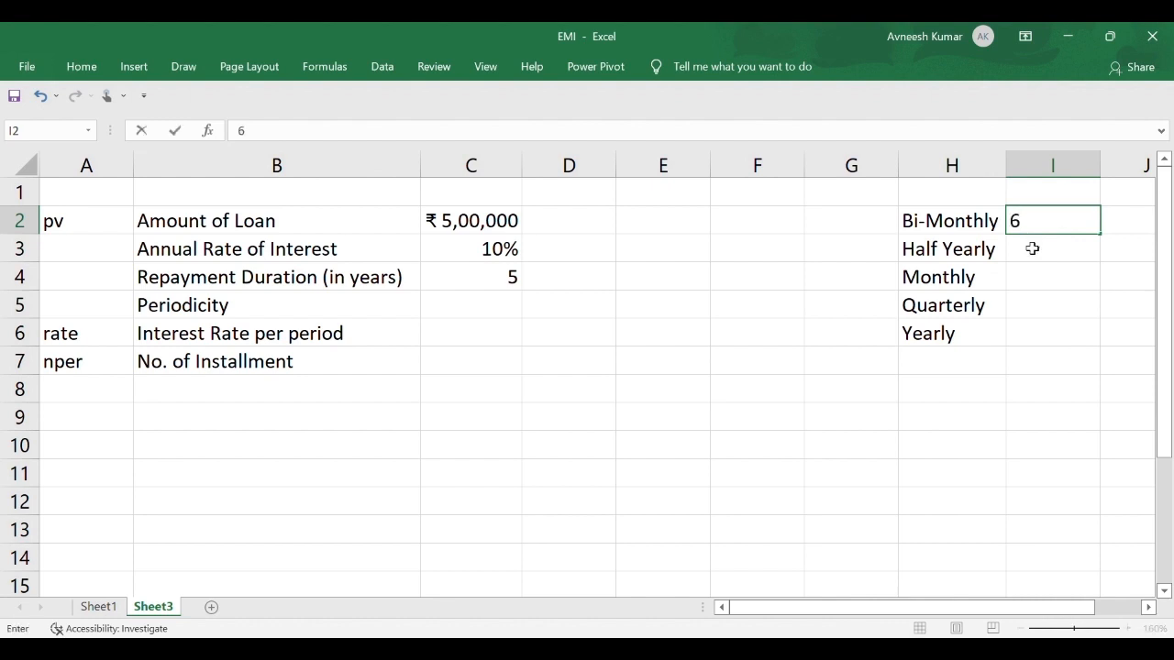
key(Return)
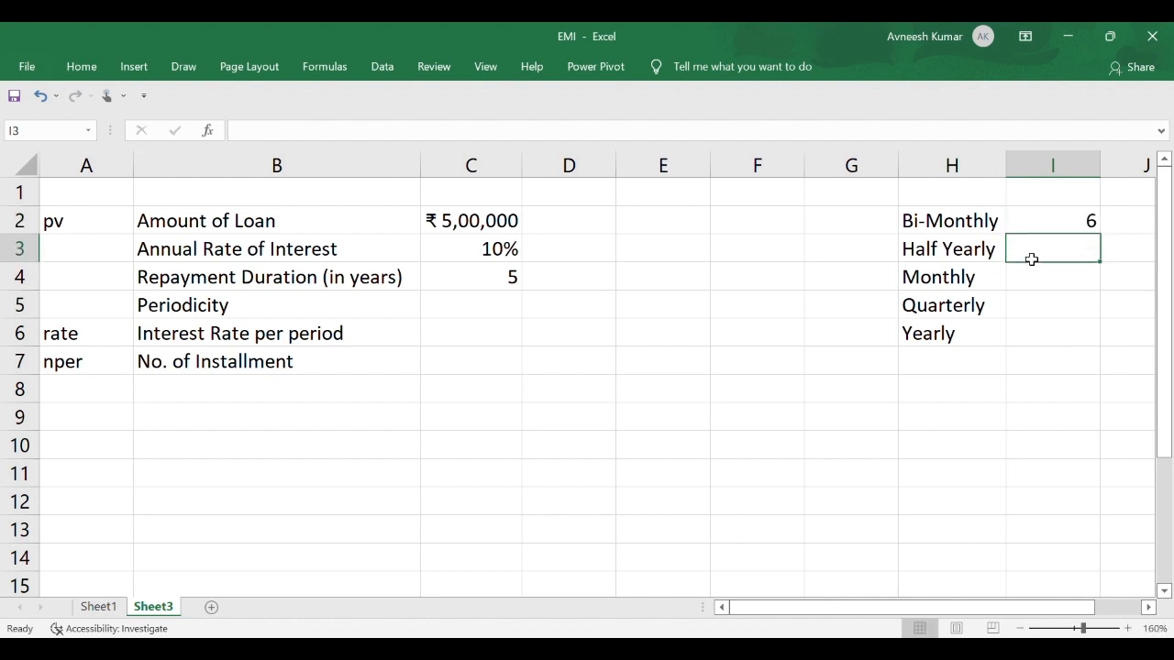
text(2)
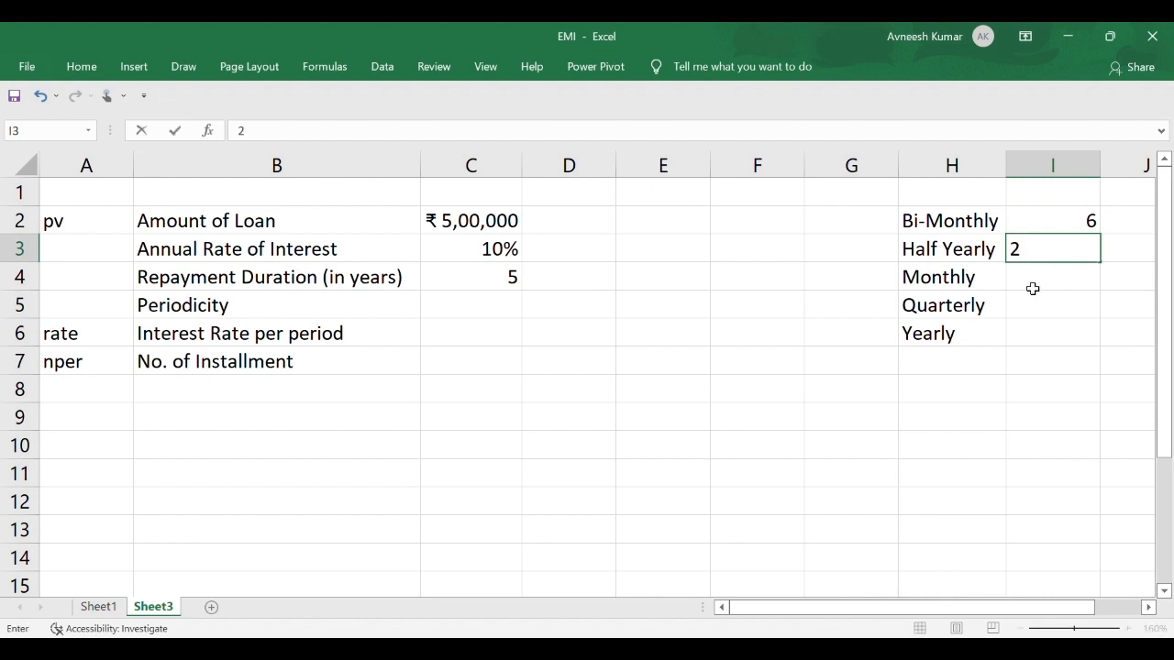
key(Return)
text(12)
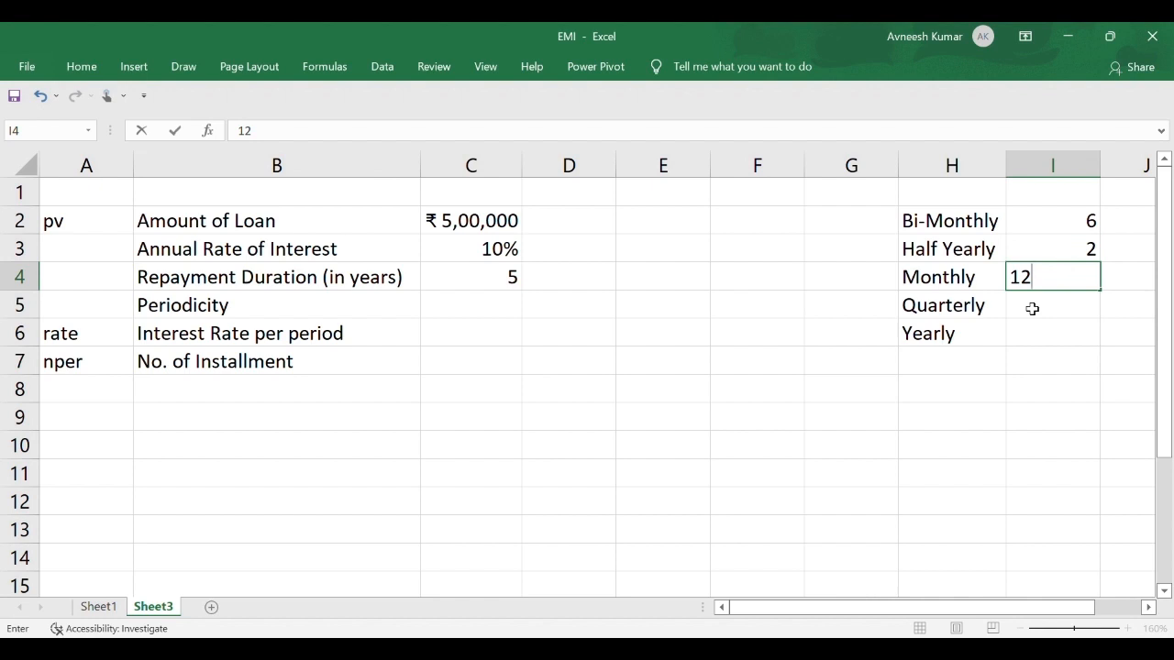
key(Return)
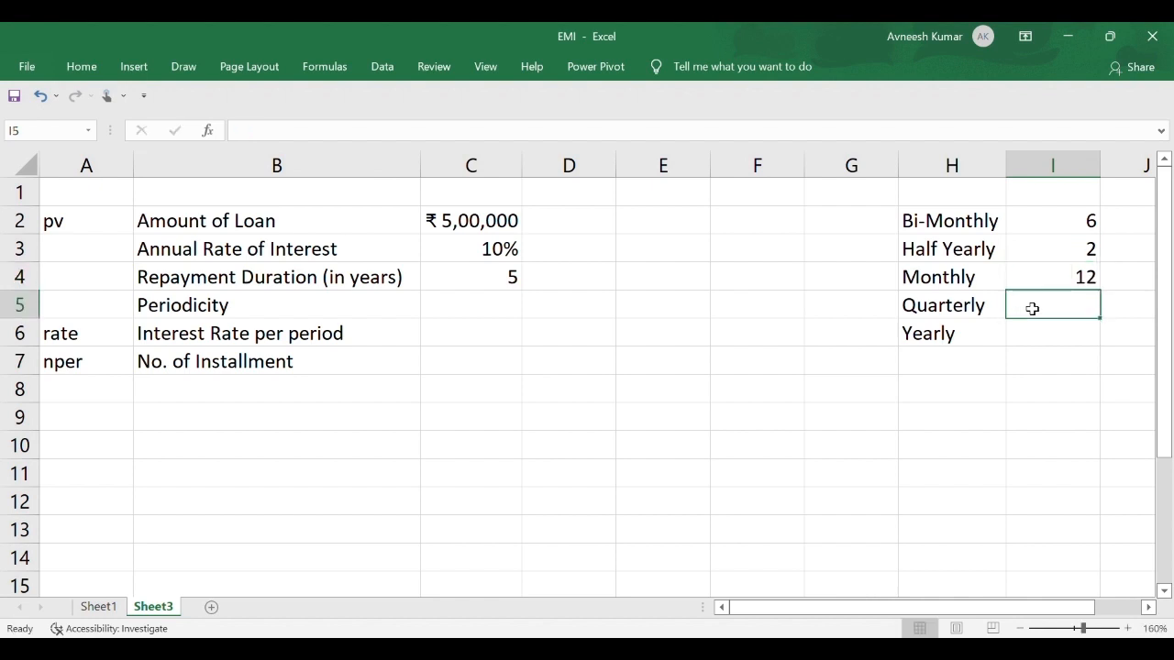
text(4)
click(1056, 338)
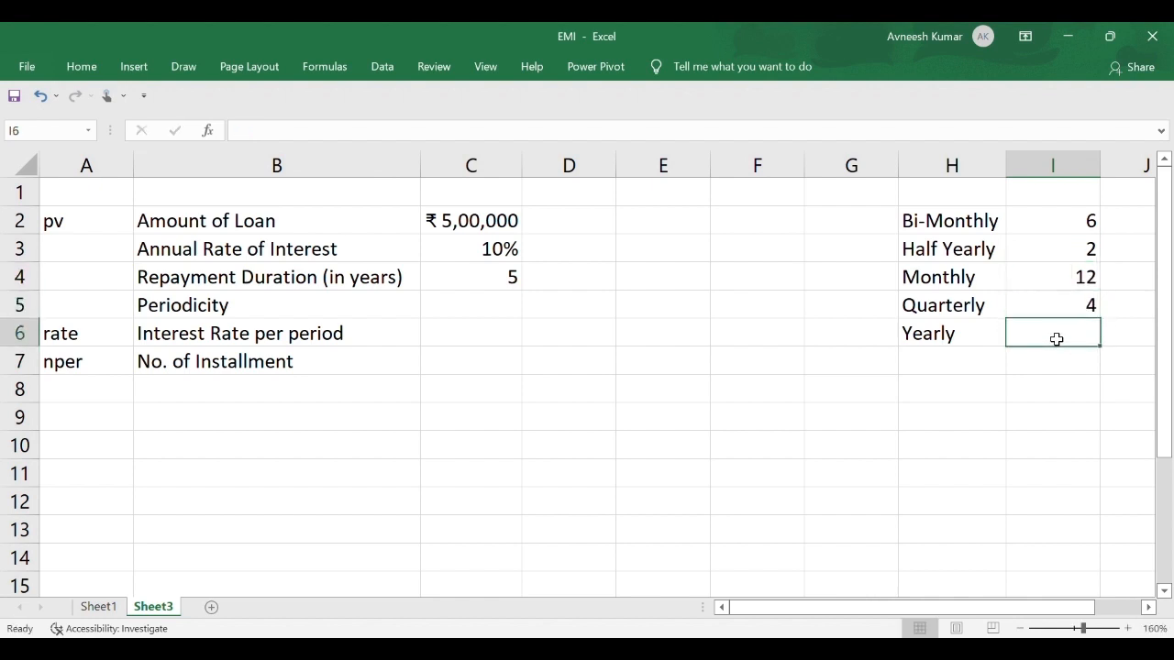
text(1)
click(880, 343)
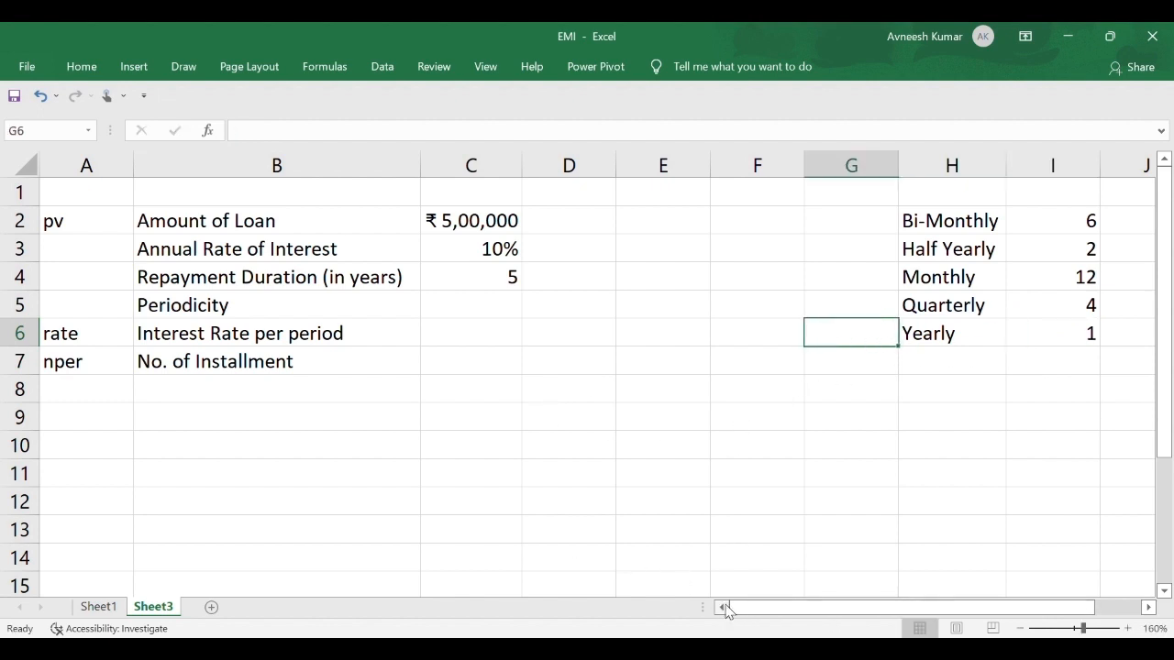
click(462, 312)
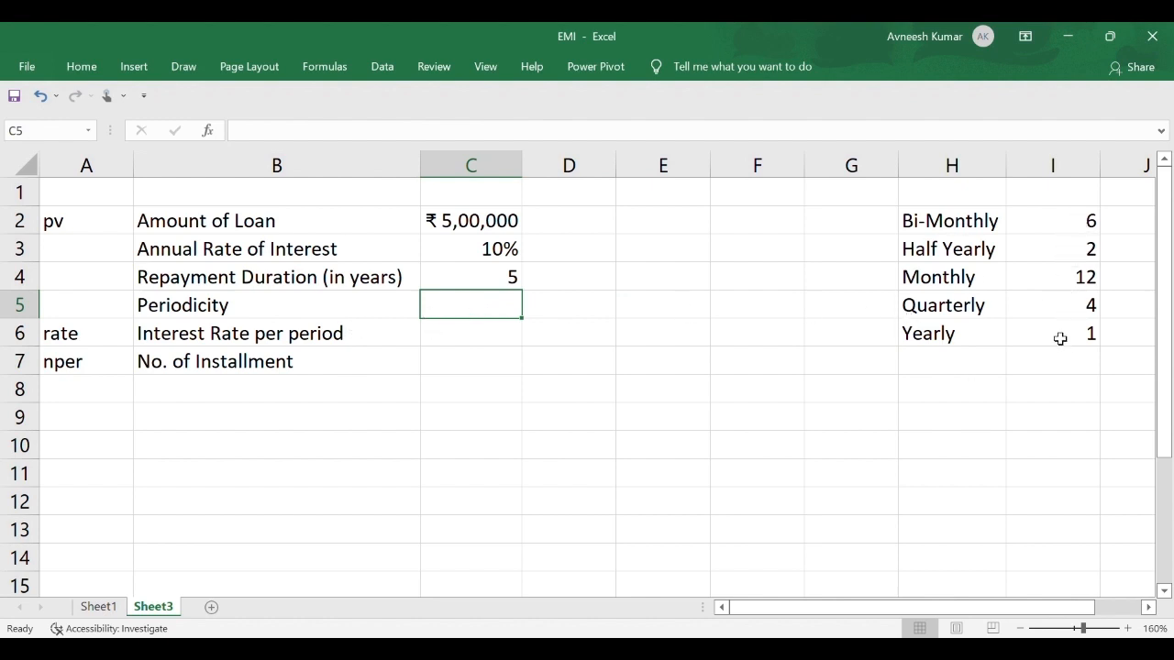
click(471, 369)
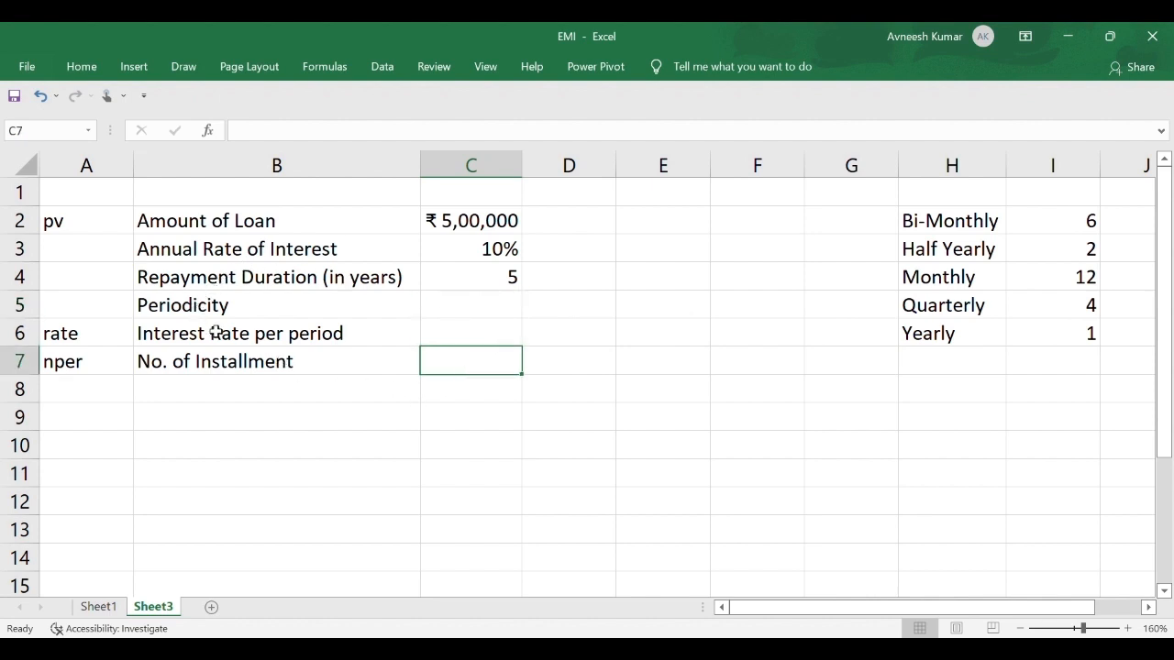
click(466, 335)
Add a data validation list to the Periodicity cell C5, using the periodicity names in H2:H6 as its source.
click(473, 311)
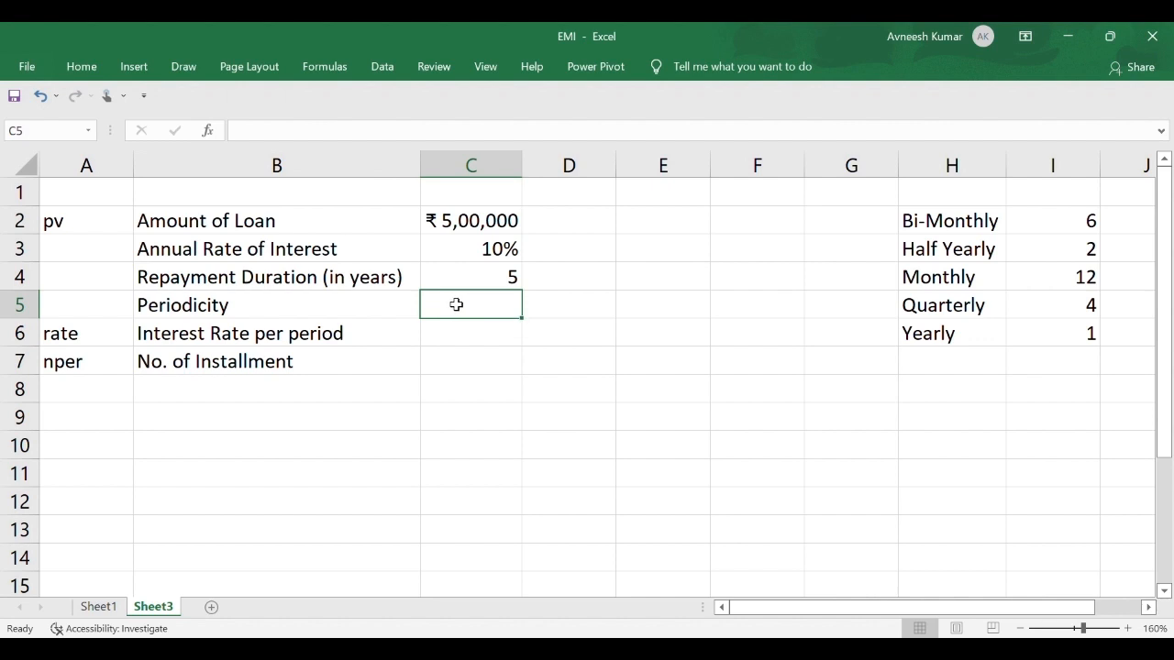
click(673, 67)
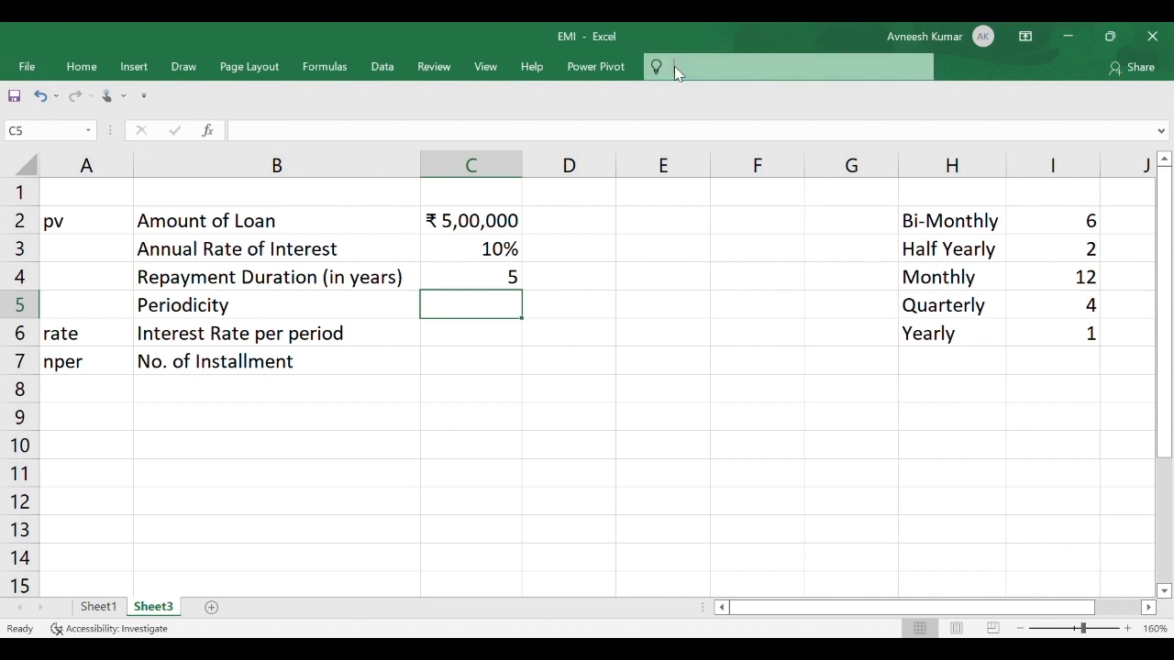
text(data)
key(Escape)
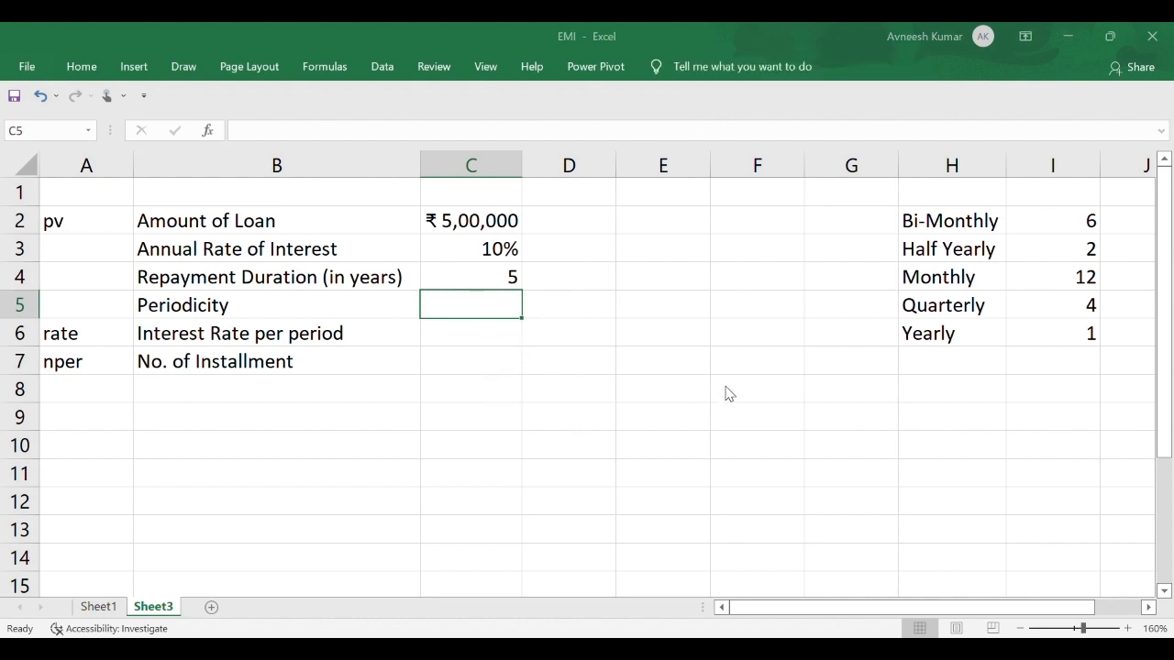
key(alt+d)
key(l)
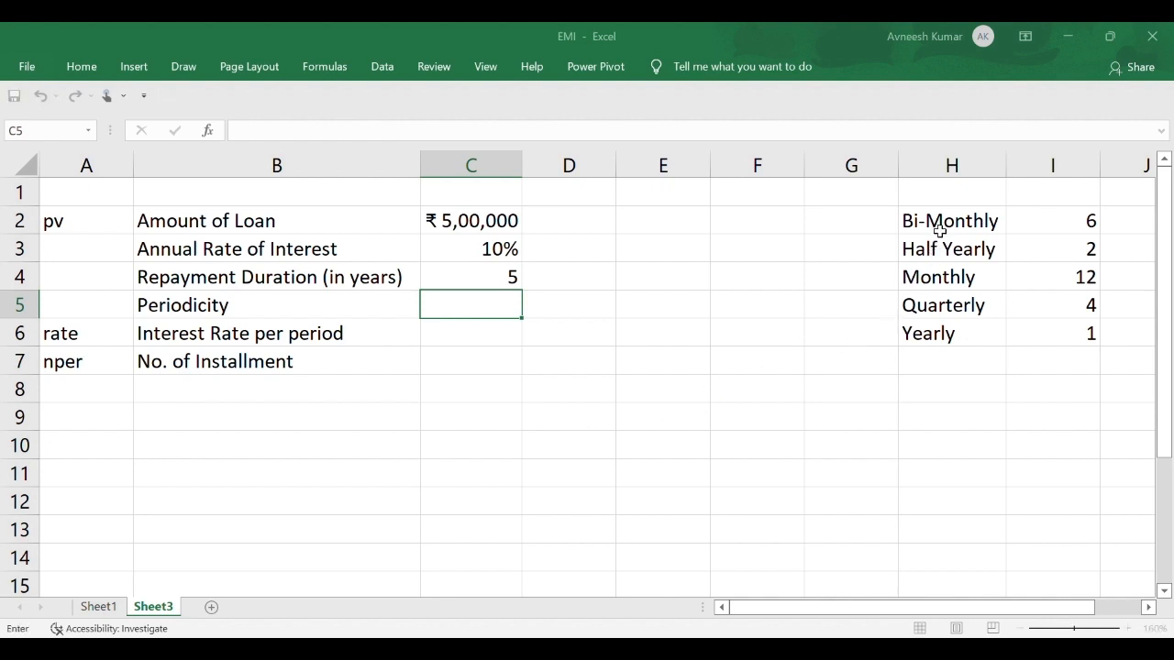
drag(939, 225, 933, 335)
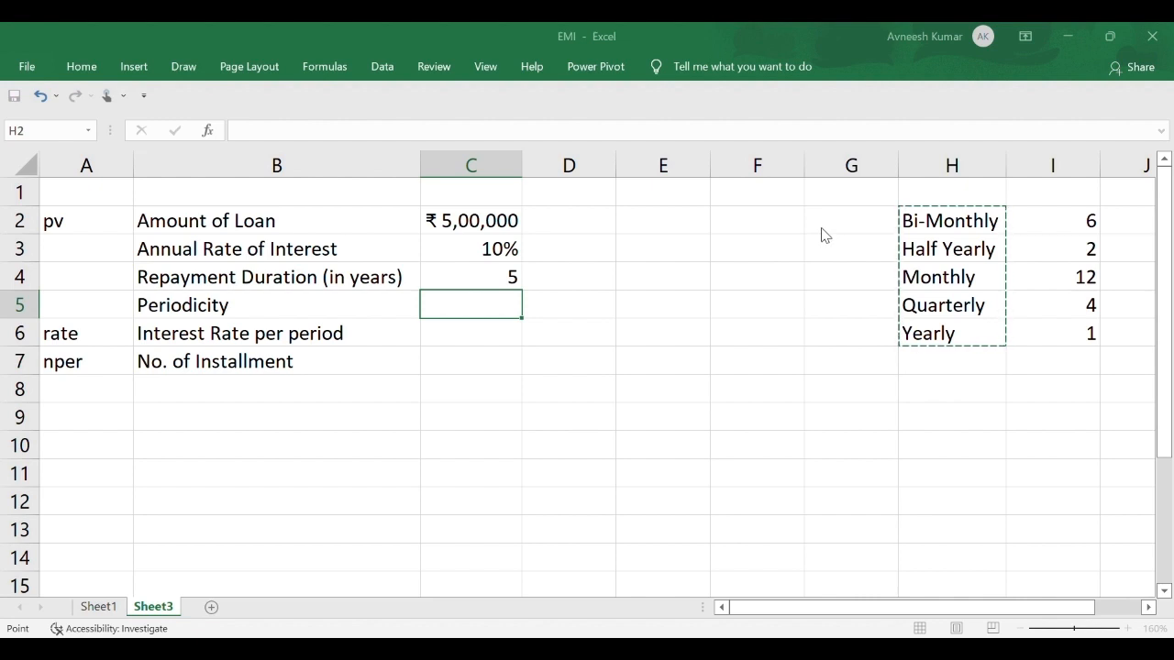
key(Escape)
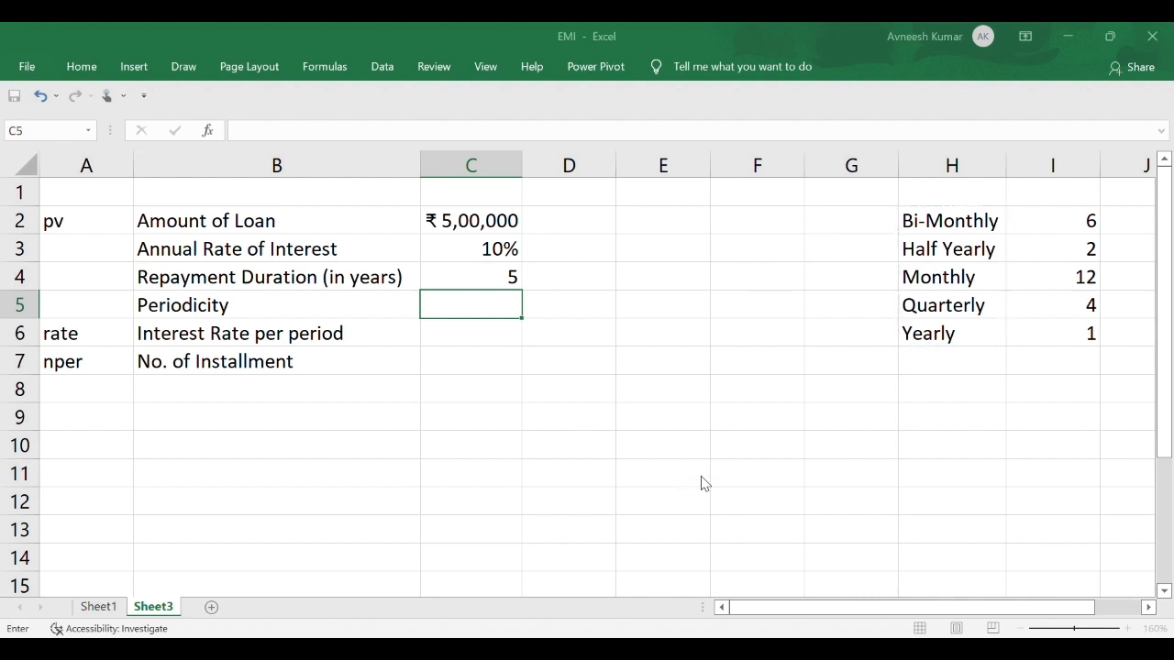
key(Return)
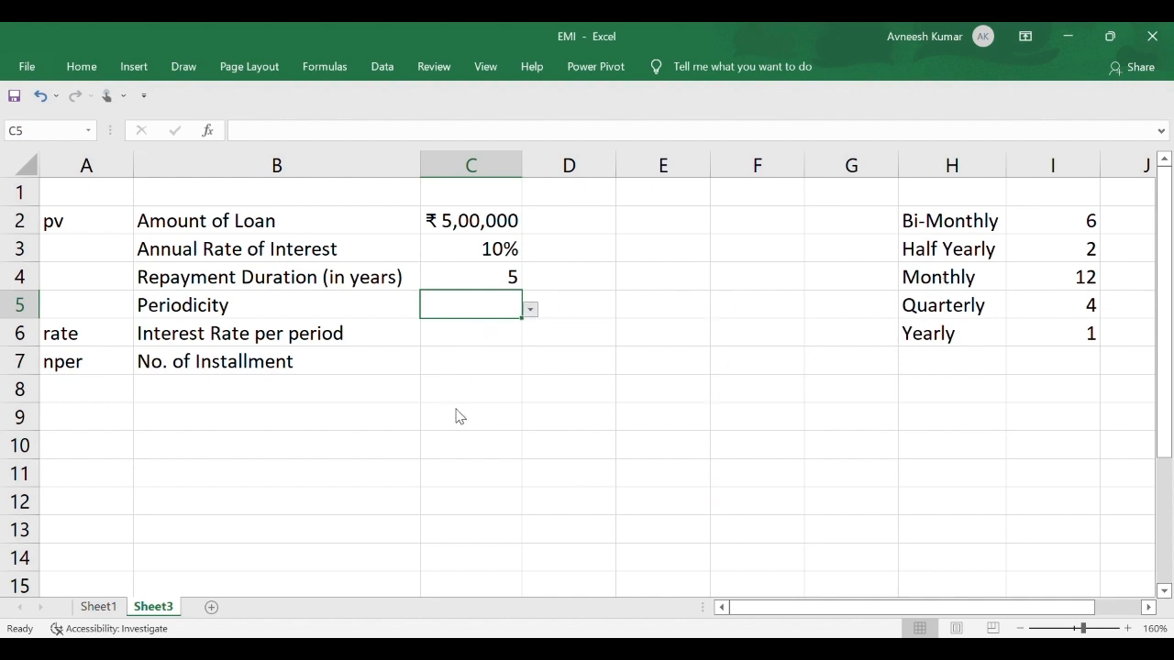
Try Half Yearly from the drop-down list in C5, and set the periodicity to Monthly.
click(467, 347)
click(531, 311)
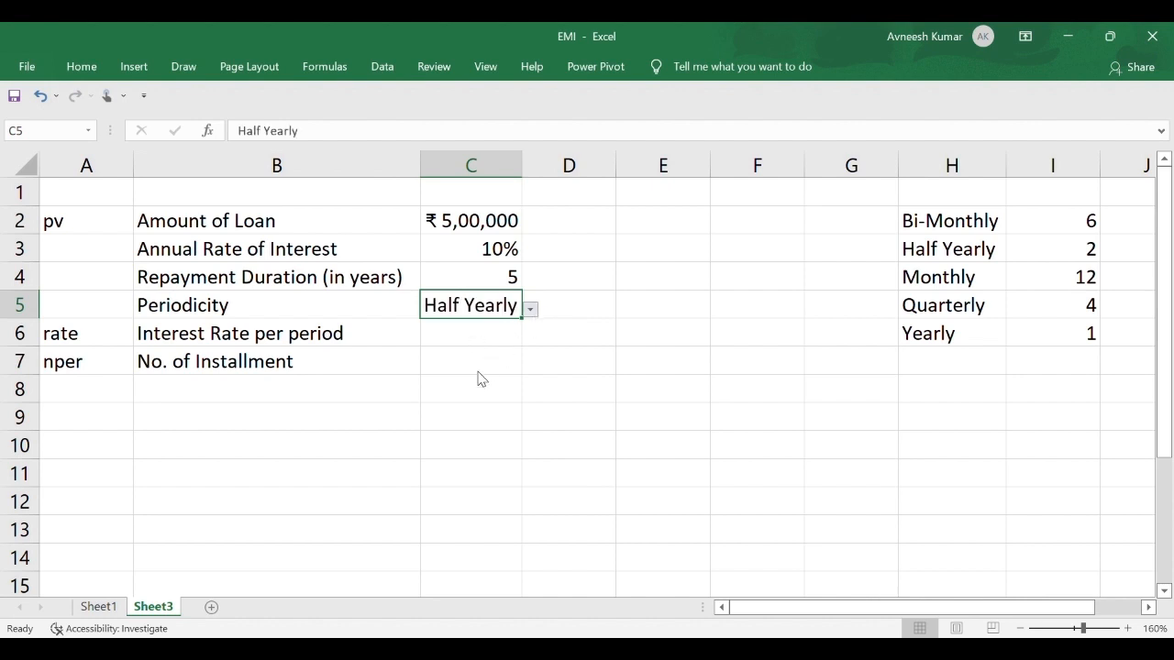
click(478, 371)
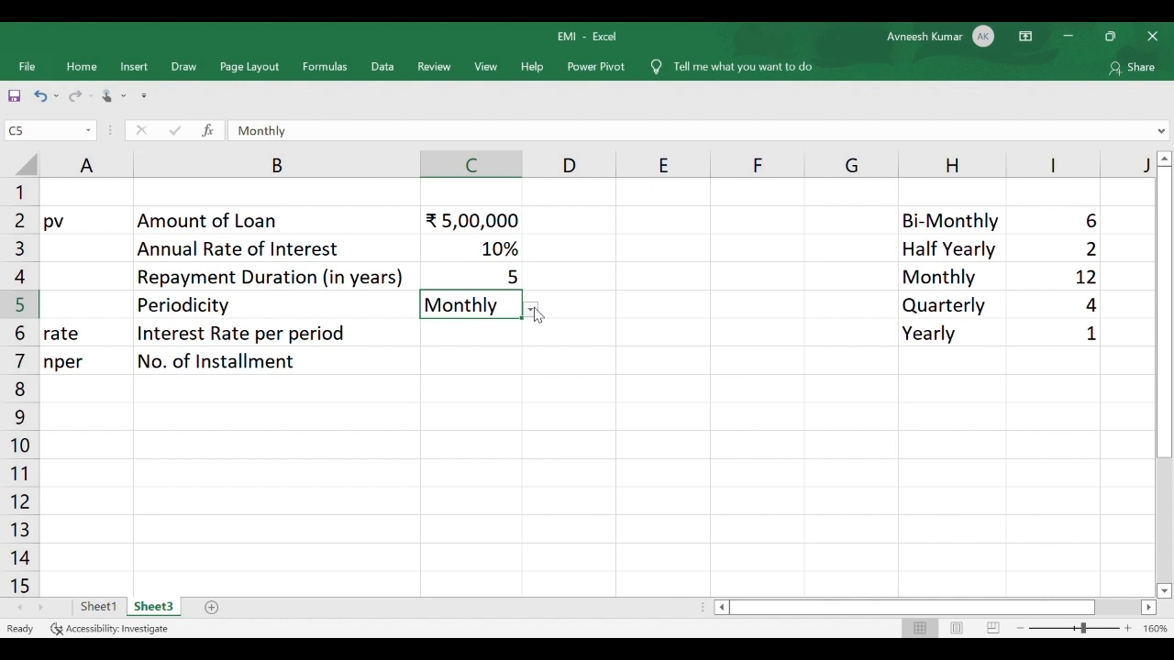
click(457, 340)
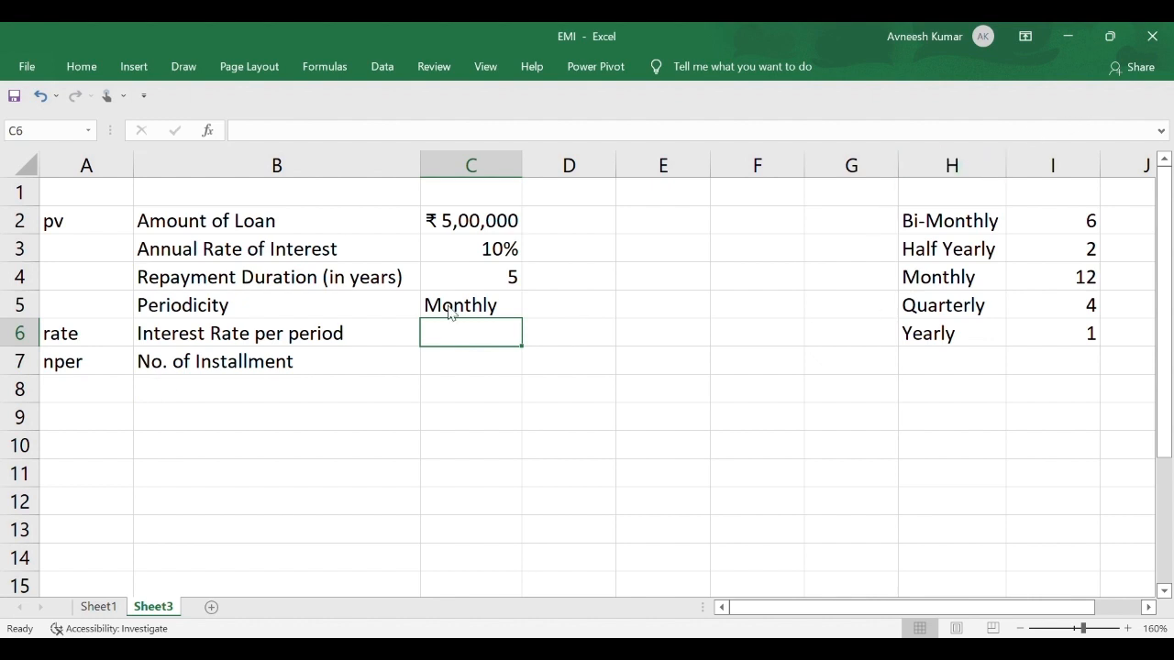
click(257, 366)
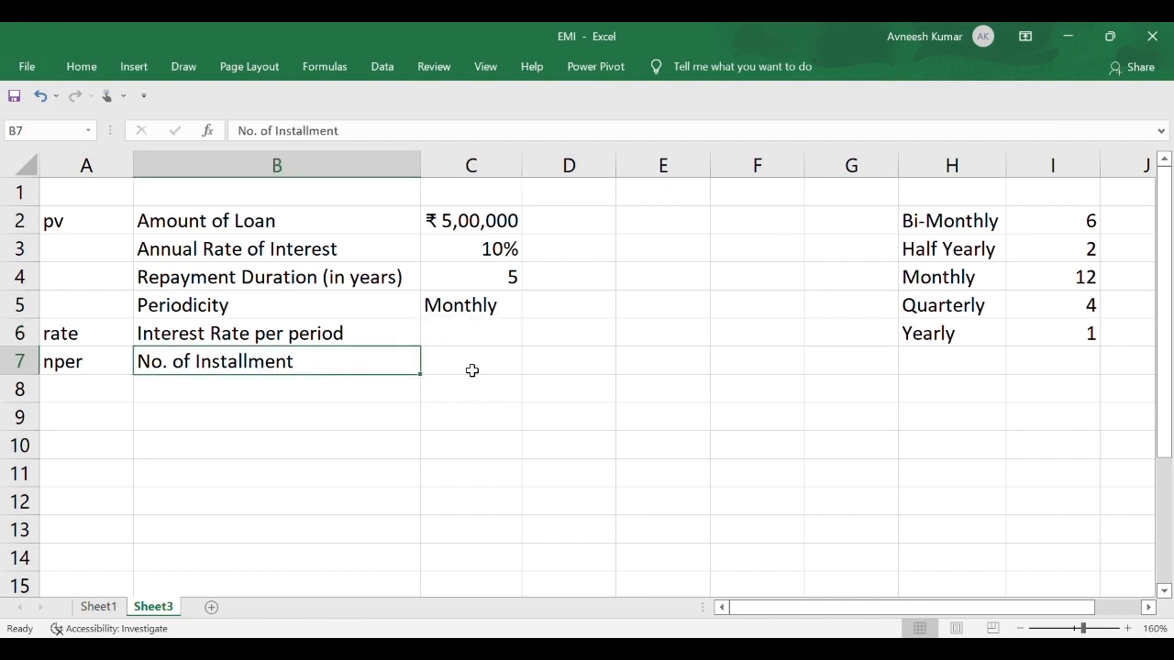
click(491, 283)
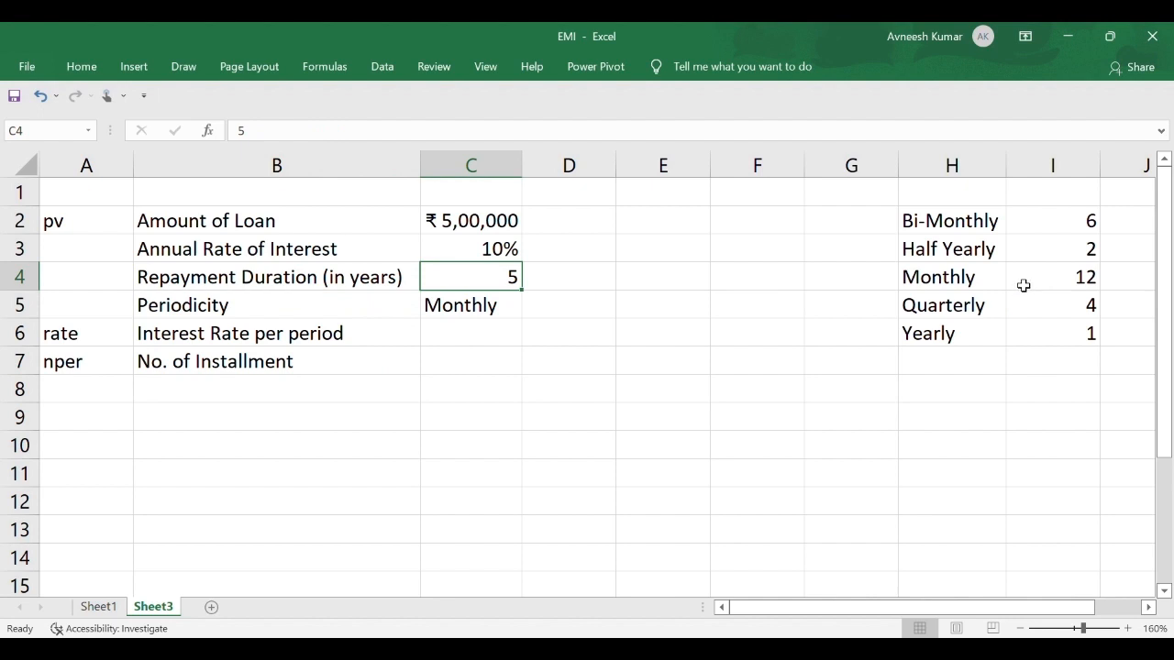
Set the periodicity in C5 to Quarterly from its drop-down list.
click(497, 312)
click(528, 312)
click(445, 391)
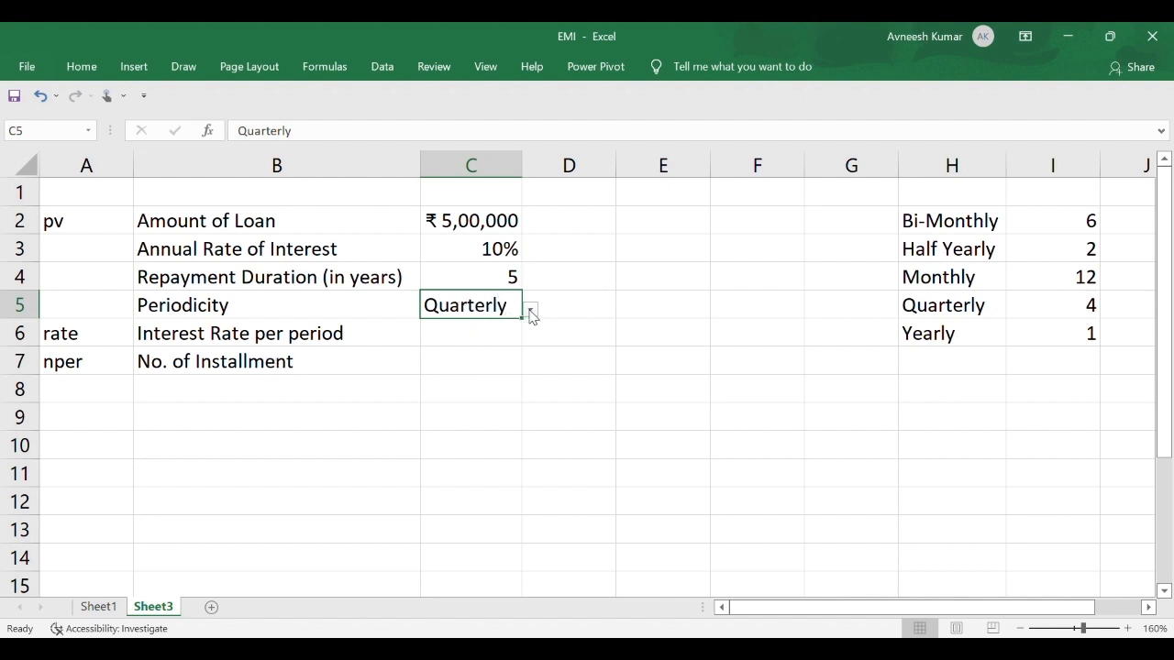
click(475, 366)
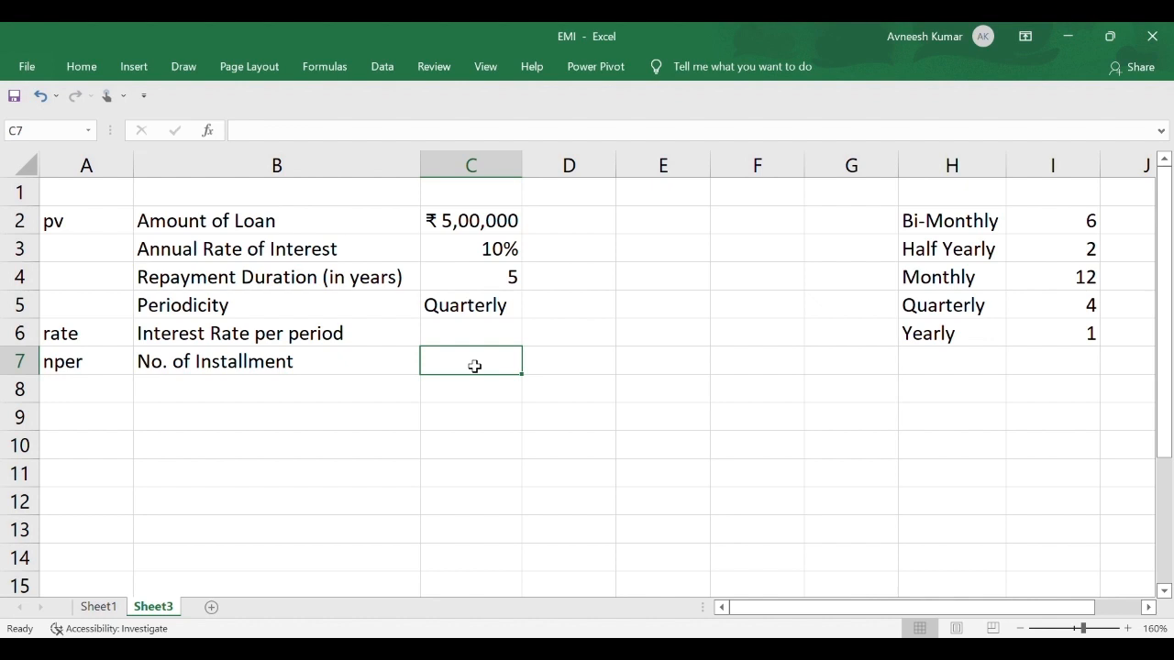
Label B8 "Factor" and look up the periodicity's periods per year in C8 with =VLOOKUP(C5,H2:I6,2).
click(326, 397)
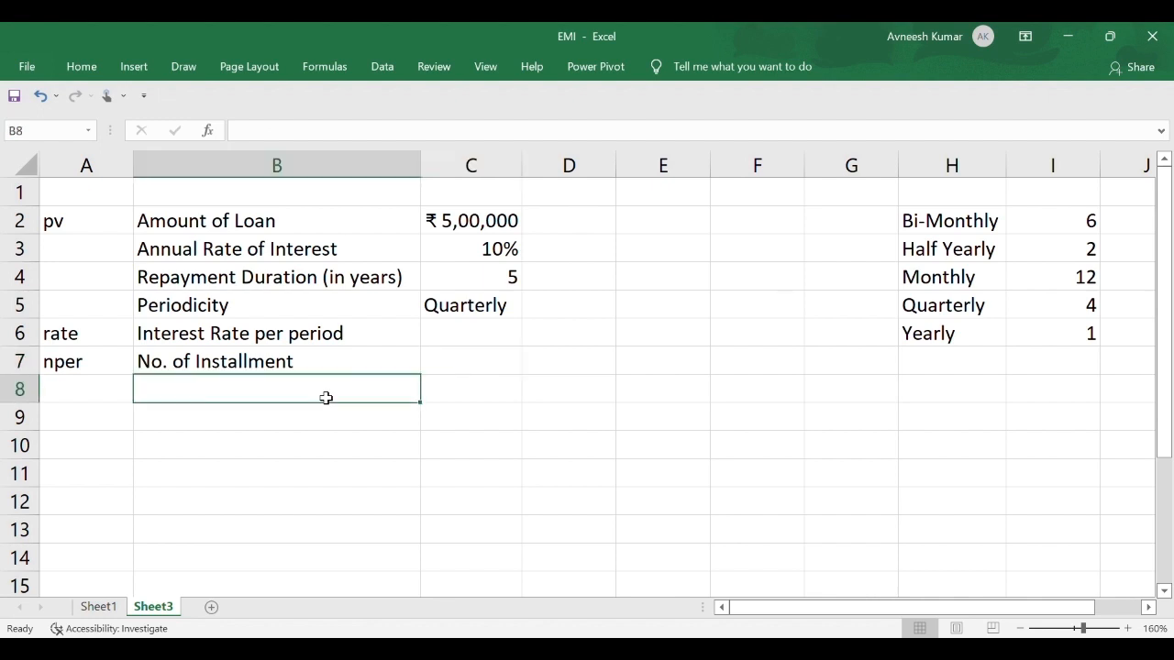
text(Factor)
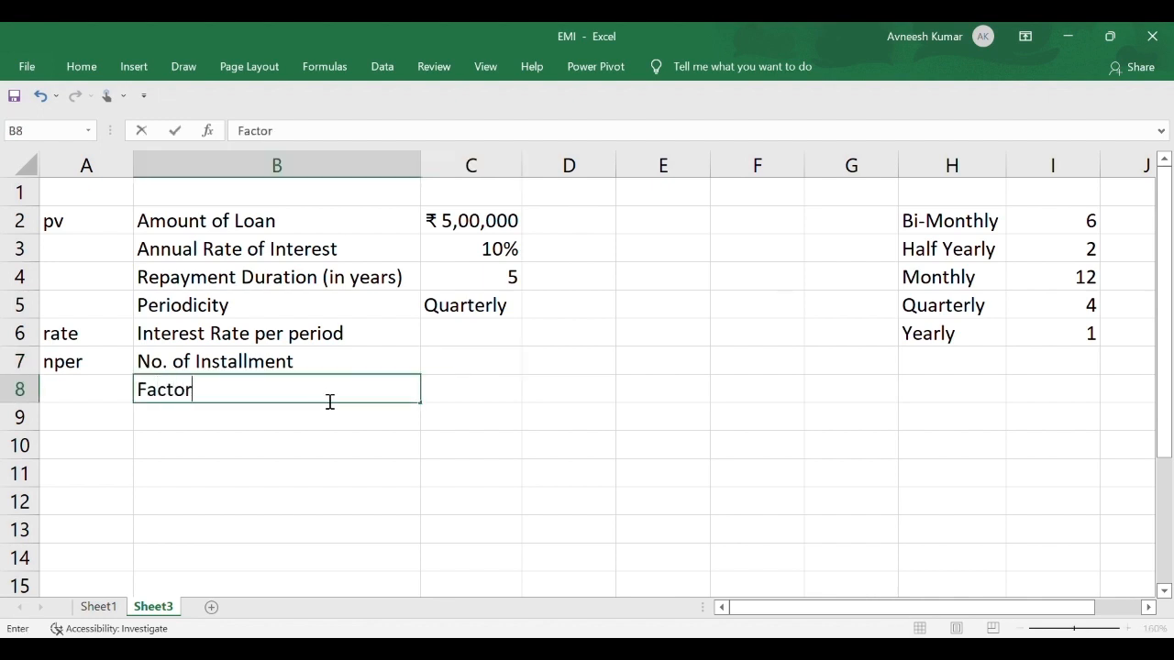
click(490, 395)
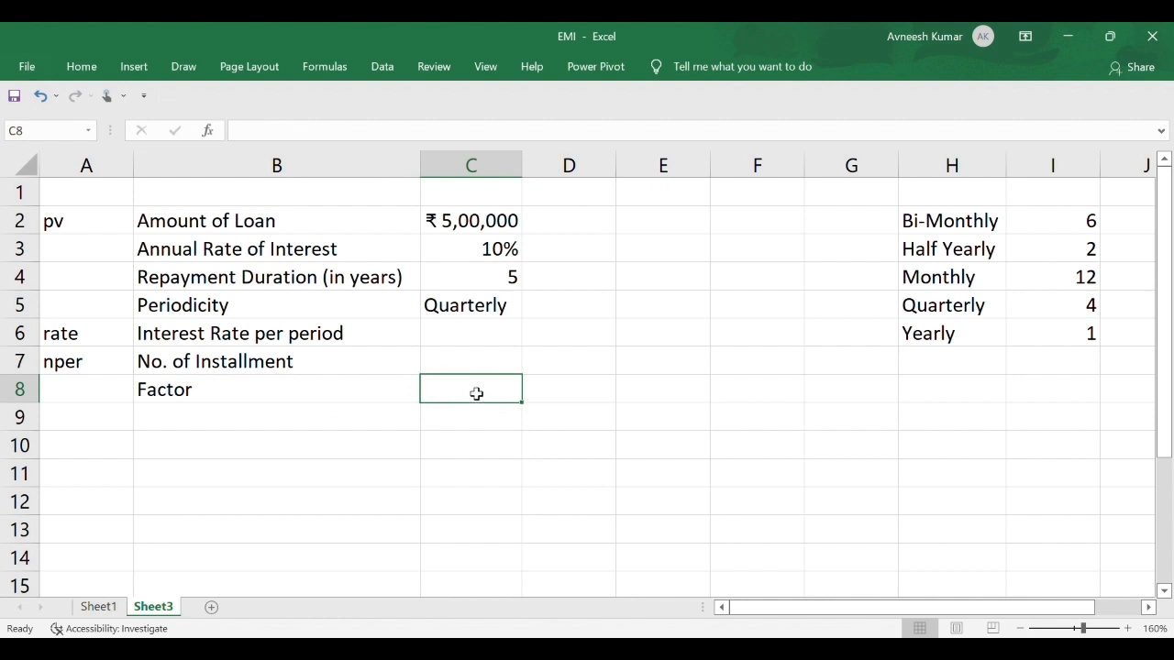
text(=)
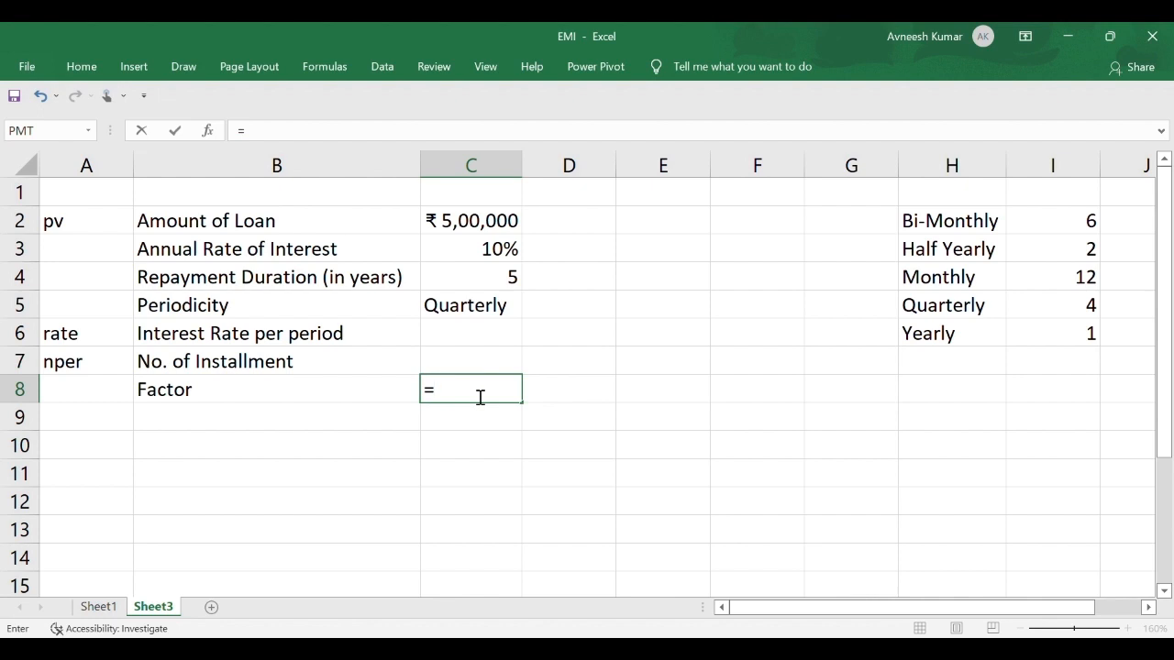
text(VLOOKUP()
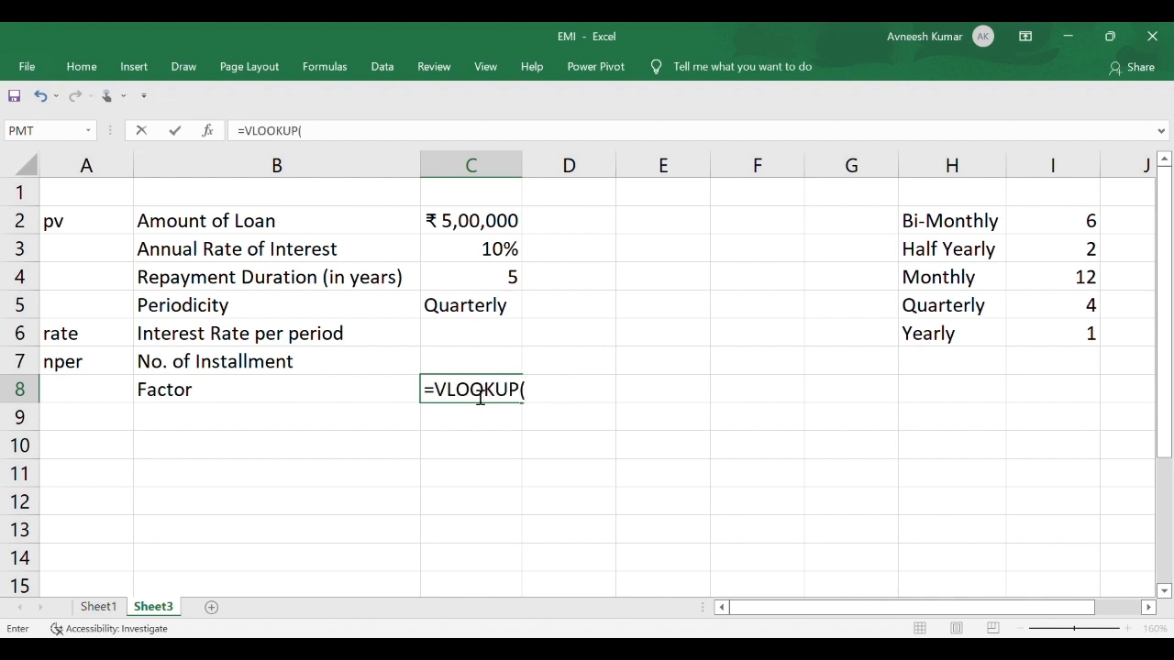
click(480, 310)
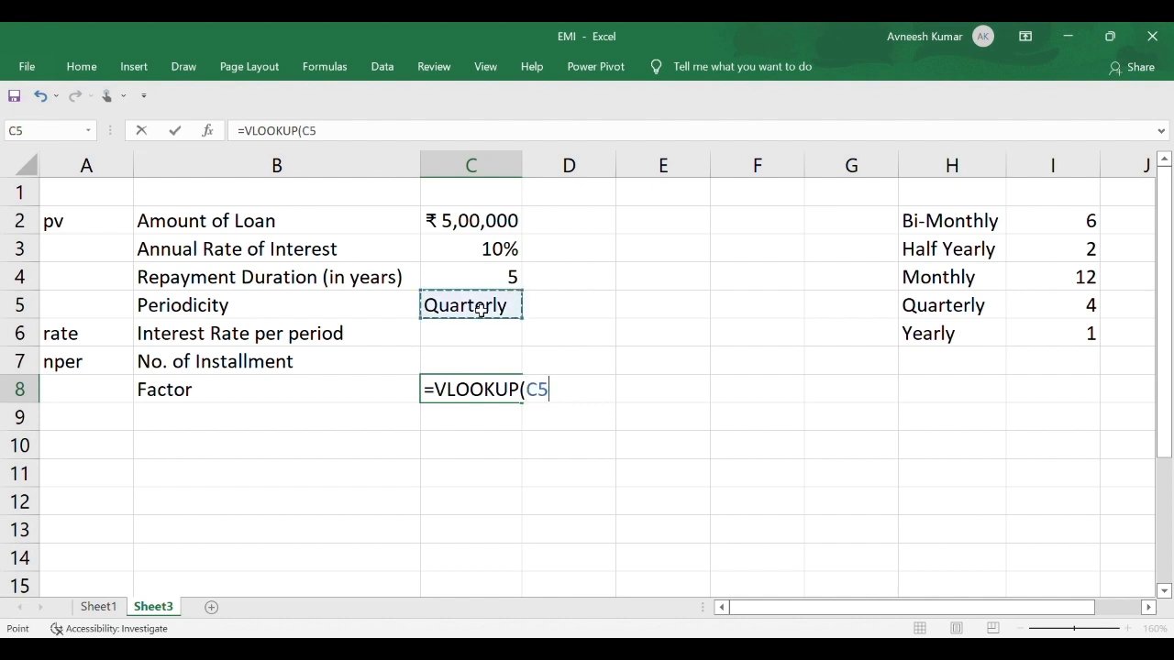
text(,)
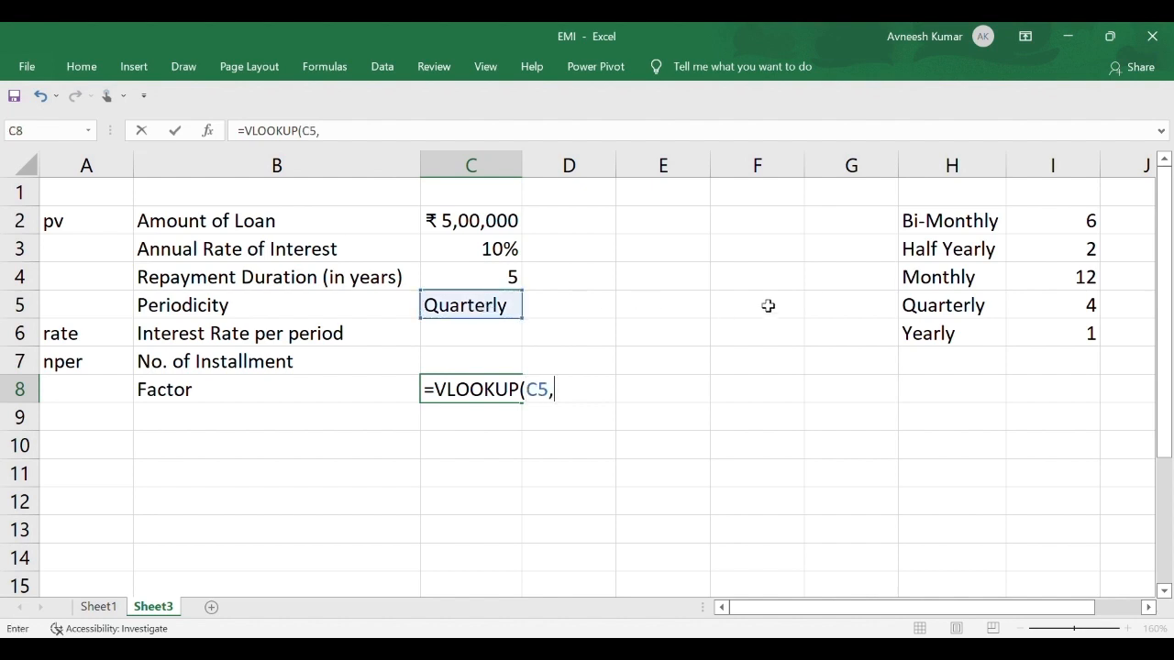
drag(928, 228, 1036, 333)
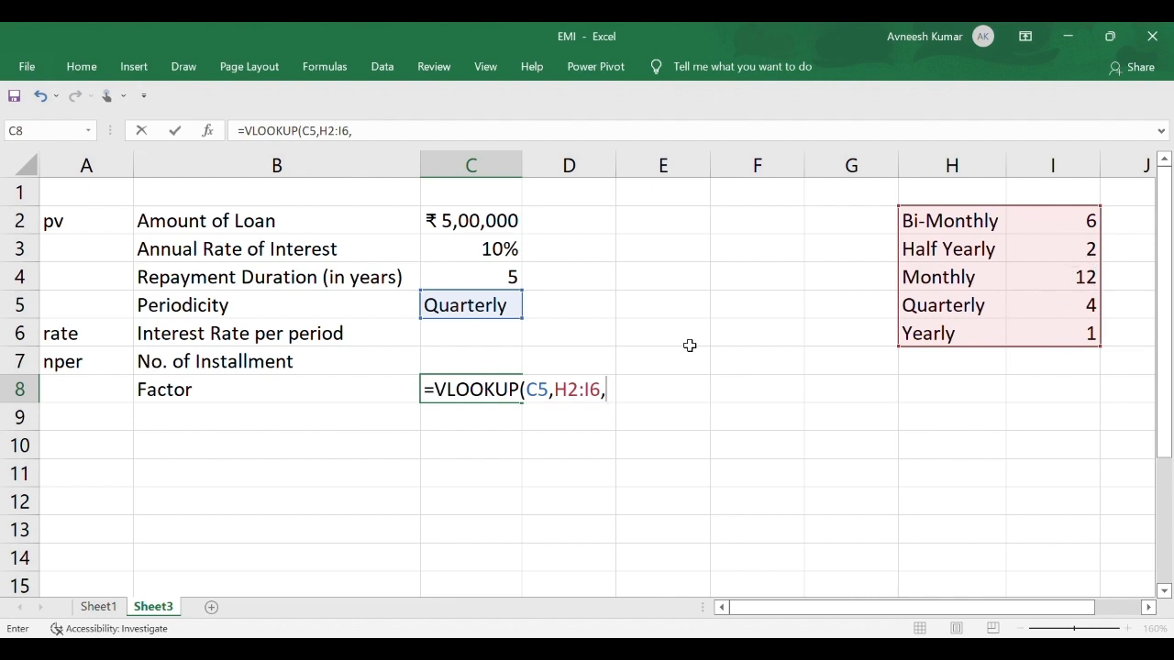
text(2))
key(Return)
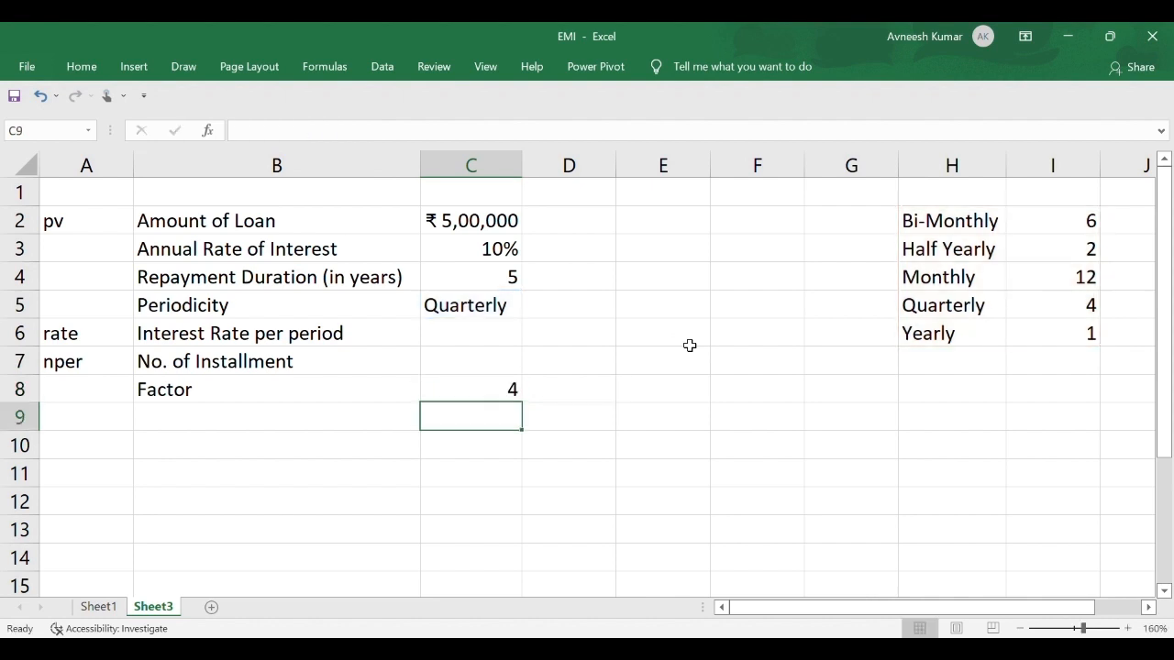
Test the Factor lookup by switching the periodicity in C5 to Monthly and to Yearly.
click(464, 315)
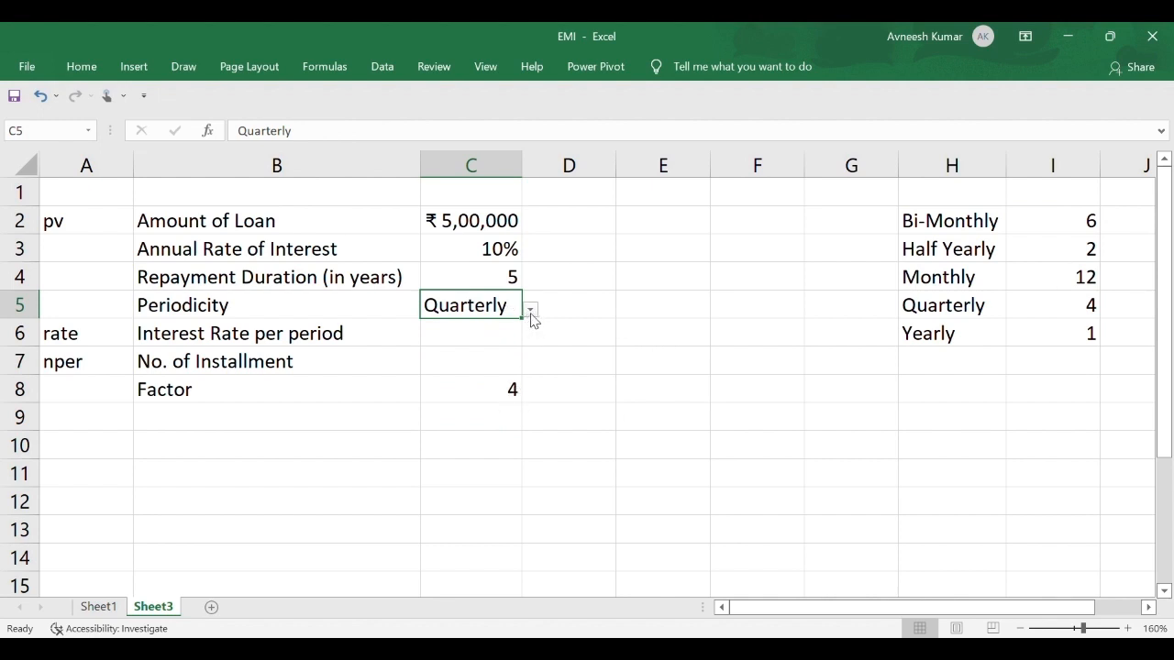
click(530, 312)
click(451, 380)
click(488, 396)
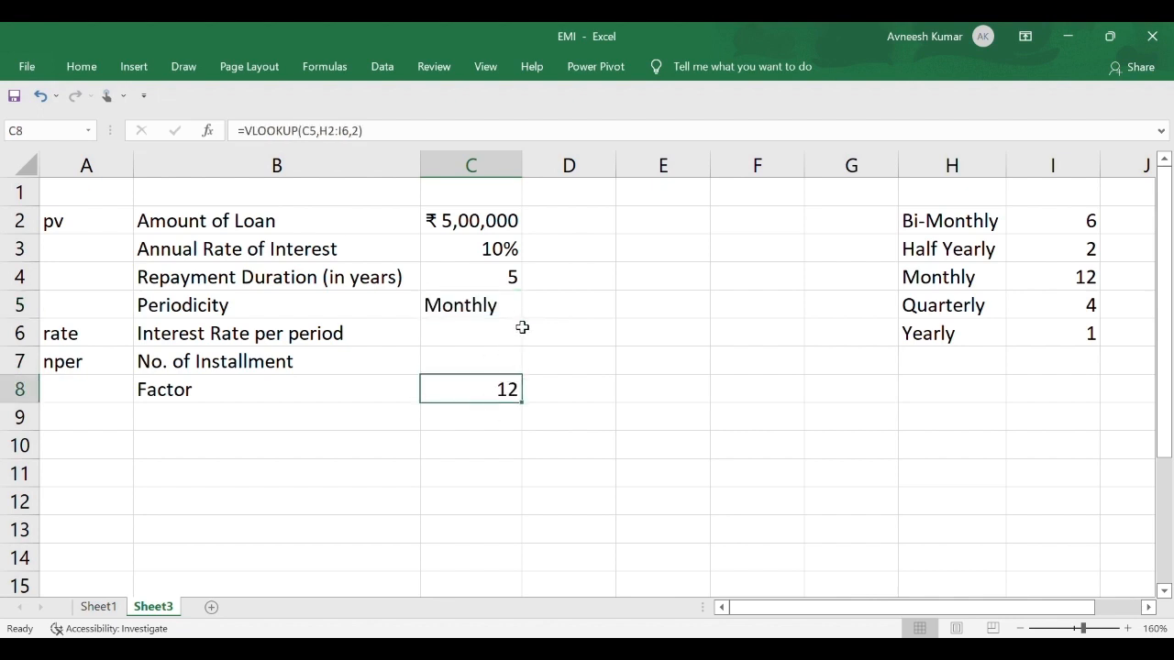
click(515, 307)
click(437, 414)
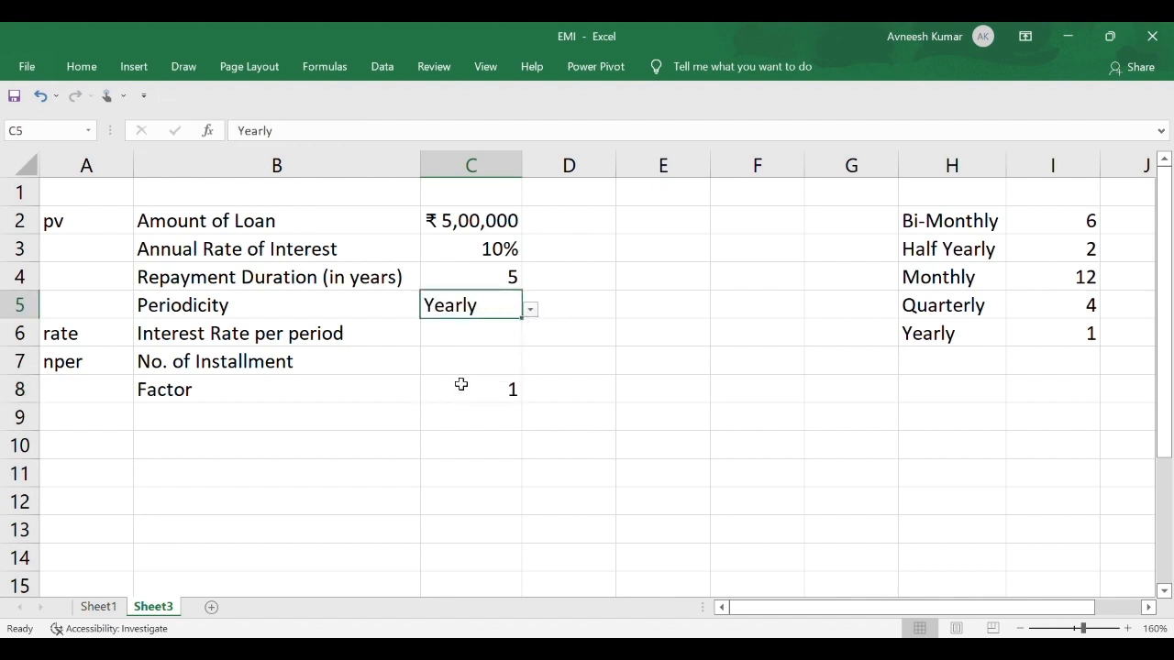
click(474, 391)
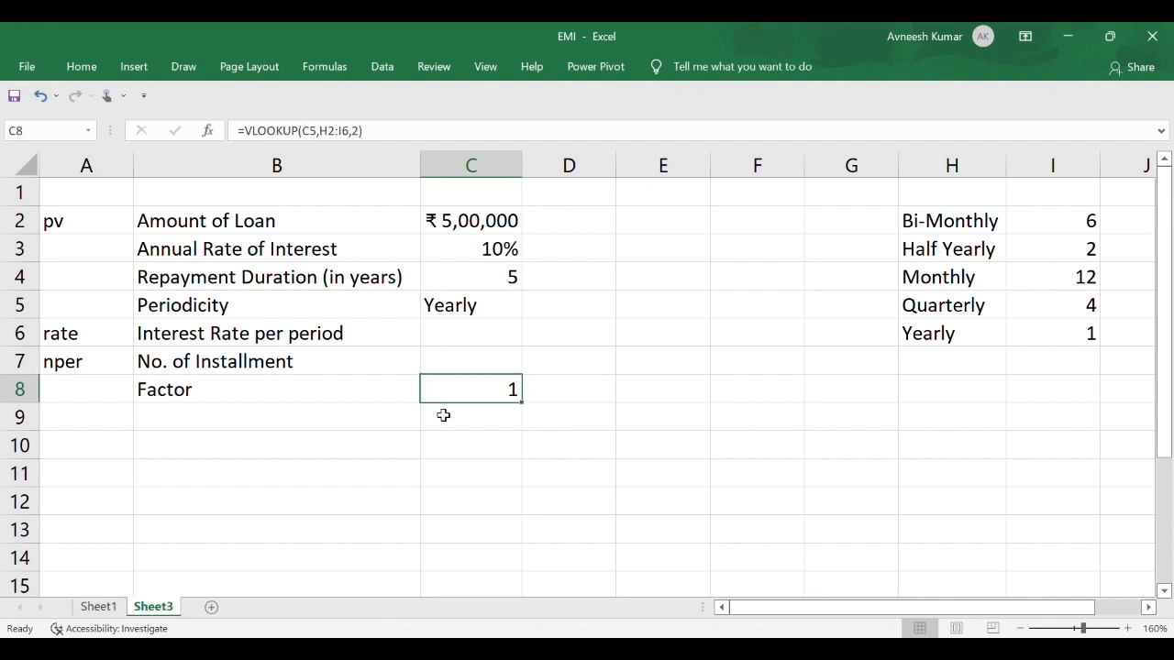
Calculate the number of installments in C7 by multiplying the repayment duration by the factor, =C4*C8.
click(468, 365)
text(=)
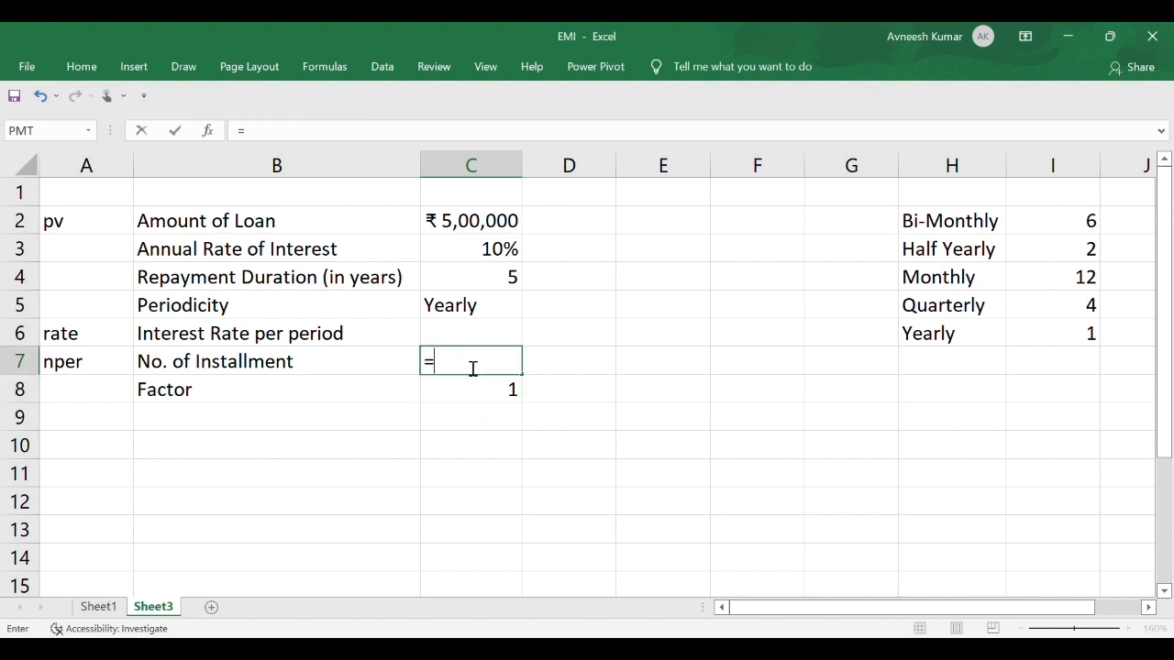
click(480, 283)
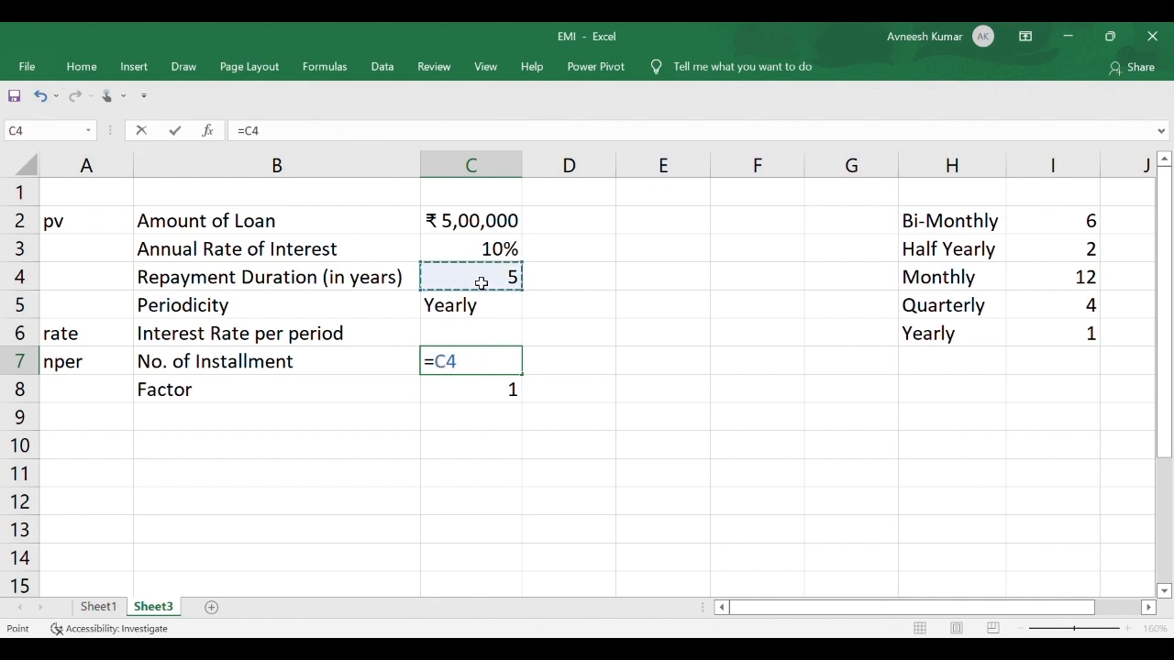
text(*)
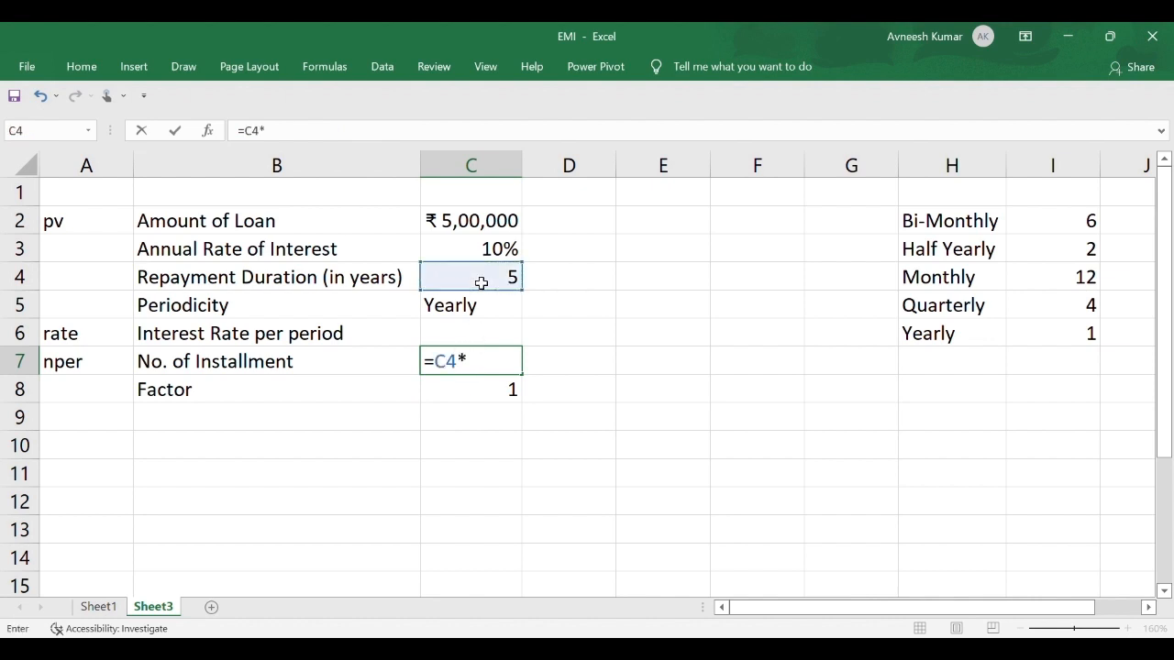
click(464, 394)
key(Return)
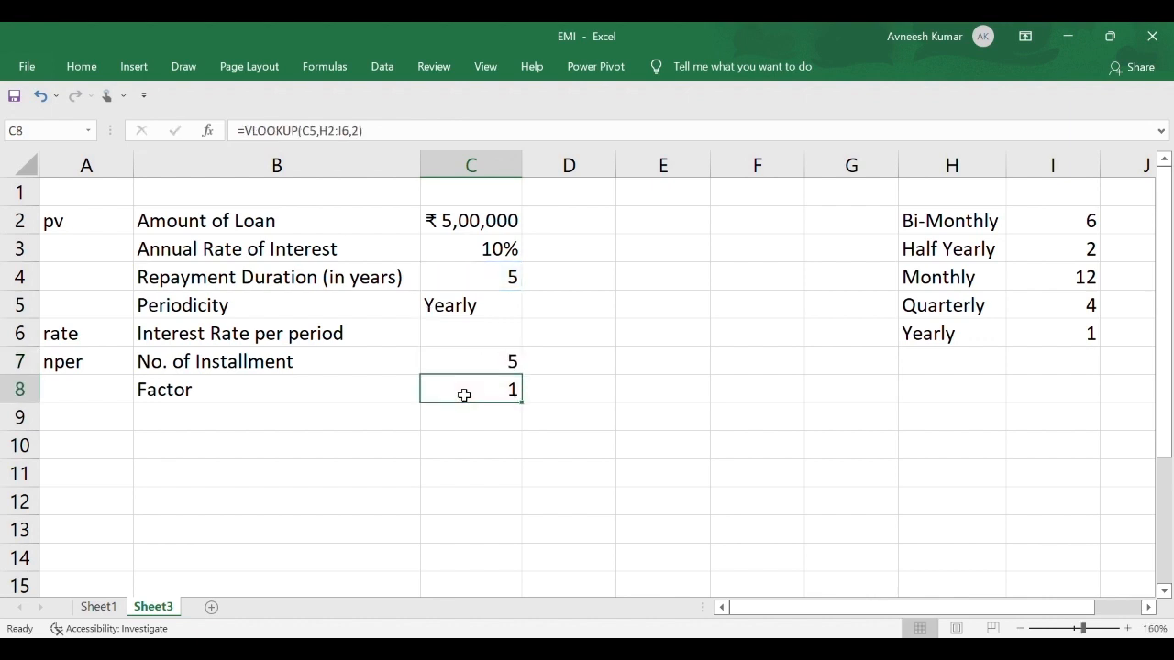
Check the installment formula in C7 and set the periodicity in C5 to Quarterly.
click(479, 369)
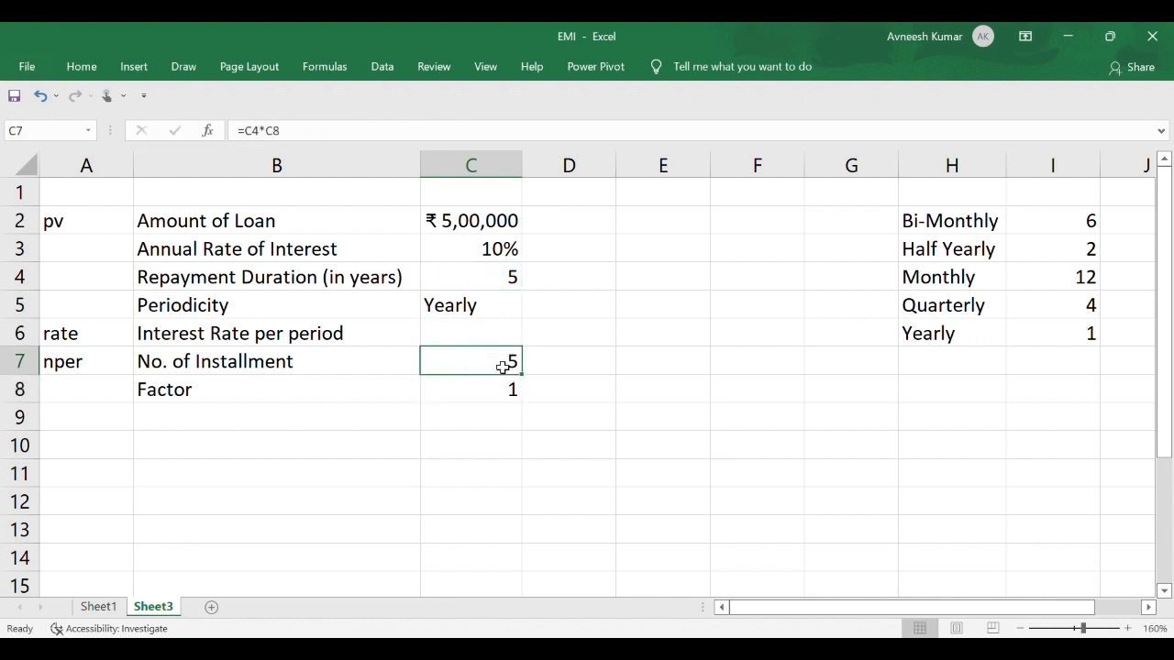
click(473, 309)
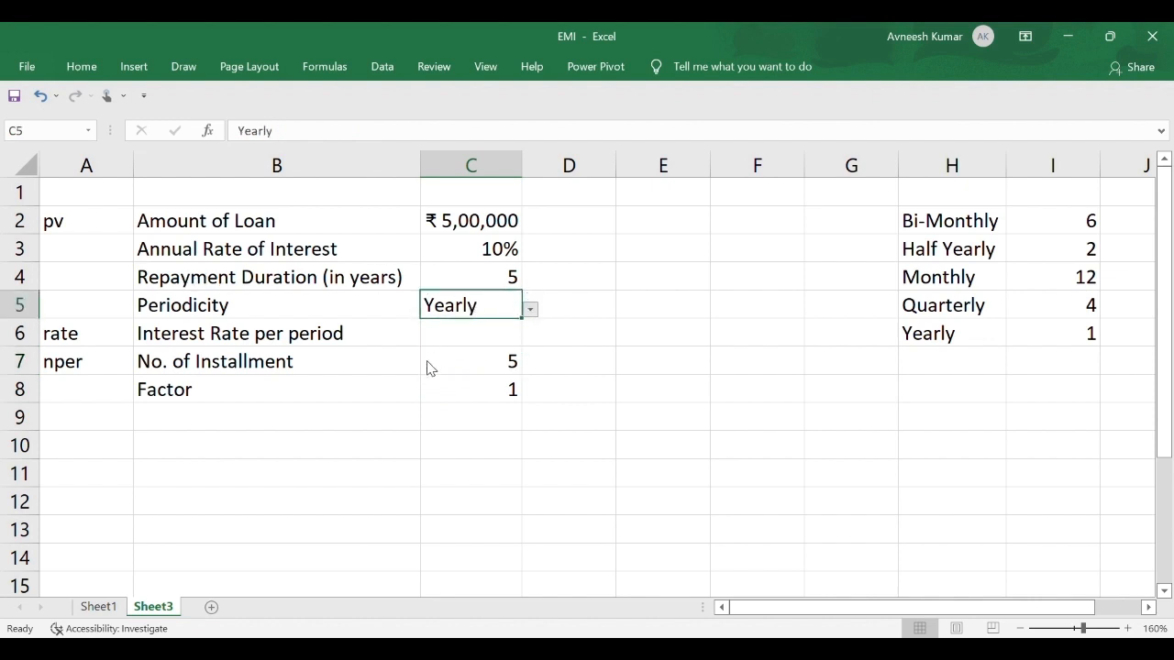
click(432, 392)
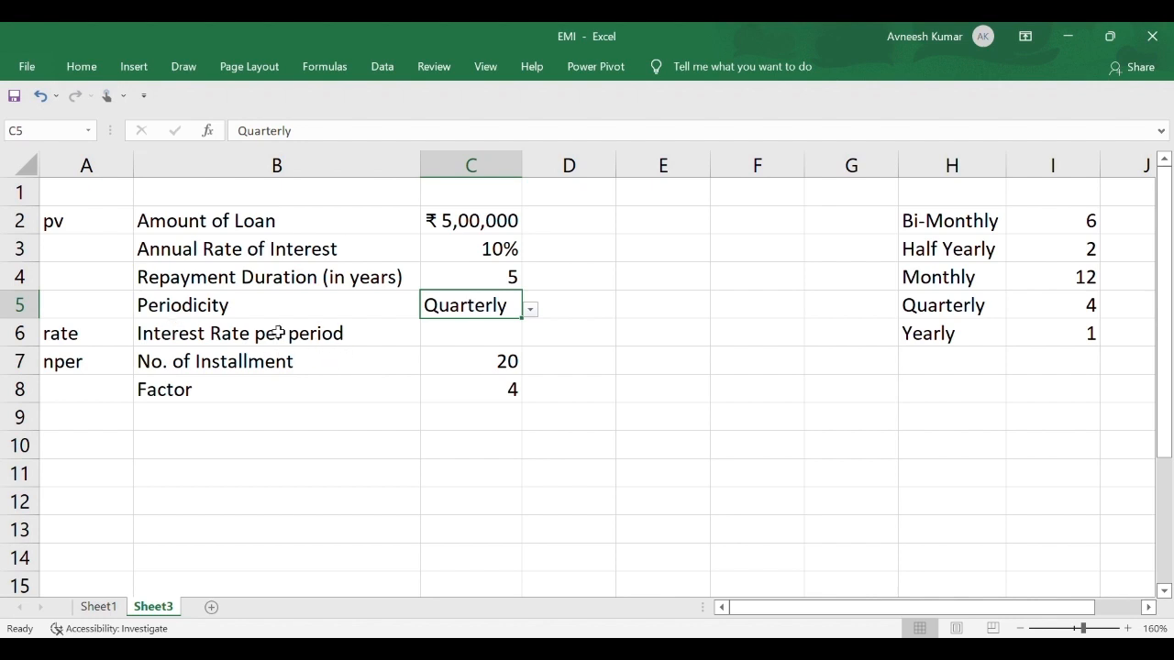
Calculate the interest rate per period in C6 with =C3/C8 and format it as a percentage with two decimals.
click(452, 343)
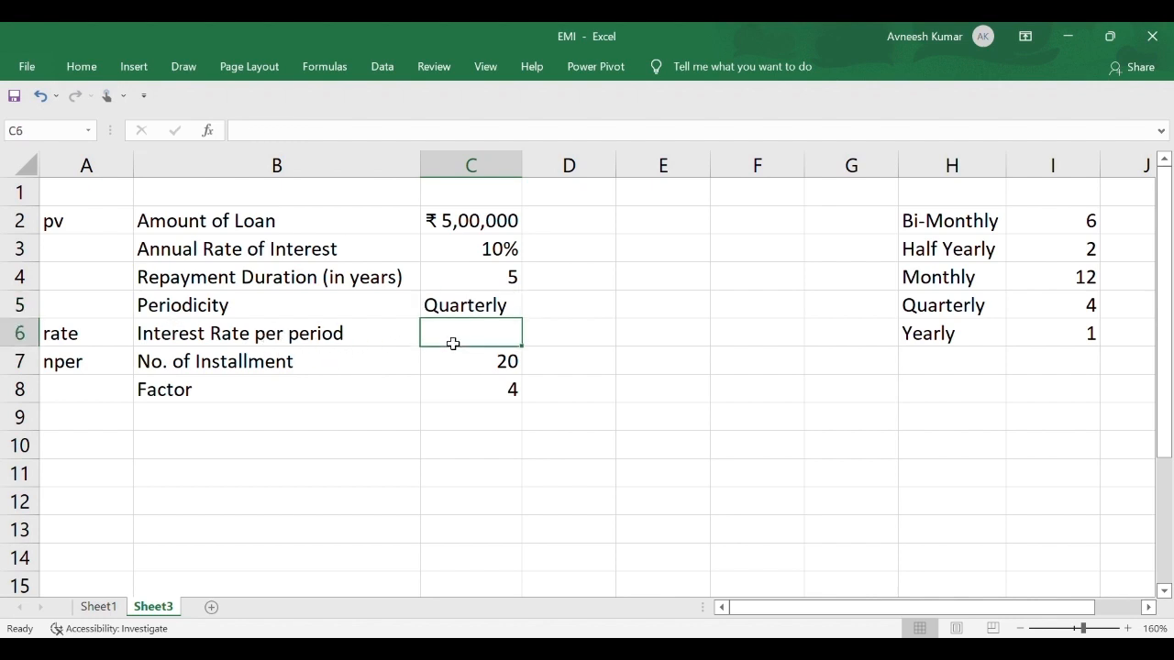
text(=)
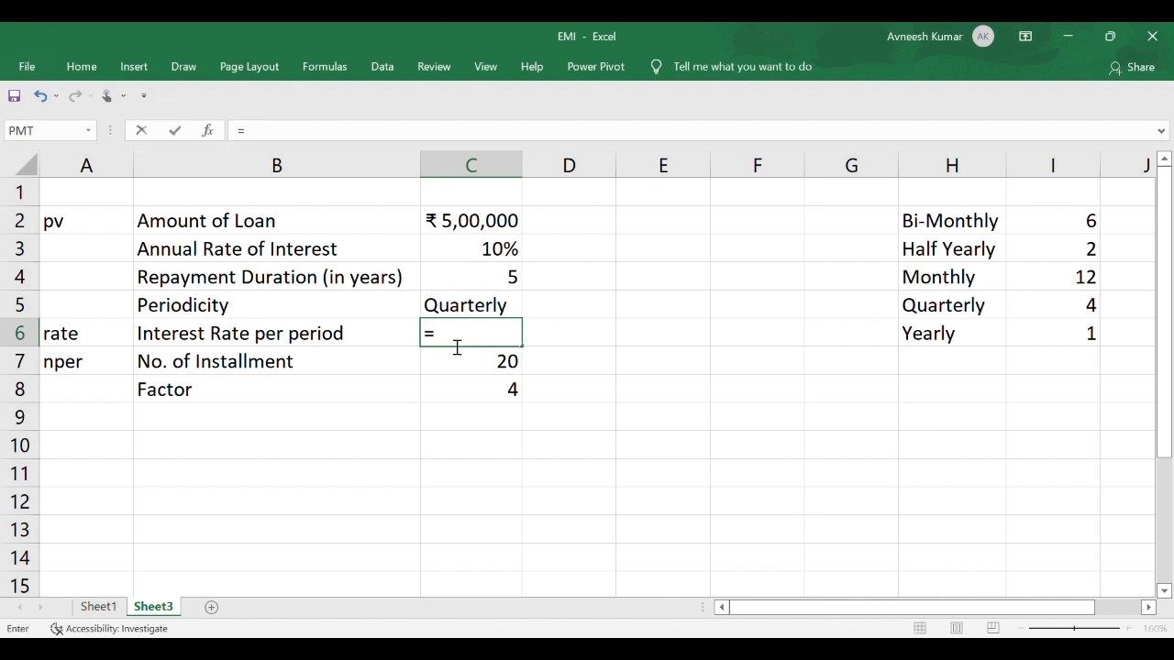
click(479, 257)
text(/)
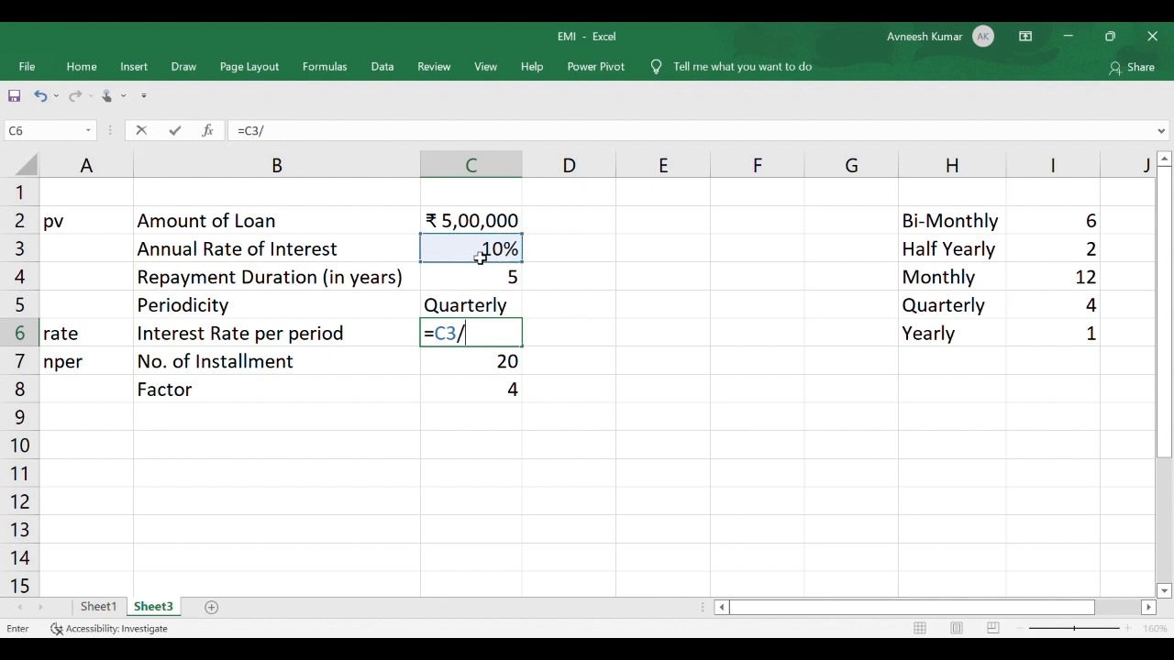
click(478, 389)
key(Return)
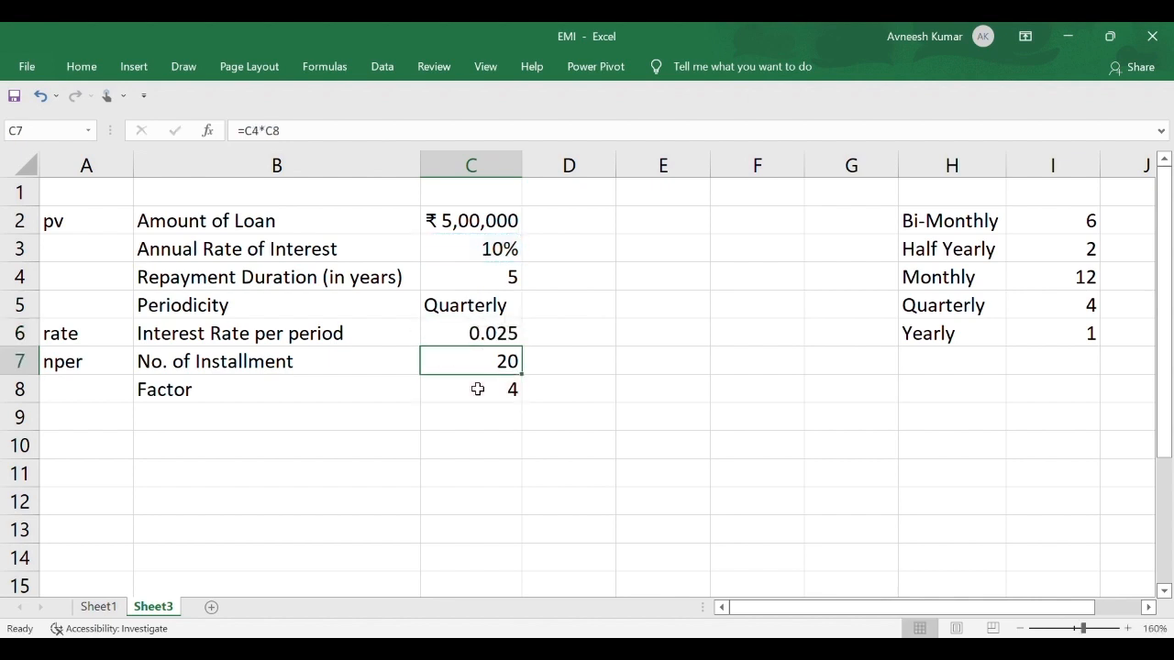
click(470, 340)
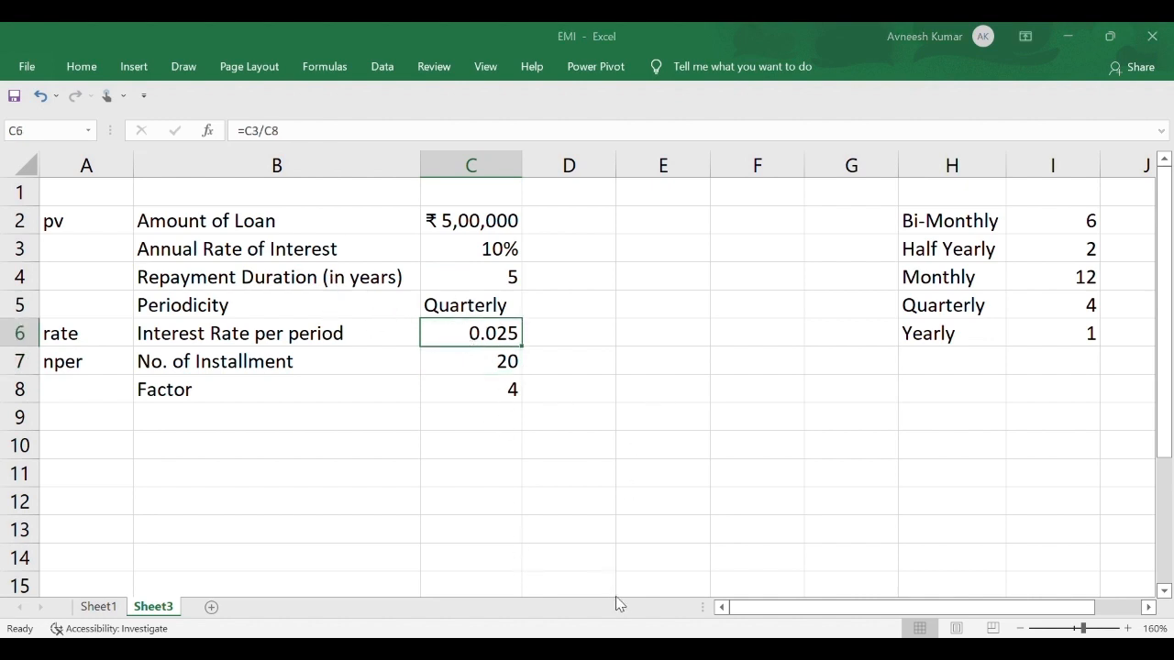
key(ctrl+shift+5)
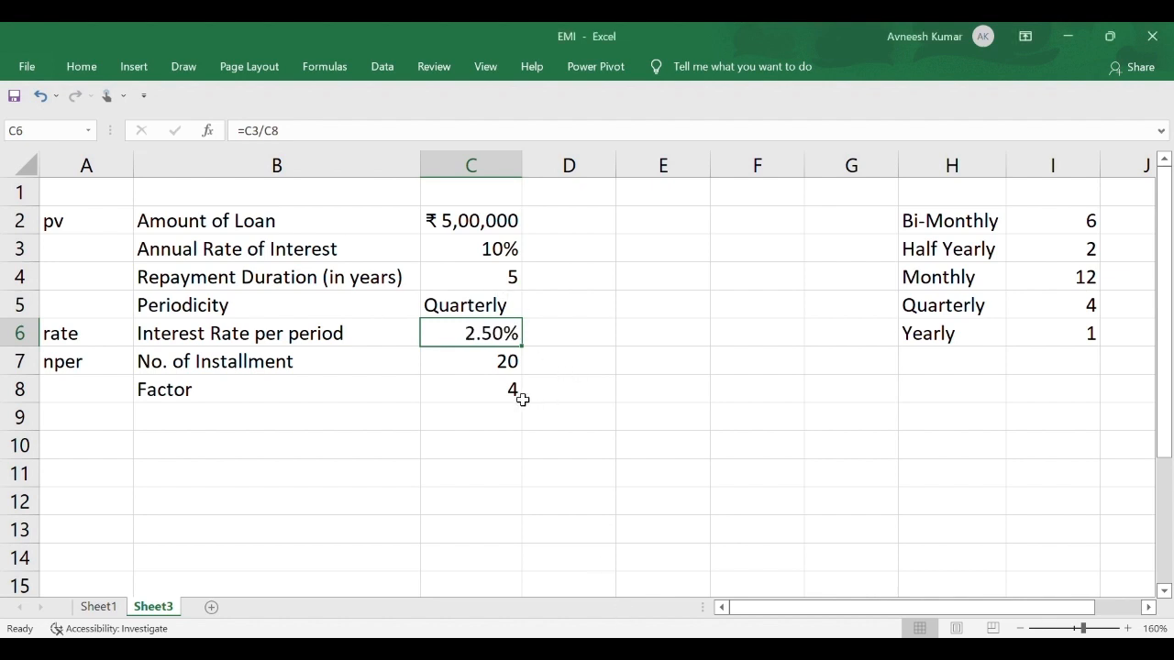
click(291, 341)
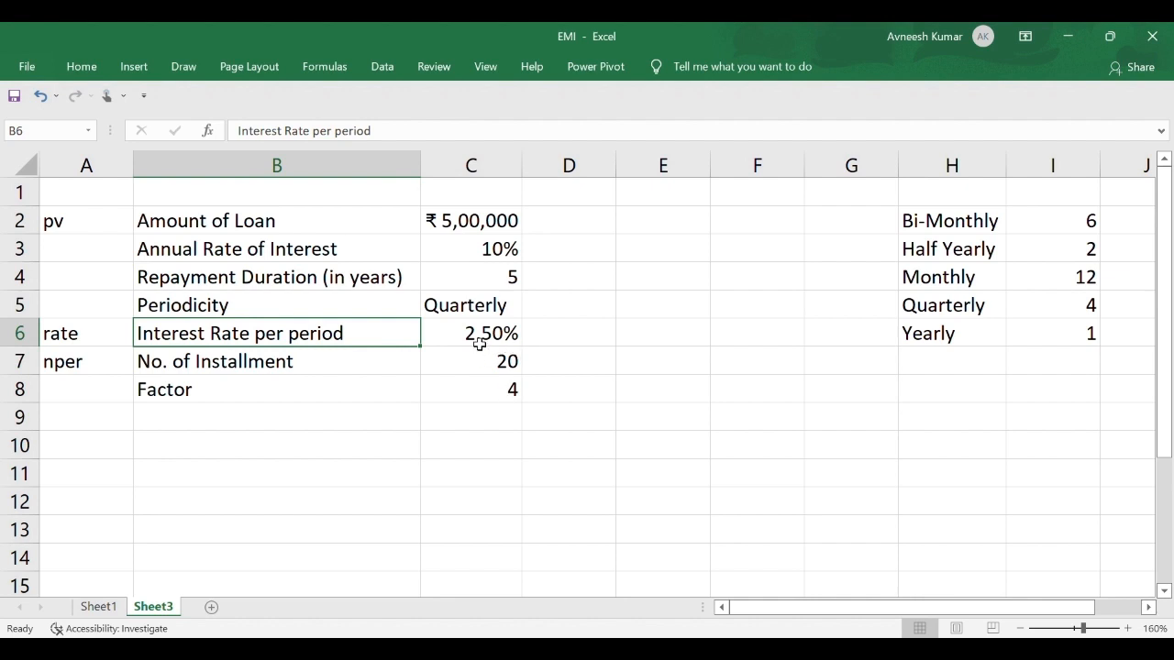
Enter the heading "Installemt Amount'" in cell E2.
click(655, 234)
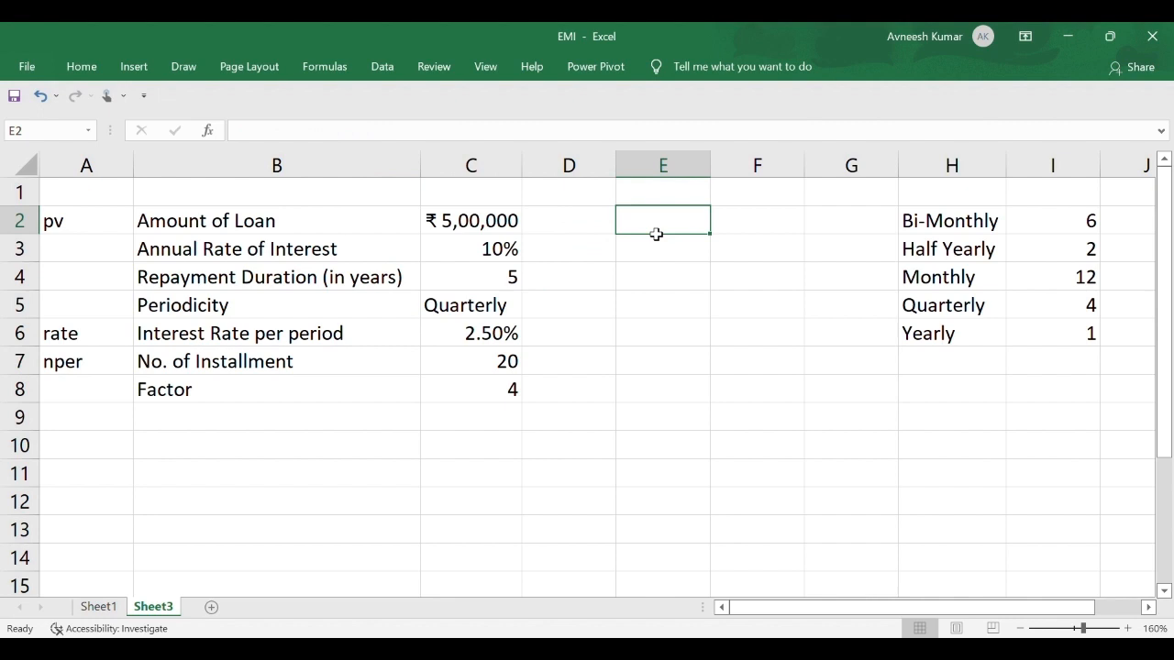
text(IN)
key(BackSpace)
key(BackSpace)
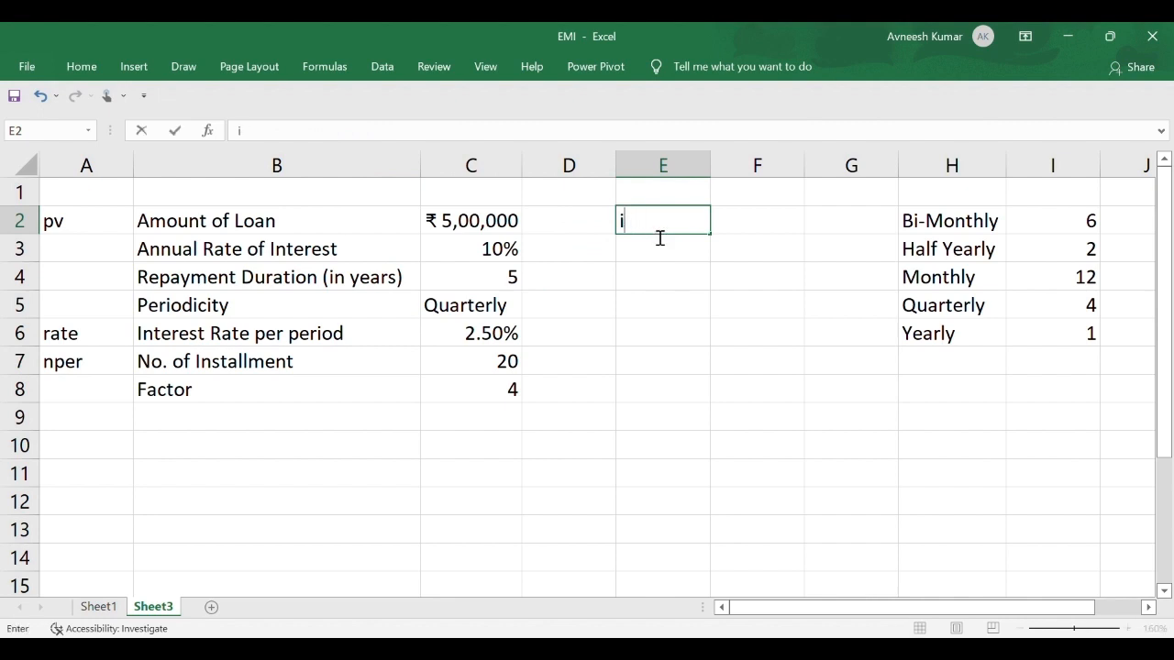
text(IN)
key(BackSpace)
text(nstallemt)
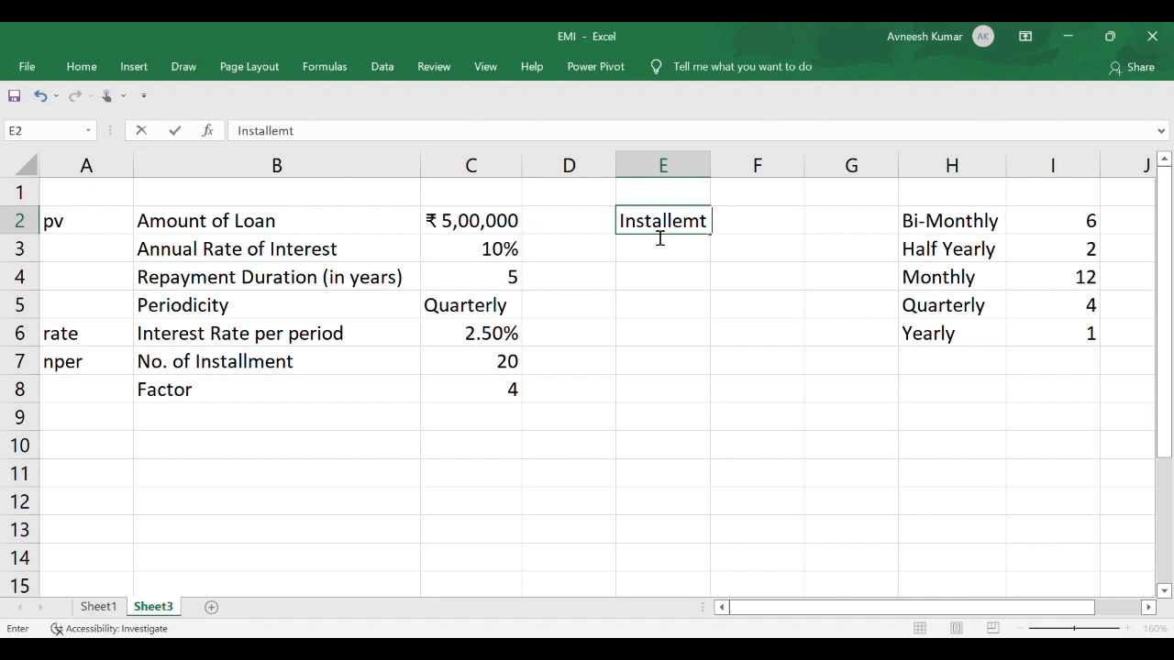
text( Amount')
key(Return)
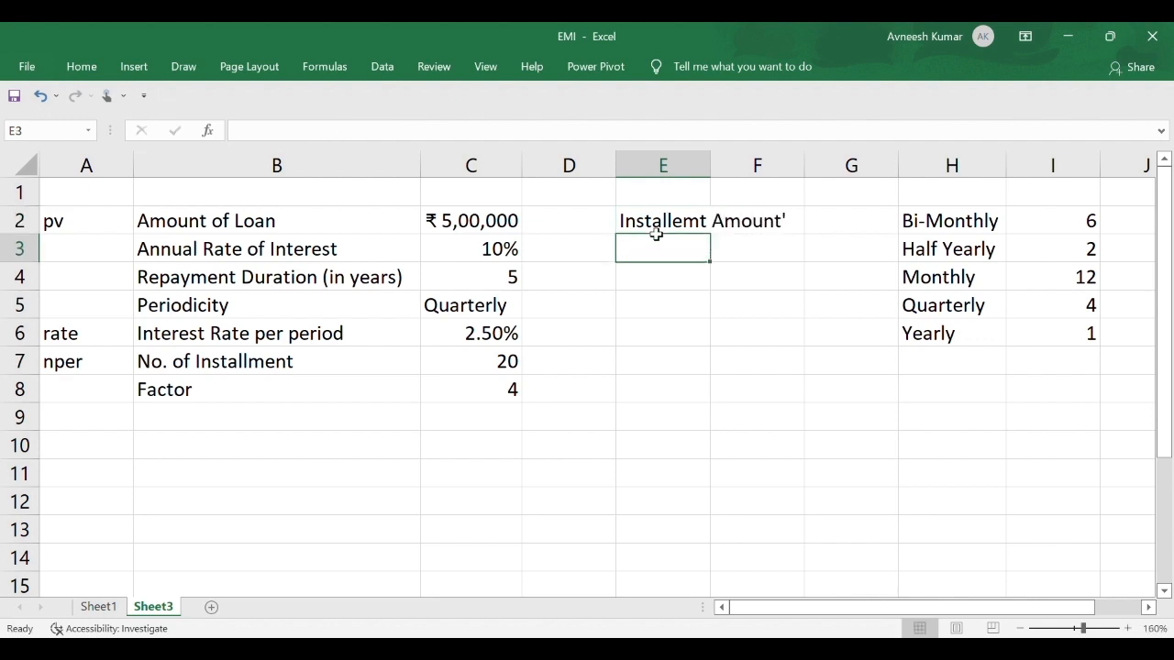
Remove the stray apostrophe from the end of the heading in E2.
click(657, 233)
click(418, 131)
key(BackSpace)
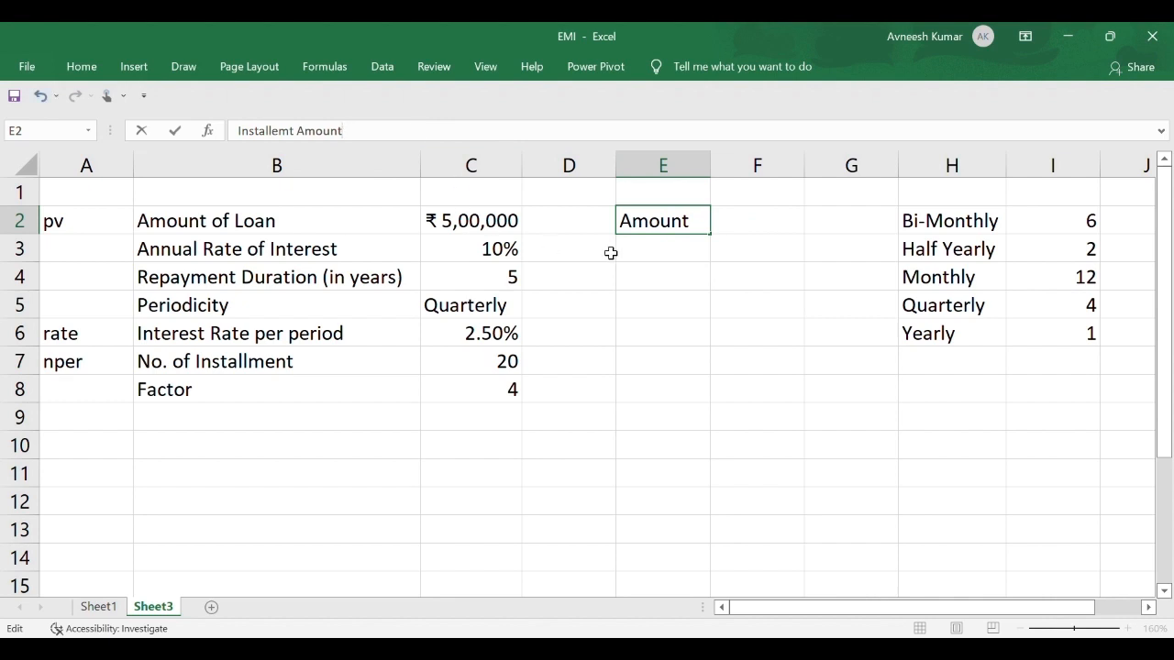
click(639, 251)
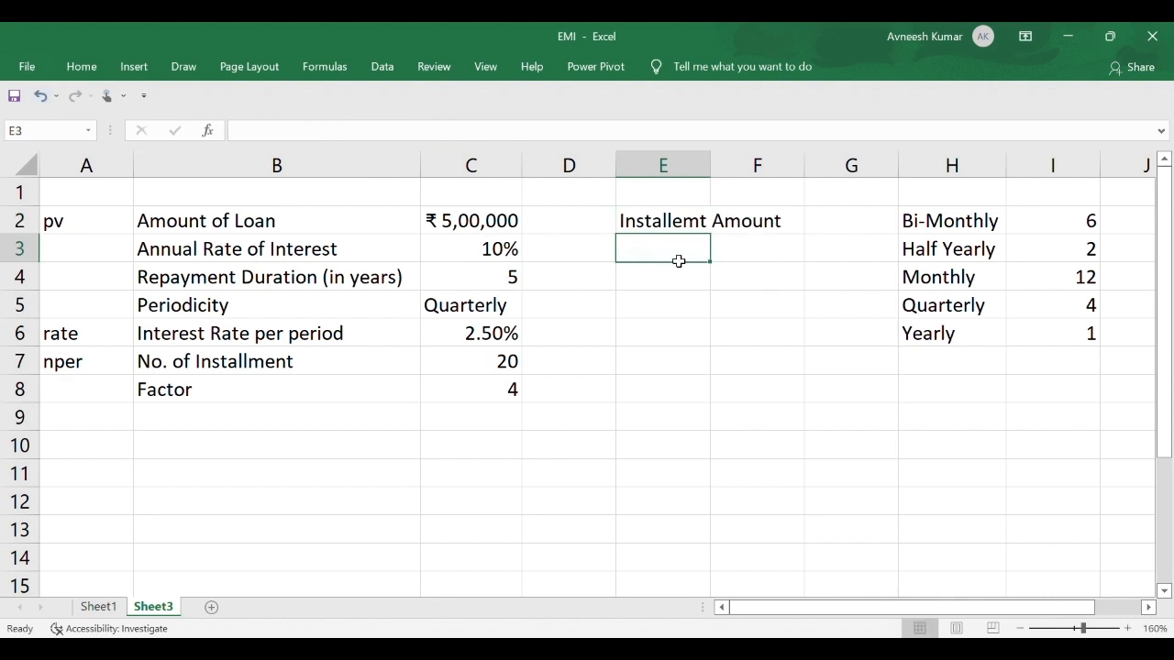
Calculate the installment amount in E3 with =PMT(C6,C7,C2,0,0) and format negatives as red currency without a minus sign.
text(=)
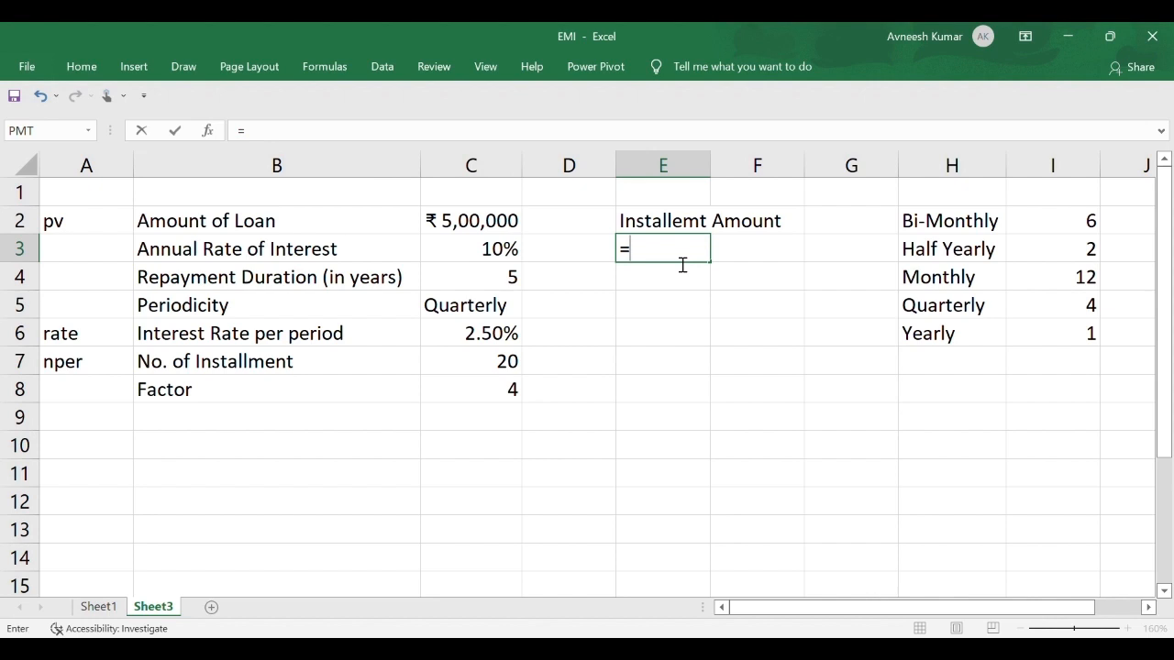
text(pmt()
click(472, 339)
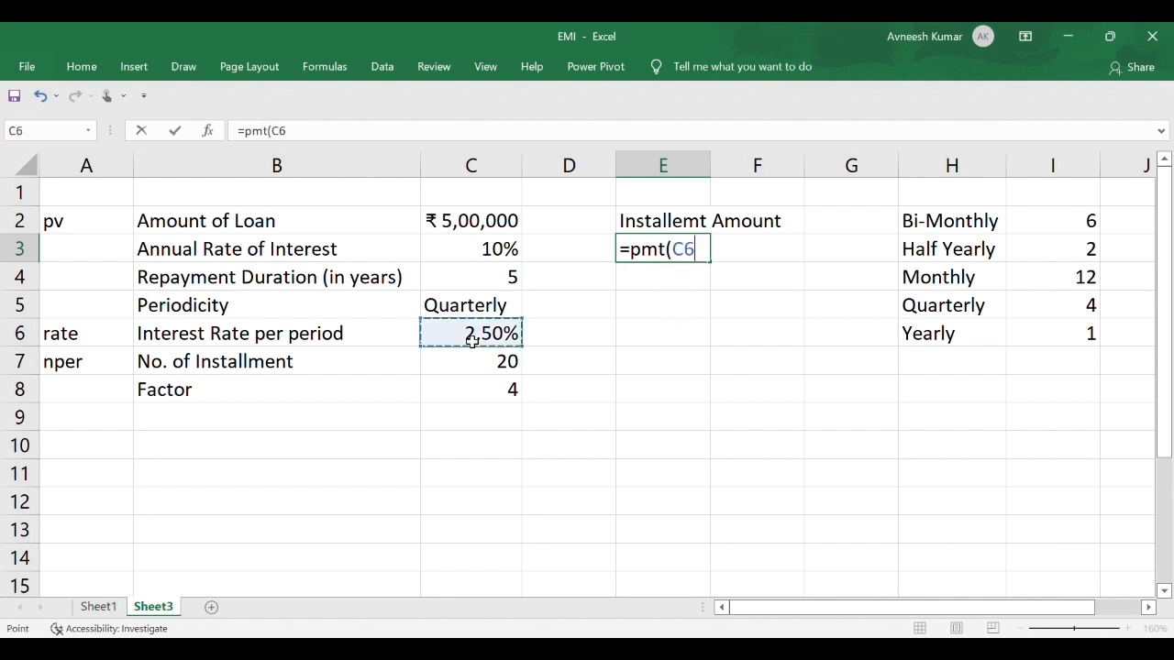
text(,)
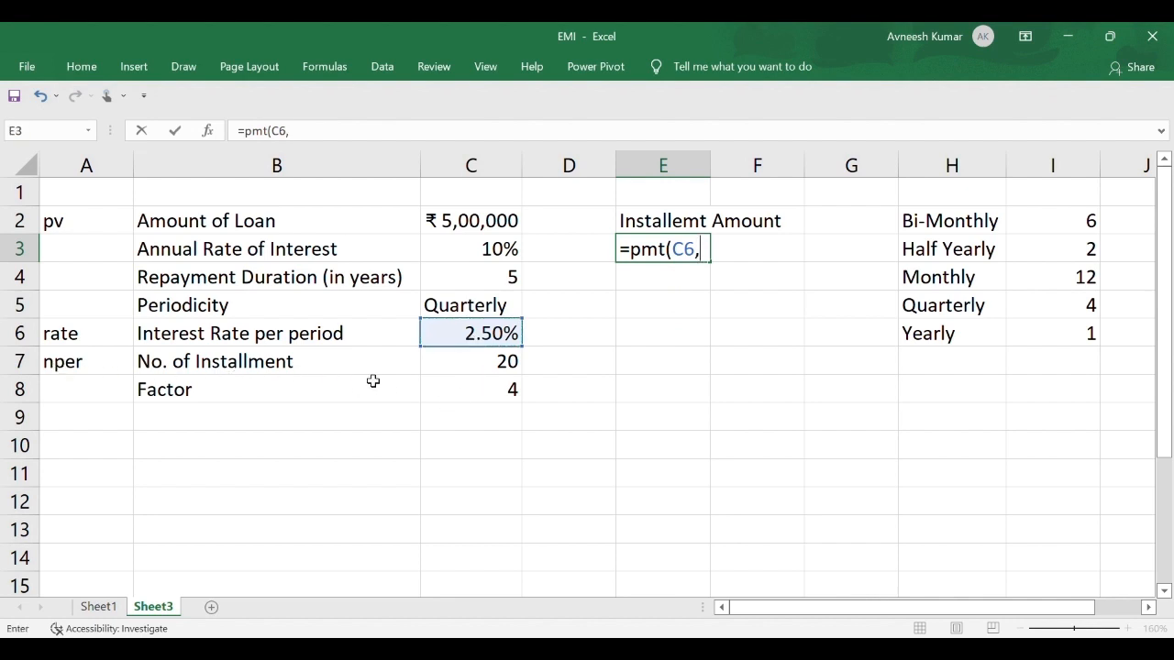
click(474, 372)
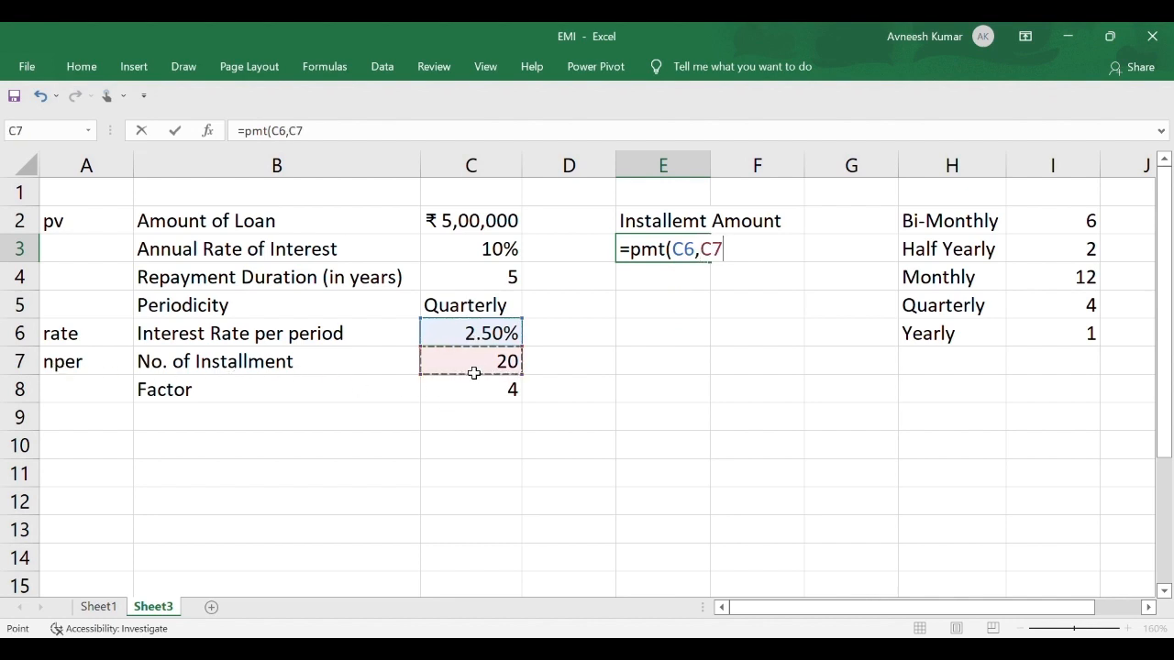
text(,)
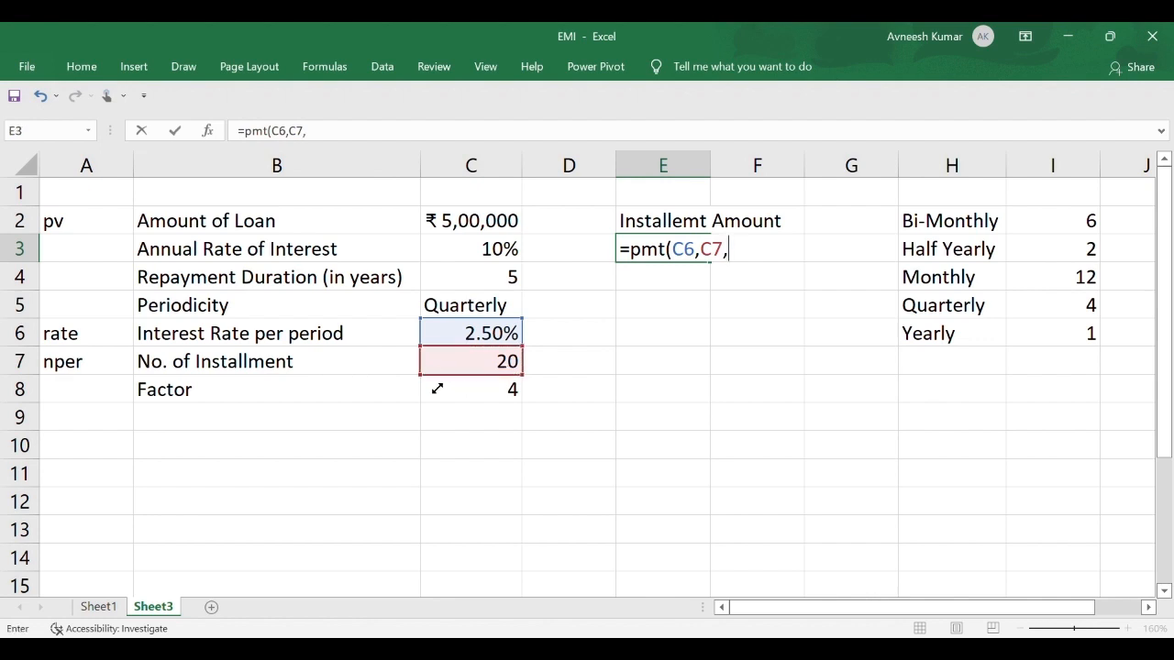
click(463, 231)
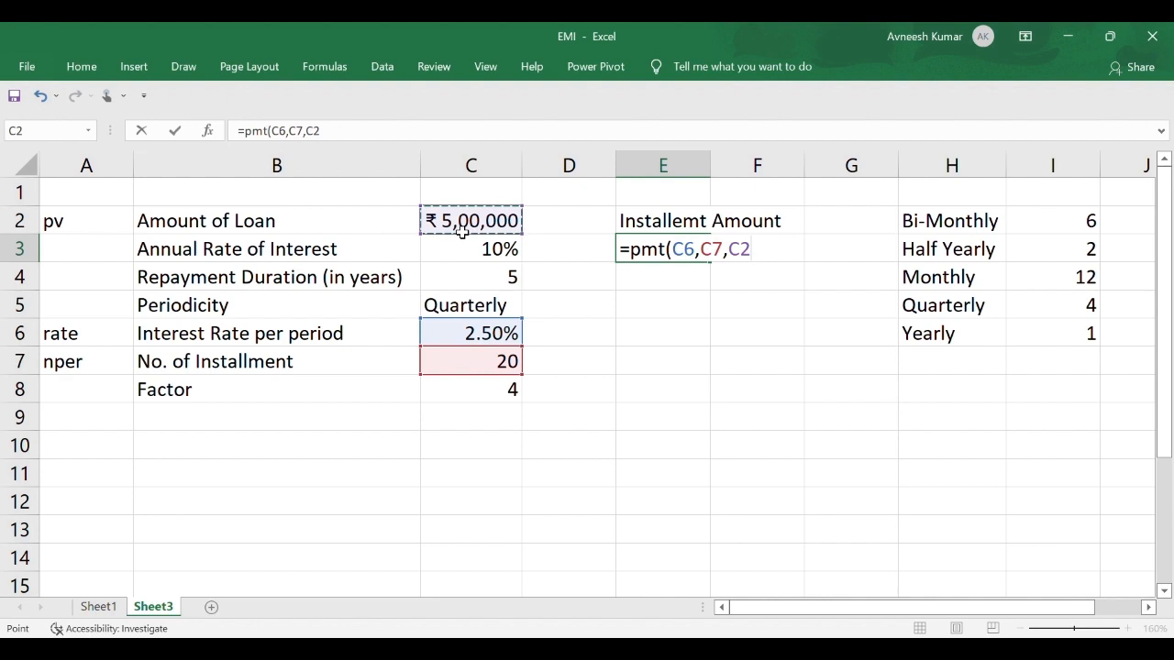
text(,)
text(0,)
text(0)
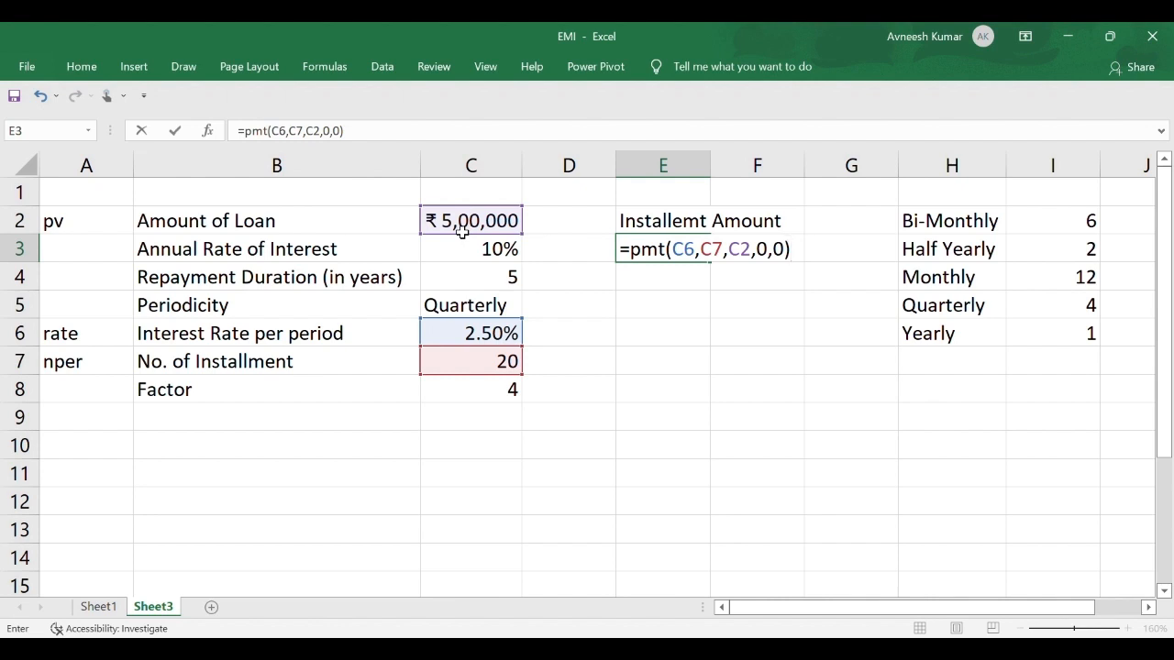
key(Return)
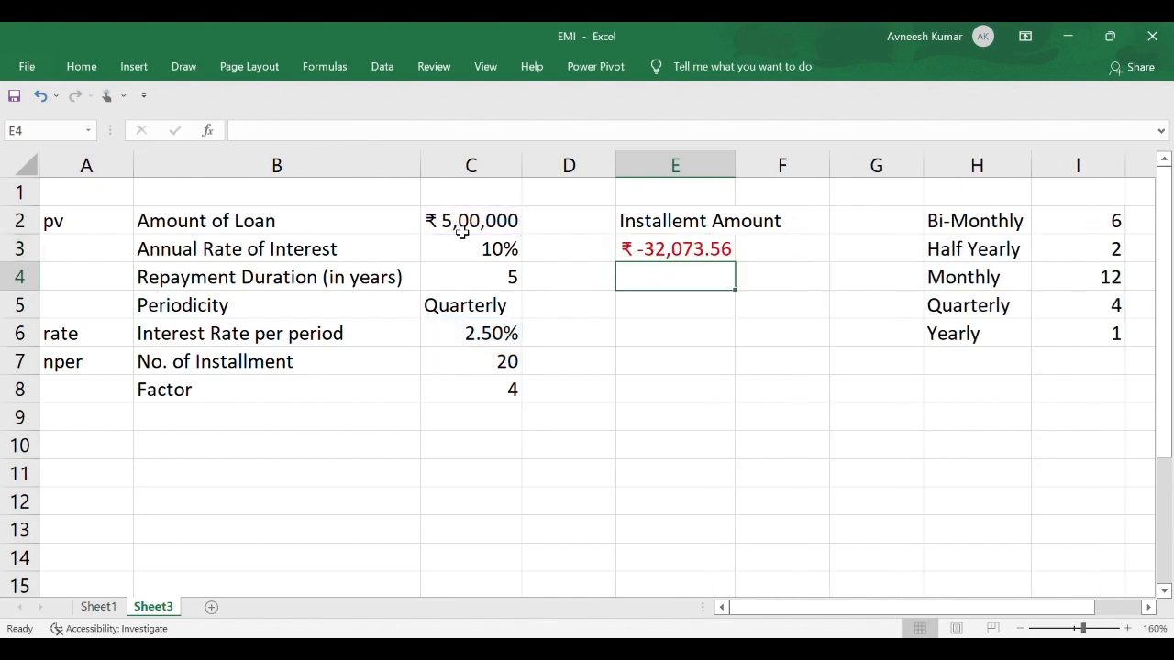
click(687, 260)
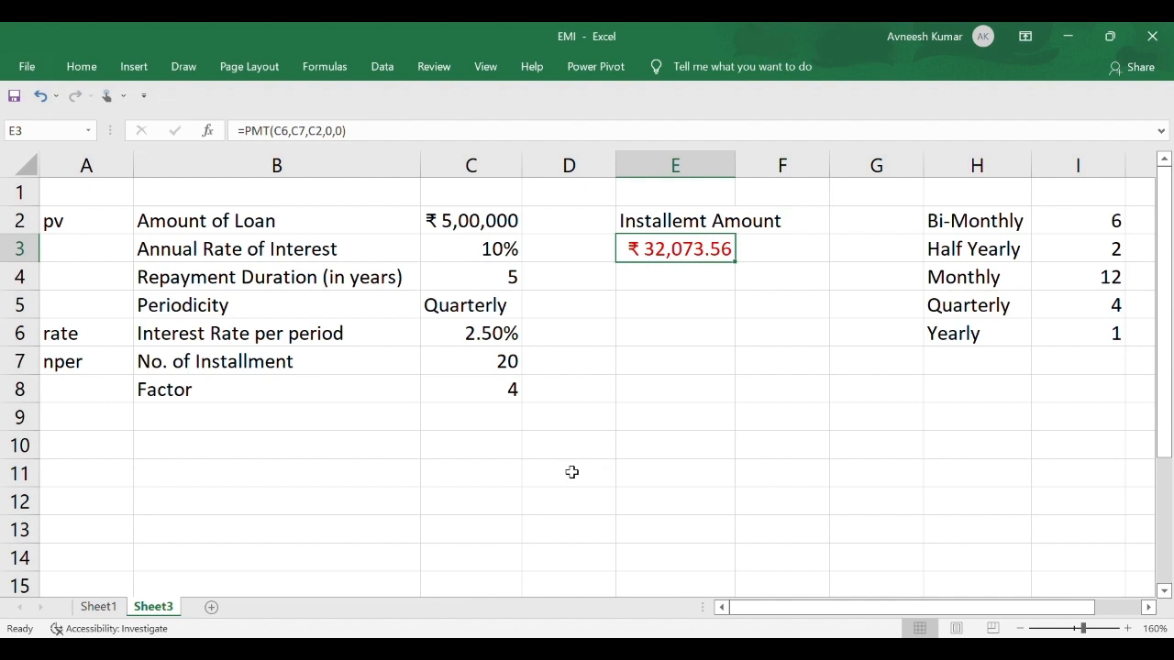
Enter the title "Loan Repayment Schedule" in cell C10 and make it bold.
click(477, 445)
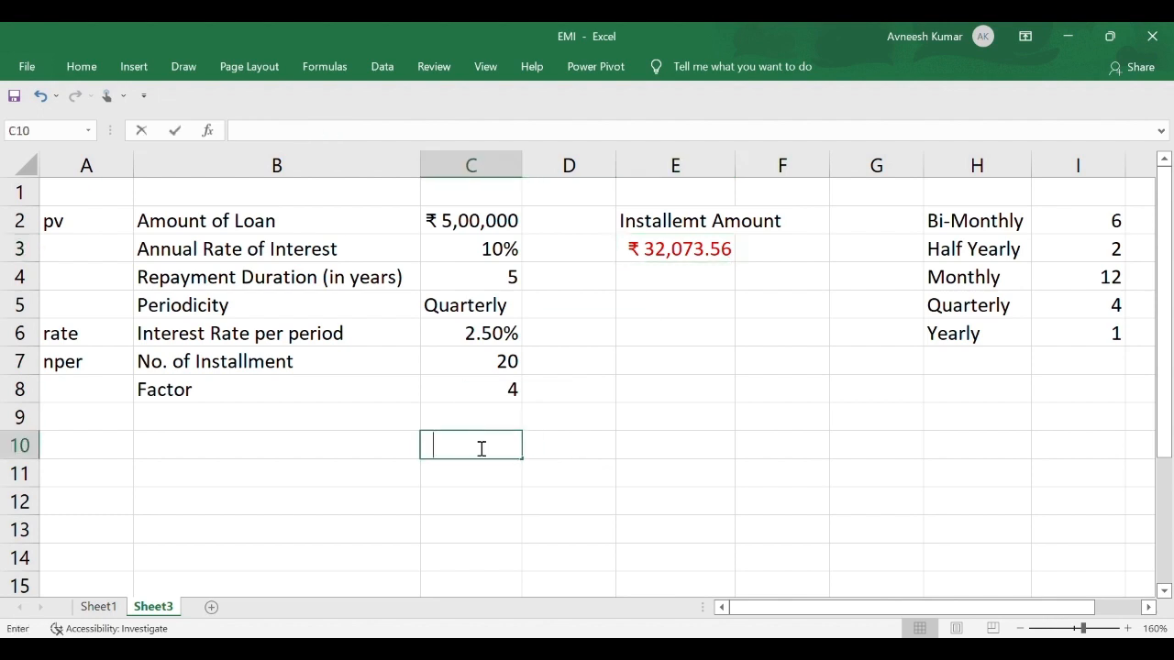
text(Loan Rep)
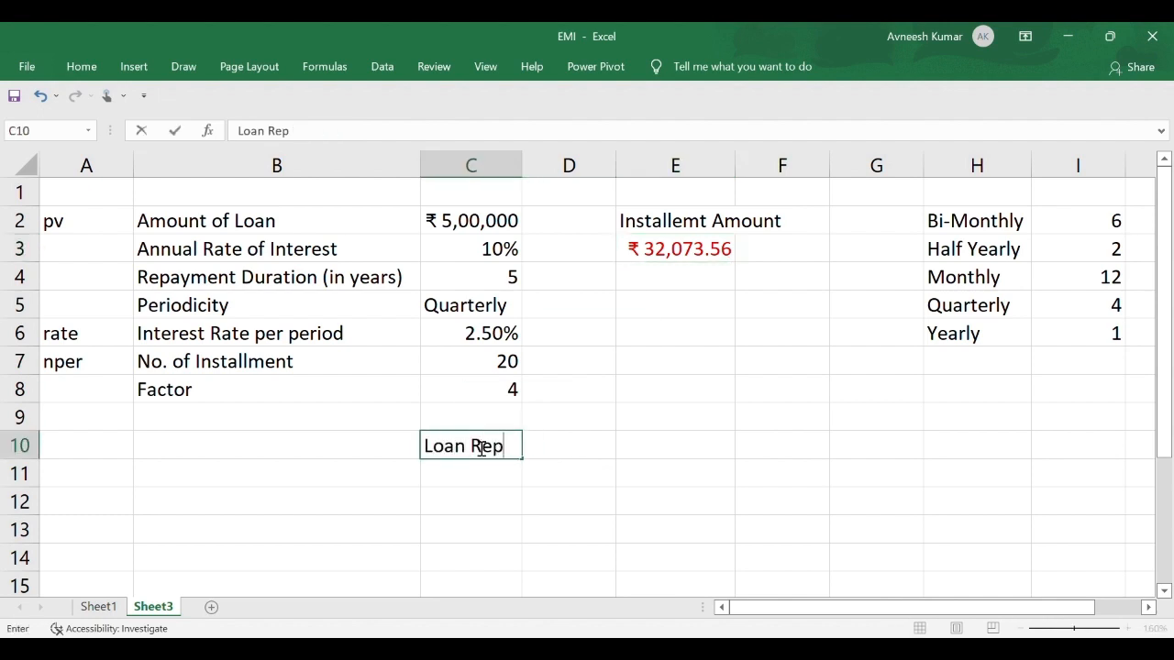
text(ayment Sch)
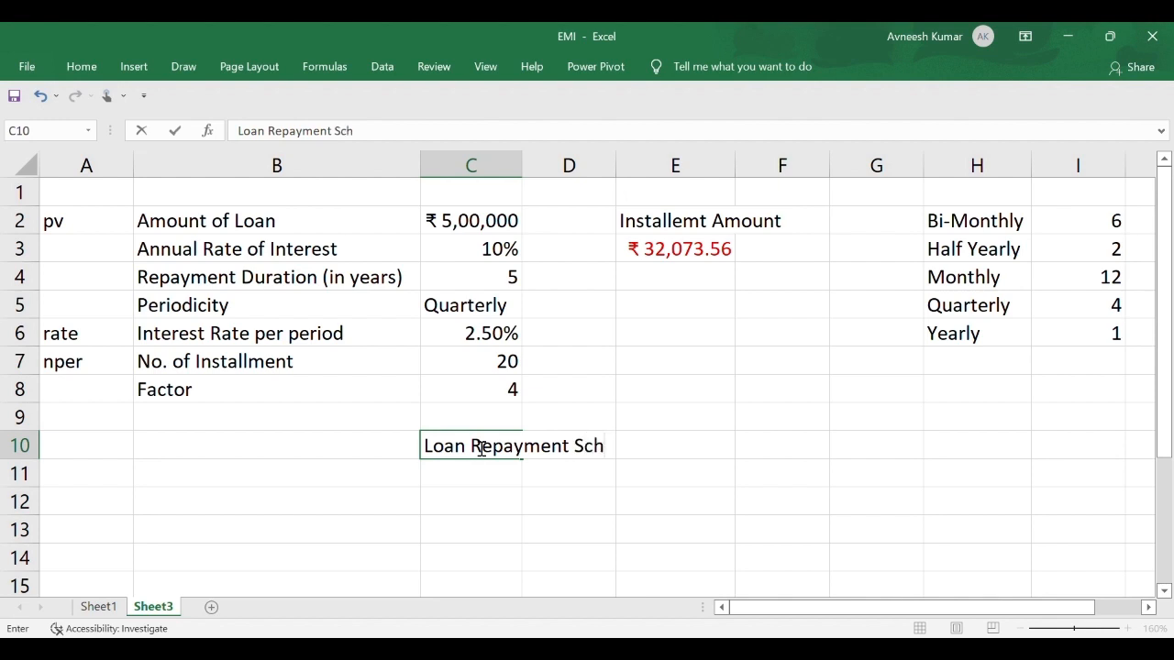
text(edule)
key(Return)
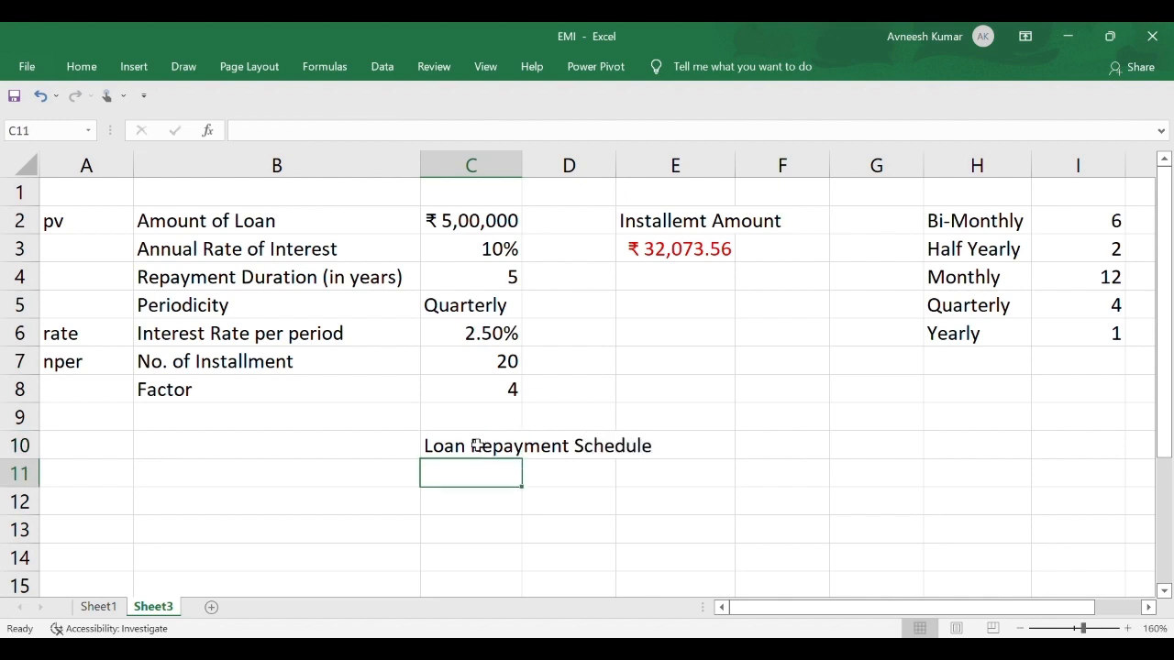
click(477, 445)
key(ctrl+b)
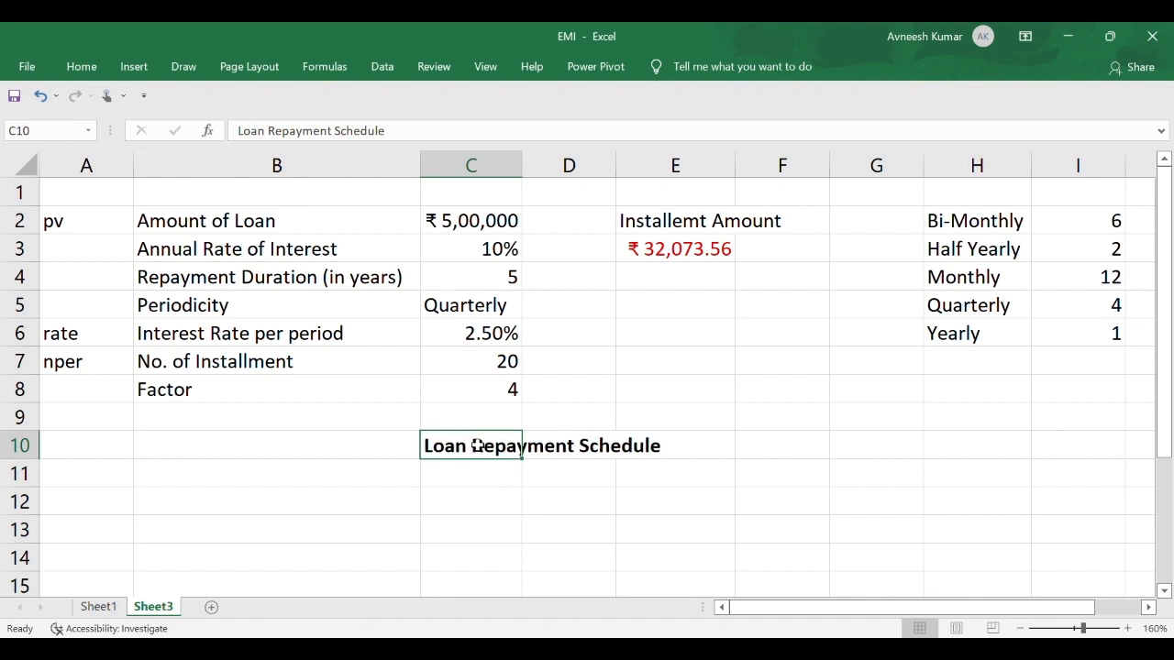
Enter the schedule headings "Period" in A11, "Opening Balance" in B11 and "Interest Due" in C11.
click(217, 488)
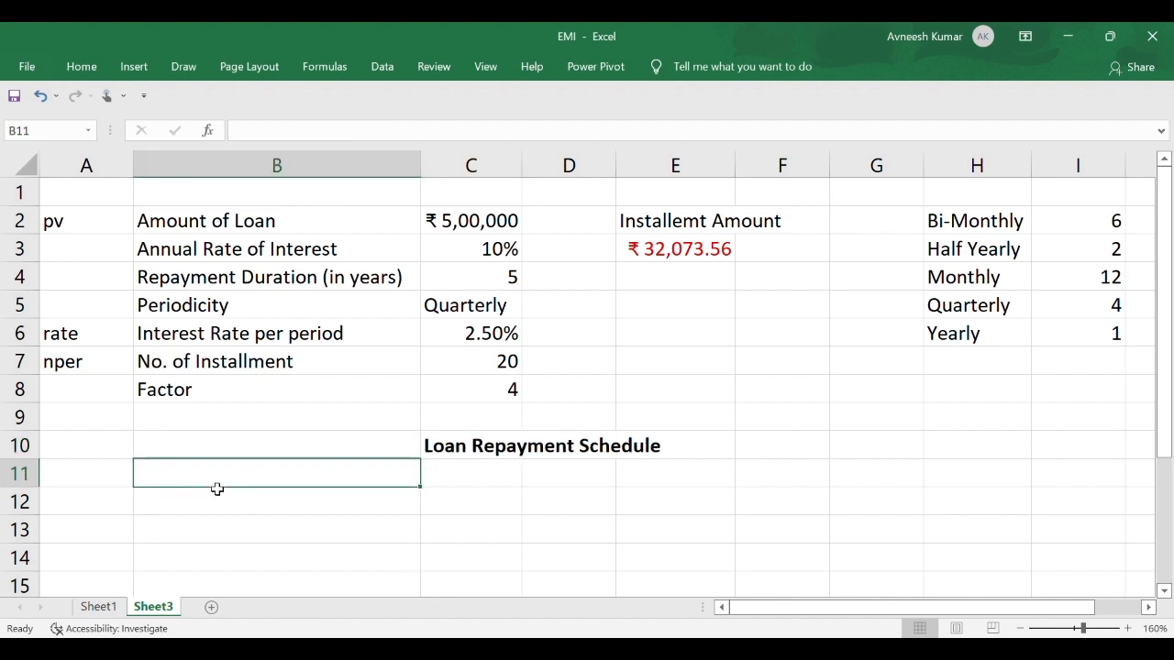
click(124, 481)
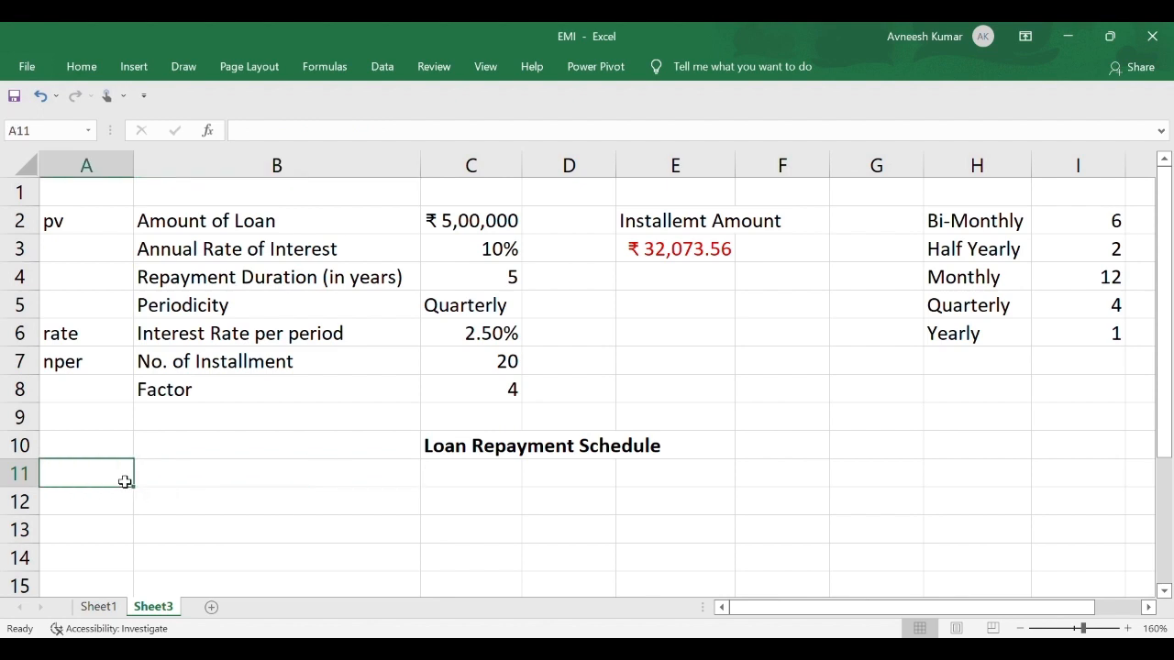
text(Period)
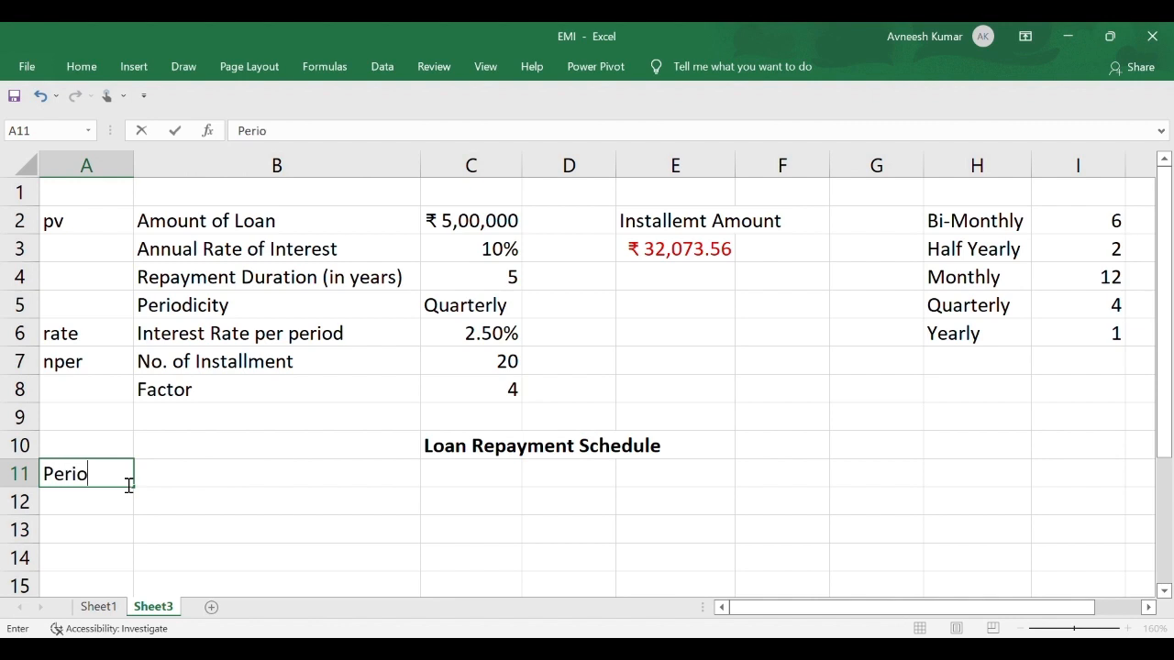
click(338, 484)
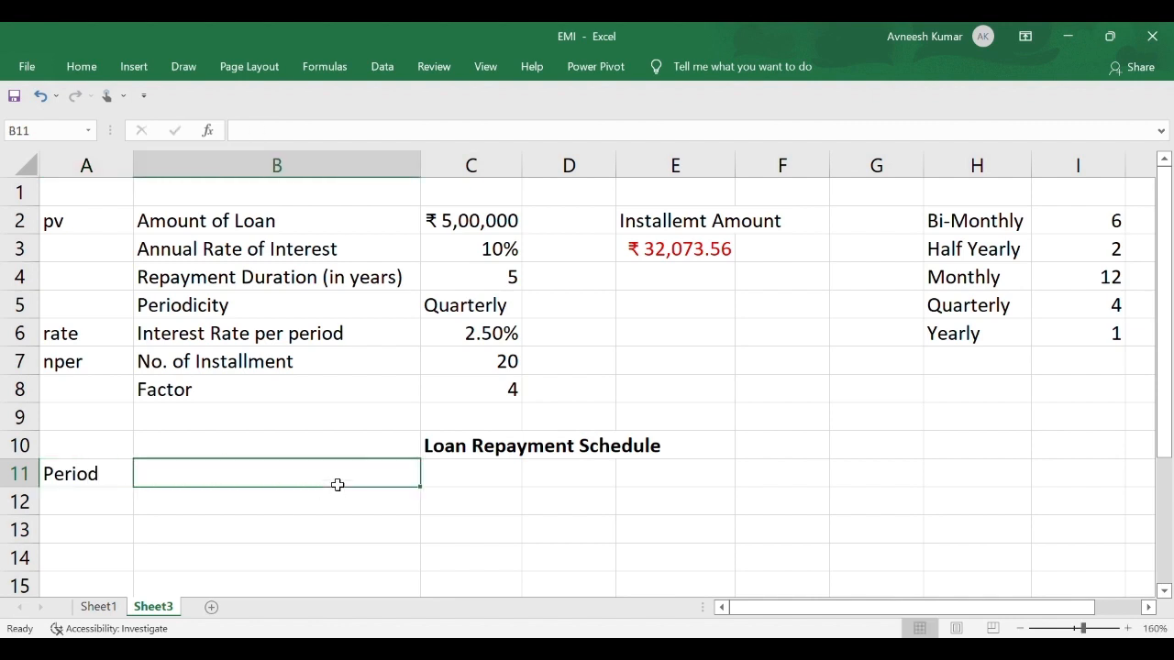
text(Opening)
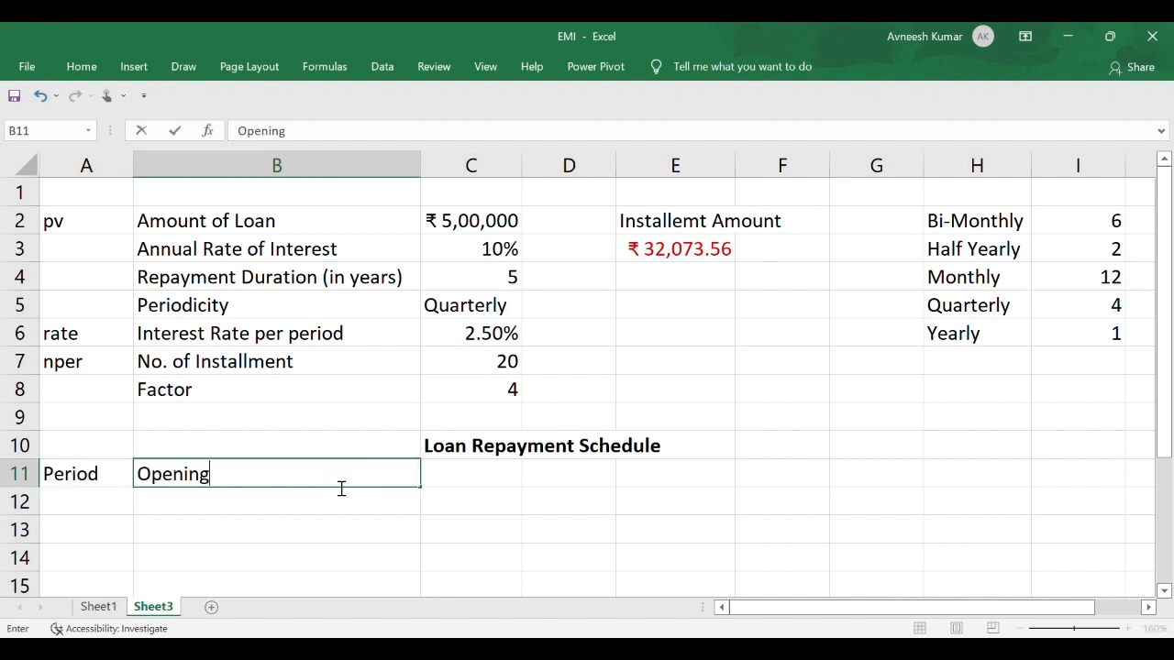
text( Balance)
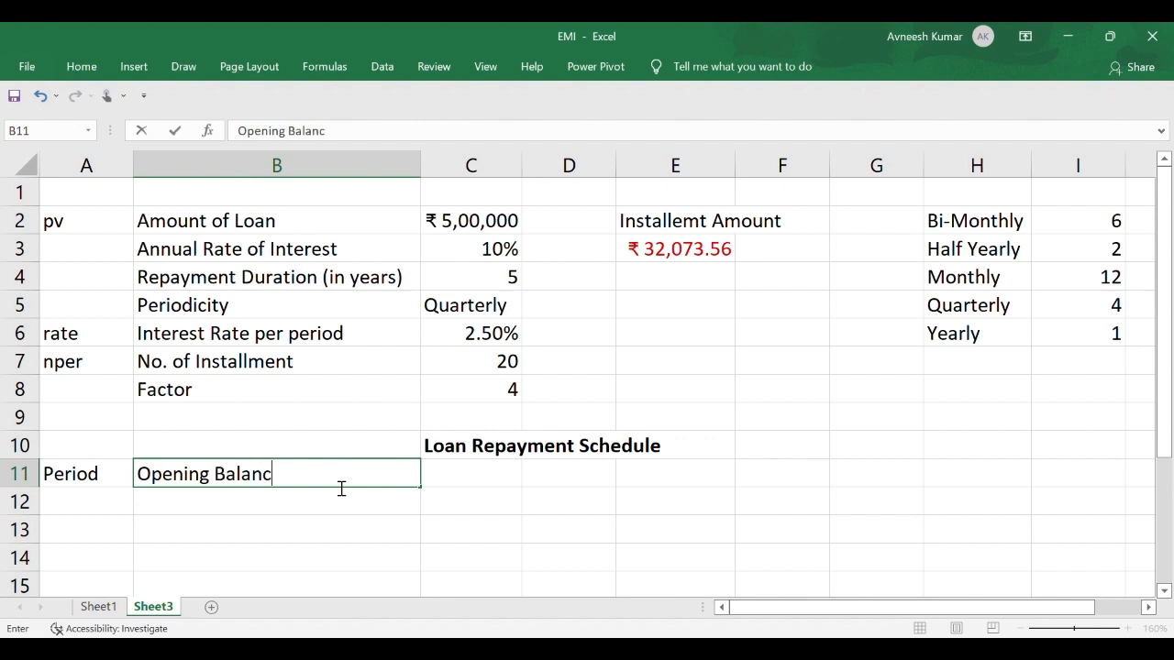
key(Tab)
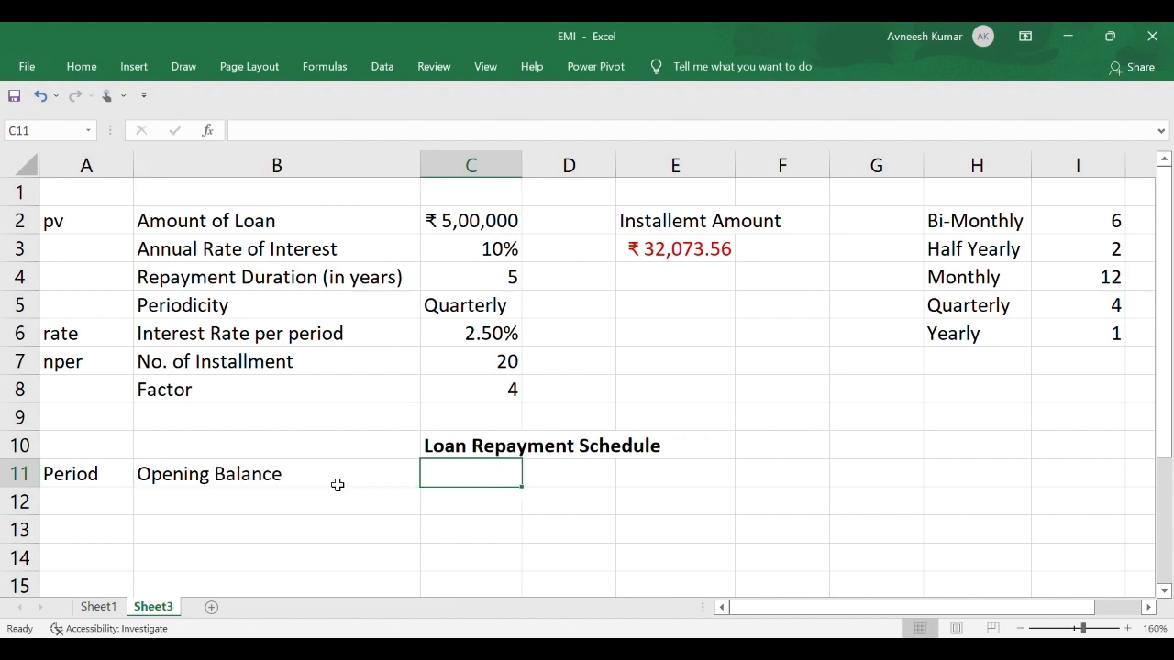
text(Intere)
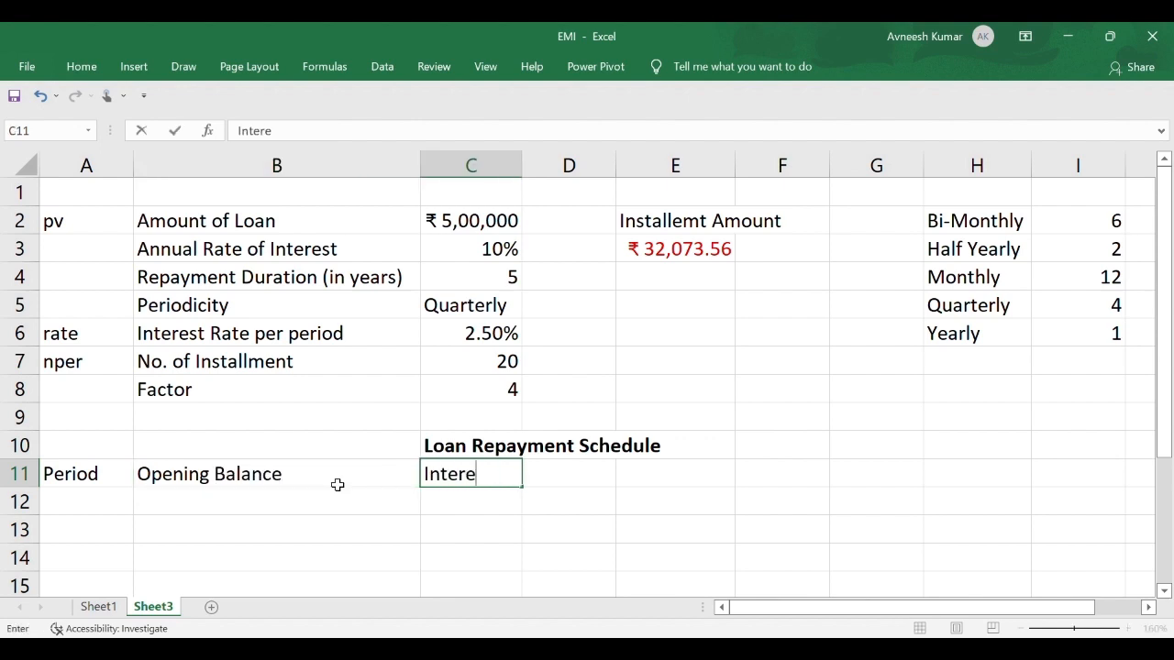
text(st Due)
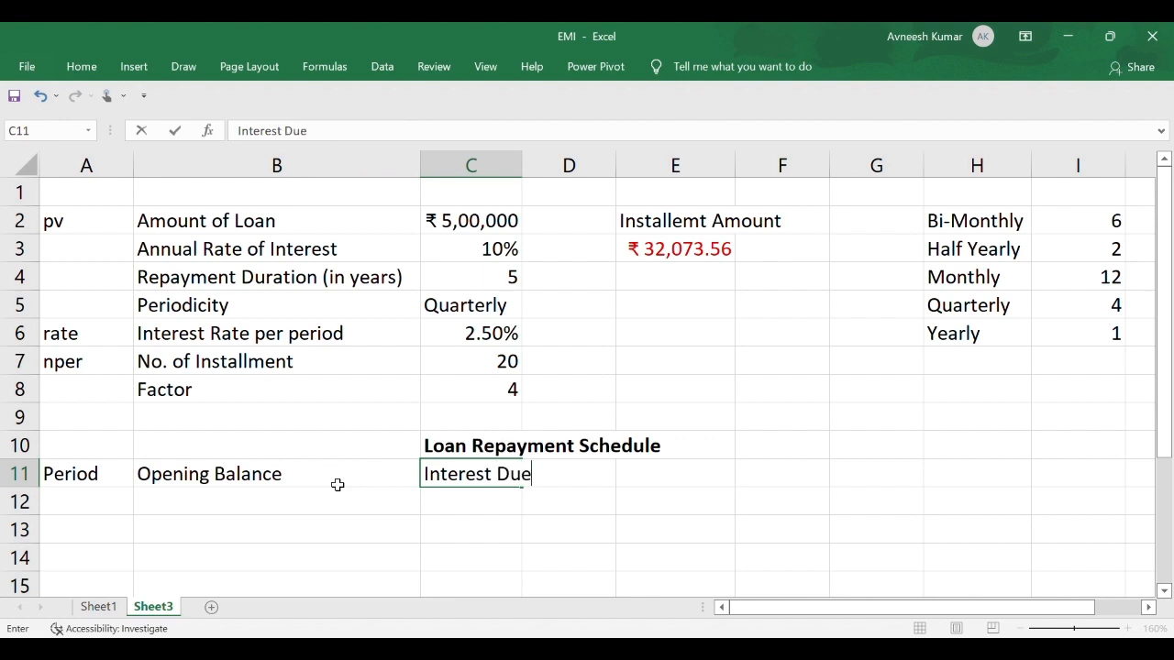
key(Tab)
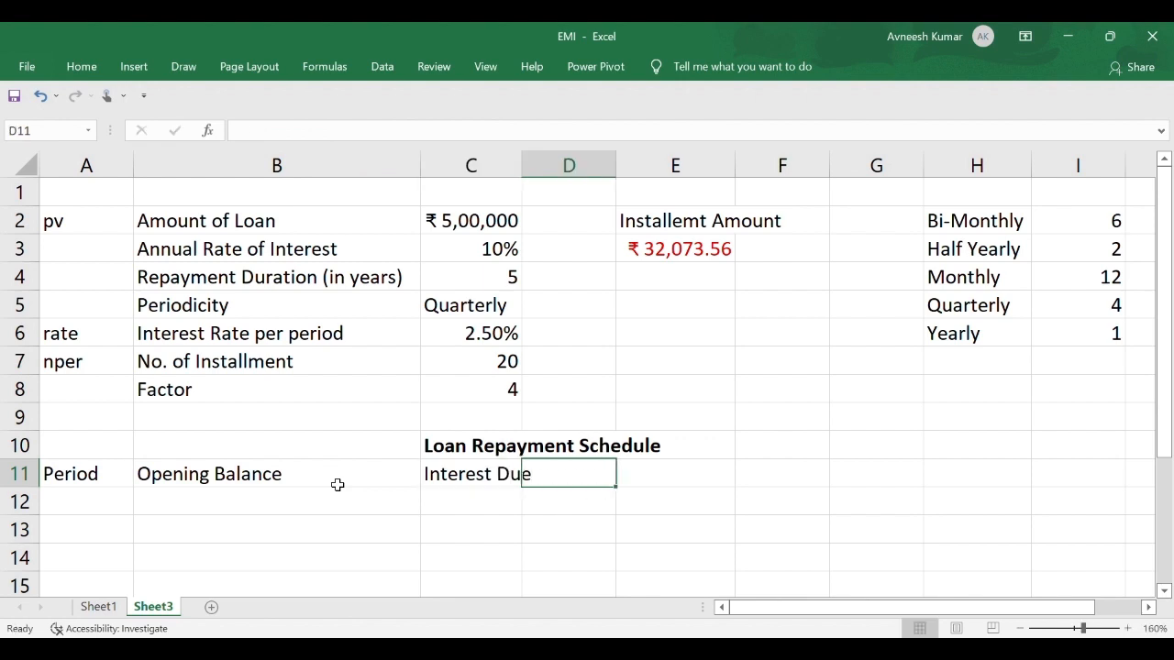
Enter the remaining schedule headings "Installment" in D11, "Principal" in E11 and "Closing Balance" in F11.
text(In)
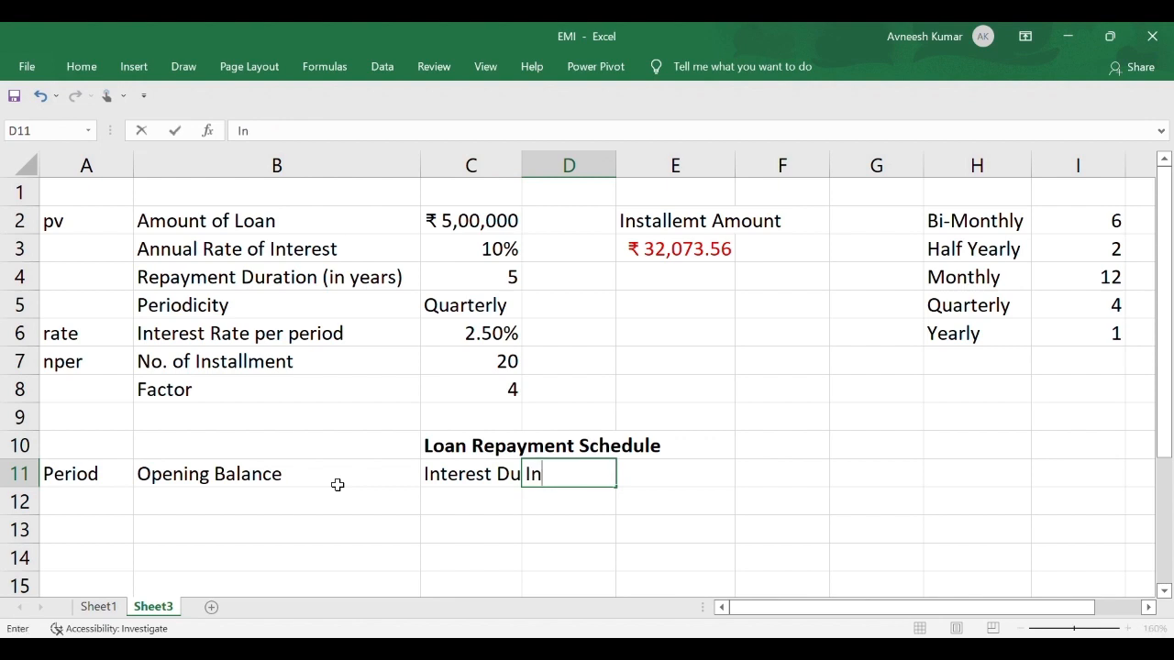
text(stallment)
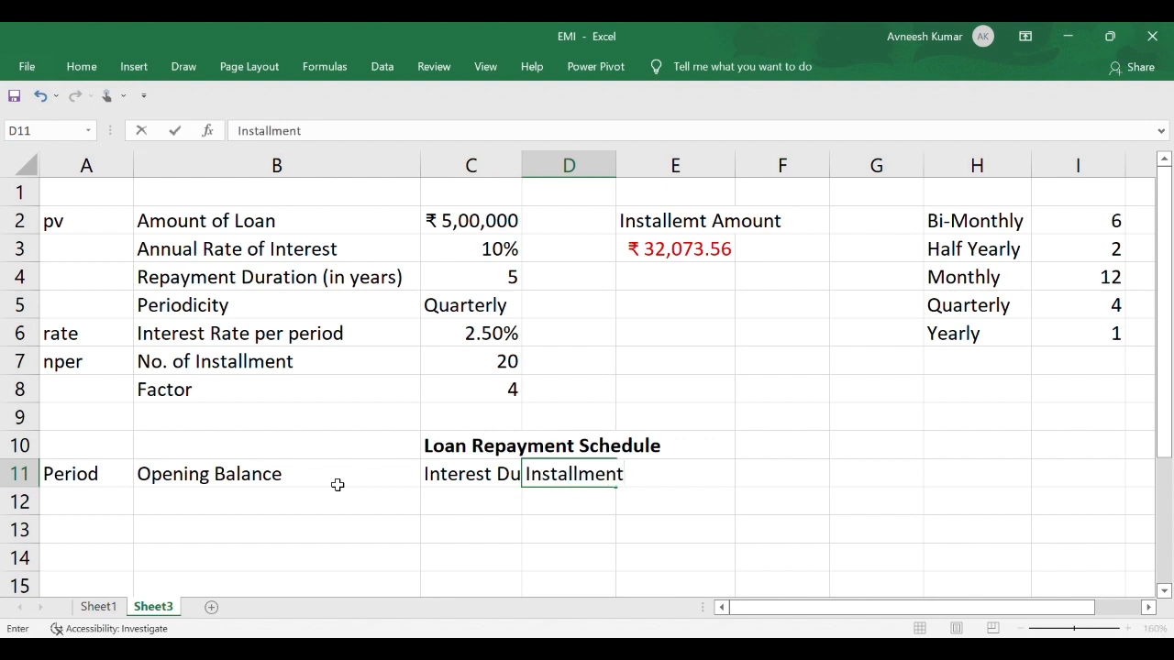
key(Tab)
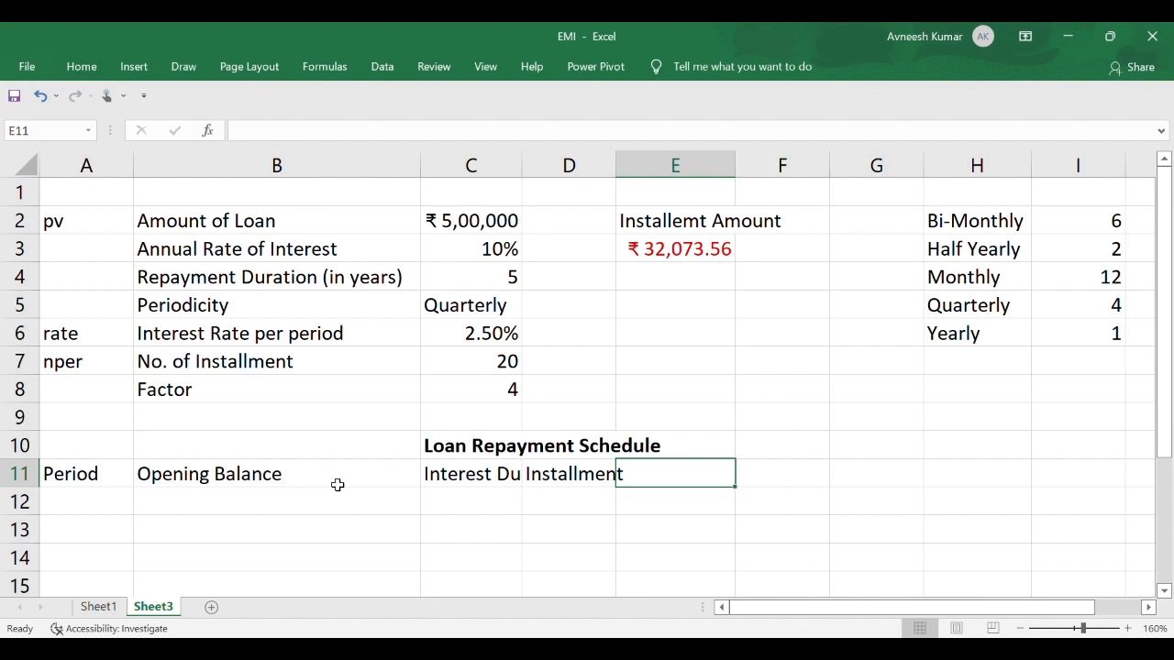
text(Principal)
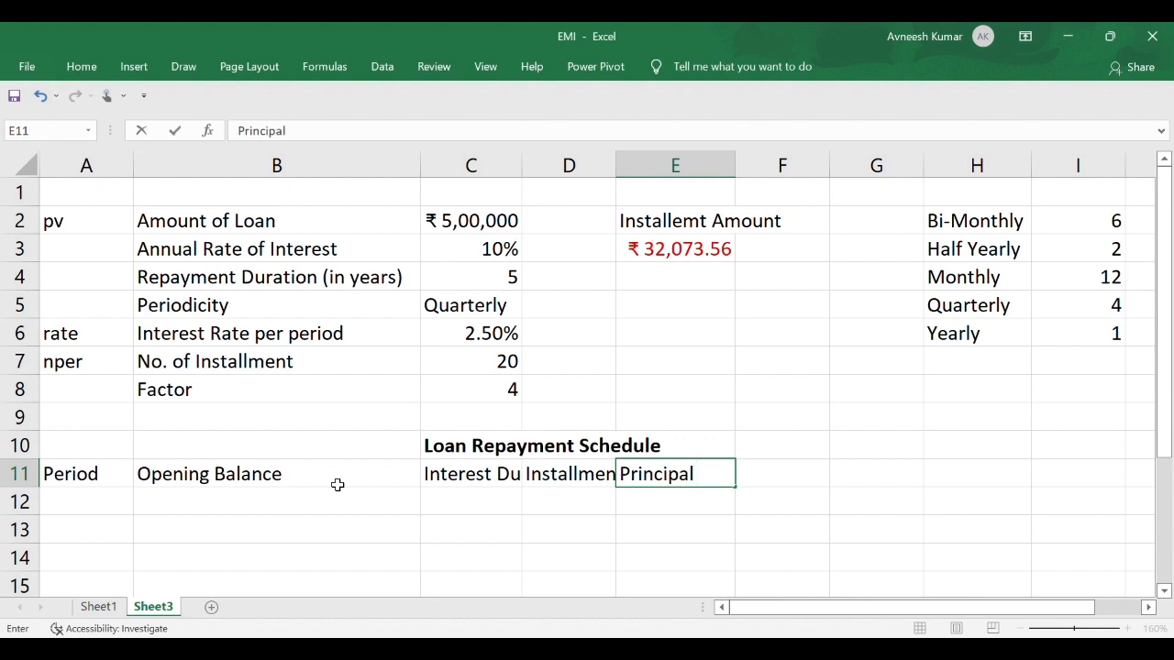
key(Tab)
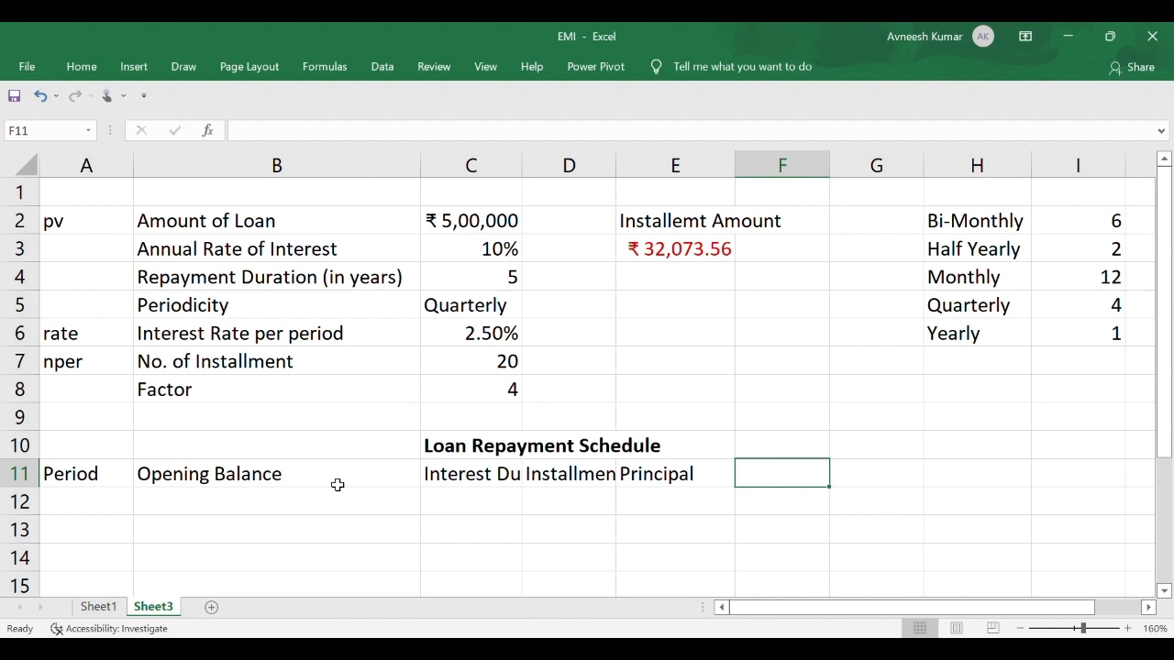
text(Clo)
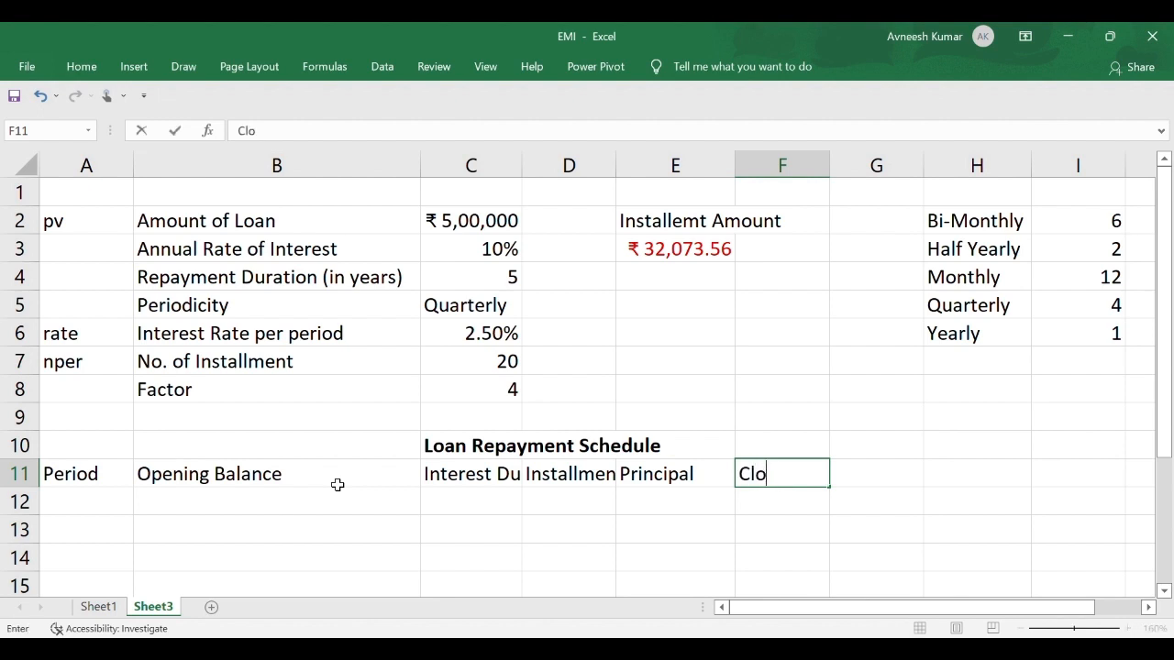
text(sing Balance)
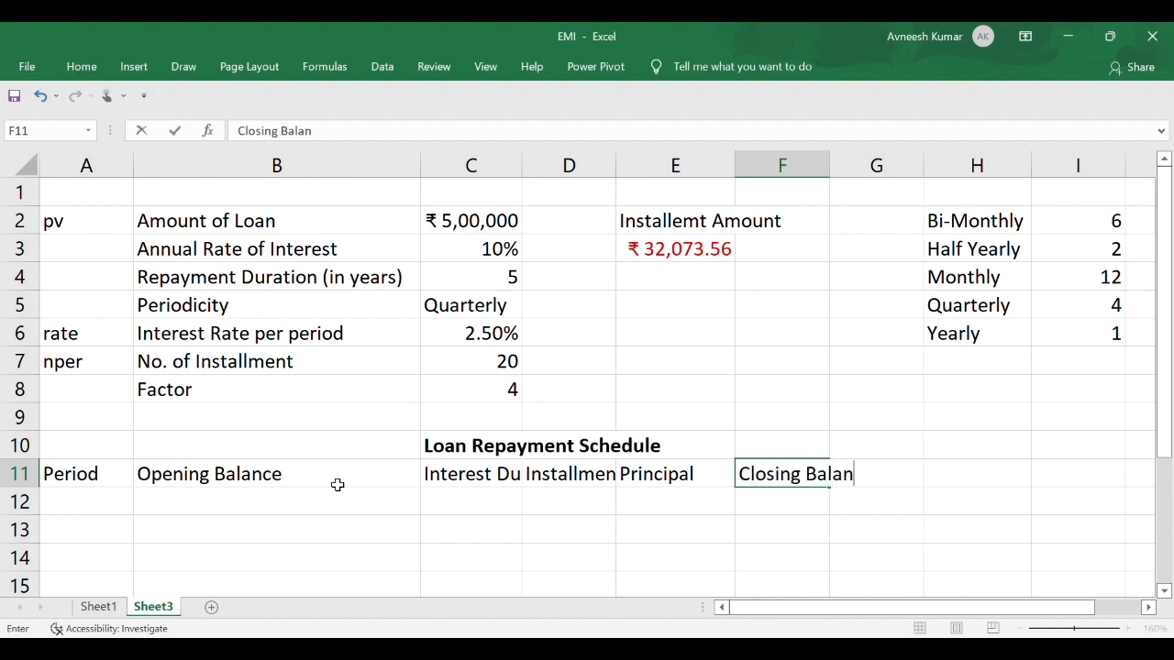
click(350, 511)
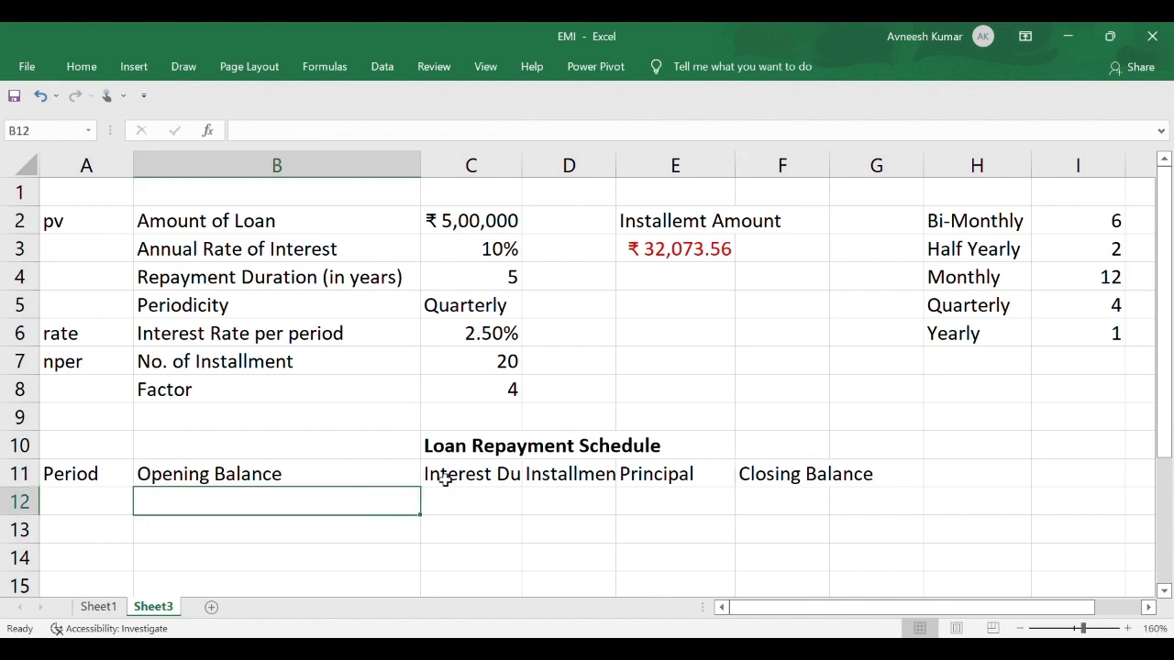
AutoFit the widths of columns C and F to their contents and select cell A12 below the Period heading.
double_click(525, 184)
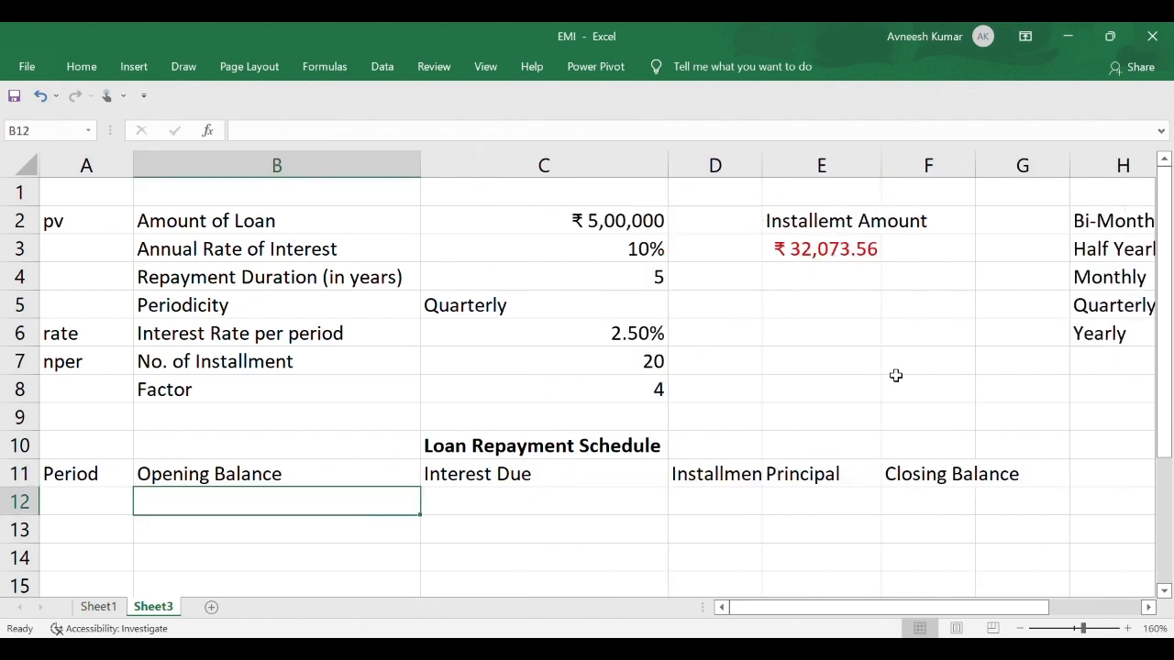
double_click(976, 174)
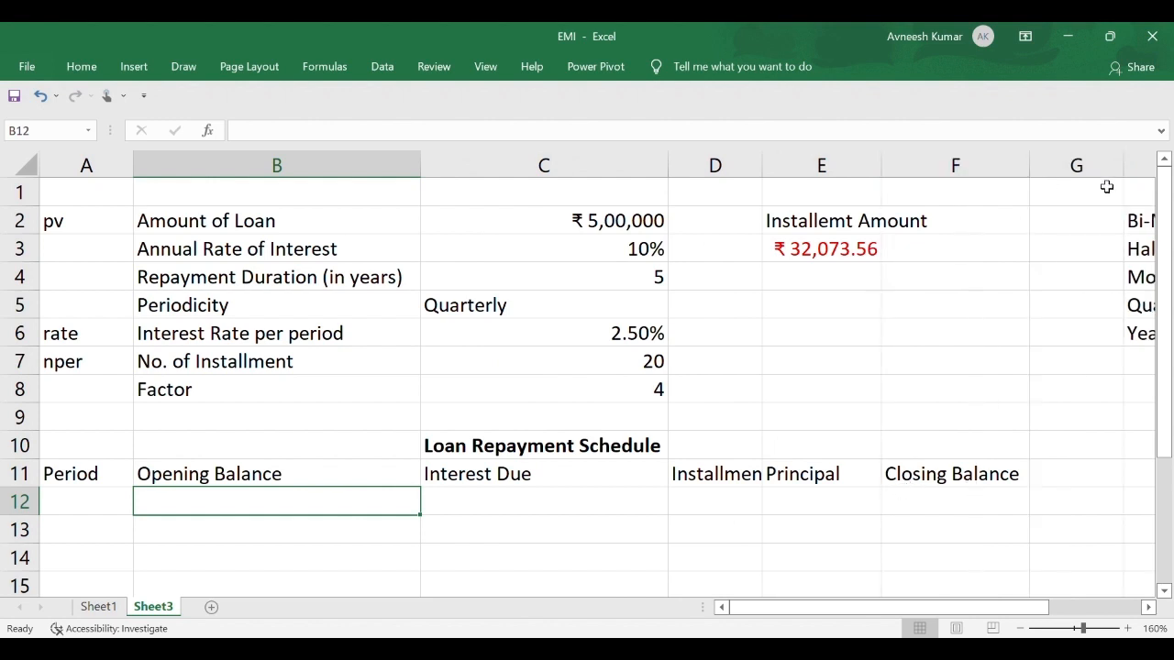
click(122, 506)
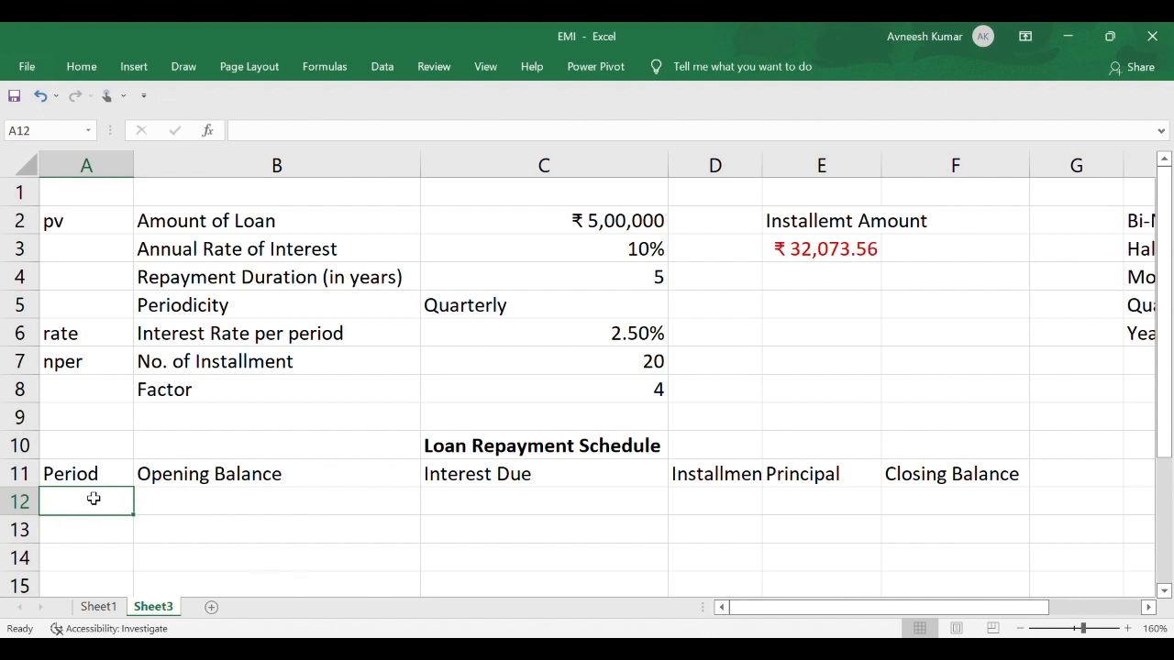
Enter 1 as the Period in A12 and link the Opening Balance in B12 to the loan amount with =C2.
text(1)
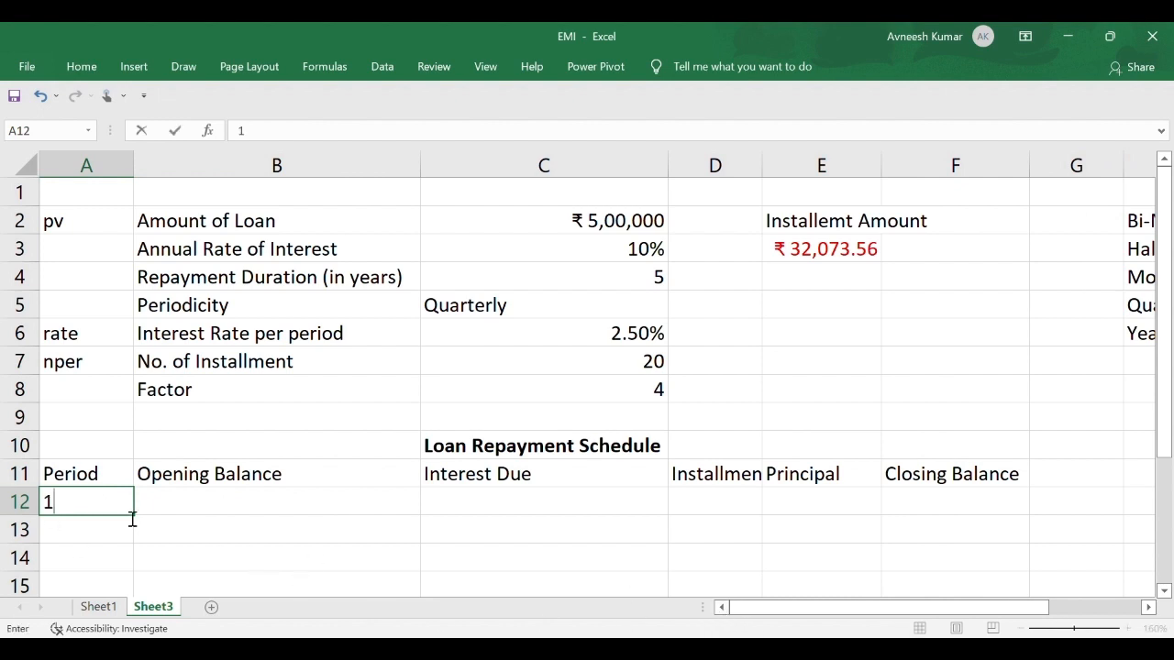
click(192, 509)
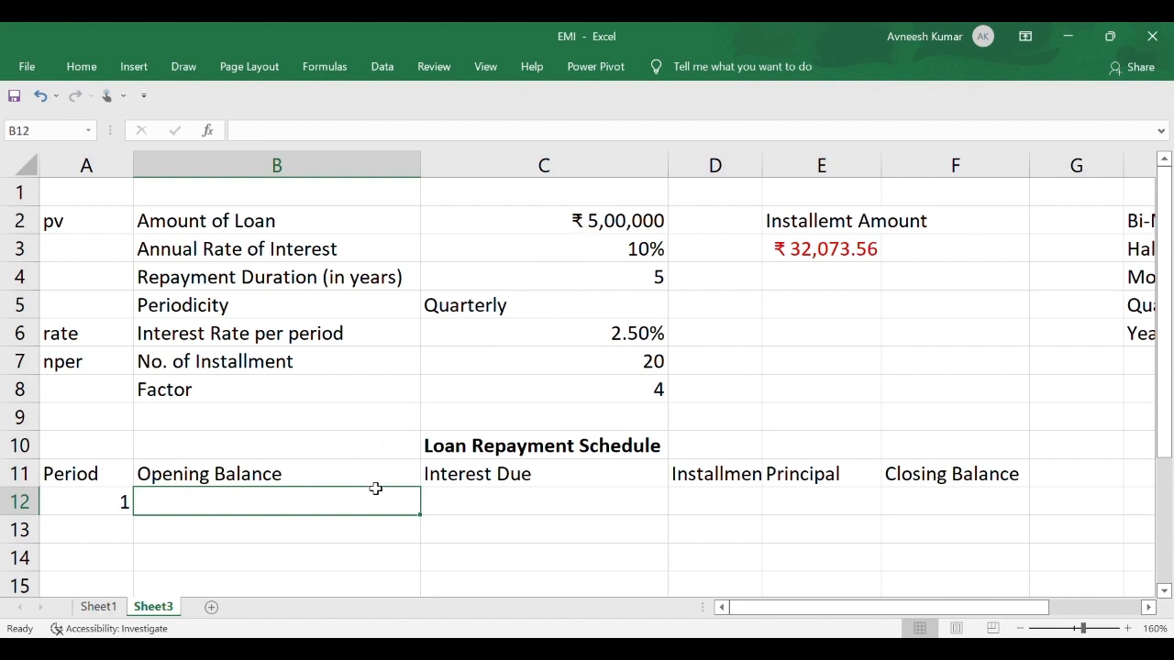
text(=)
click(559, 235)
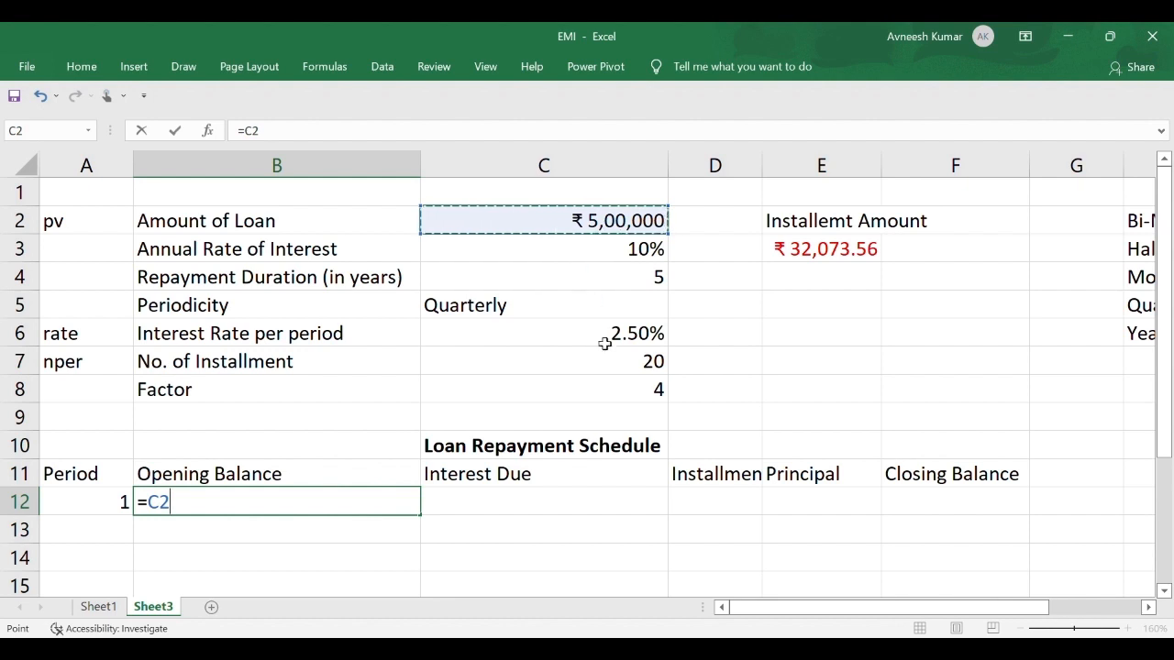
key(Return)
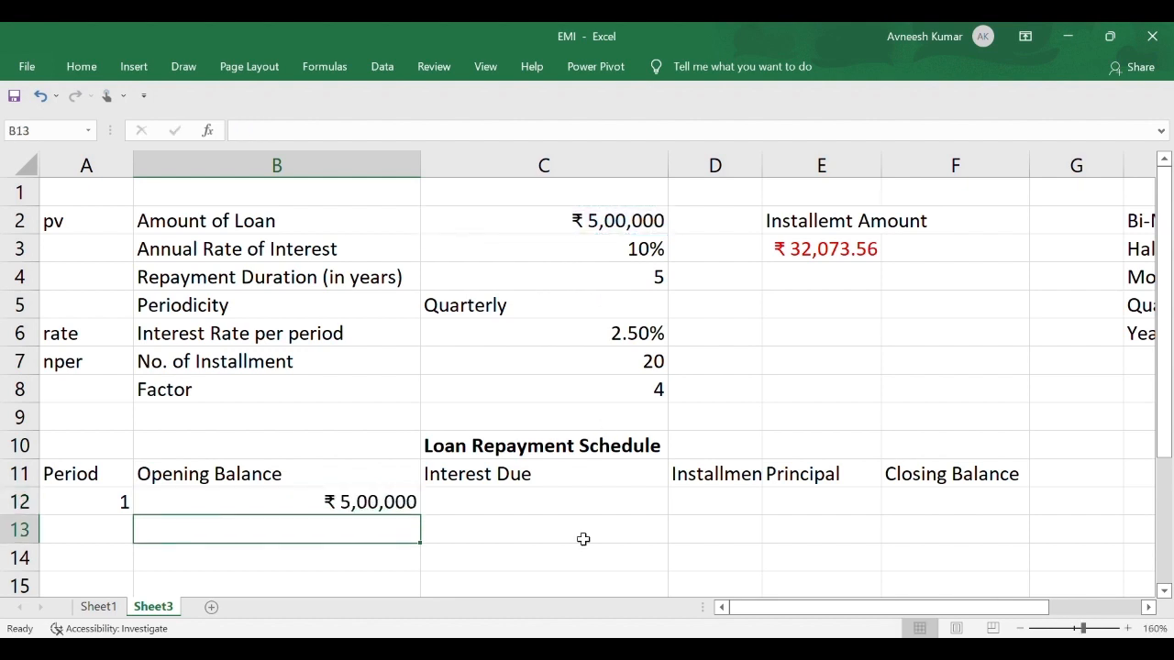
click(361, 504)
Calculate the Interest Due in C12 with =IPMT(C6,A12,C7,C2,0,0) and format negative amounts in red without a minus sign.
click(502, 512)
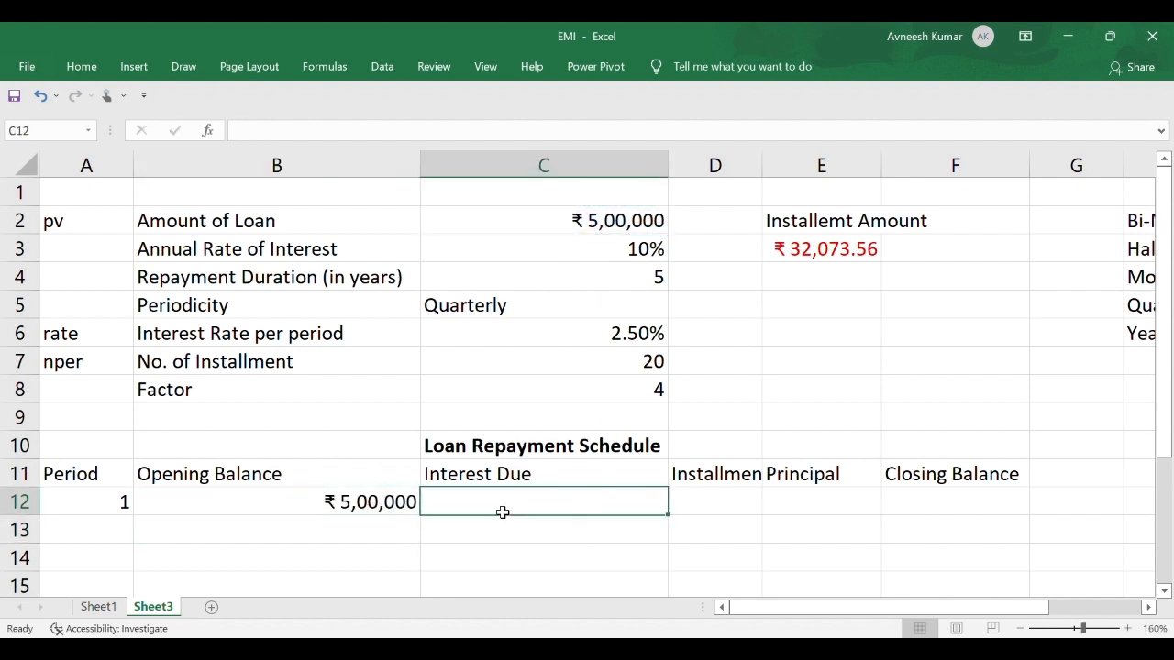
text(=)
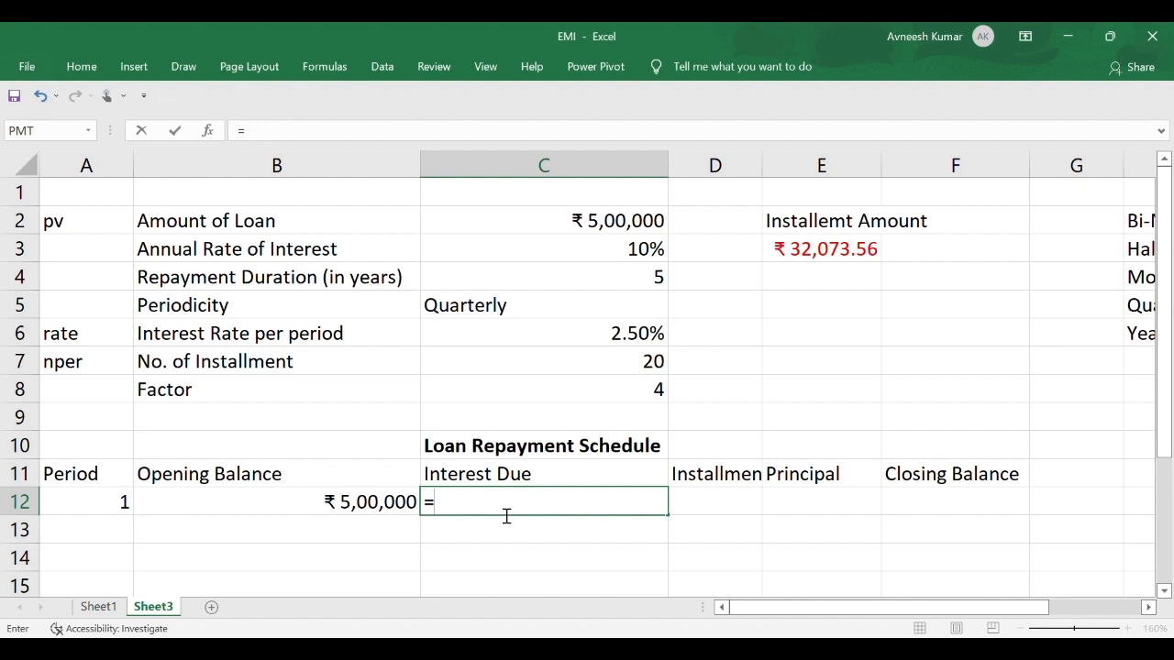
text(ipmt()
click(554, 340)
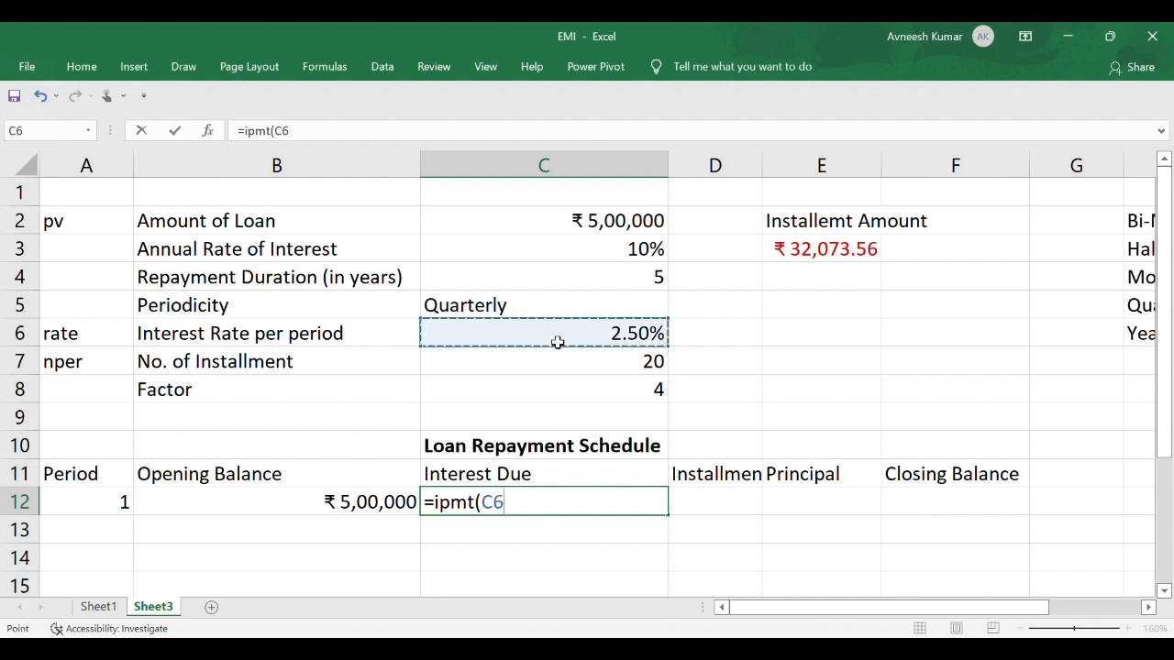
text(,)
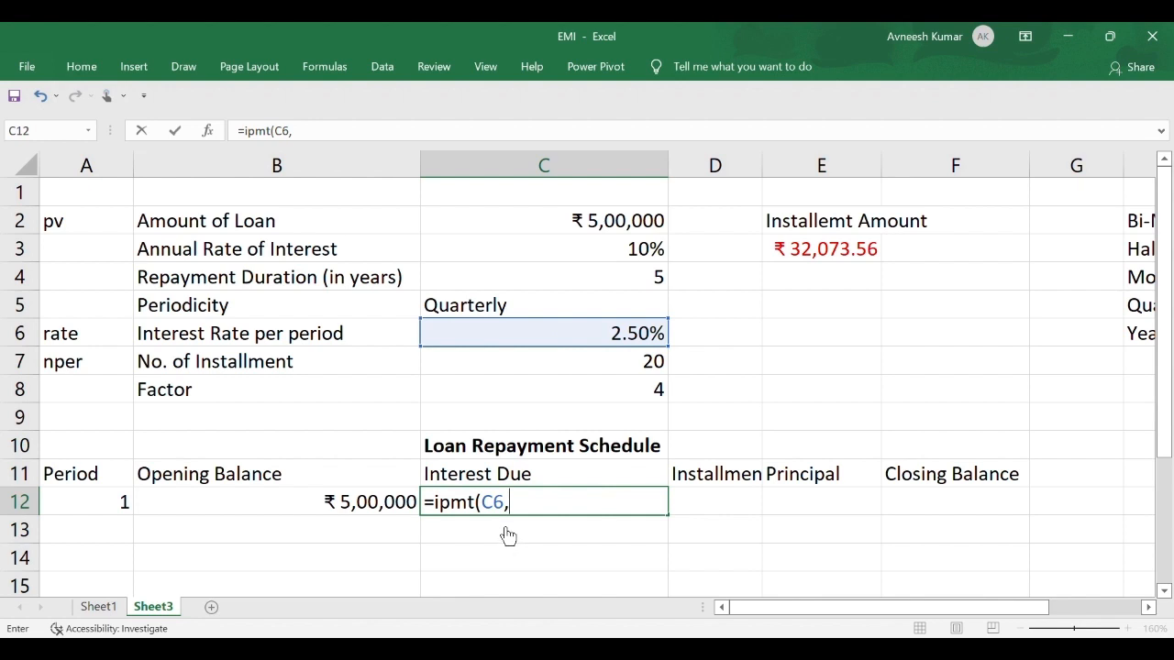
click(121, 507)
text(,)
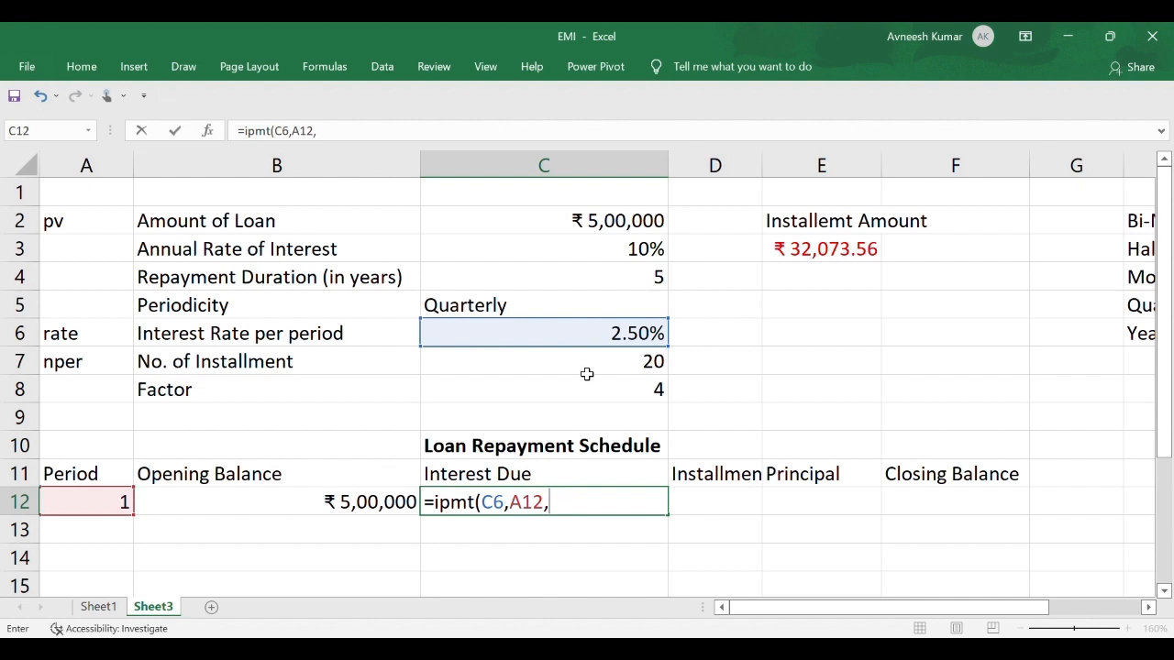
click(587, 371)
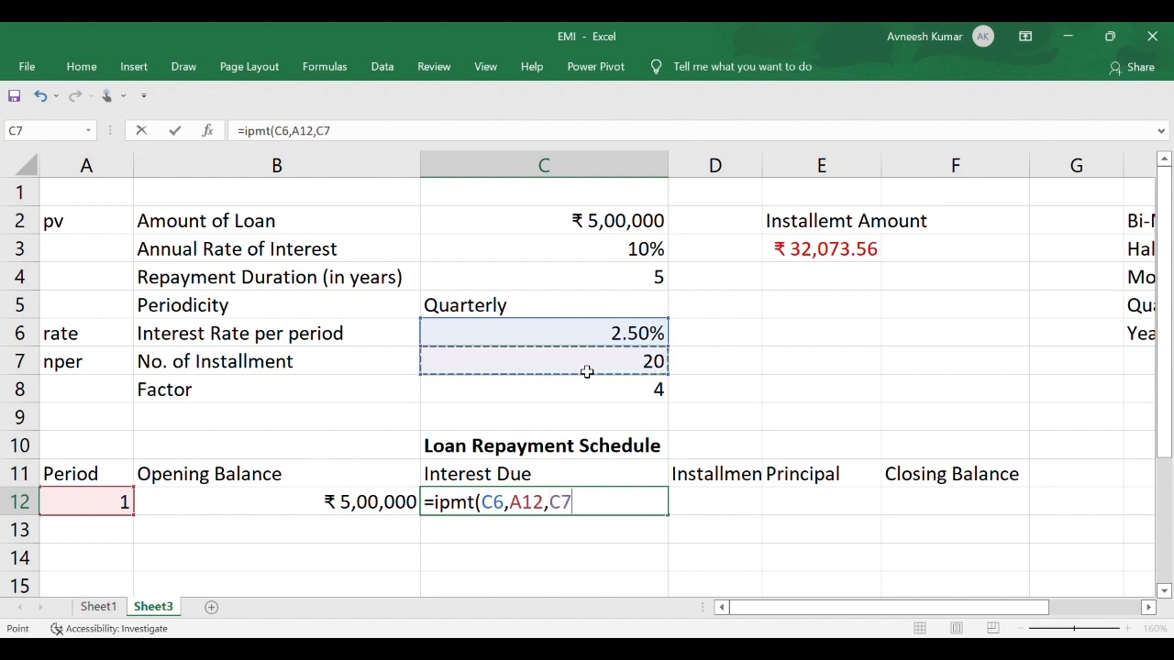
text(,)
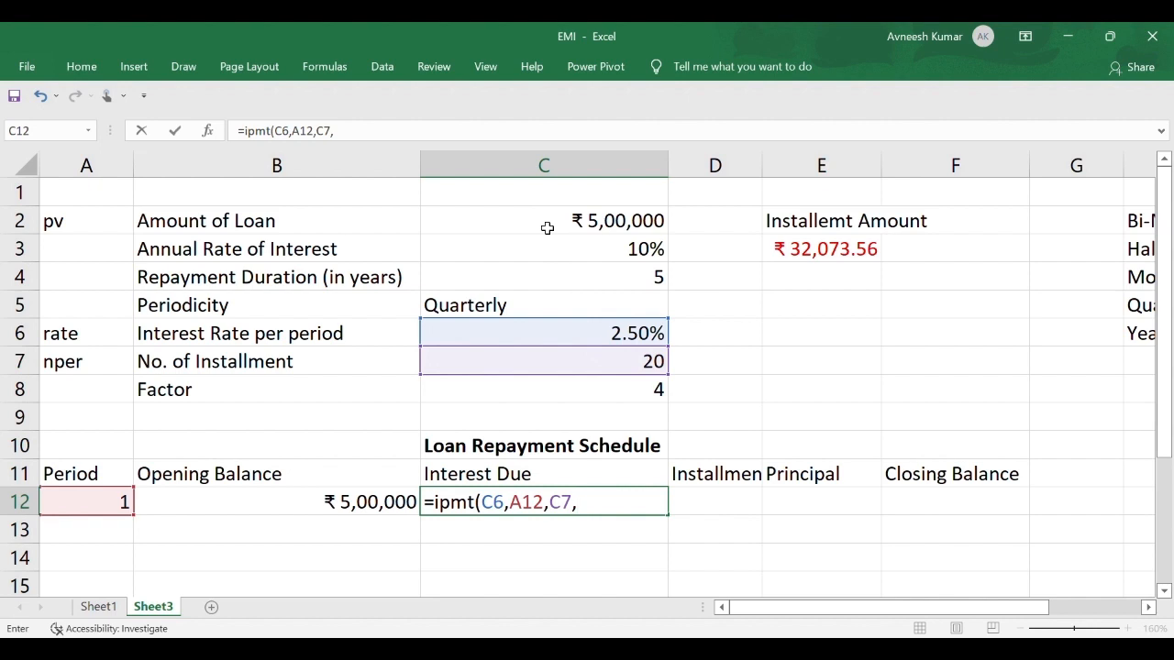
click(547, 227)
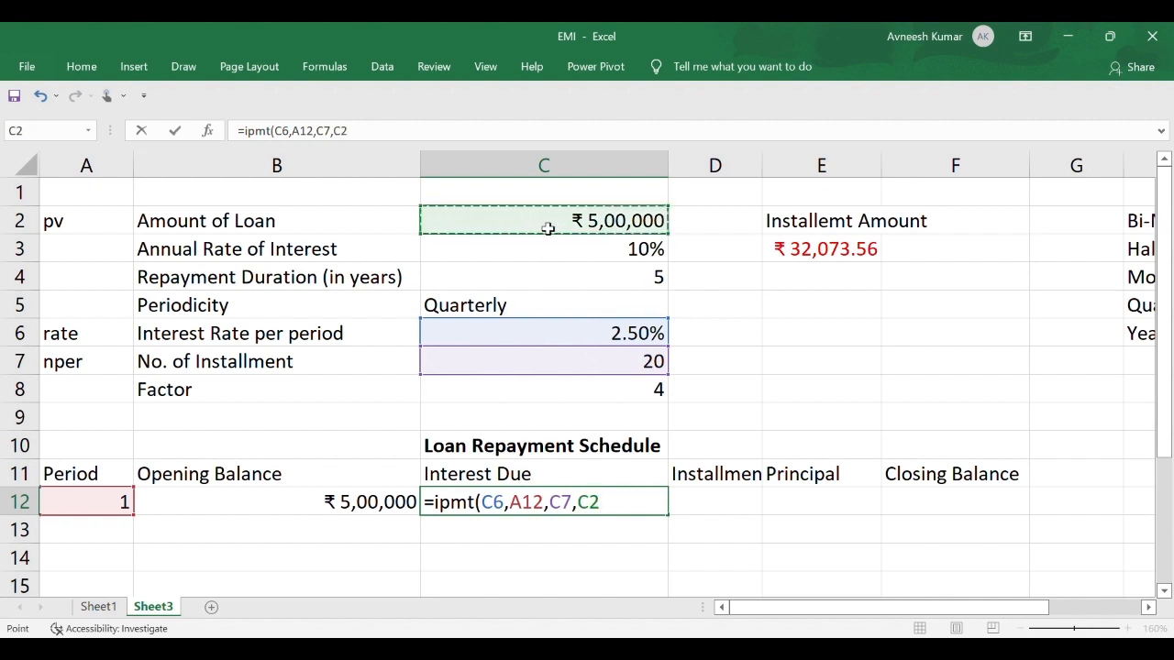
text(,)
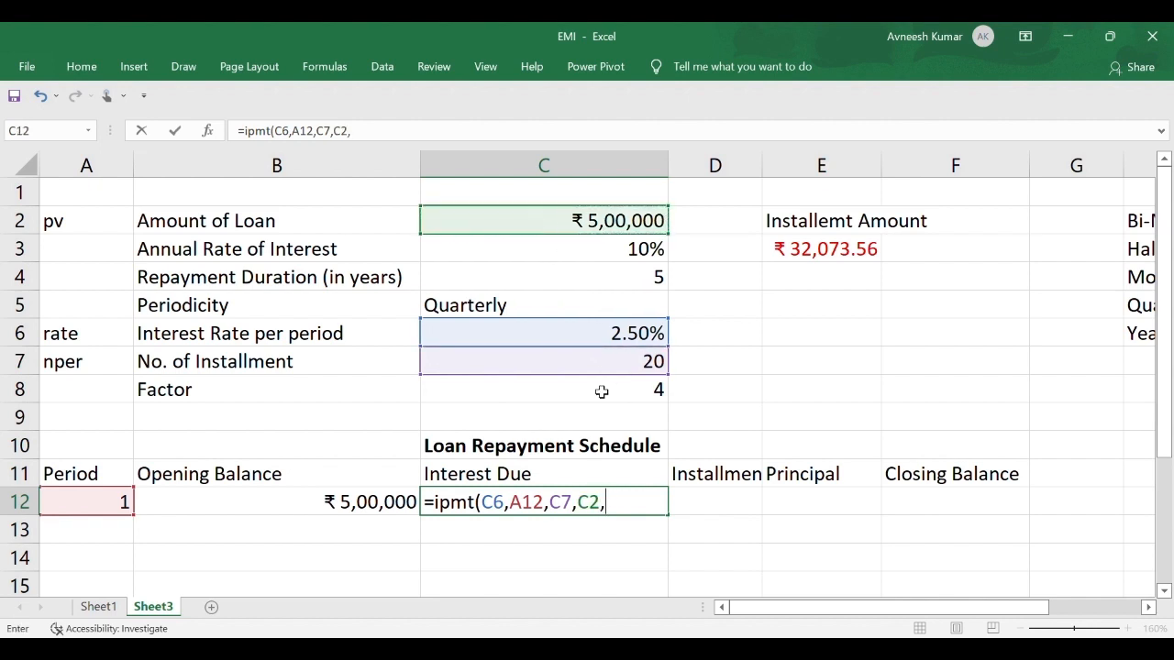
text(0,0))
key(Return)
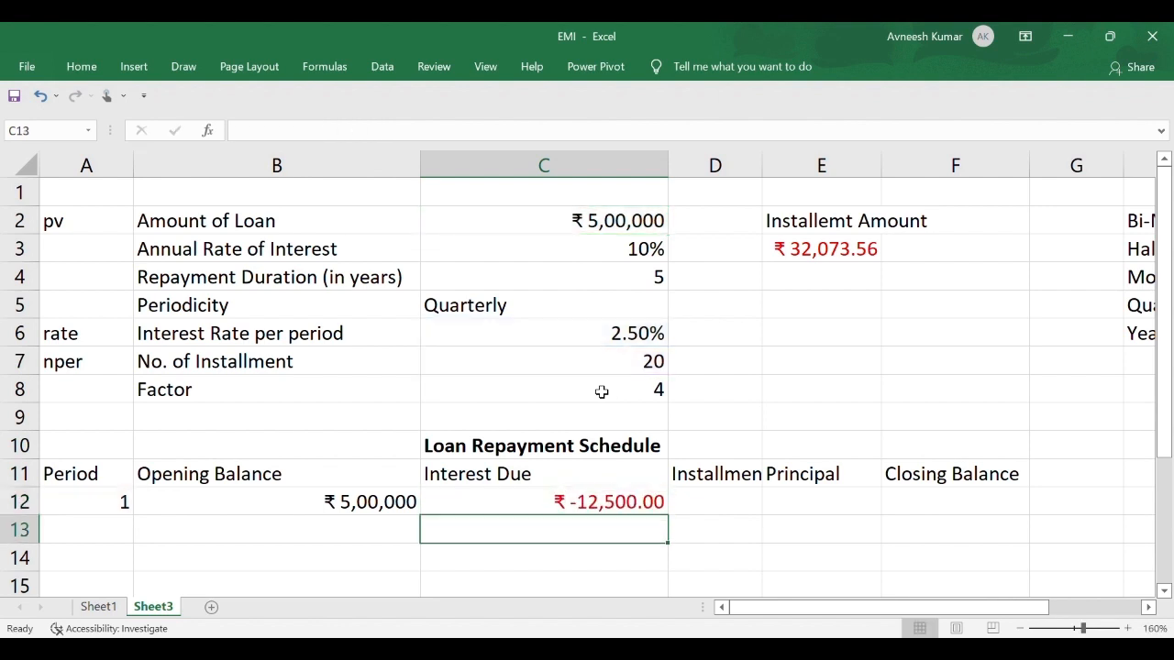
click(604, 507)
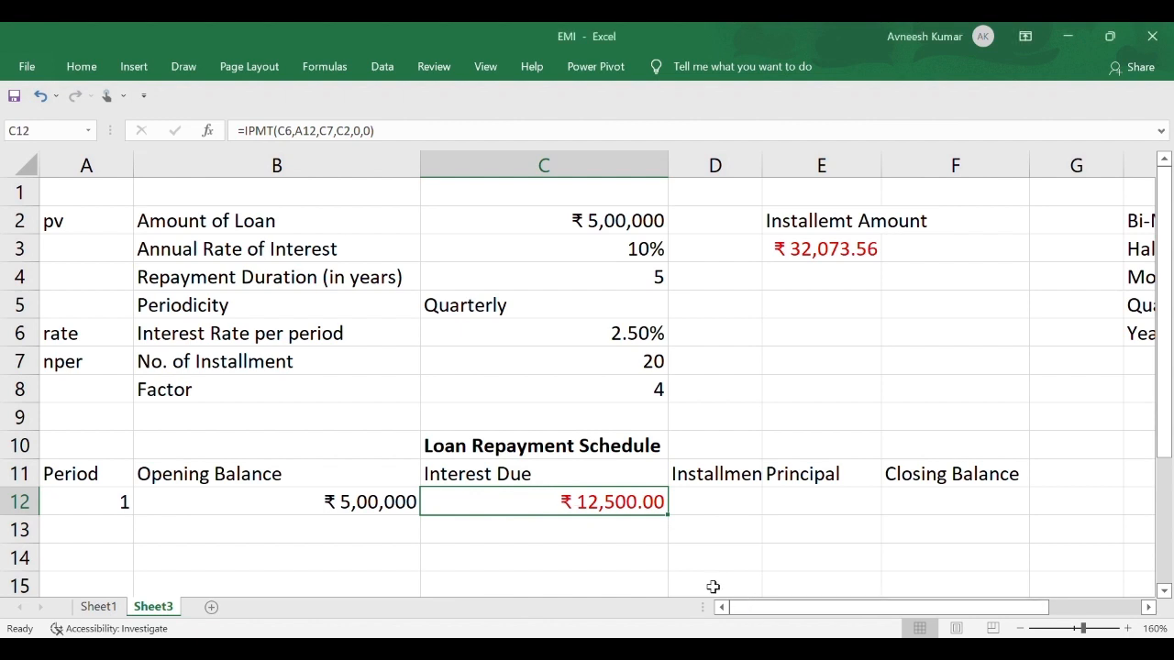
Link the Installment in D12 to the installment amount with =E3 and AutoFit column D to its contents.
click(724, 508)
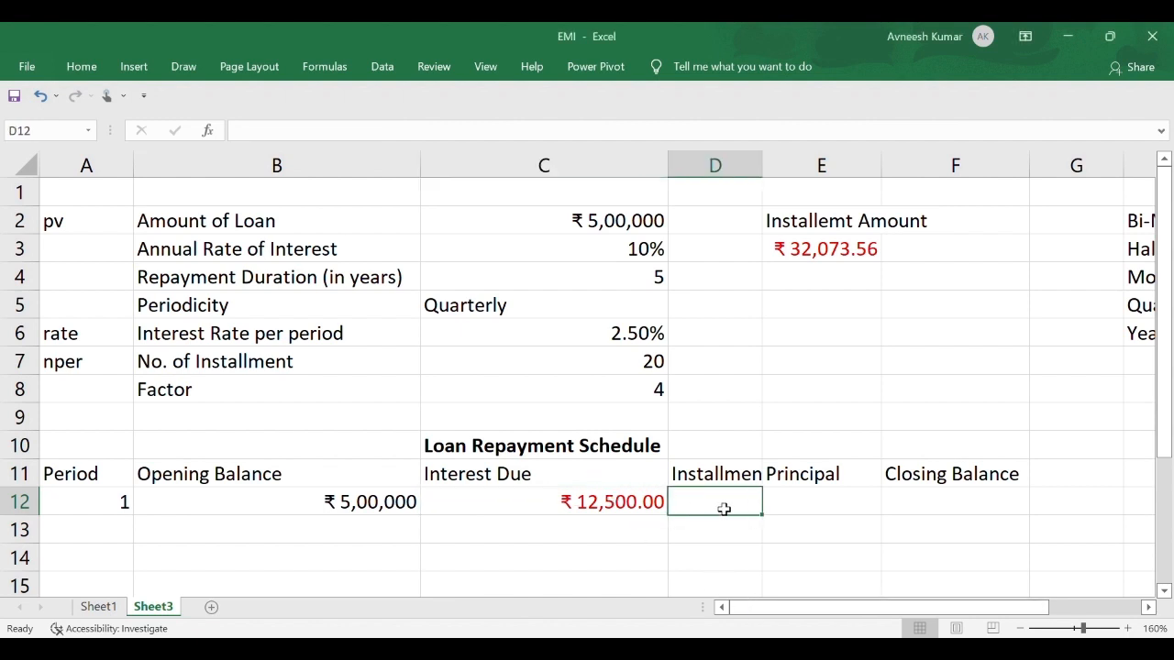
double_click(761, 165)
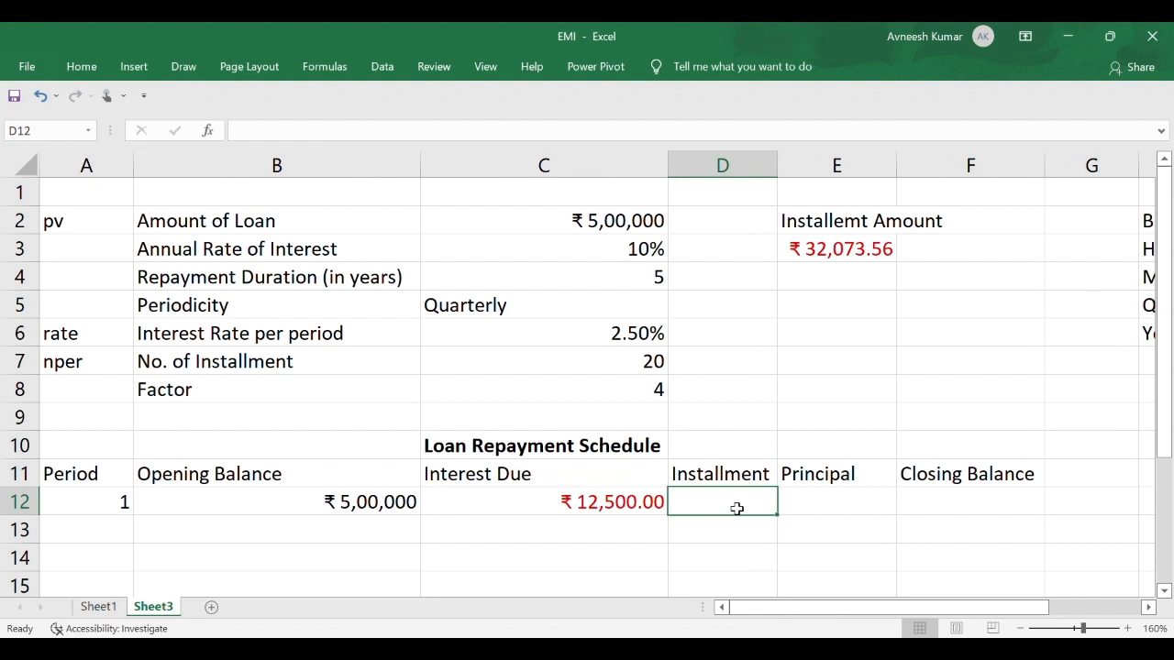
text(=)
click(840, 256)
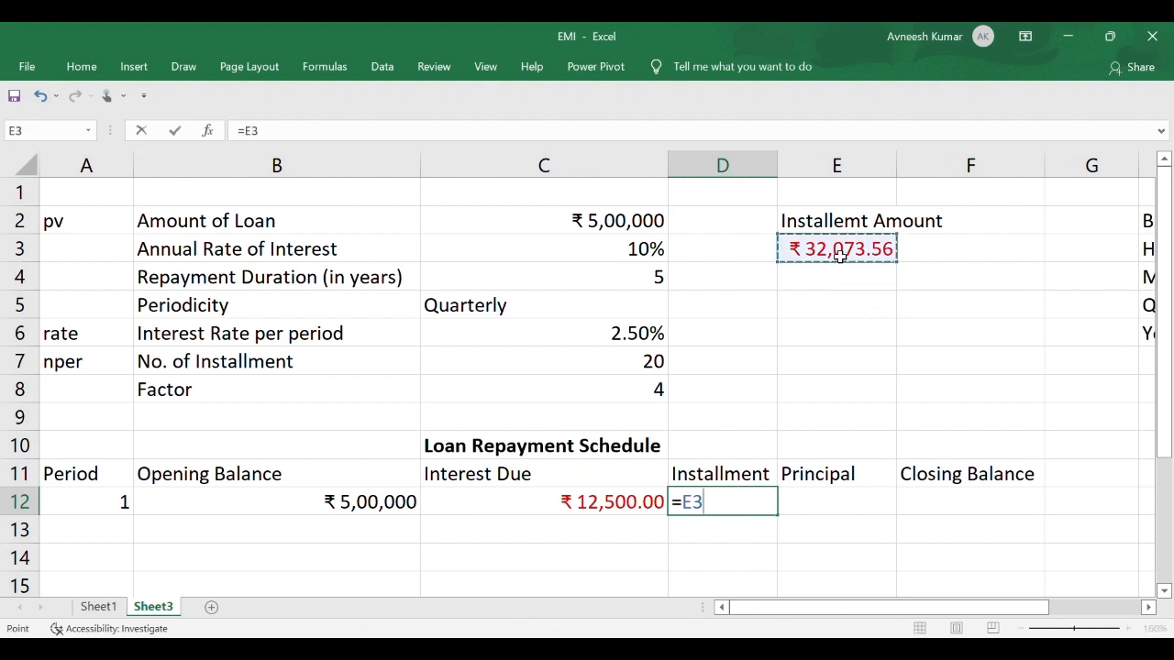
key(Return)
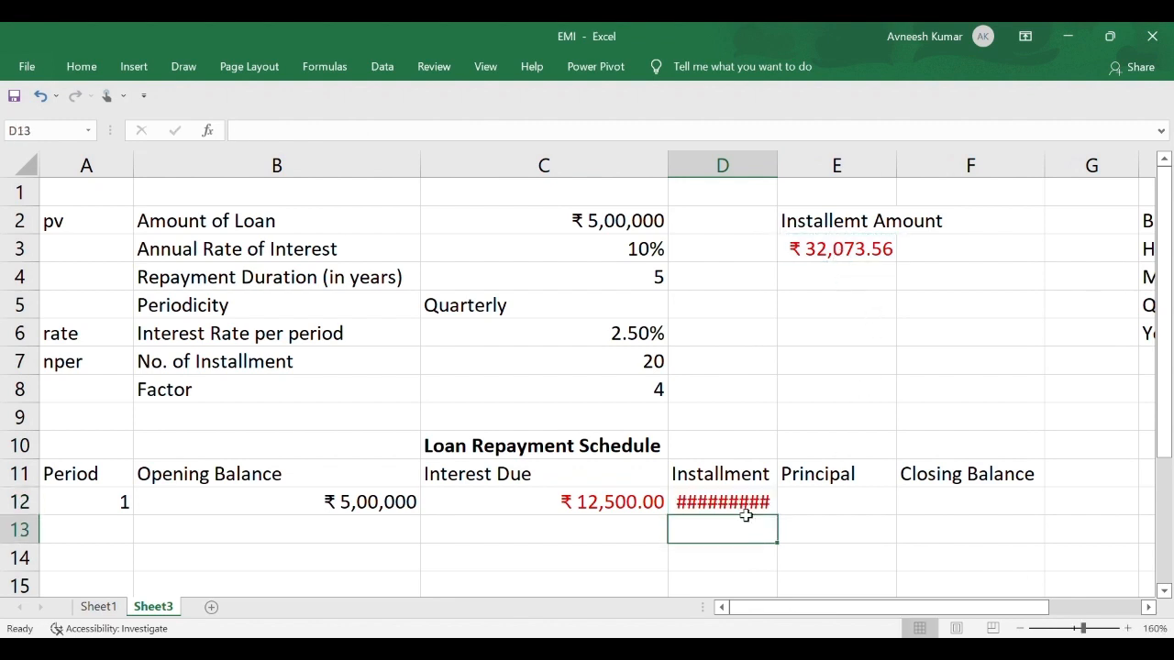
double_click(780, 175)
Try to calculate the Principal in E12 with =PPMT(C6,A12,C2,0,0) and clear the cell.
click(827, 505)
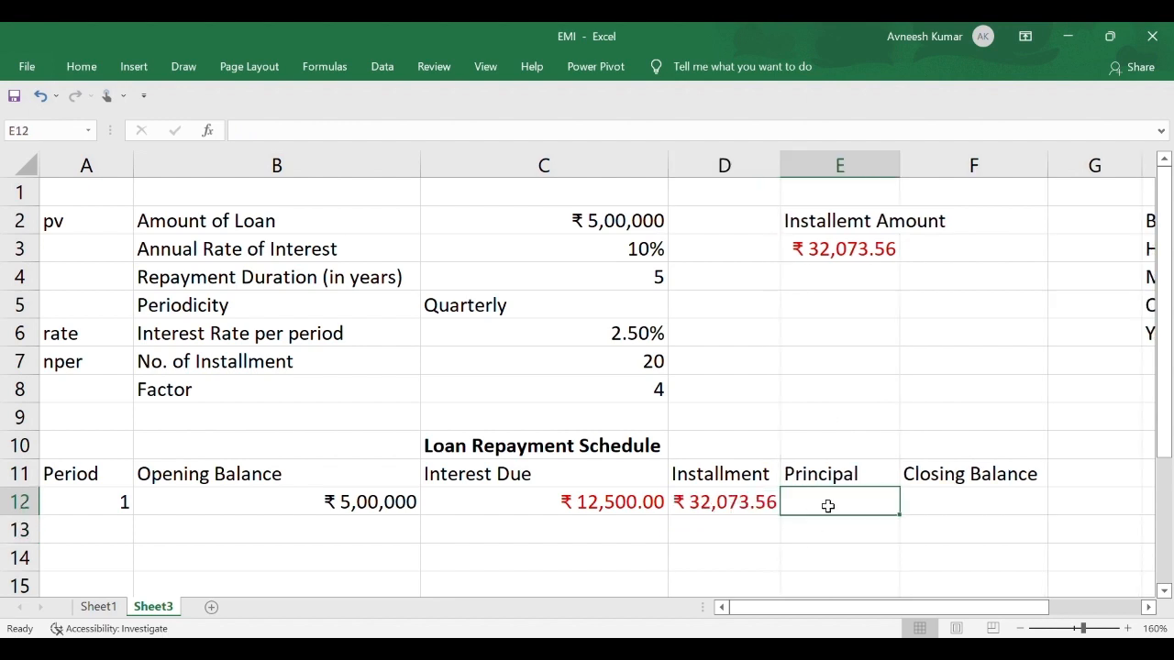
text(=)
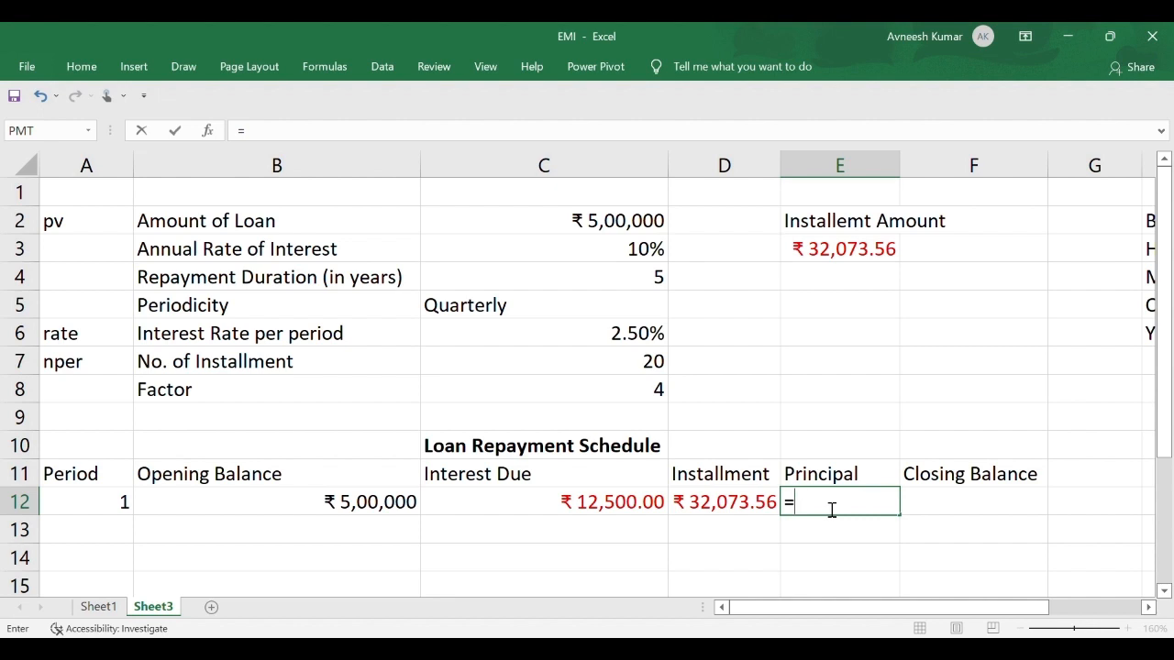
text(pp)
key(BackSpace)
key(BackSpace)
key(BackSpace)
text(=PPMT()
click(514, 340)
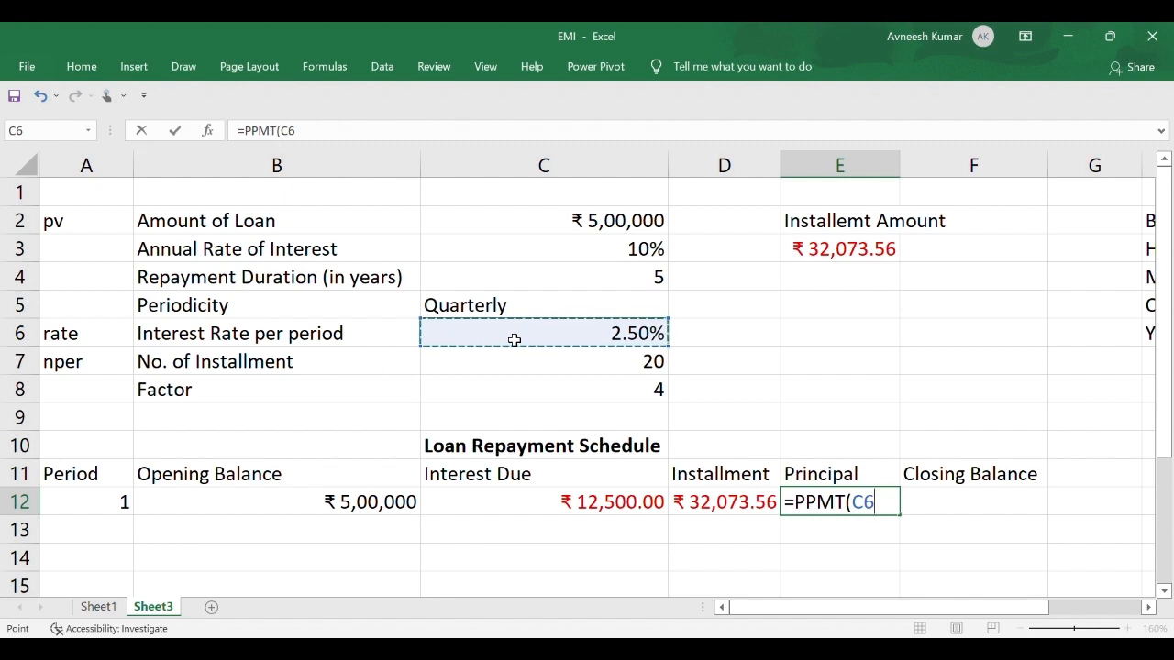
text(,)
click(120, 506)
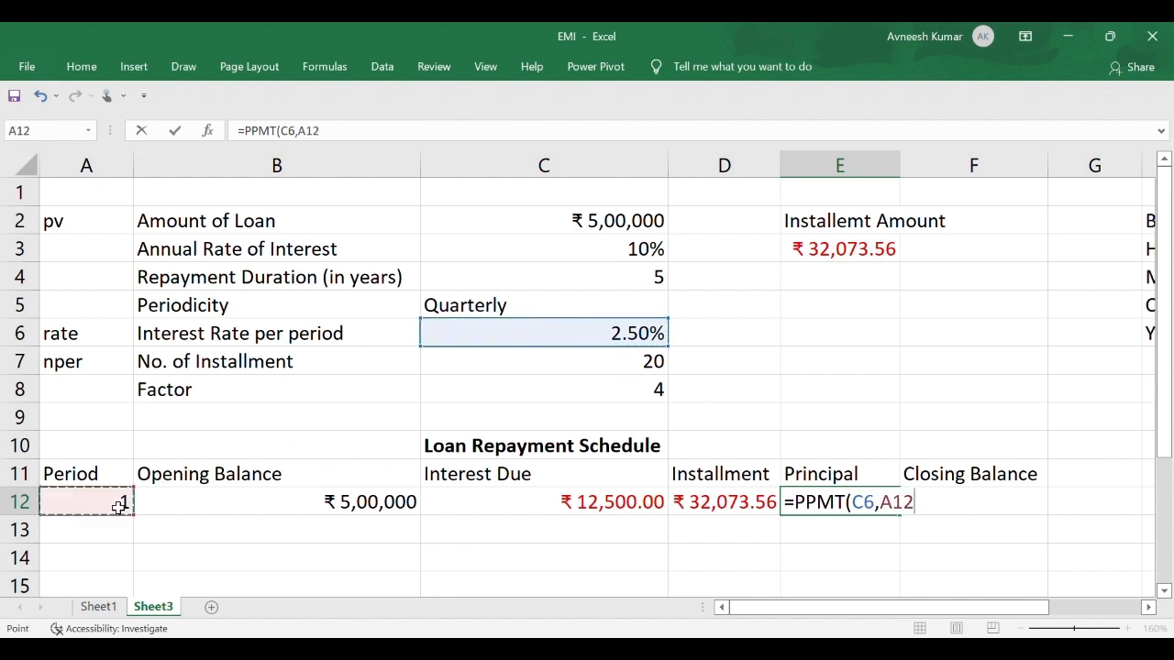
text(,)
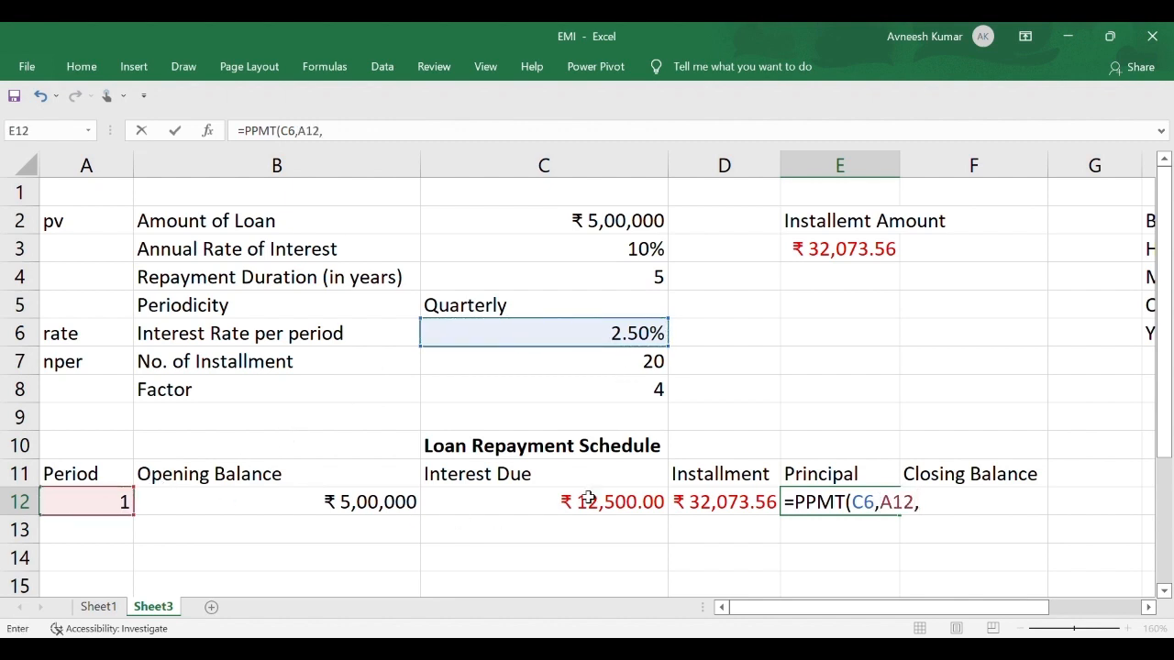
click(557, 233)
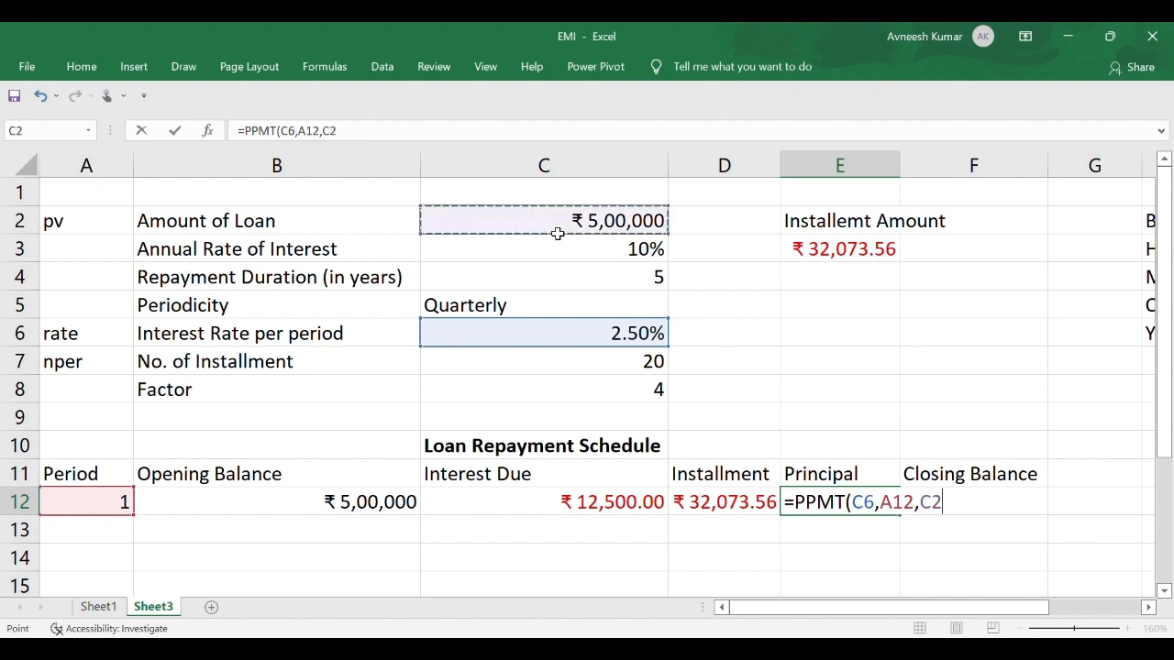
text(,)
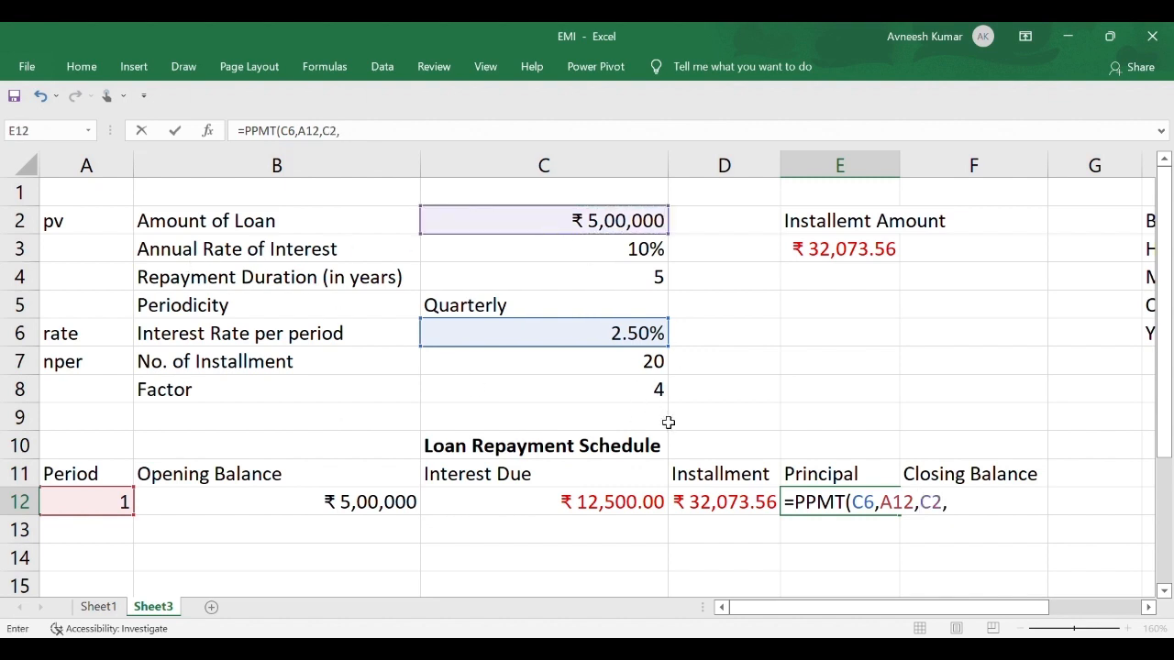
text(0,)
text())
key(Return)
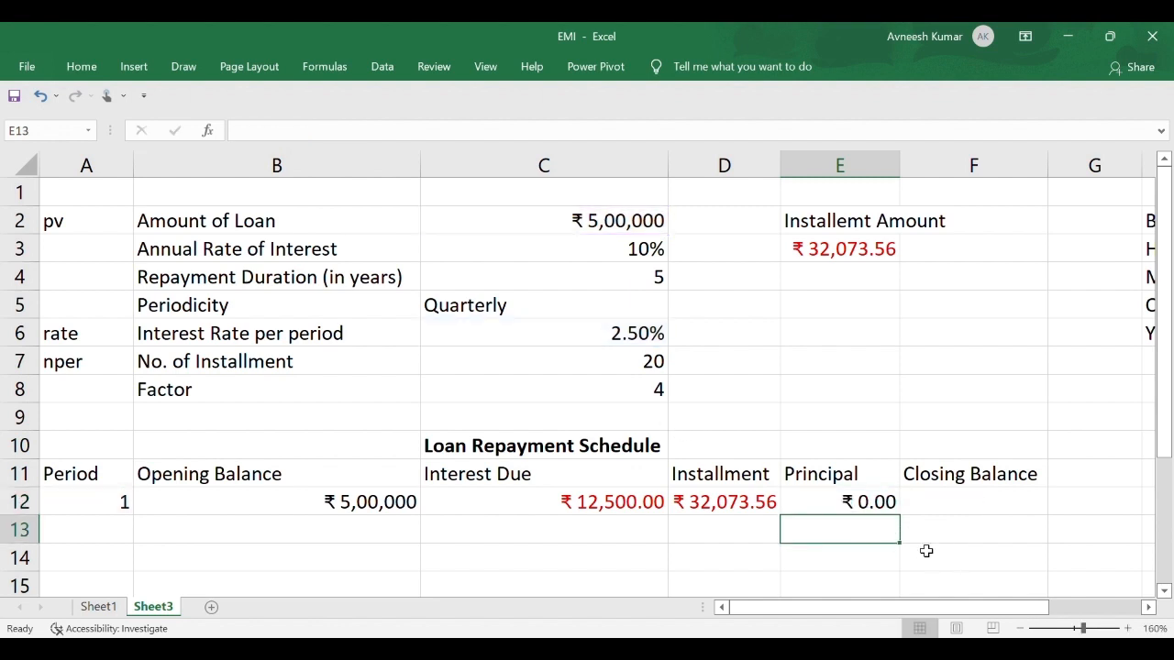
click(852, 510)
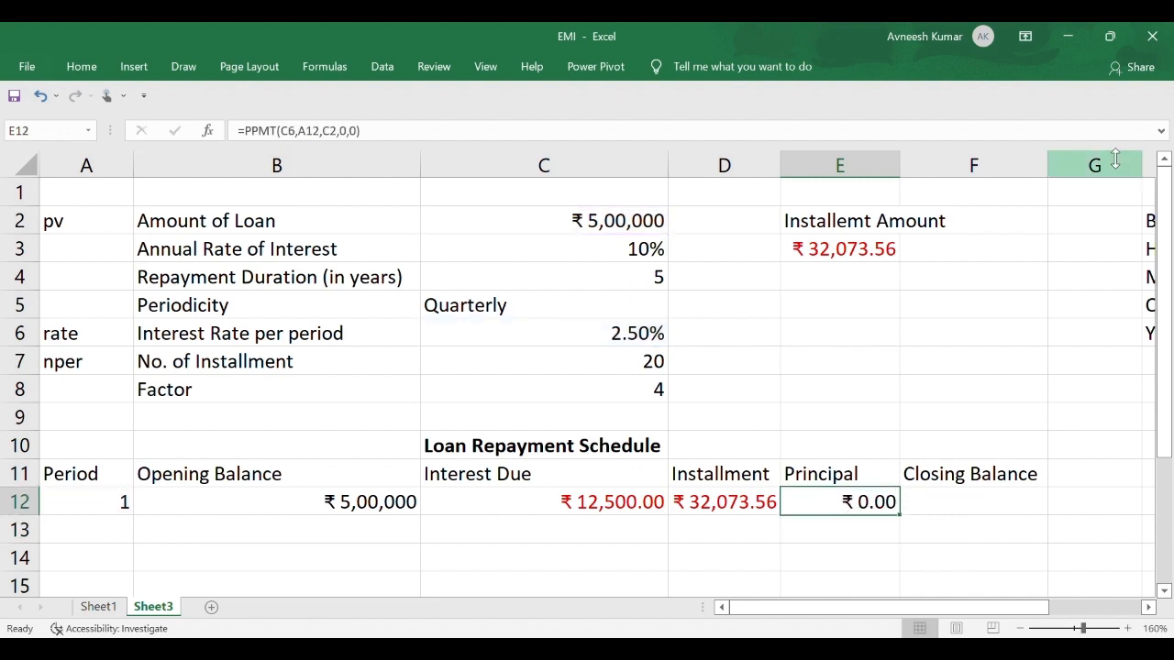
key(Delete)
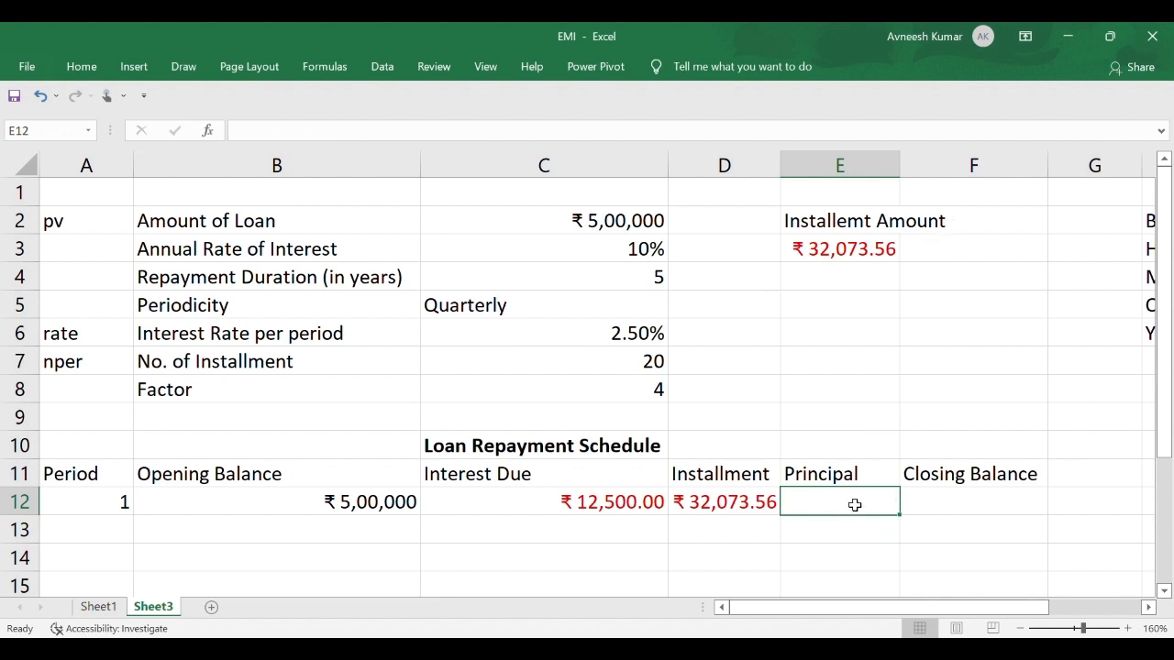
Calculate the Principal in E12 with =PPMT(C6,A12,C7,C2,0,0) and format negative amounts in red without a minus sign.
text(=PPMT)
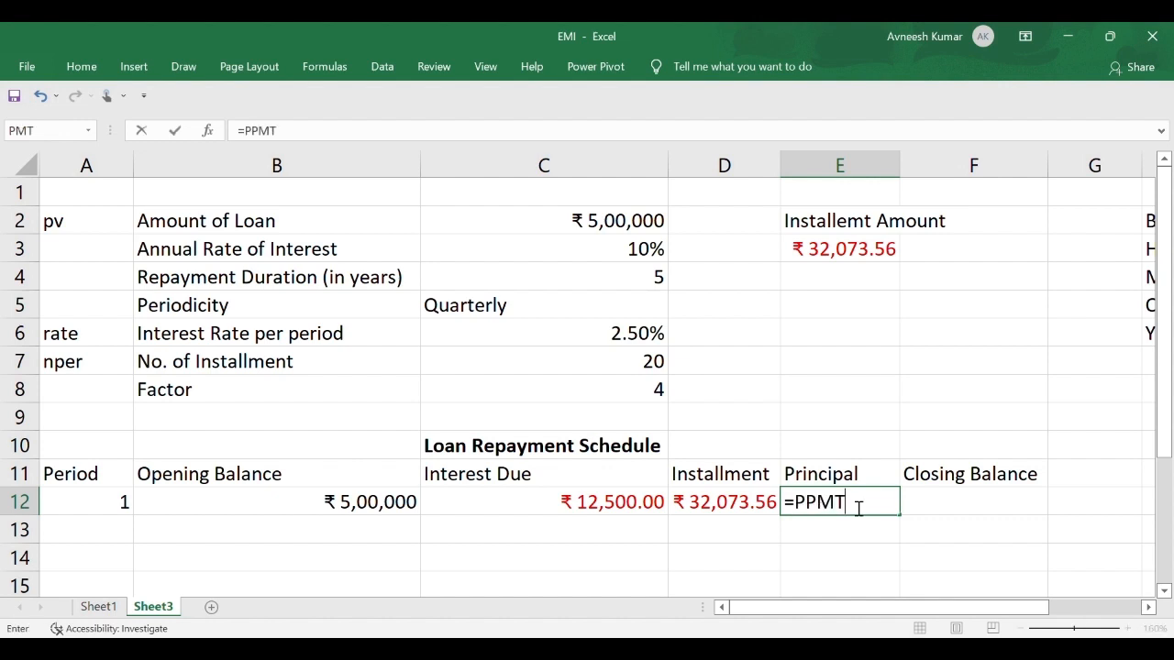
text(()
click(593, 340)
text(,)
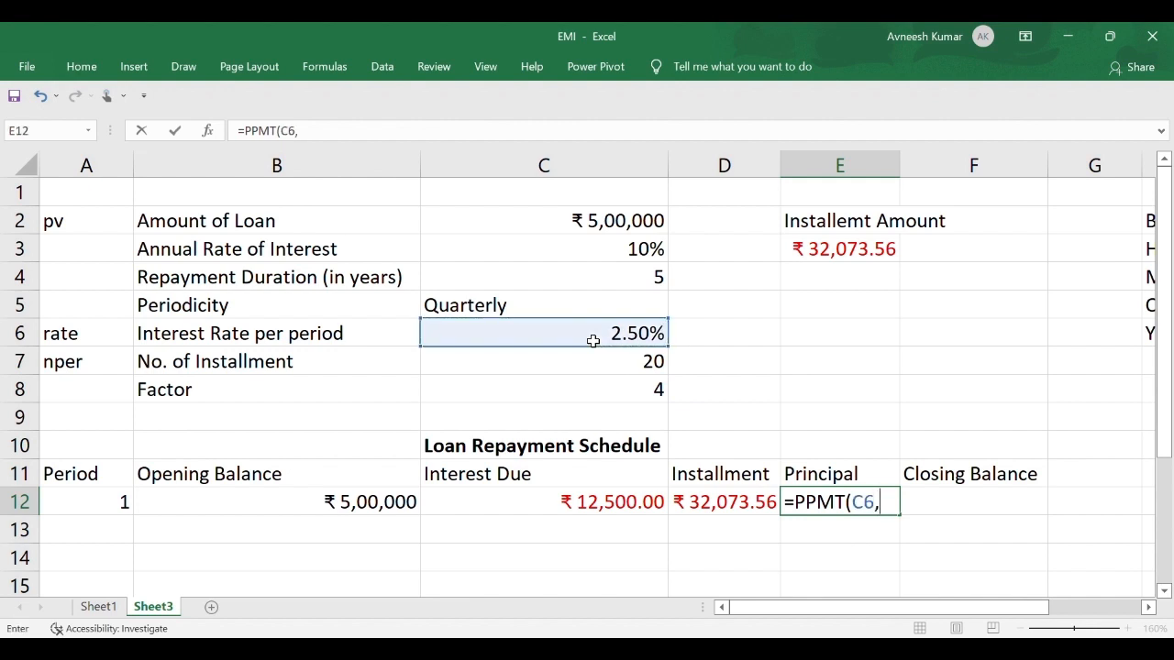
click(110, 502)
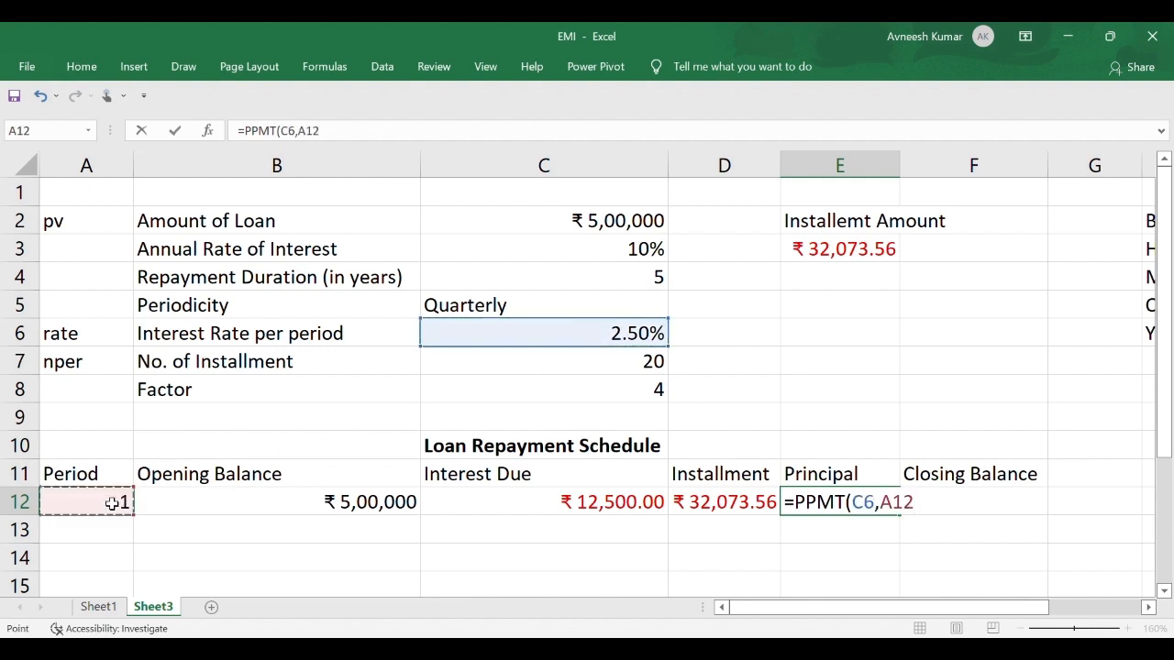
text(,)
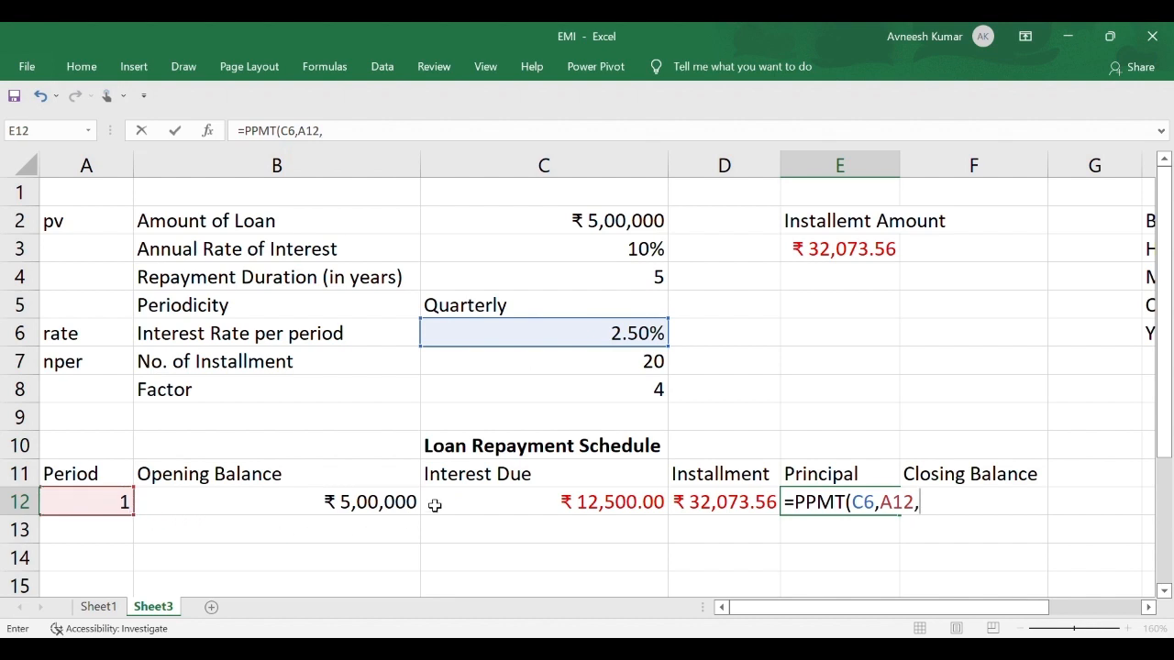
click(596, 369)
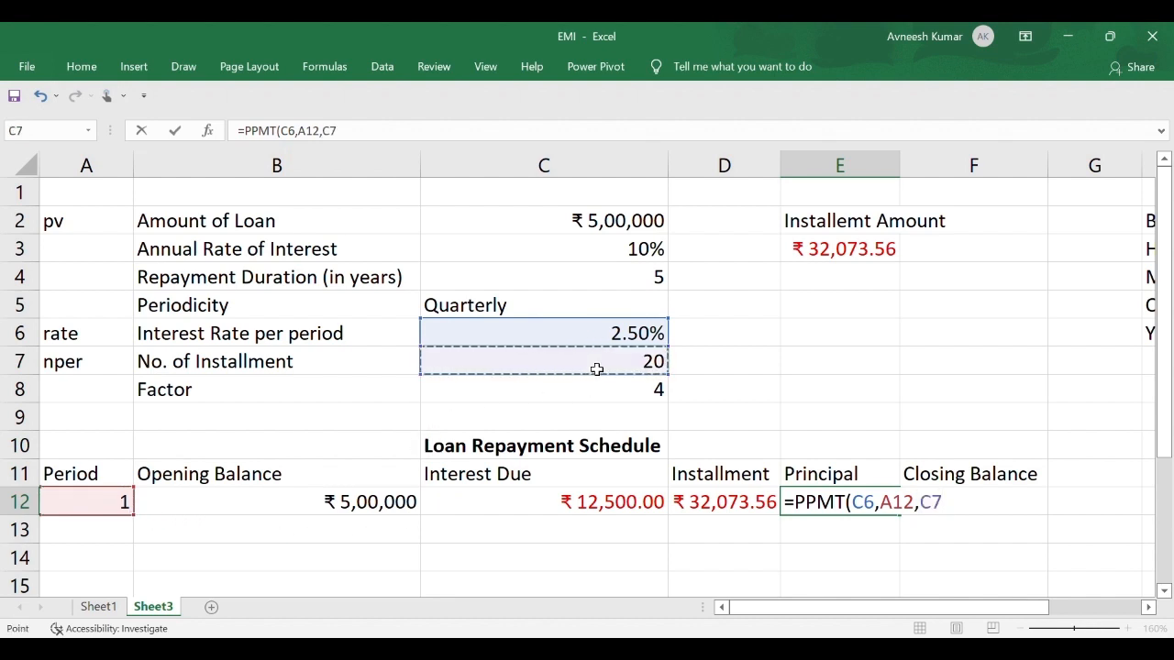
text(,)
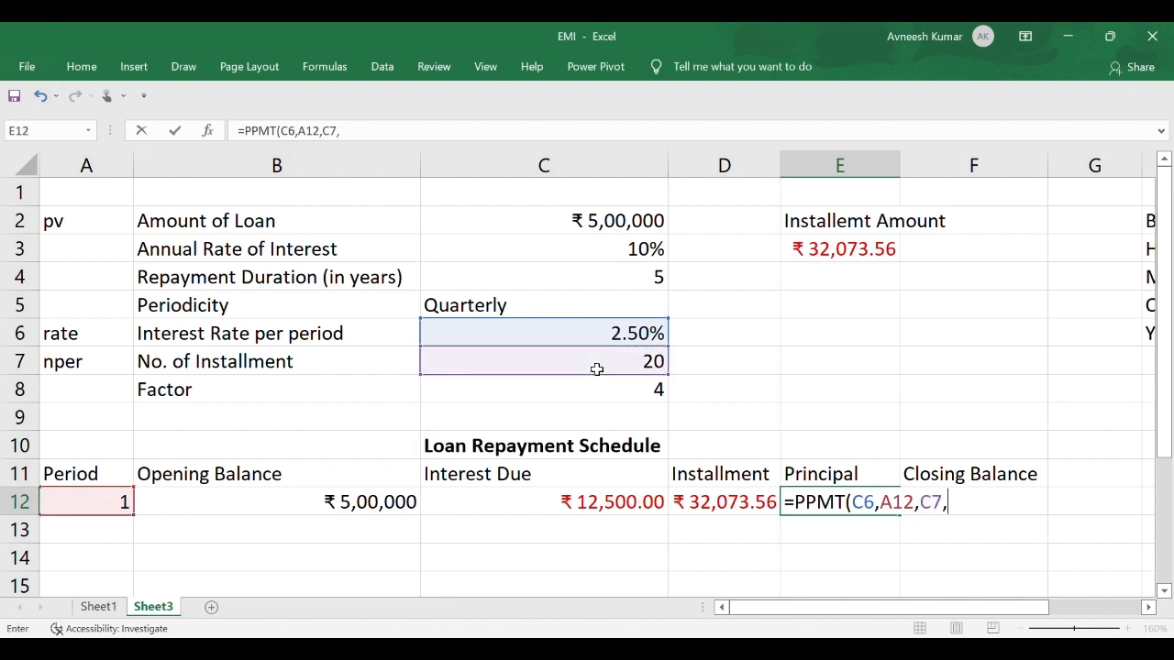
click(576, 228)
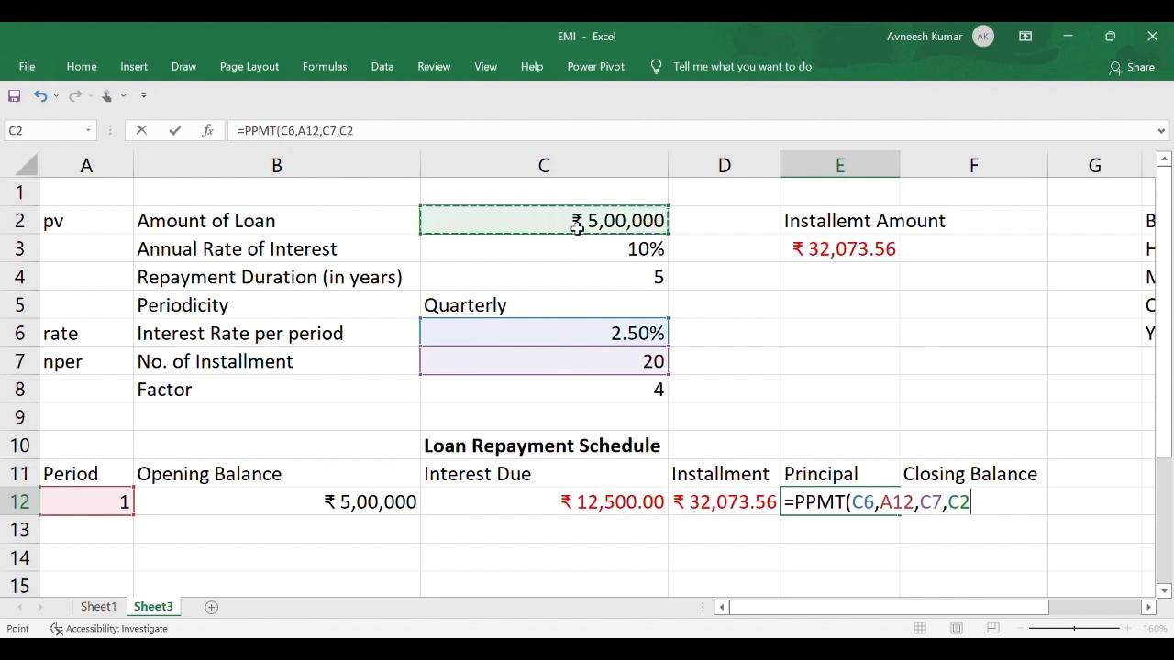
text(,)
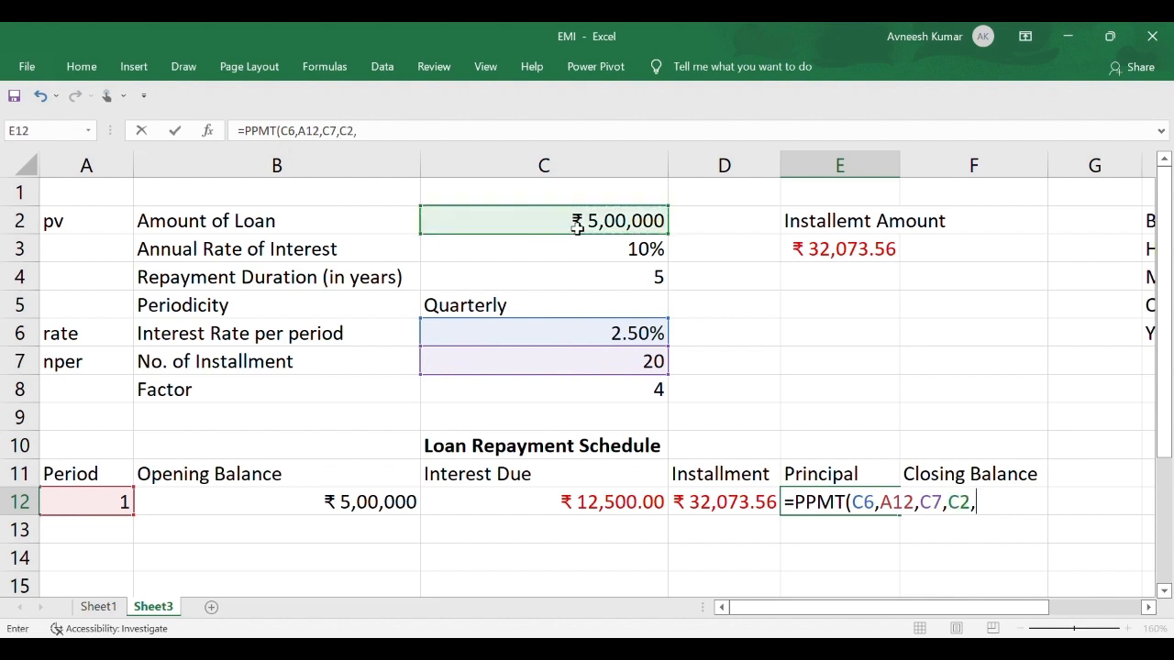
text(0,0))
key(Return)
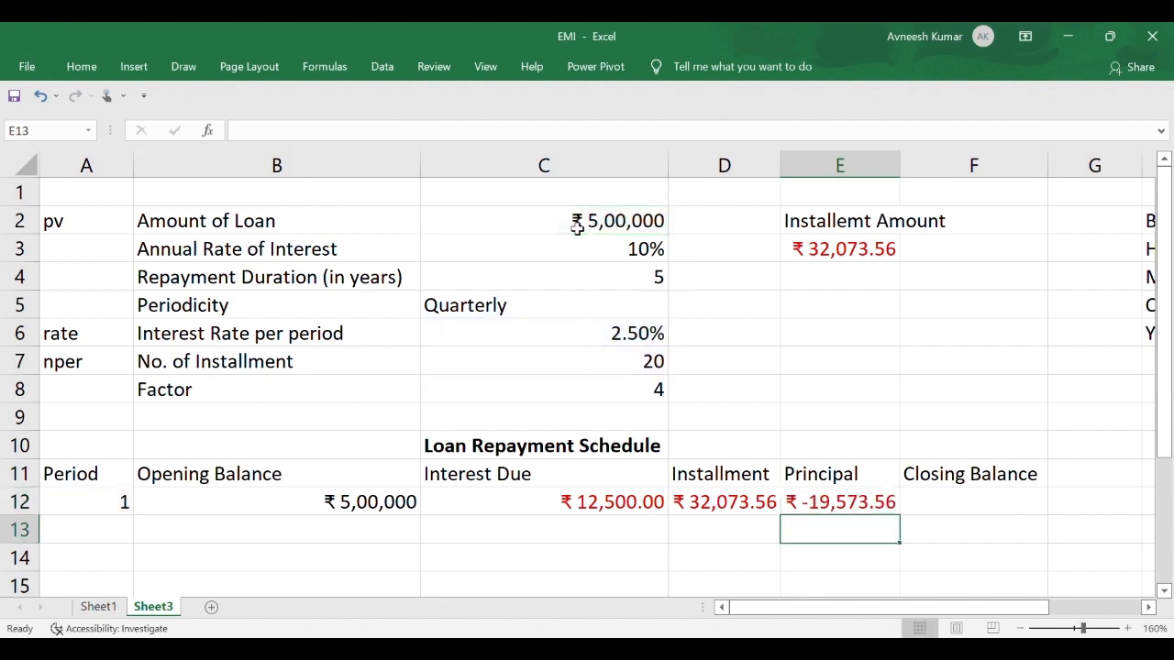
click(842, 510)
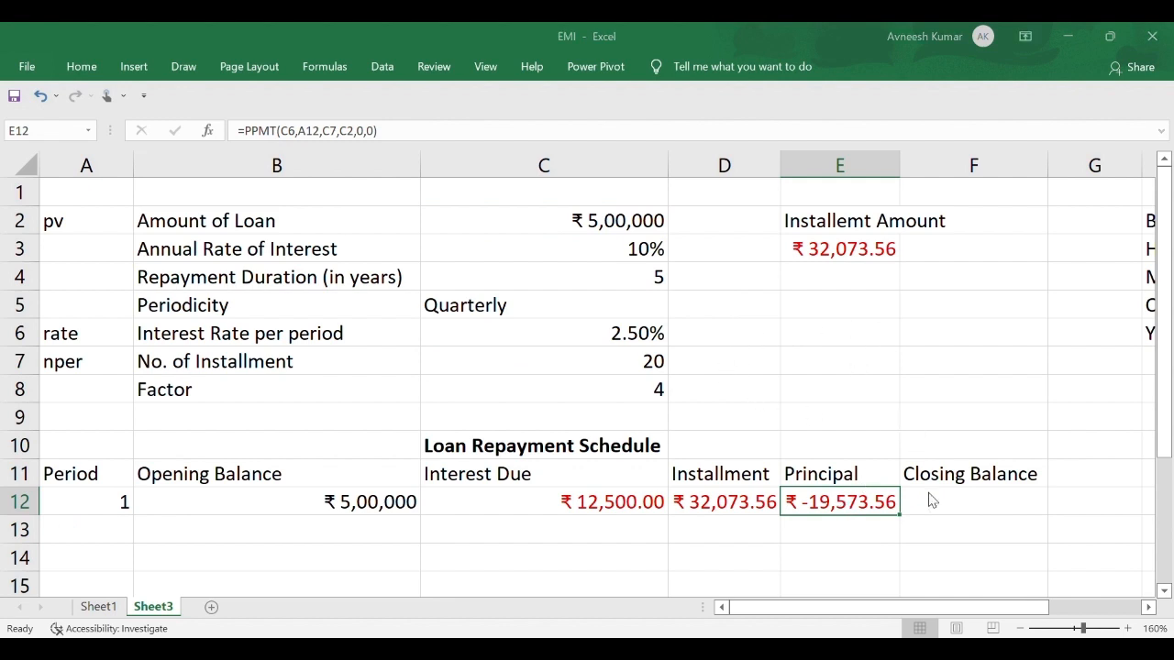
click(1000, 607)
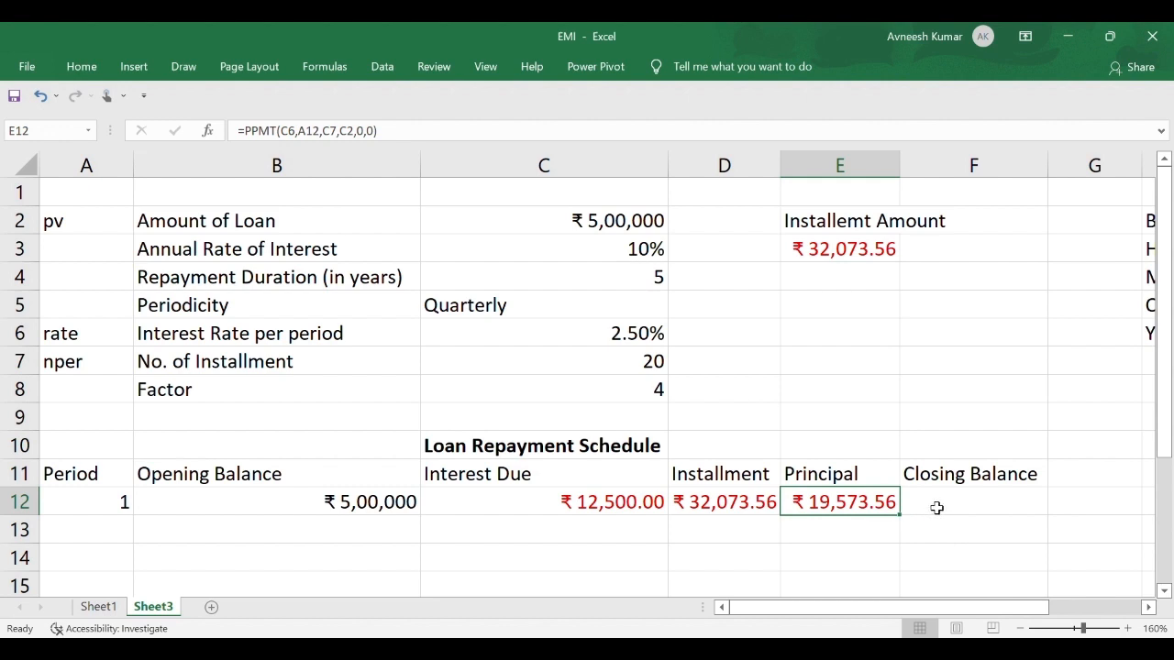
Calculate the Closing Balance in F12 by subtracting the principal from the opening balance with =B12-E12.
click(936, 507)
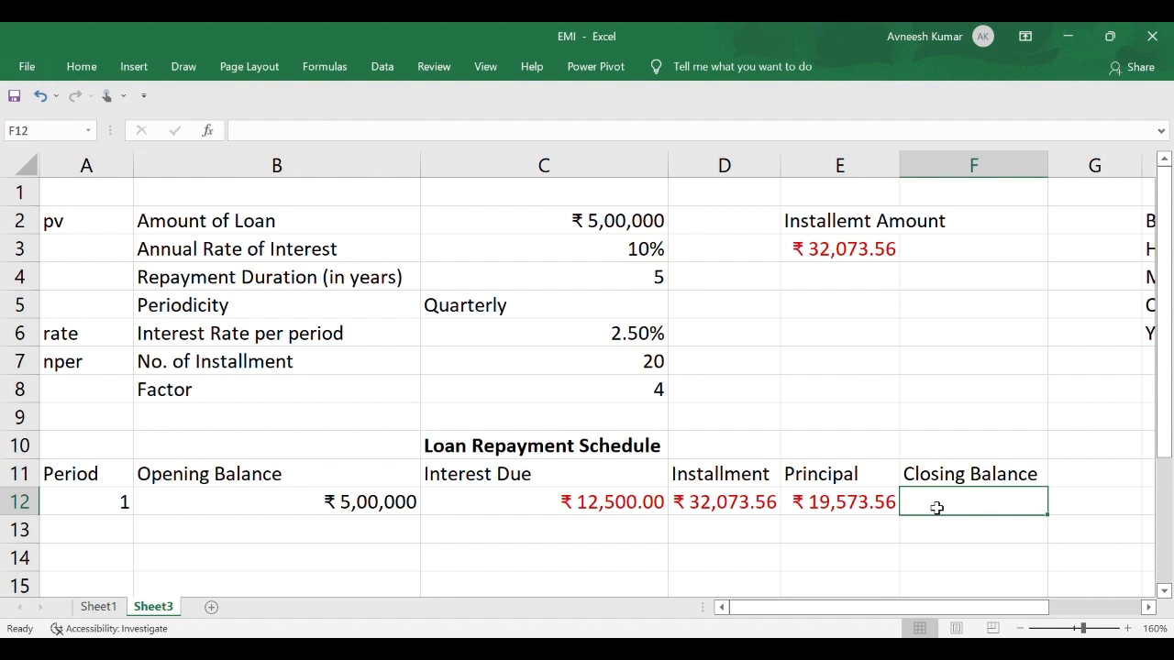
text(=)
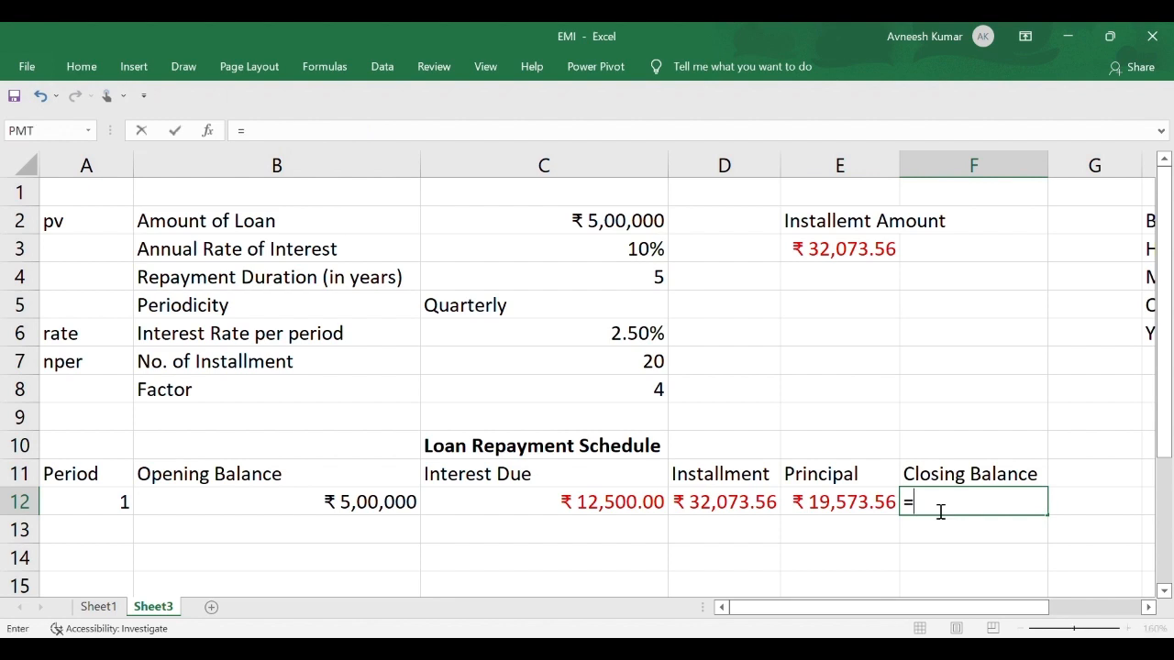
click(366, 504)
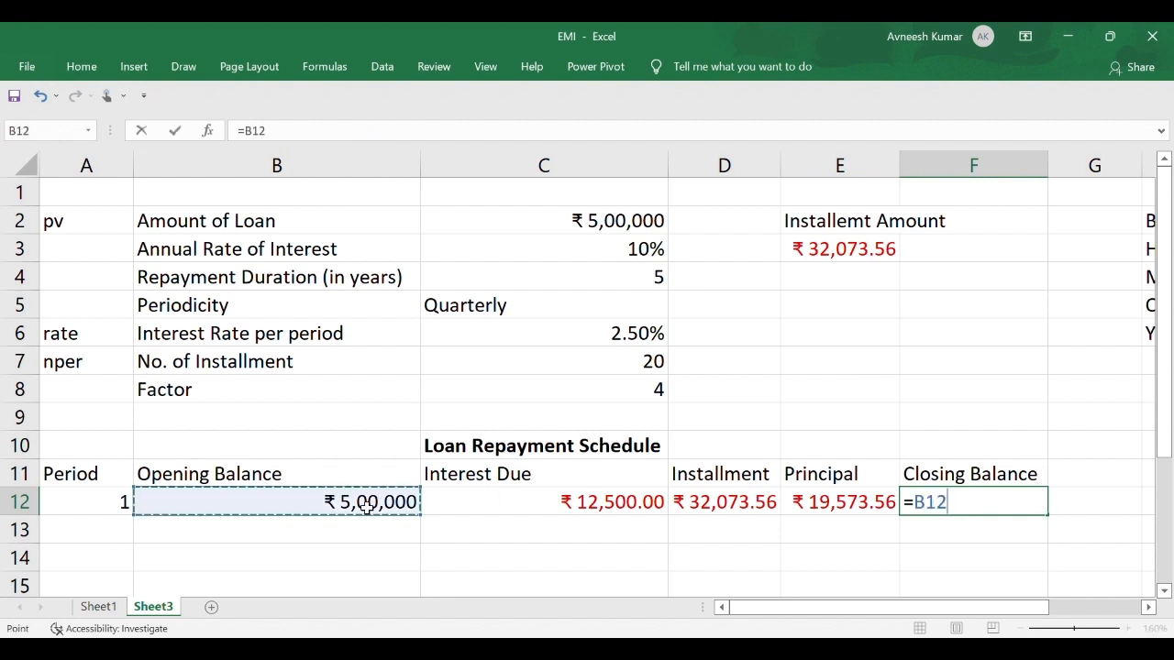
text(-)
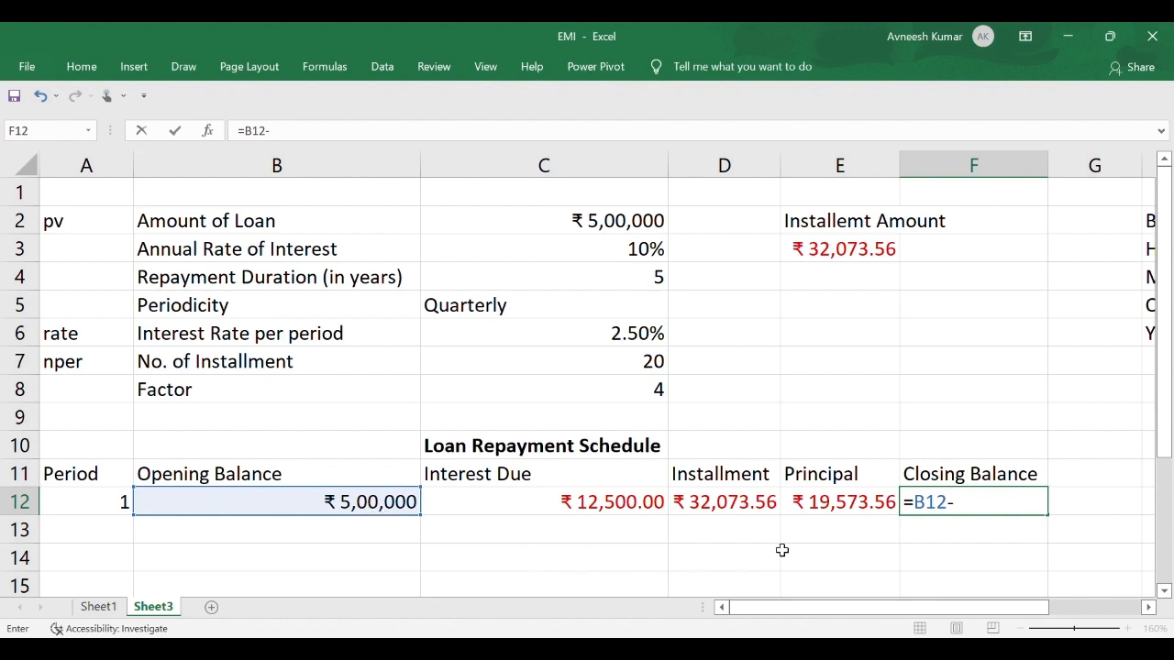
click(832, 511)
key(Return)
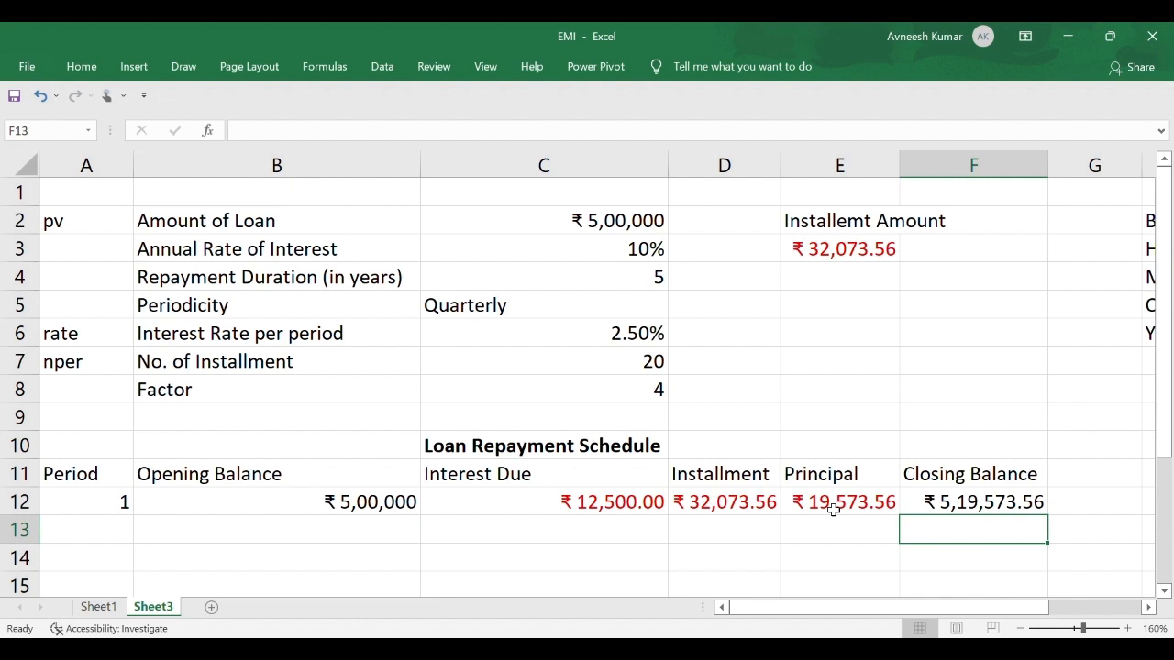
Change the Closing Balance formula in F12 to =B12+E12.
click(928, 502)
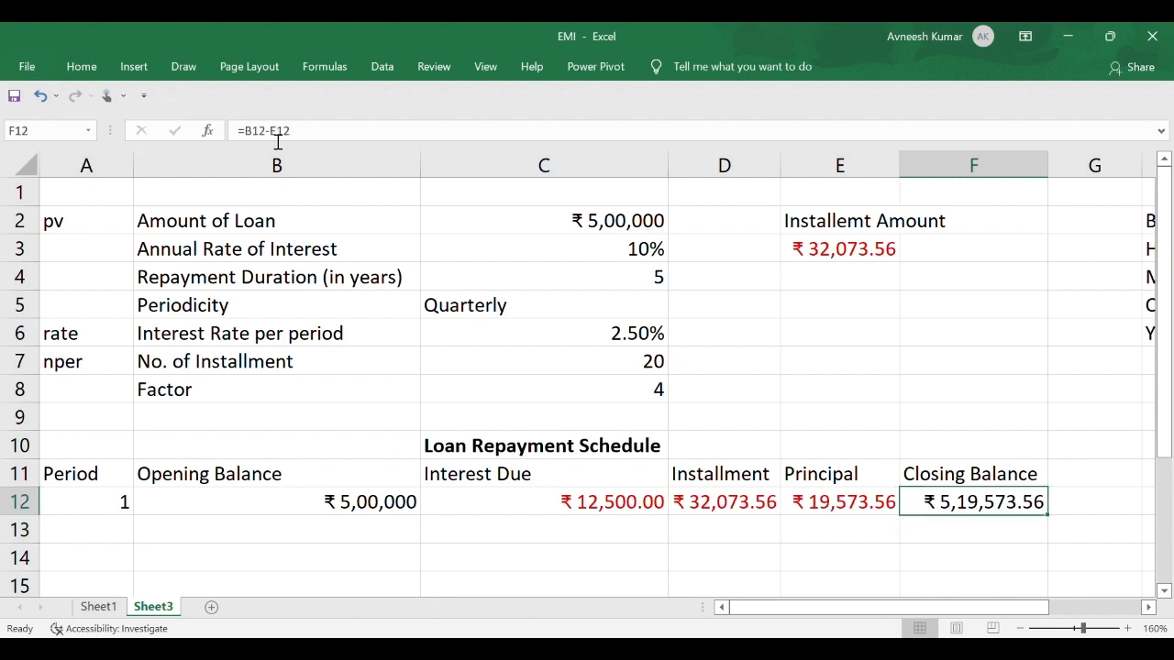
key(F2)
key(BackSpace)
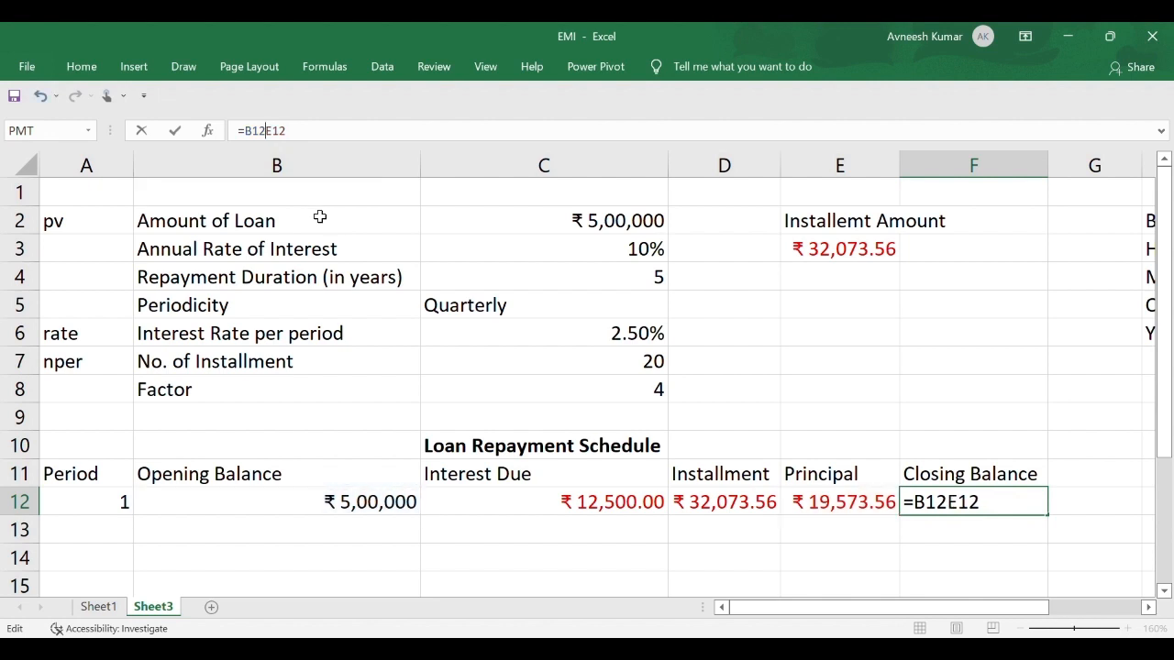
text(-)
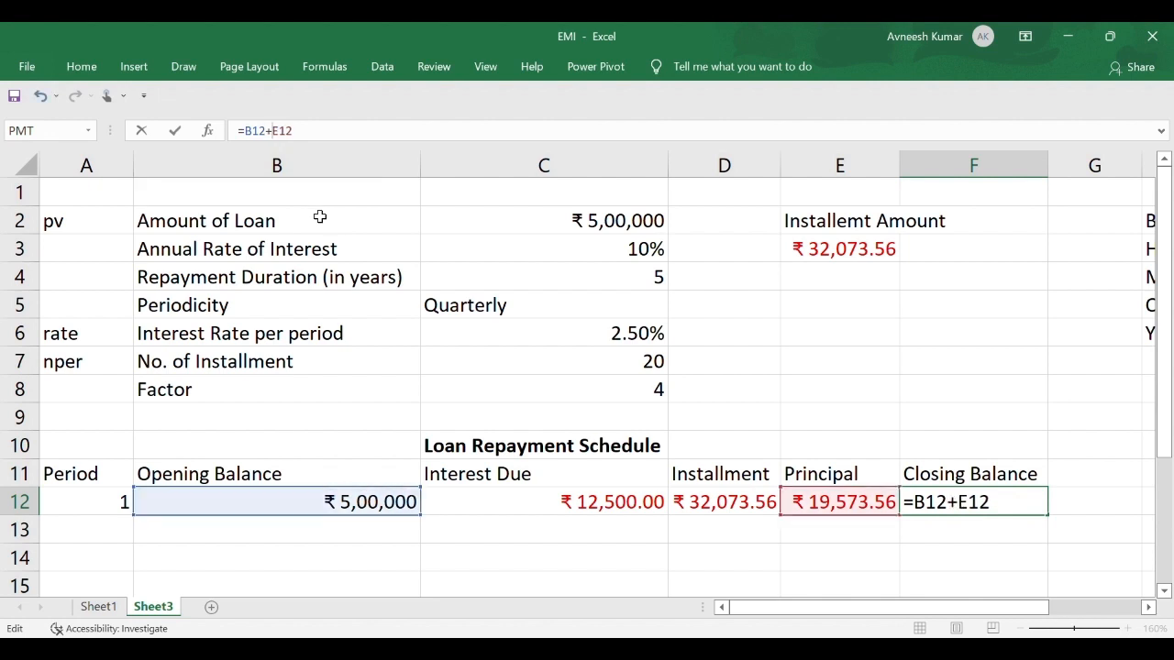
key(Return)
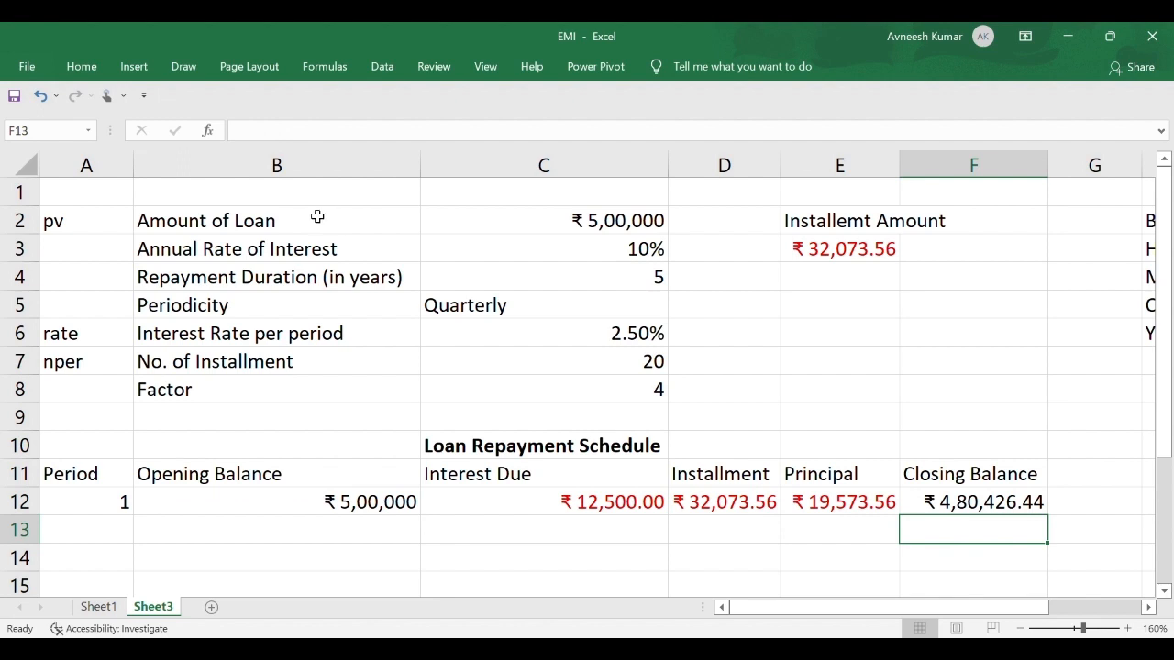
Test the Periodicity in C5 with Monthly, Quarterly, Bi-Monthly and Yearly, and leave it set to Monthly.
click(114, 538)
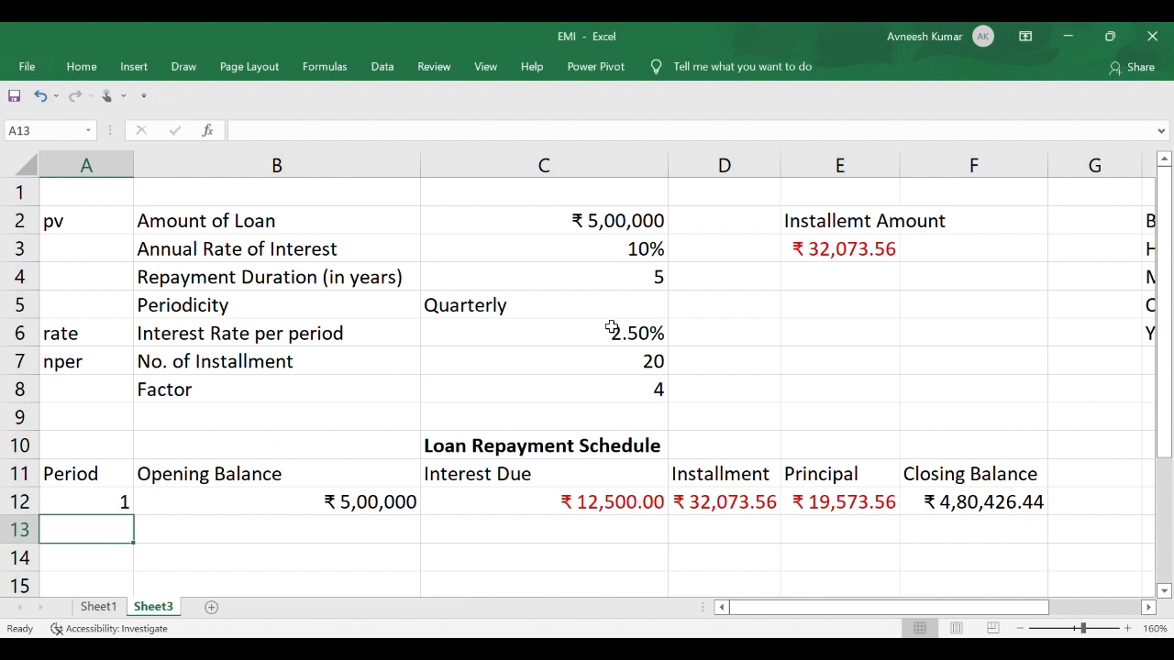
click(642, 305)
click(675, 310)
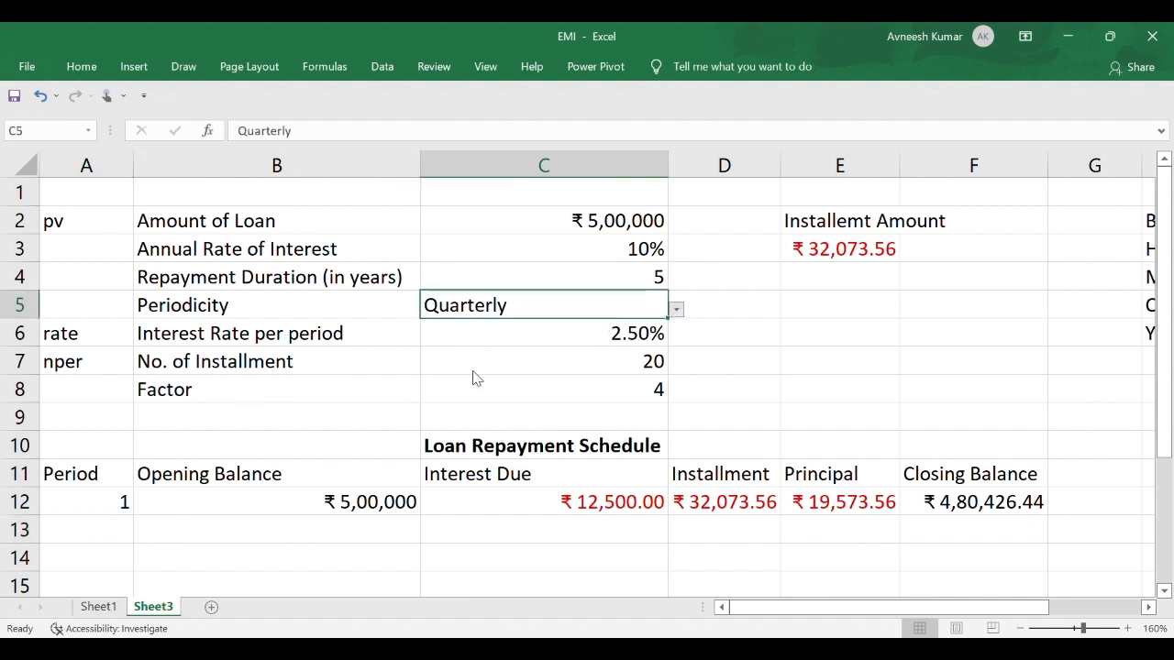
click(473, 372)
click(676, 309)
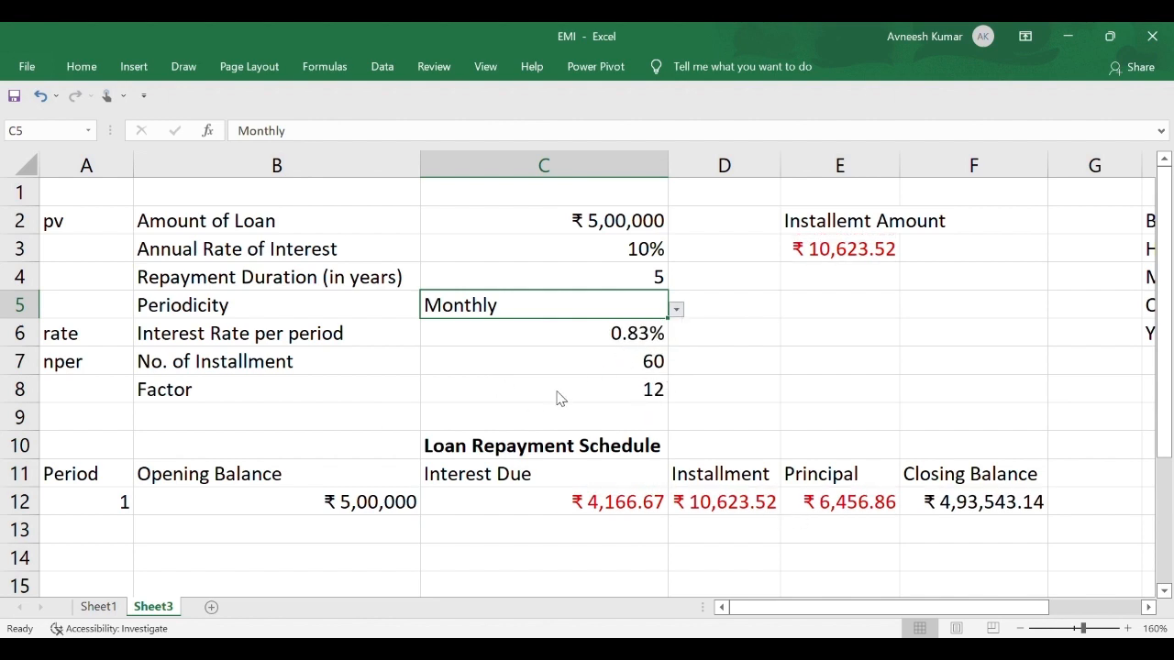
click(558, 398)
click(676, 310)
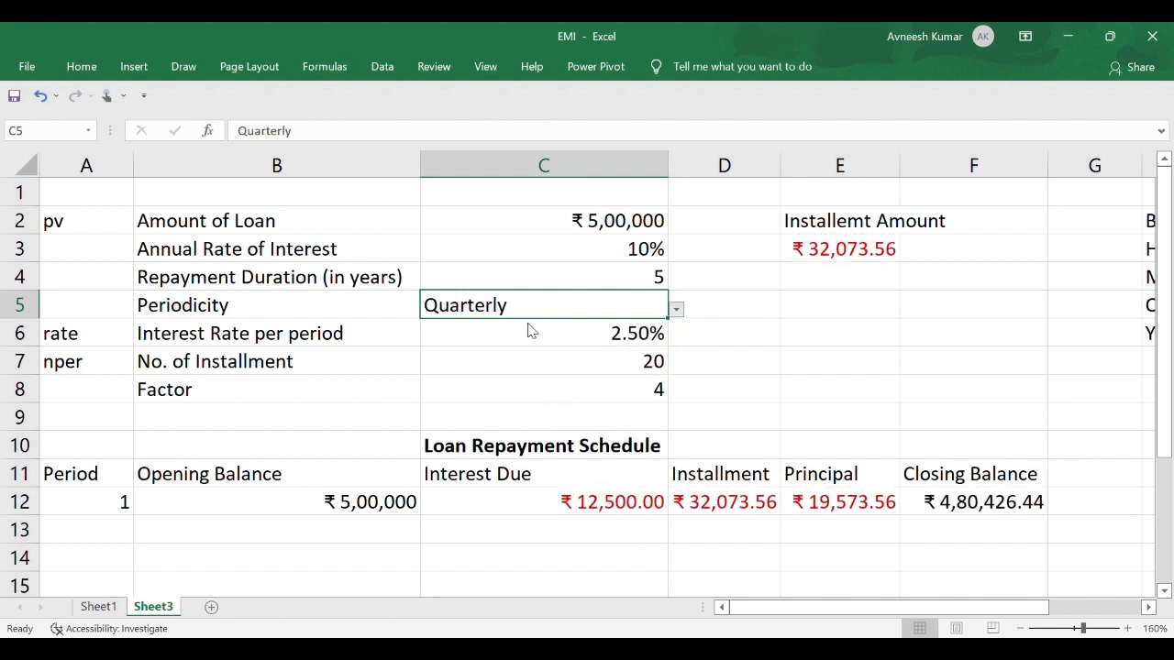
click(508, 383)
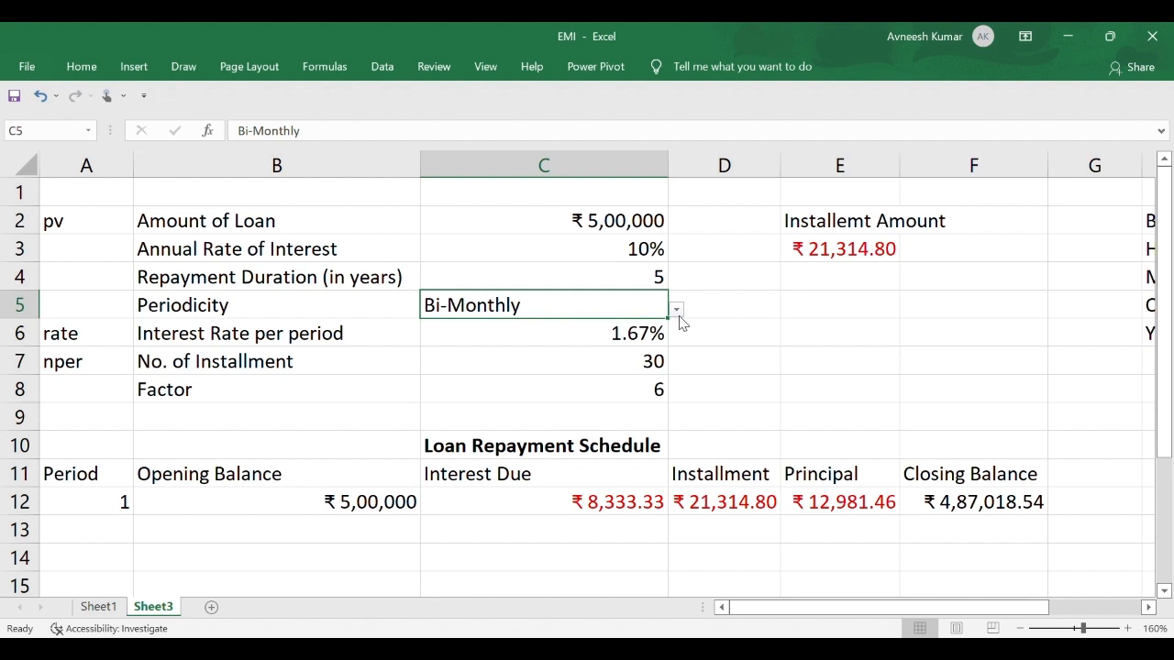
click(532, 409)
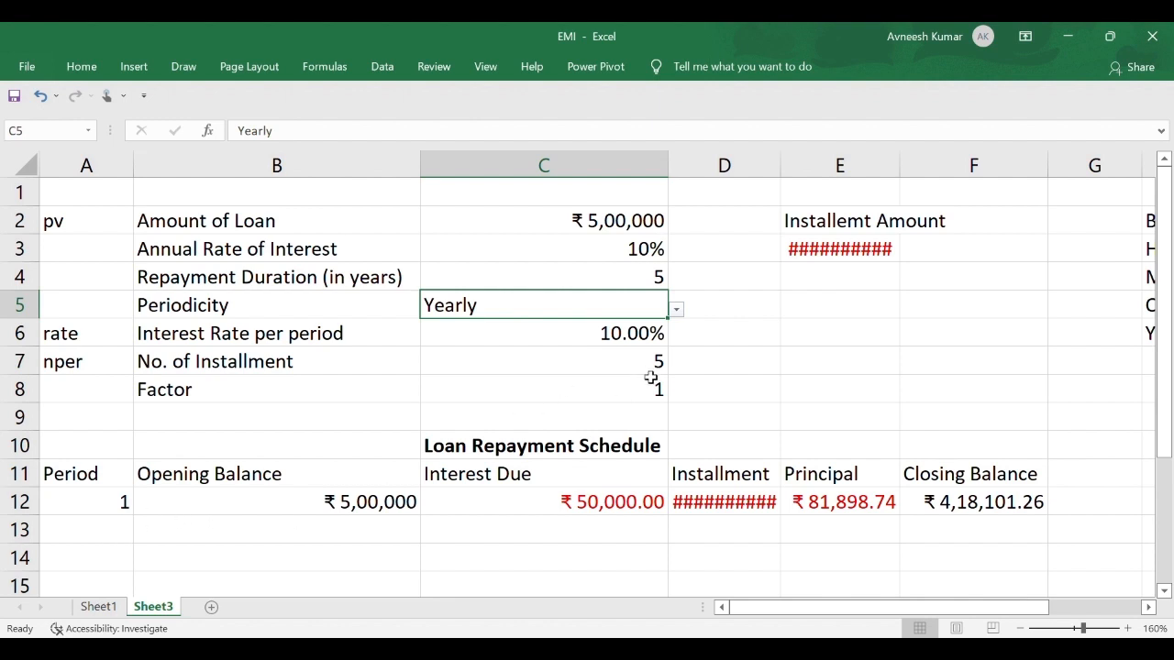
click(676, 309)
click(508, 375)
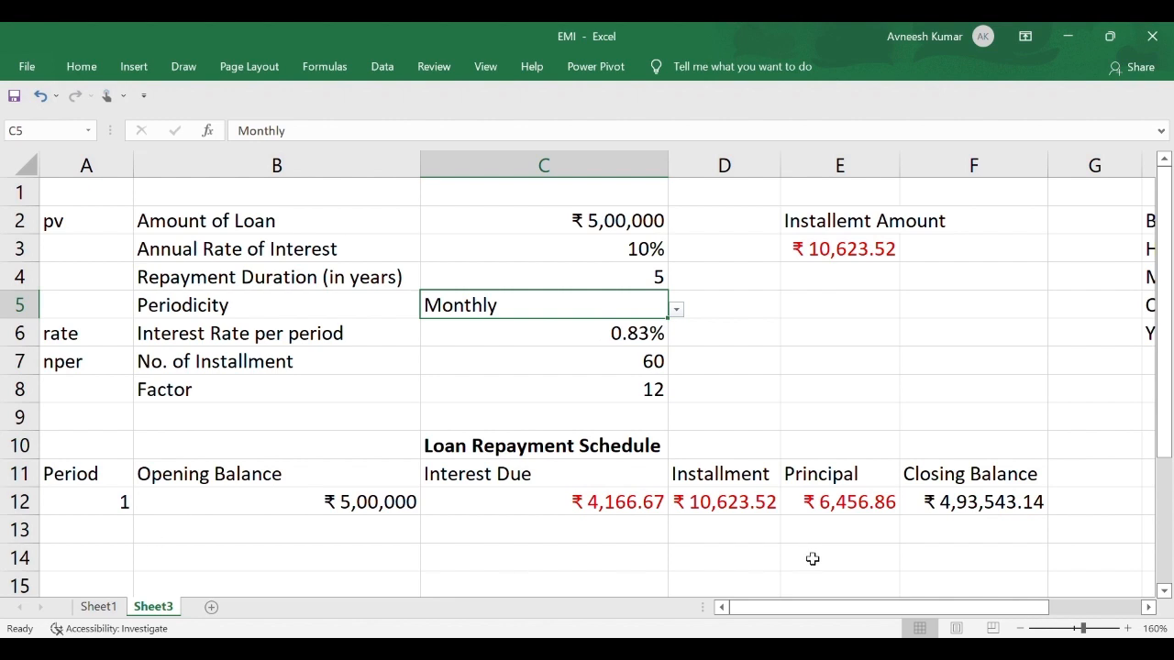
Enter =IF(A12<C7,A12+1,"") in A13 to number the next Period up to the number of installments.
click(95, 534)
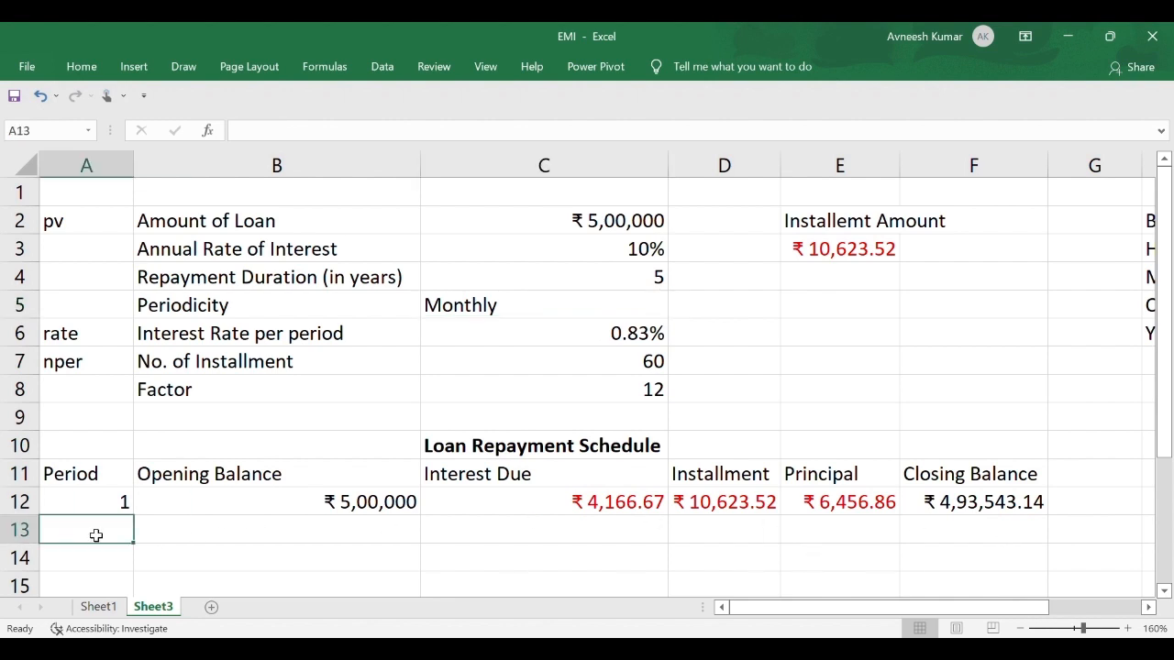
text(=)
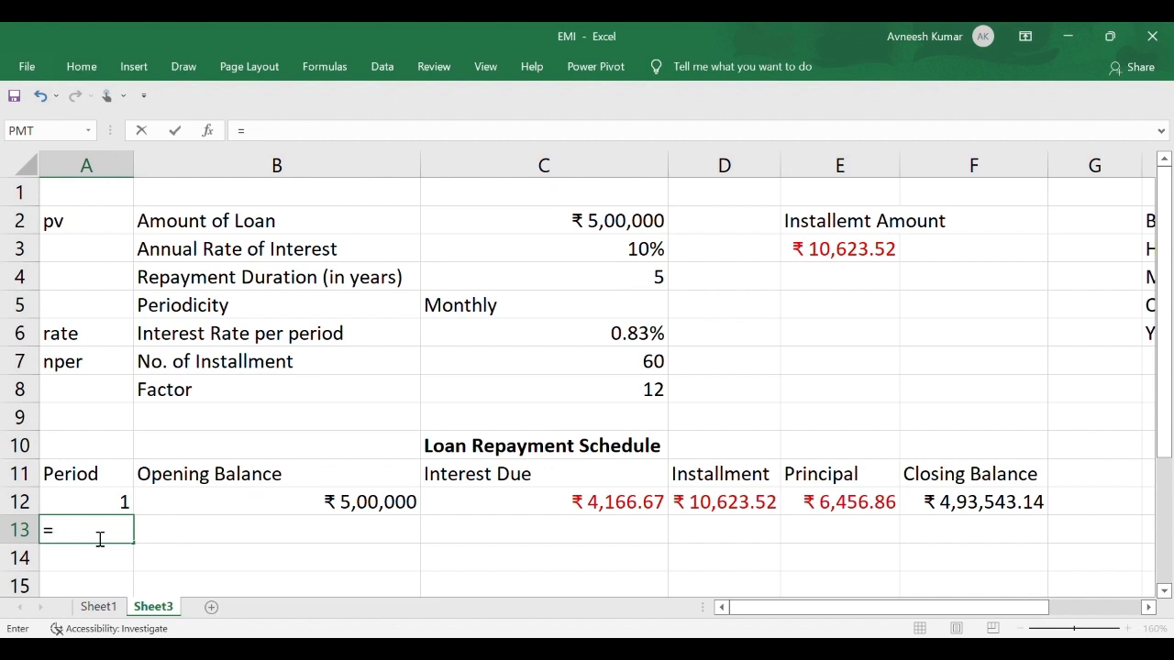
text(IF)
text(()
click(106, 508)
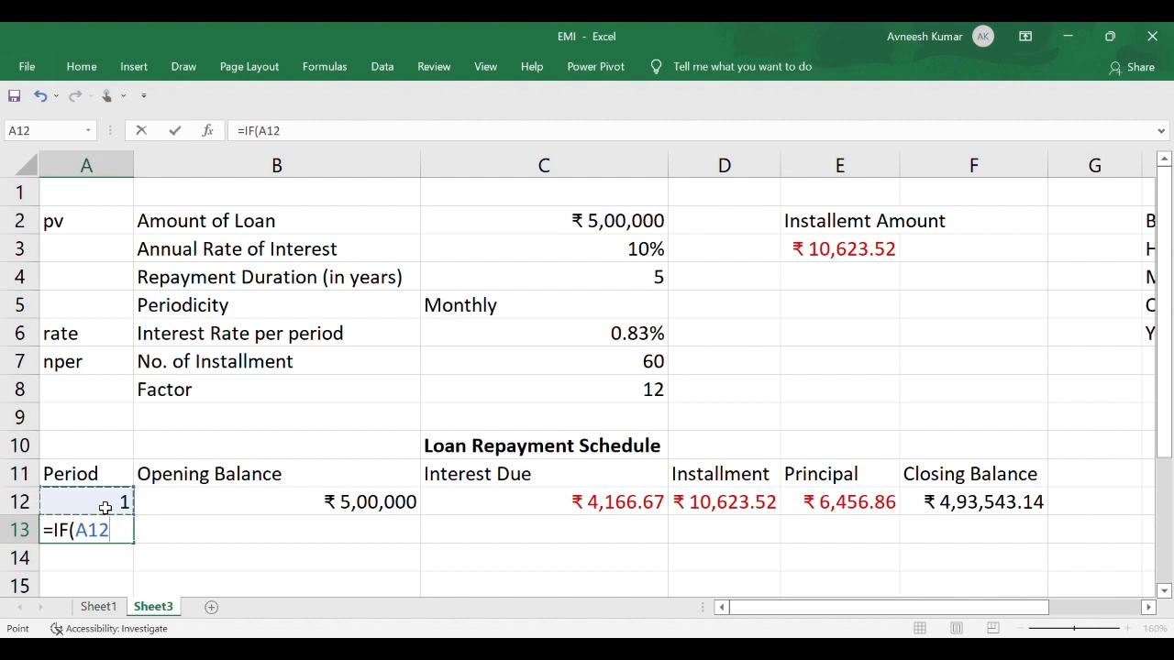
text(<)
click(581, 369)
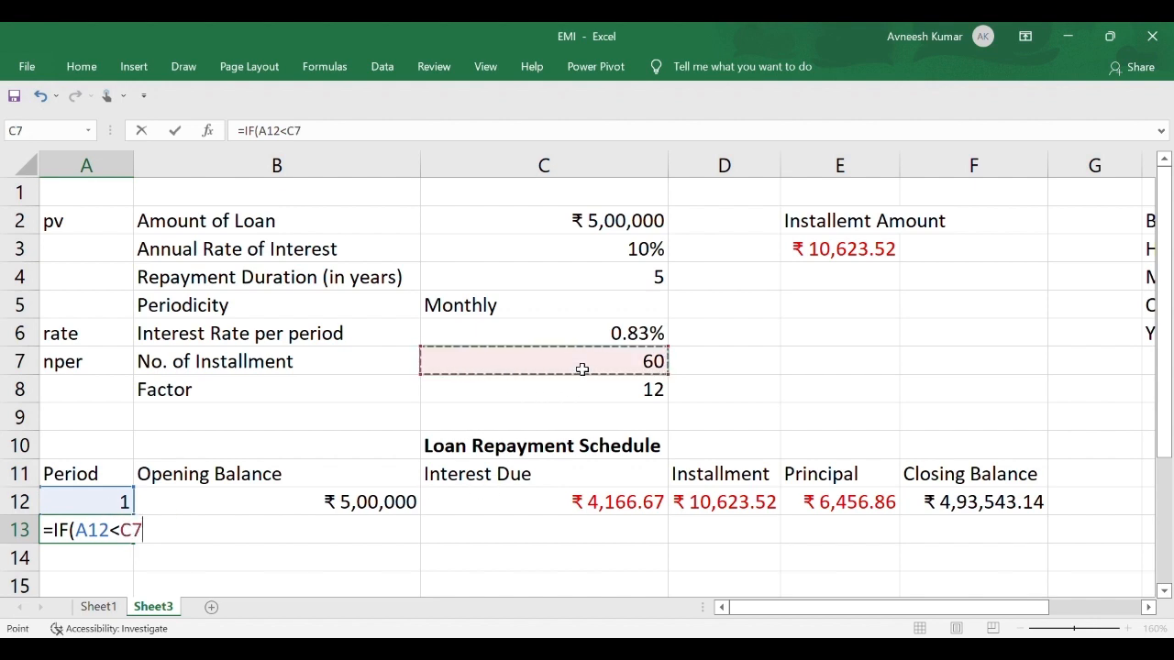
text(,)
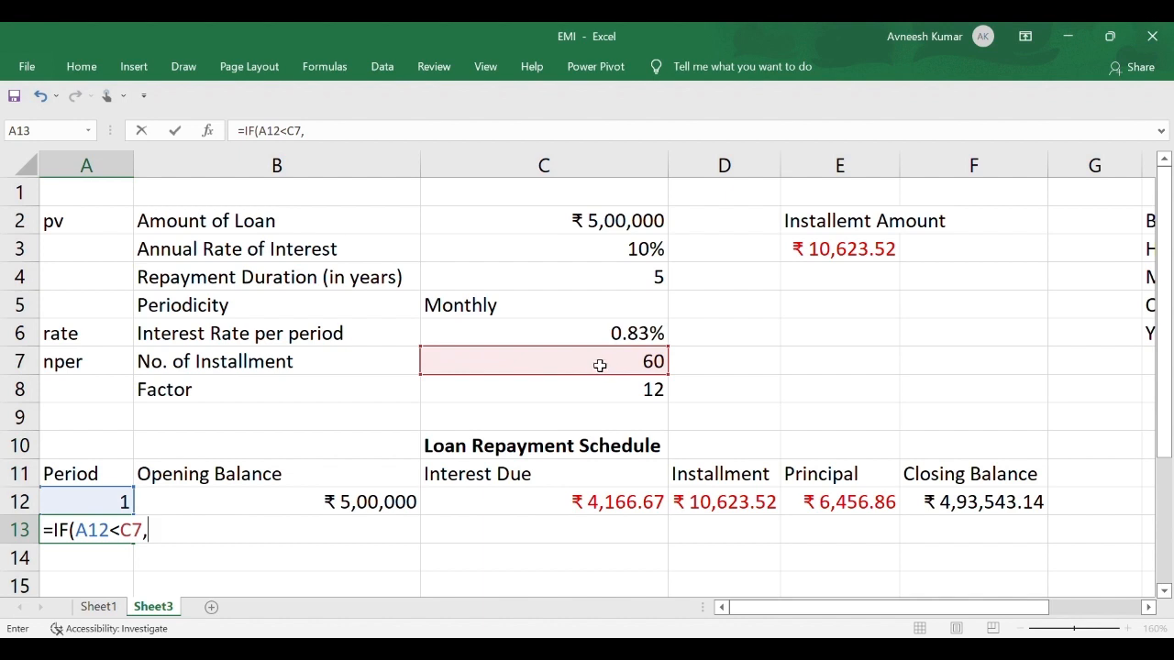
click(103, 507)
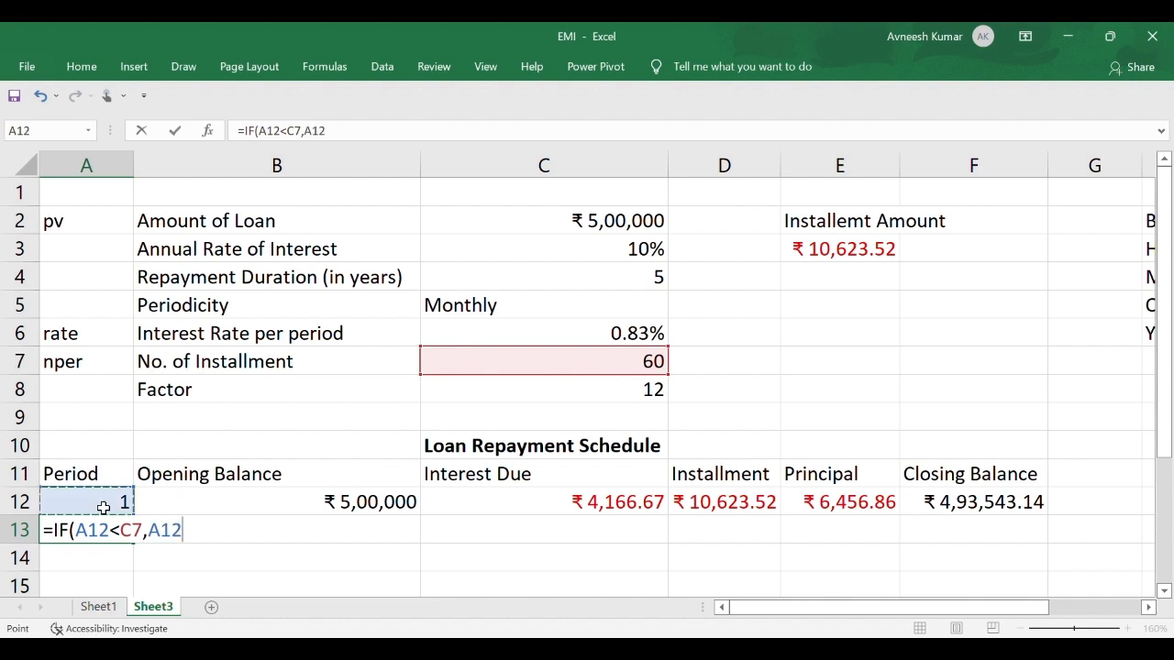
text(+1,"")
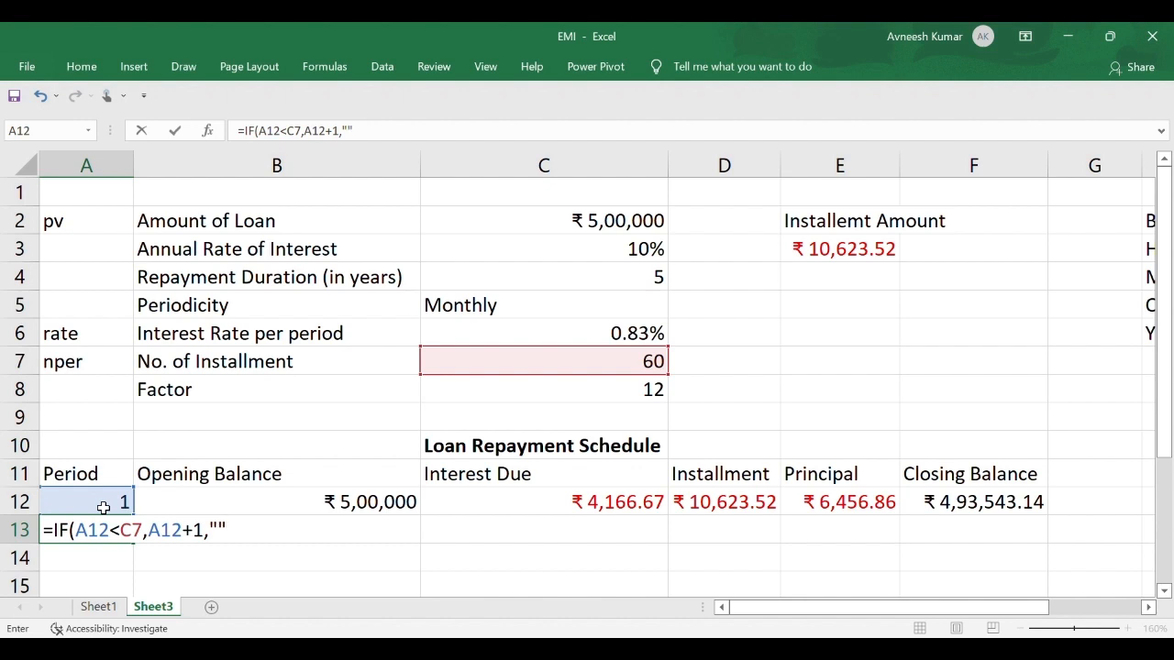
text())
key(Return)
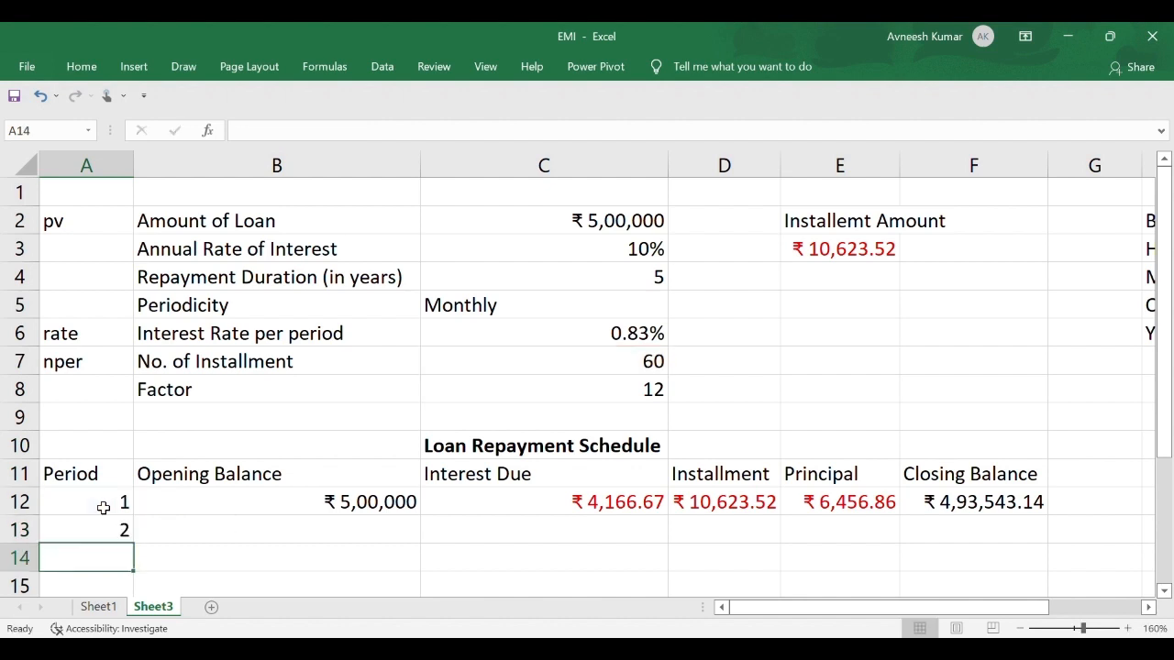
Link the second period's Opening Balance in B13 to the previous Closing Balance with =F12.
click(111, 533)
click(288, 532)
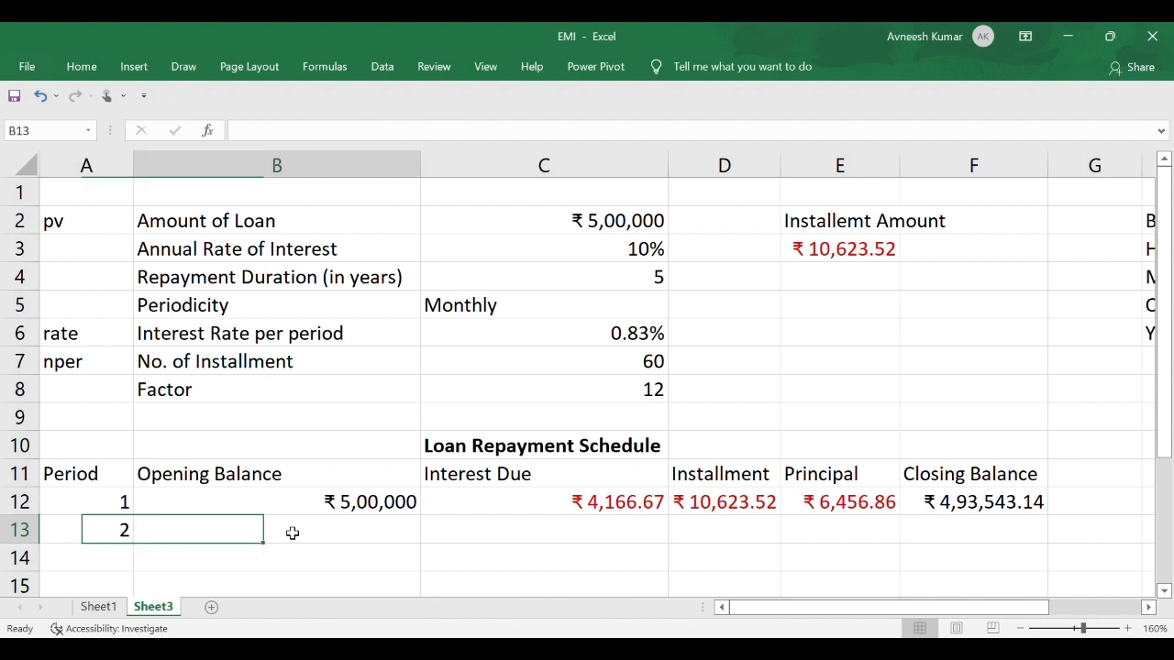
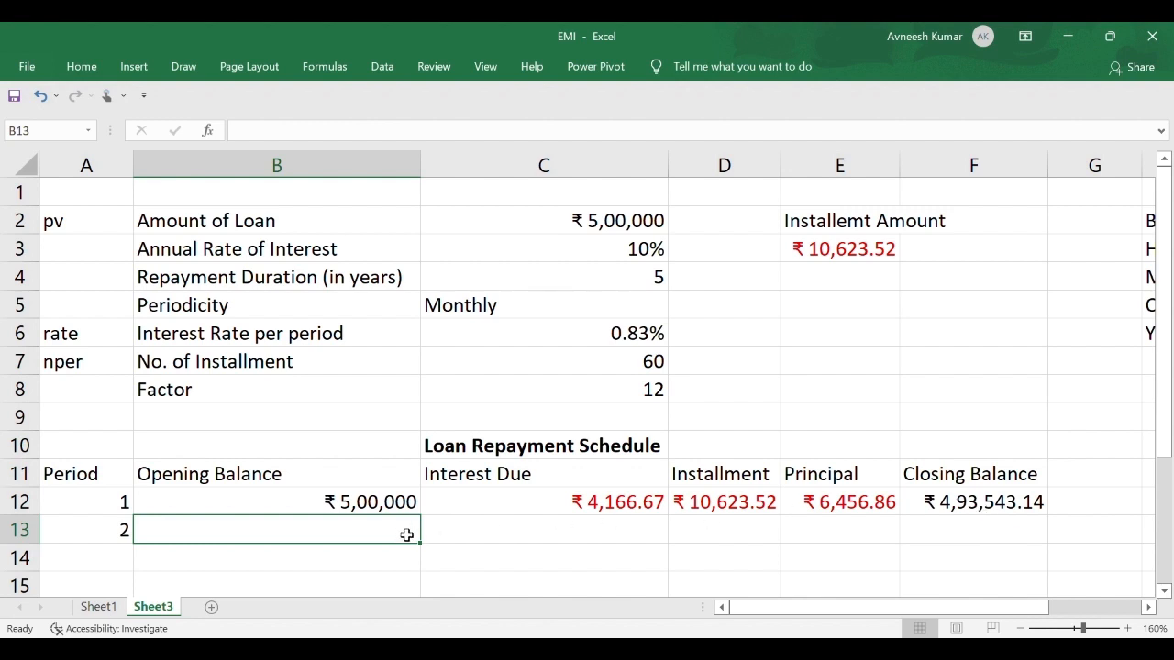
text(=)
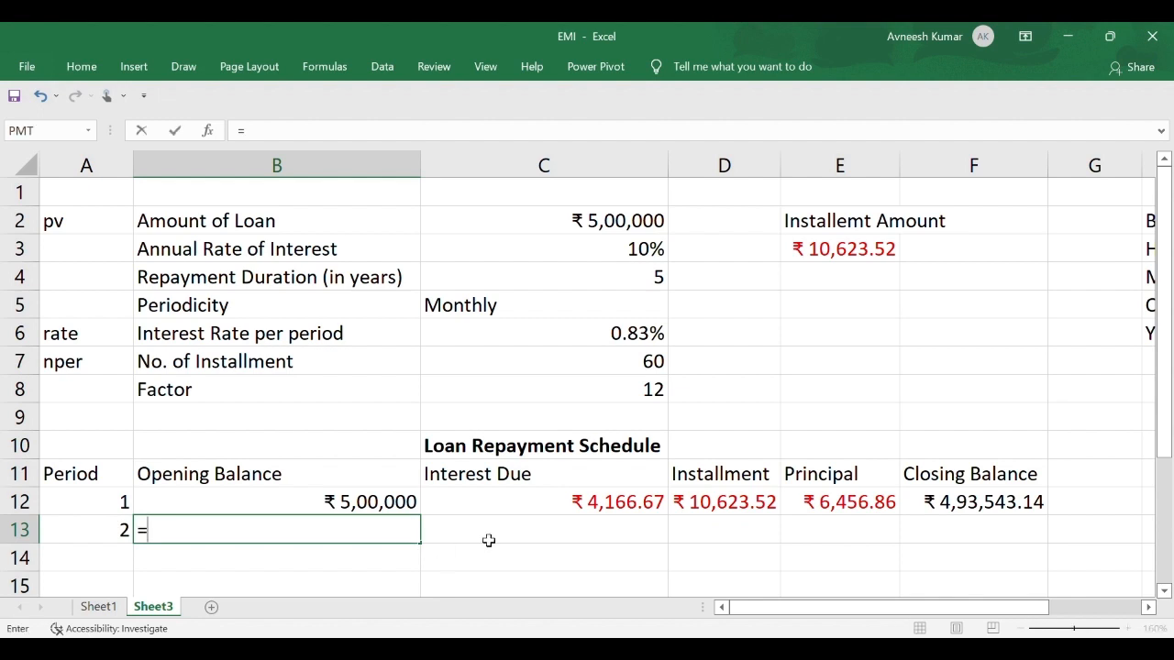
click(944, 510)
key(Return)
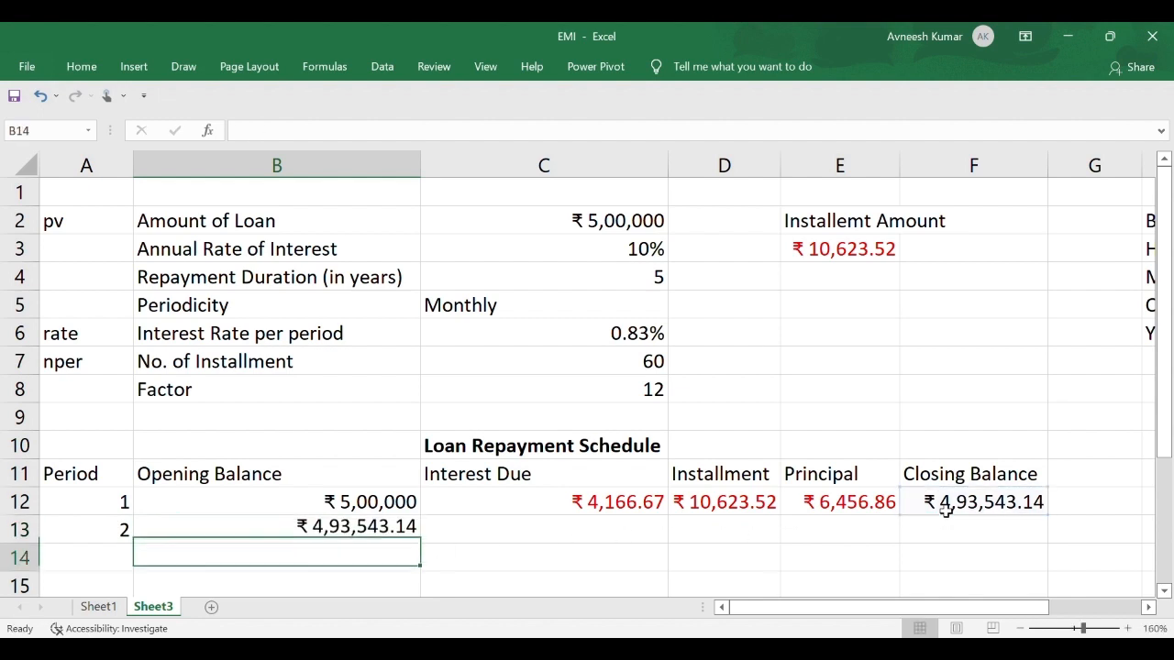
click(362, 532)
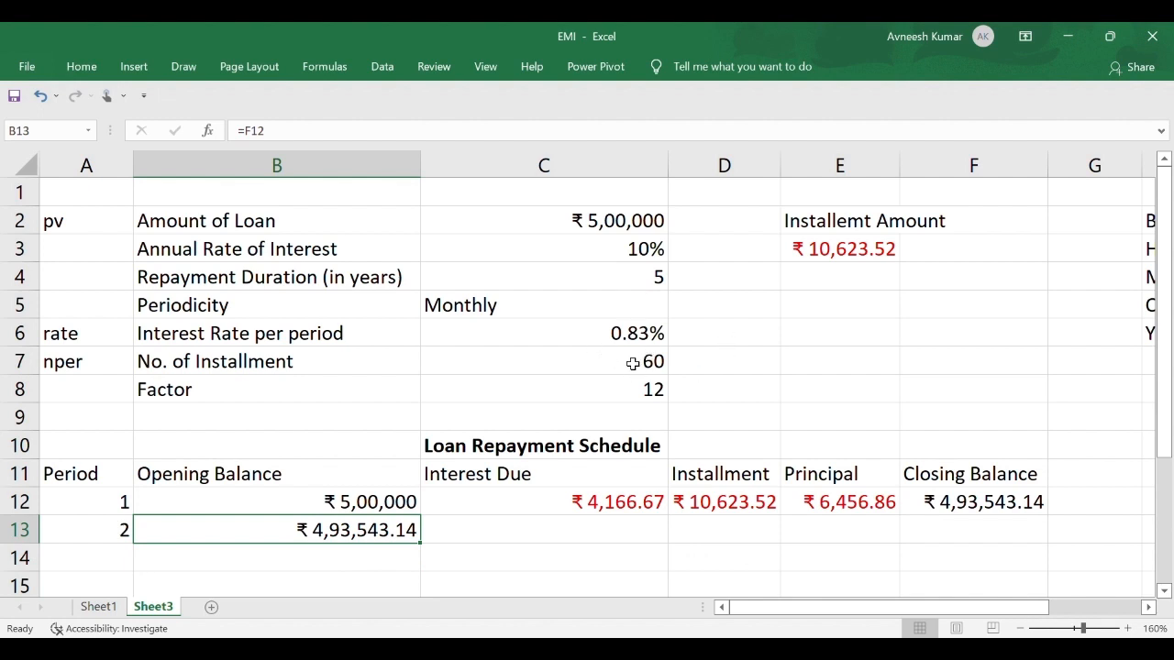
Test the schedule with a Repayment Duration of 1 year and Yearly Periodicity, and return the duration in C4 to 5.
click(588, 278)
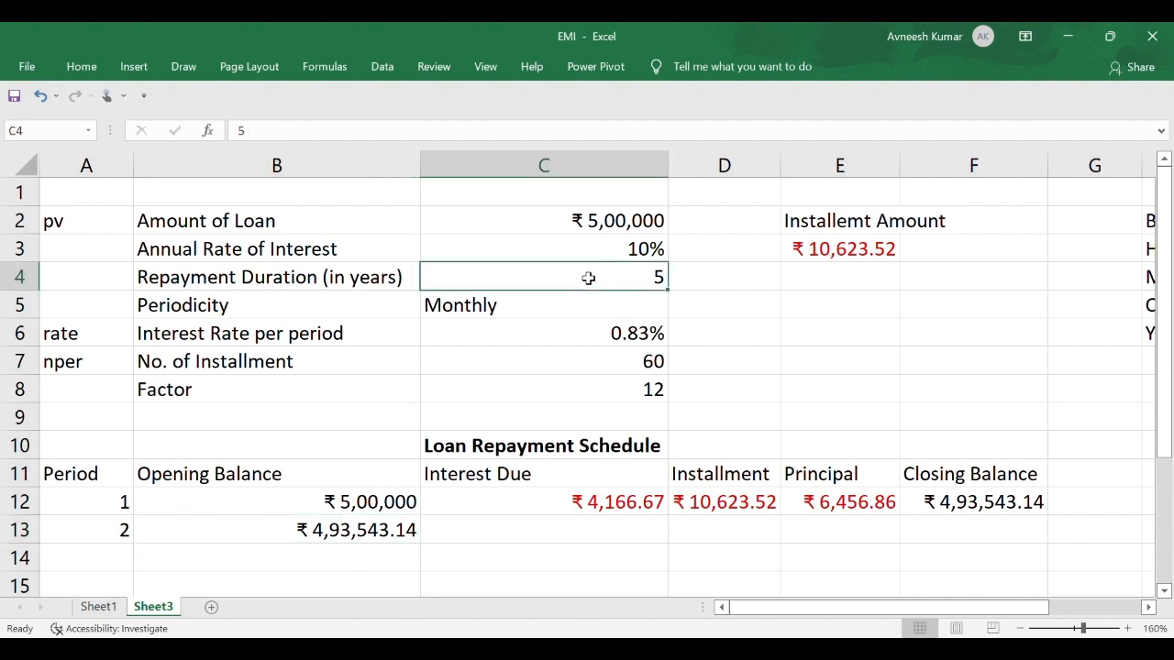
text(1)
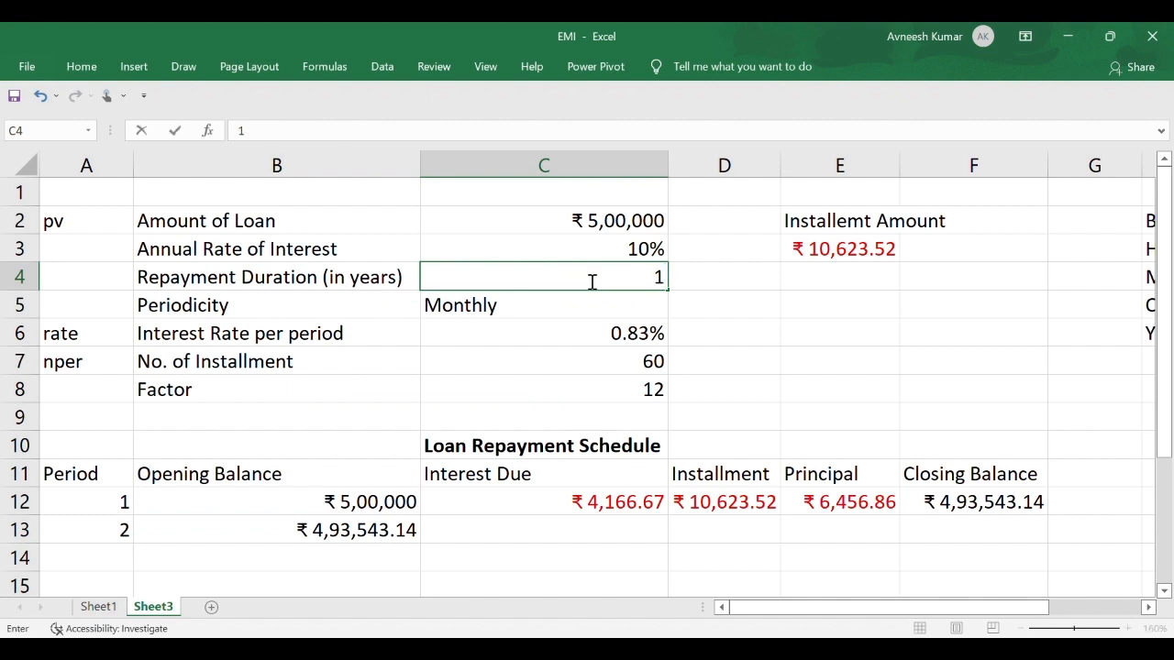
key(Return)
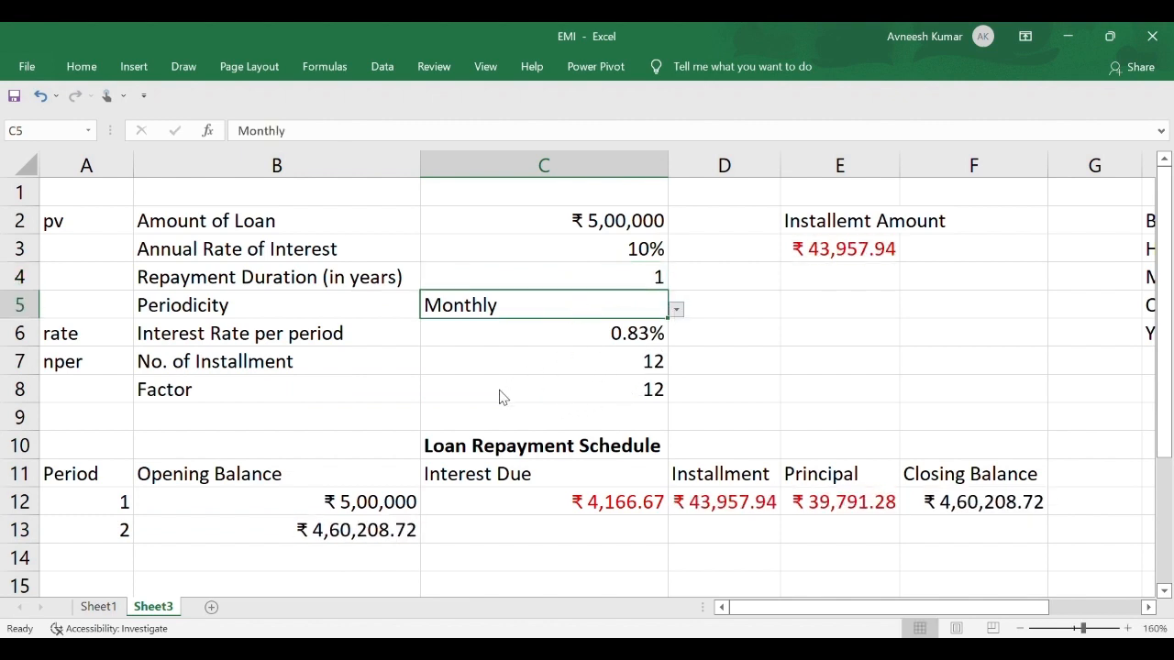
click(482, 412)
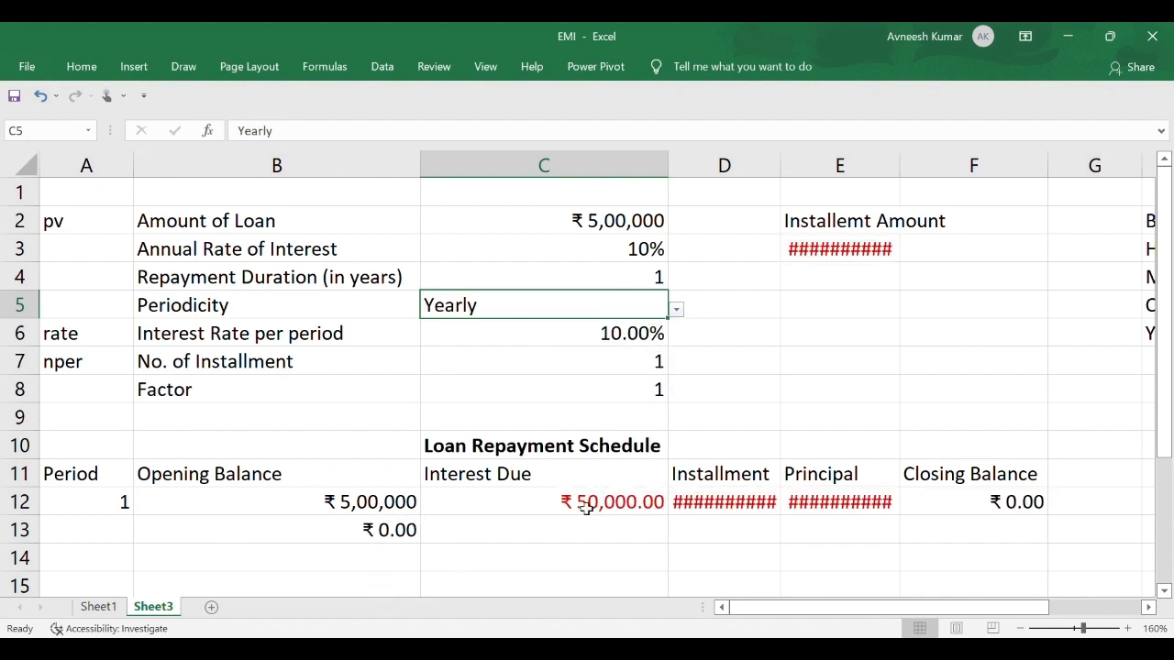
click(354, 538)
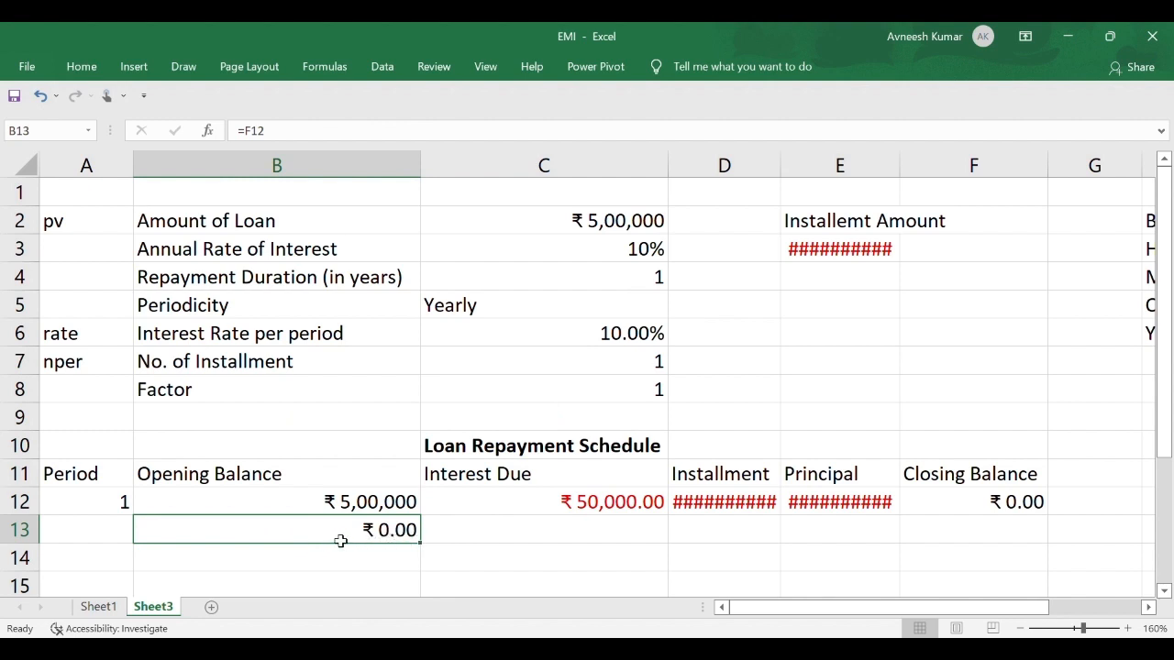
click(631, 288)
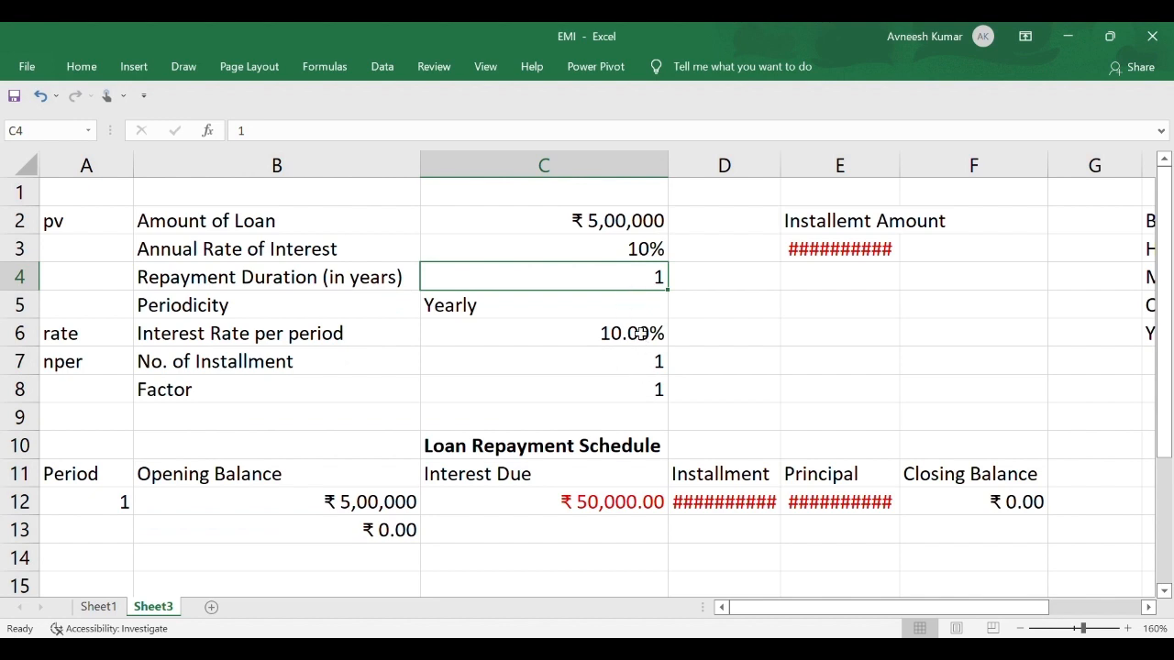
text(5)
click(590, 366)
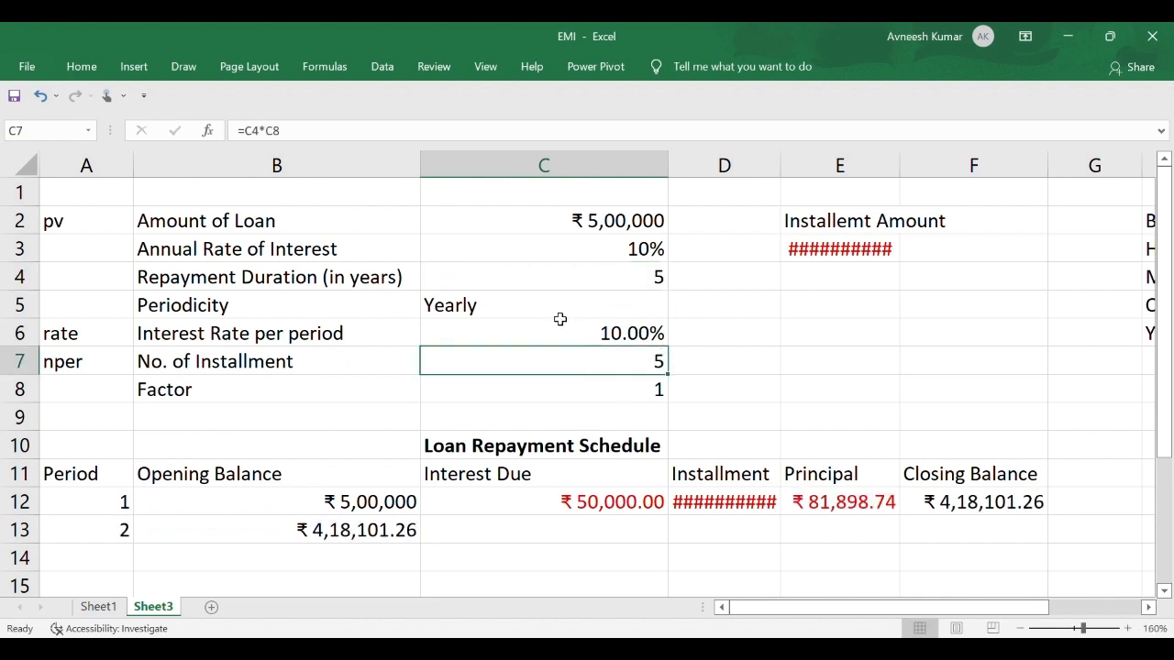
Replace the Opening Balance formula in B13 with =IF(A13="","",F12) so it stays blank without a period.
click(342, 530)
double_click(346, 532)
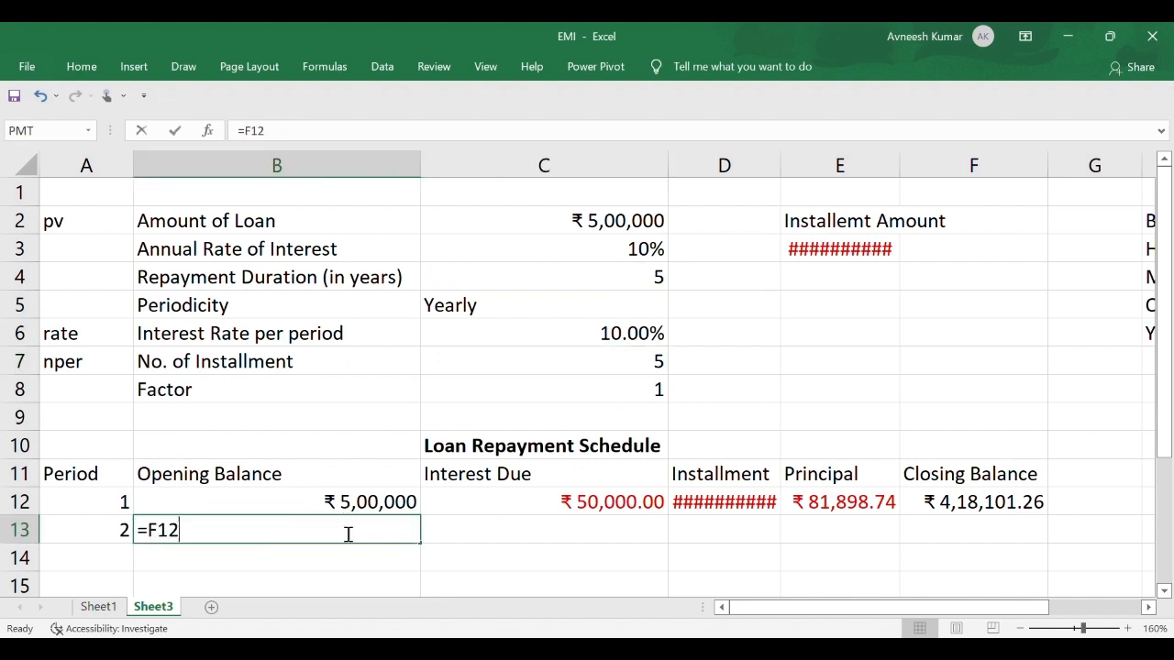
key(BackSpace)
key(BackSpace)
key(BackSpace)
text(IF)
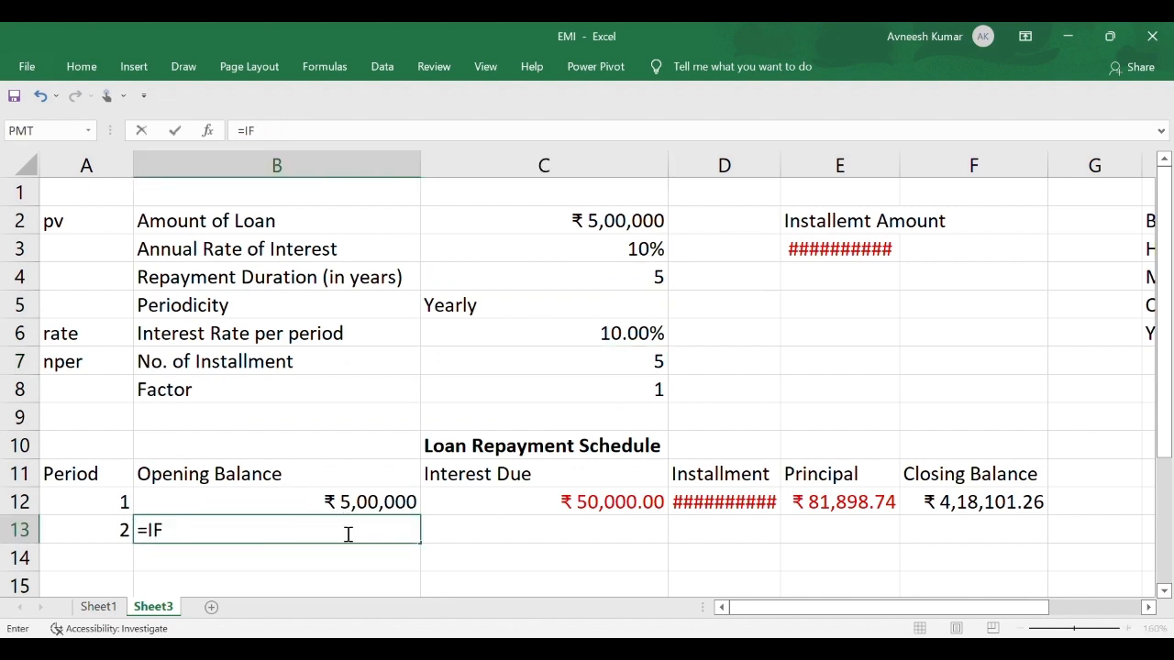
text(()
click(114, 532)
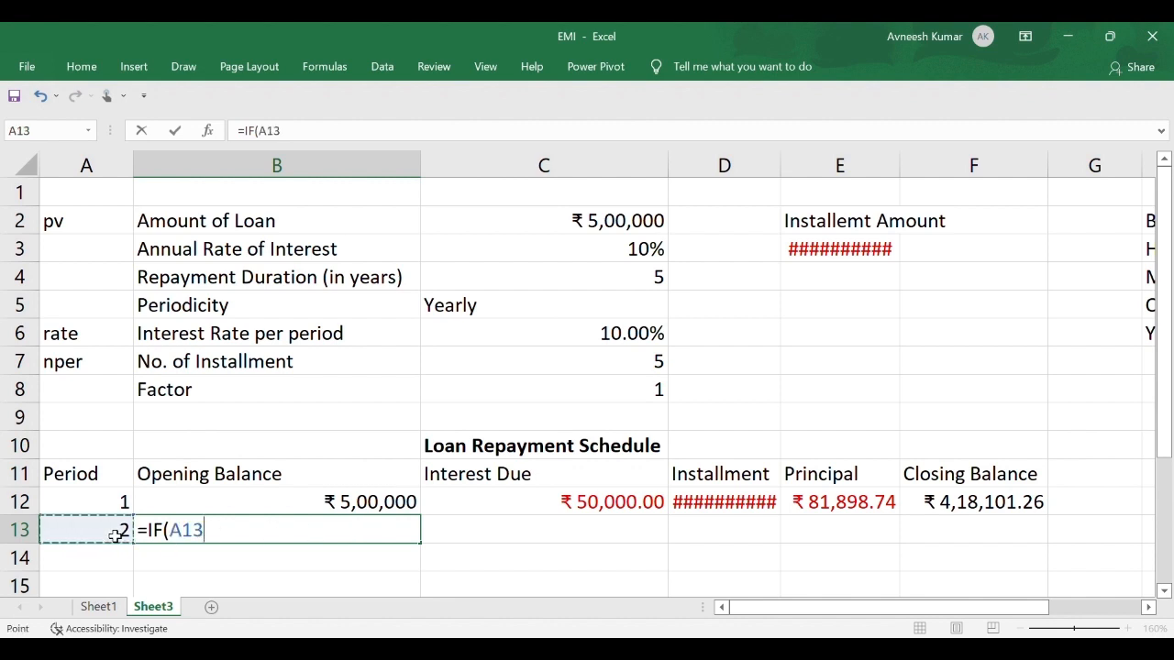
text(="","")
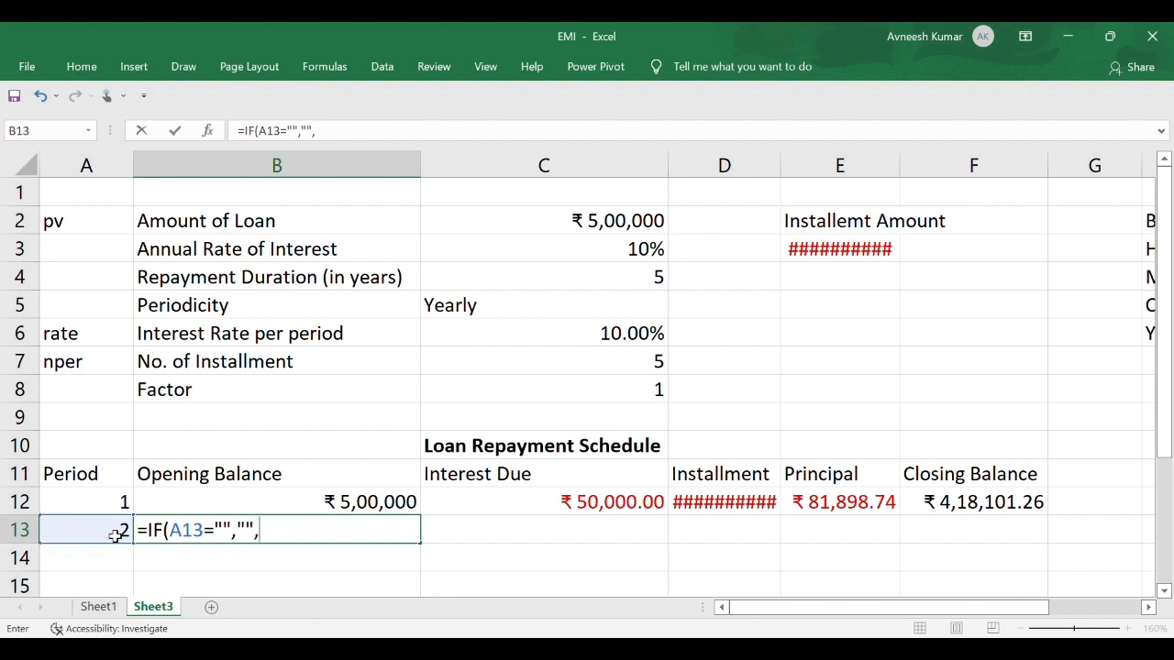
text(,)
click(954, 512)
text())
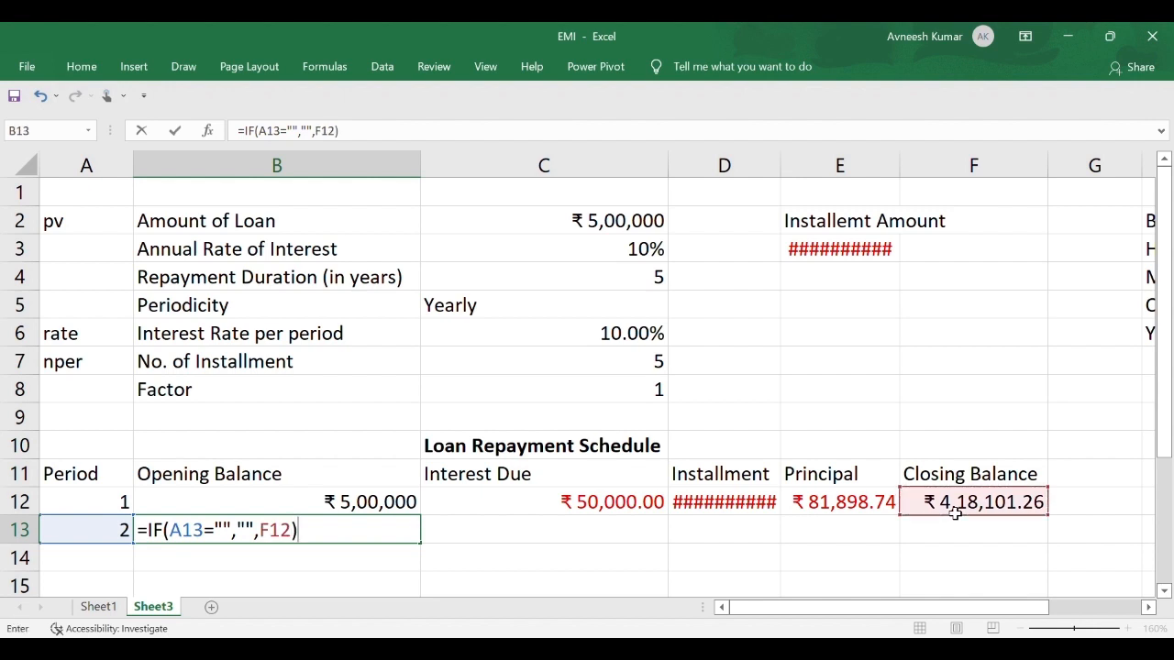
key(Return)
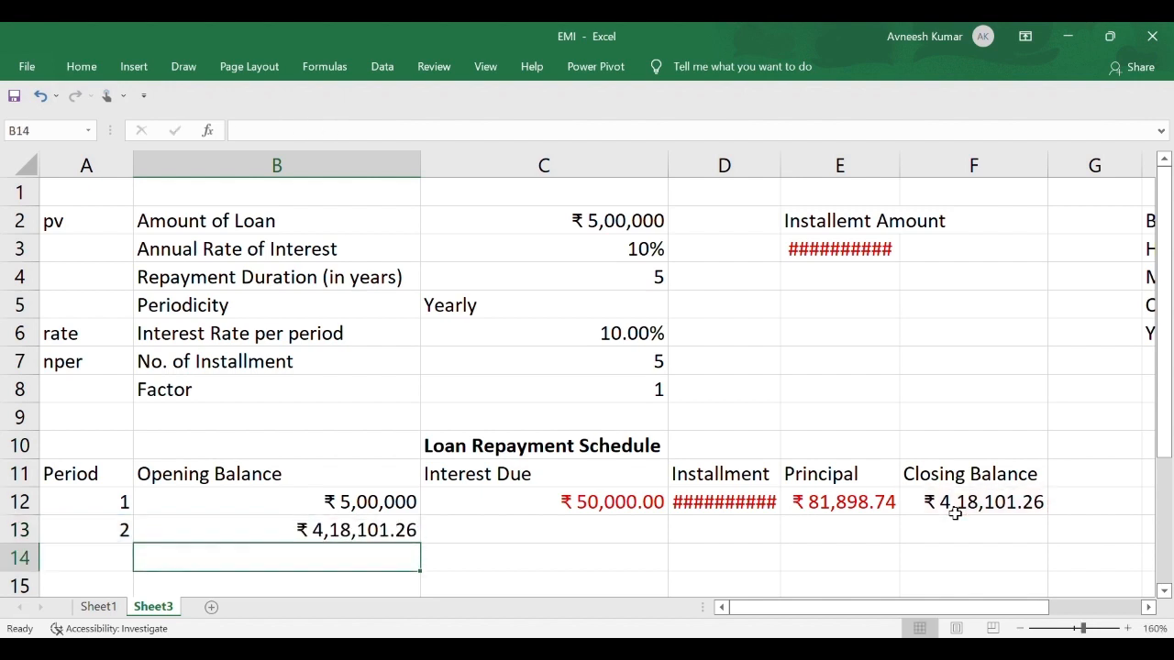
Calculate the second period's Interest Due in C13 with =IF(A13="","",IPMT(C6,A13,C7,C2,0,0)) and format it as currency.
click(538, 538)
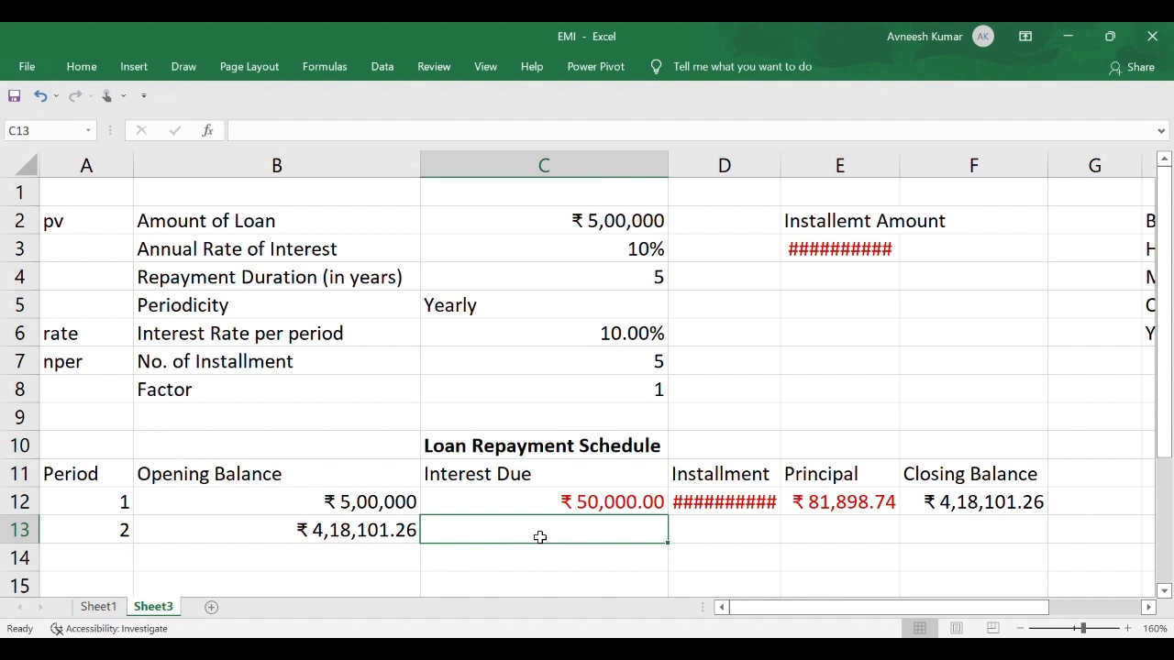
text(=)
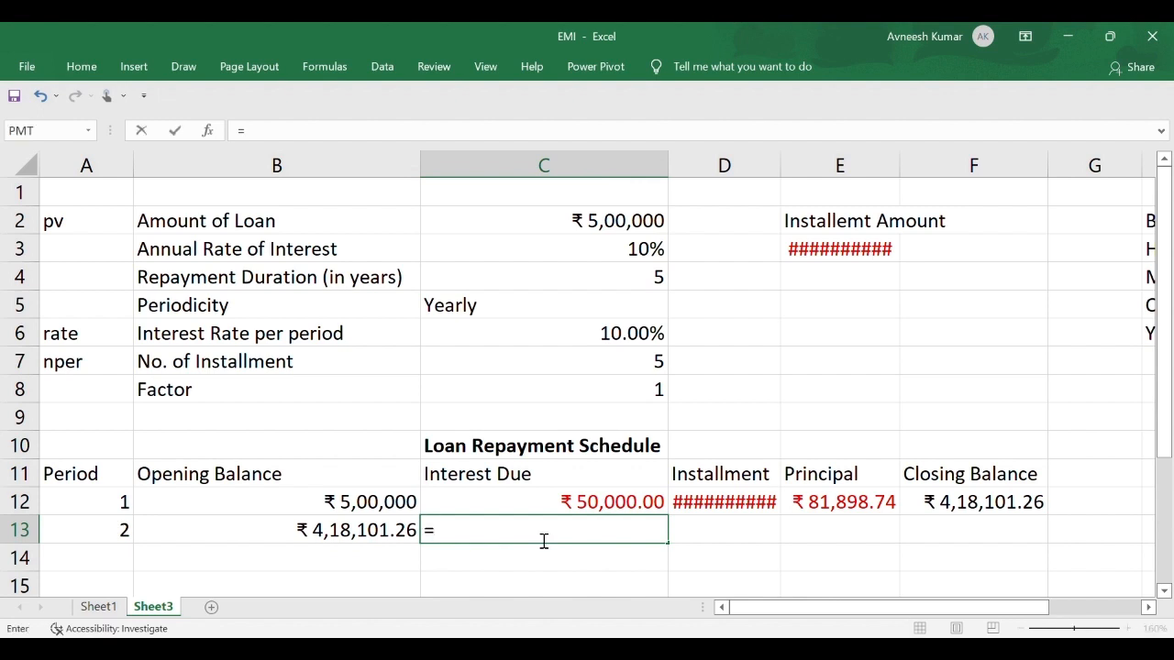
text(IF()
click(95, 537)
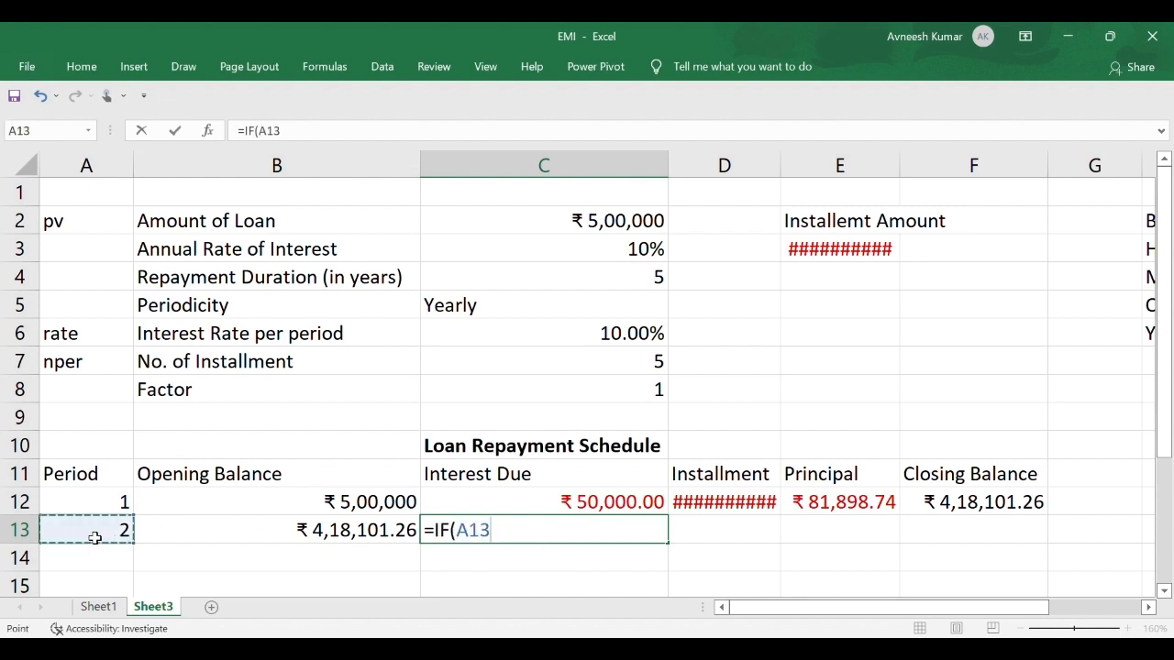
text(="")
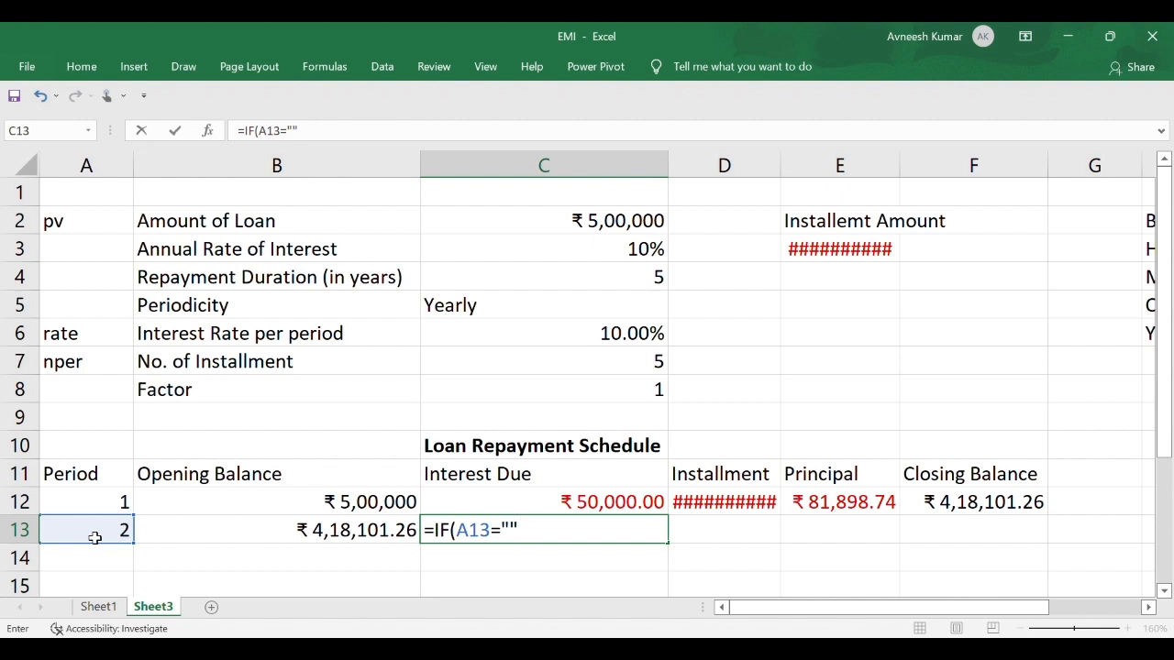
text(,"",)
text(IPMT()
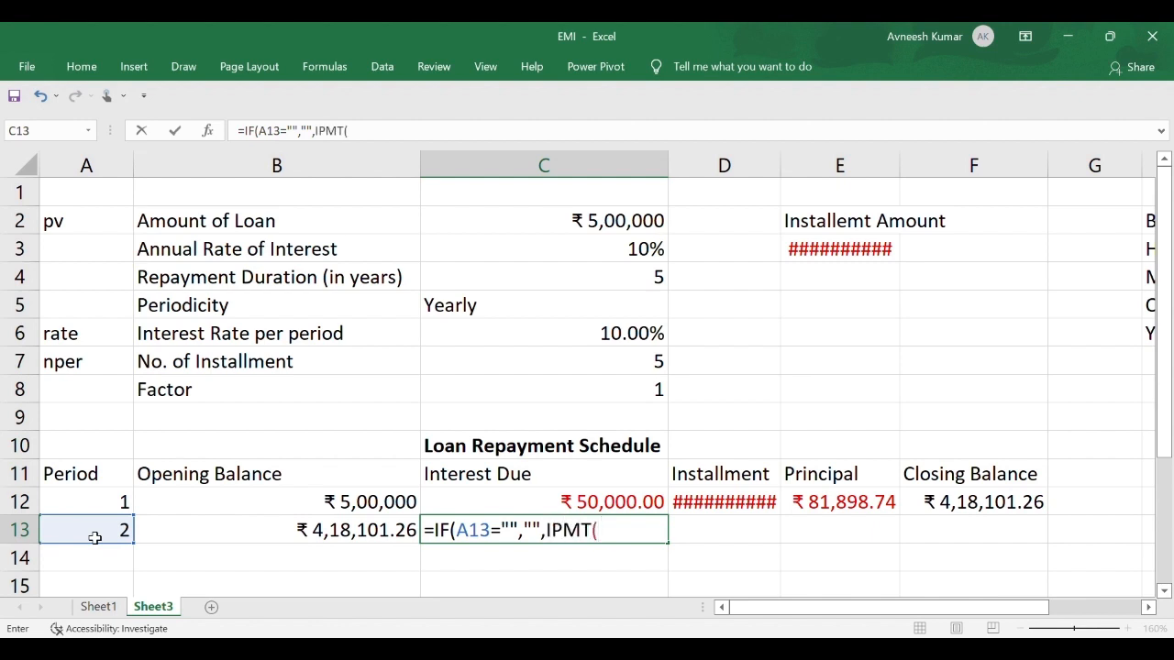
click(514, 335)
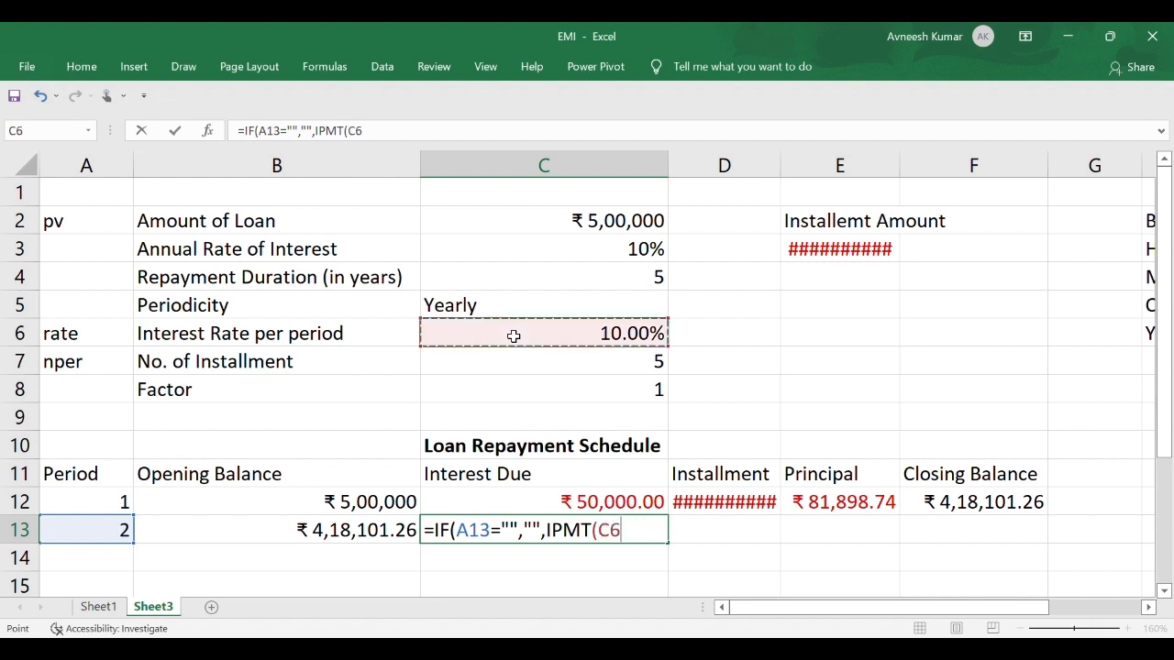
text(,)
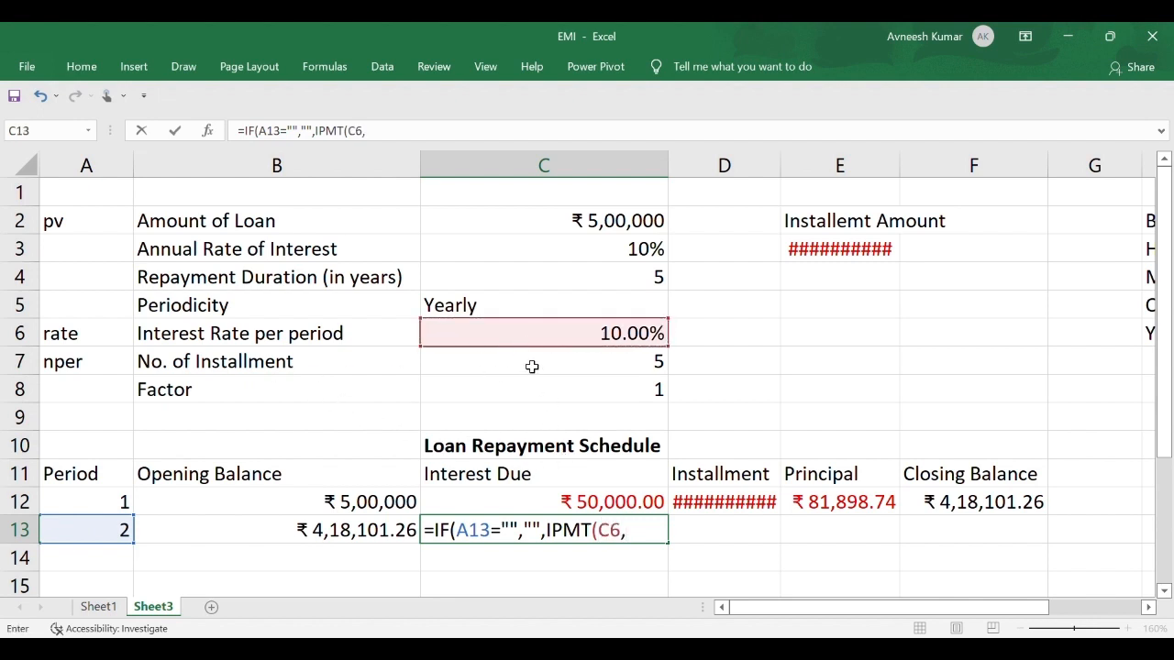
click(120, 531)
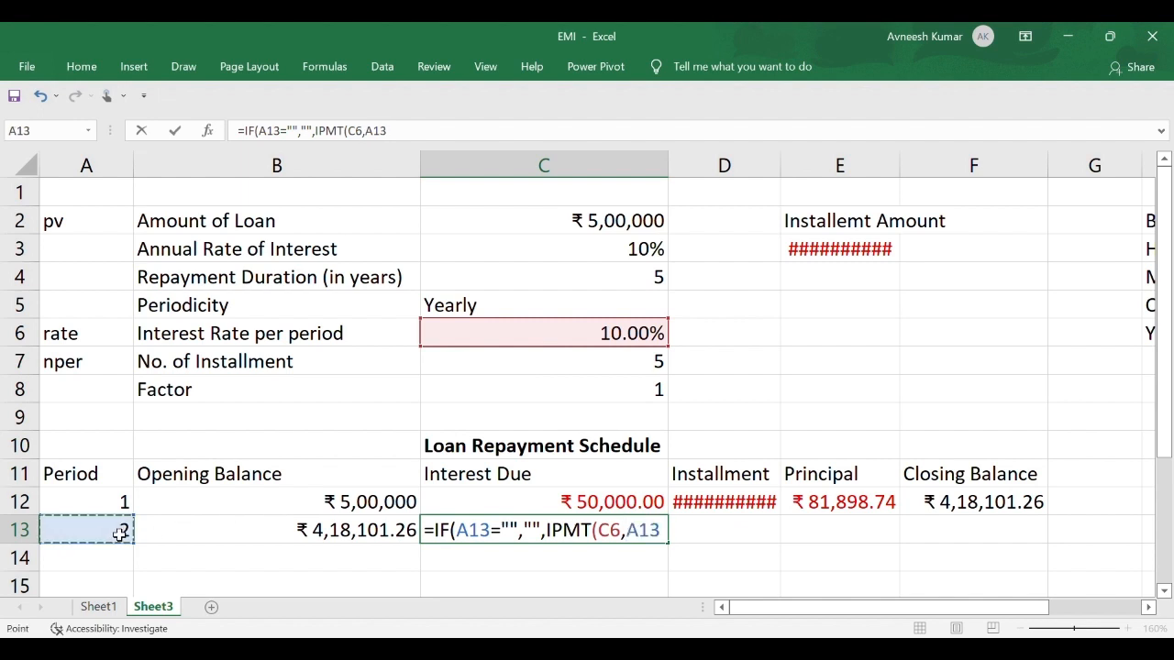
text(,)
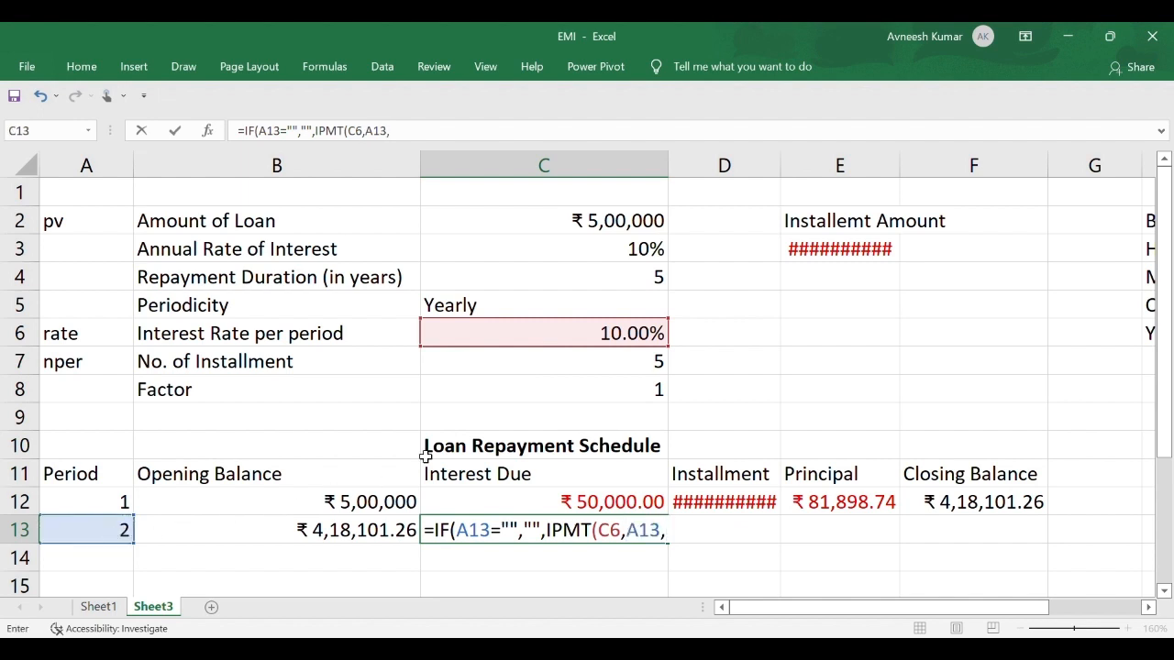
click(513, 370)
text(,)
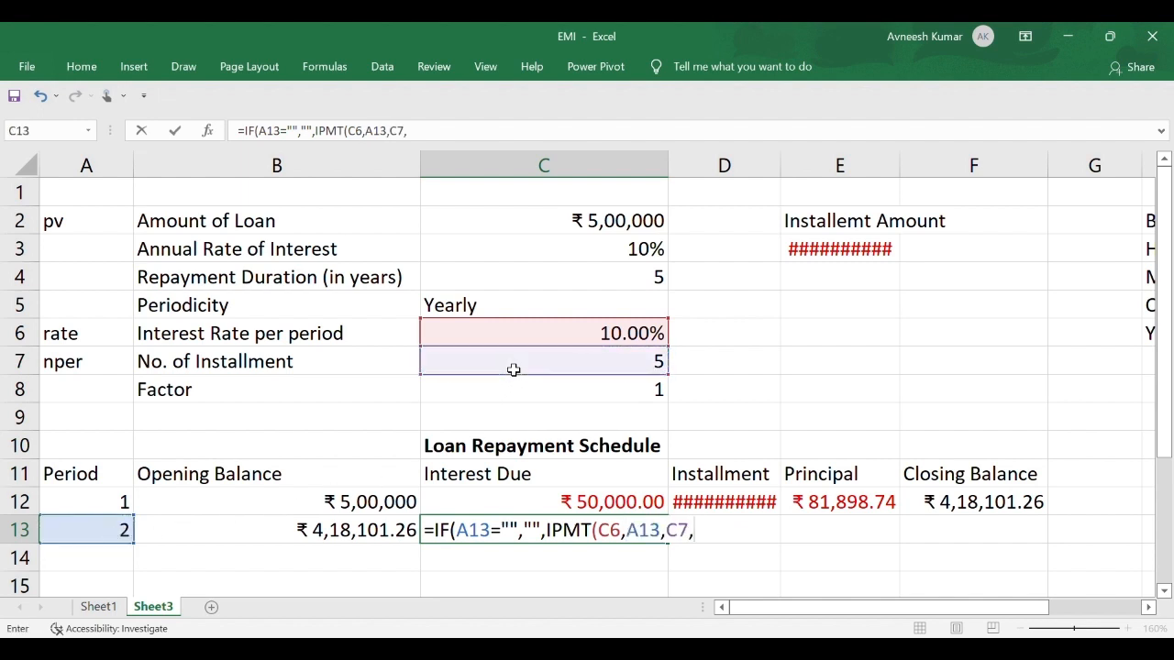
click(546, 226)
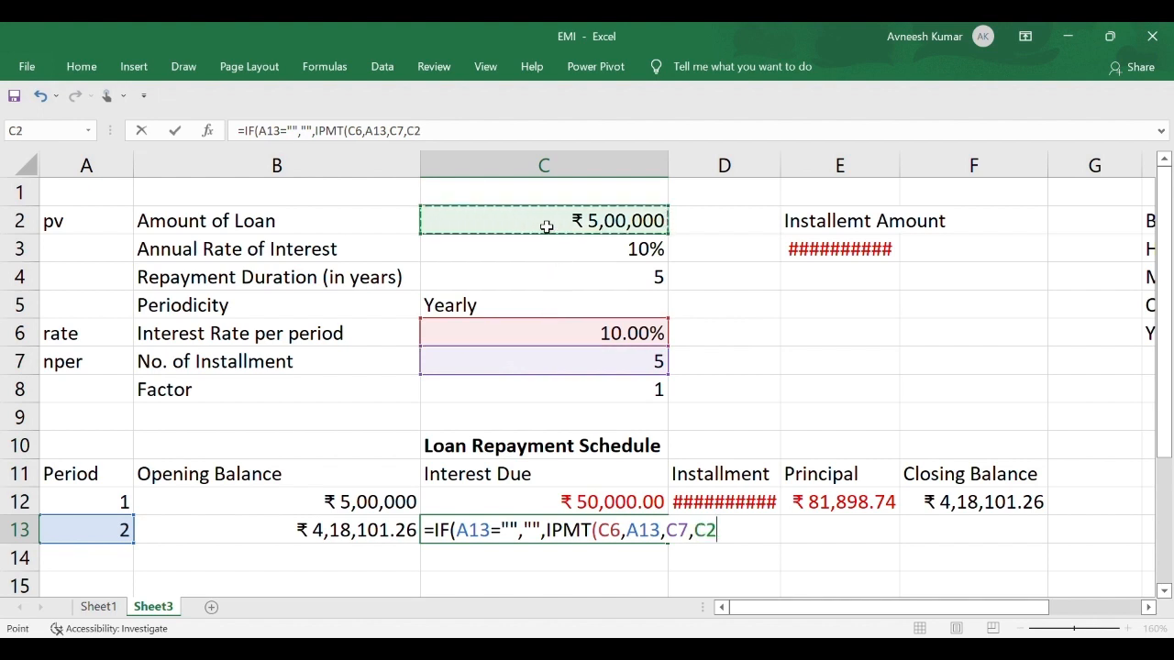
text(,)
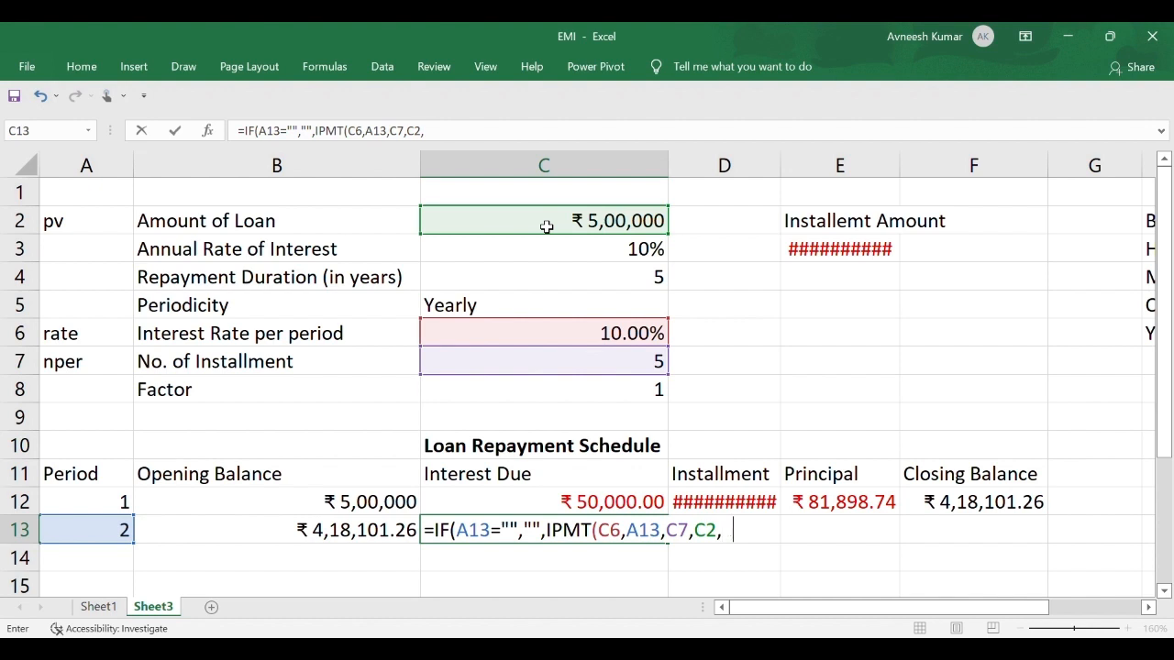
text(0,0))
key(Return)
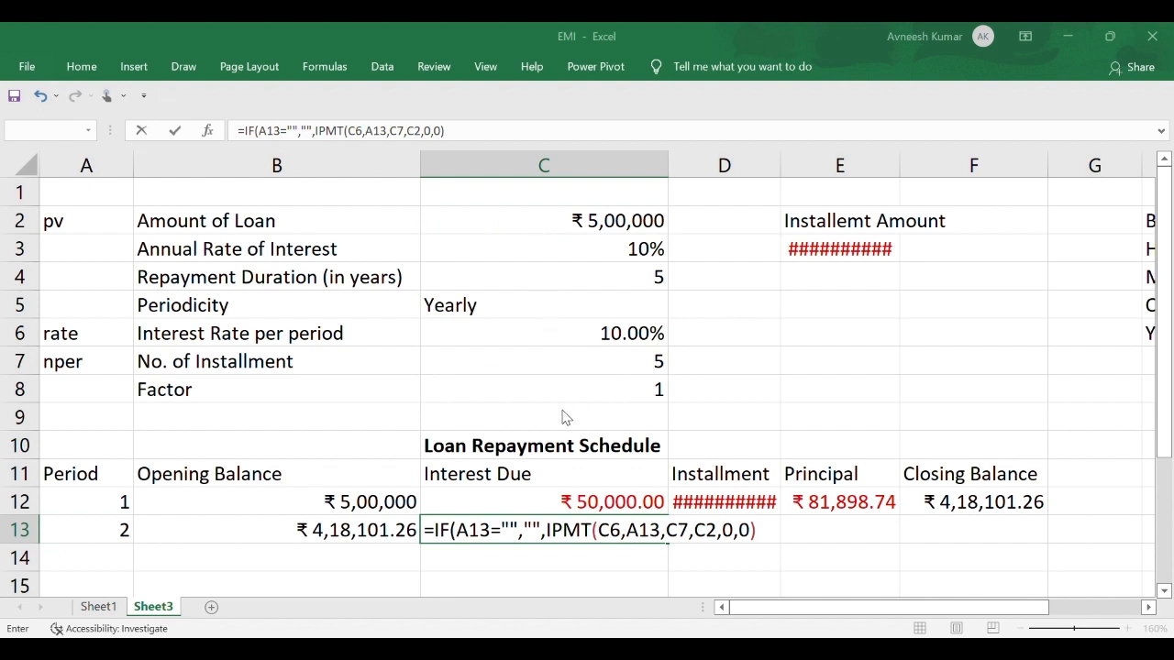
key(Return)
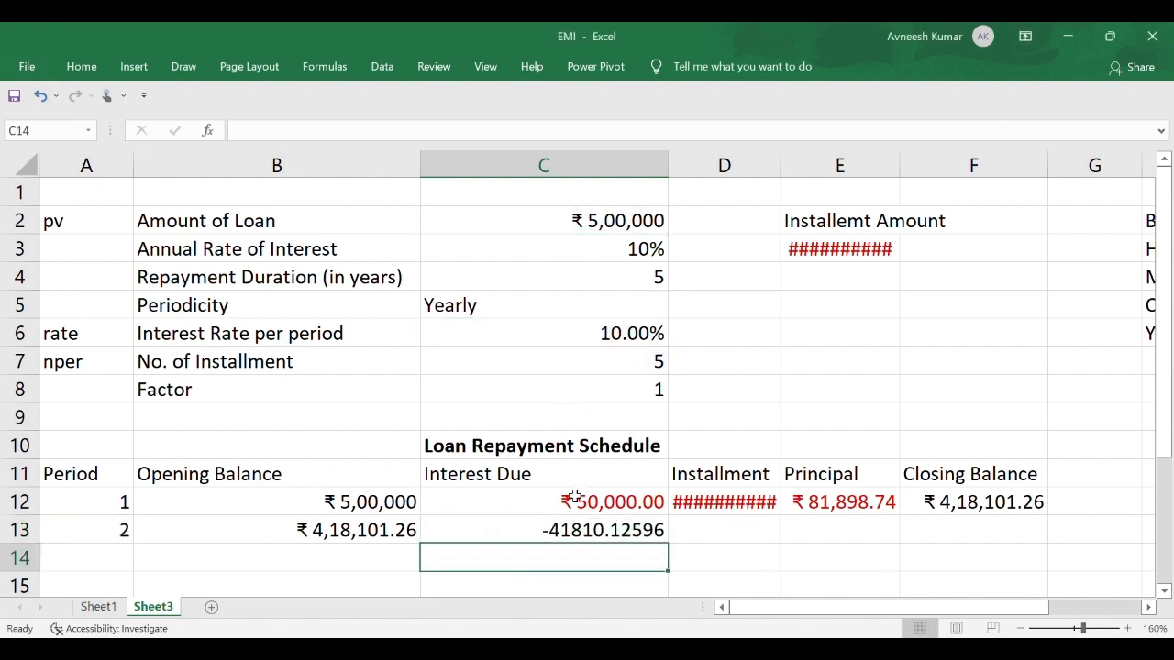
key(Up)
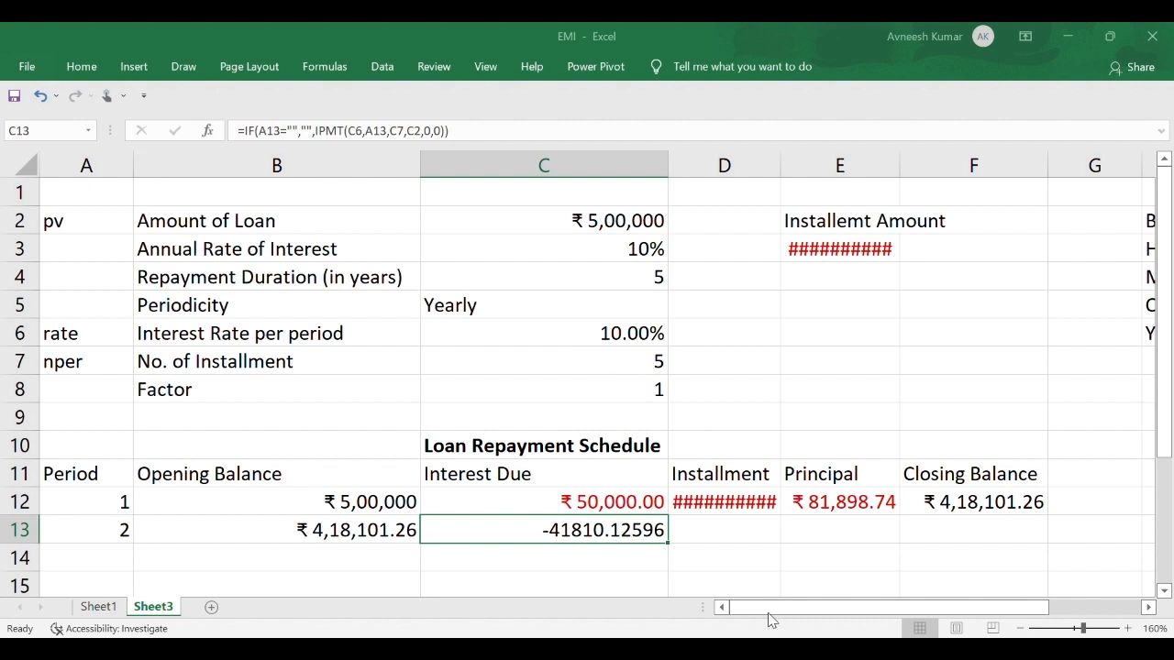
key(ctrl+shift+4)
Autofit the width of the Installment column D and set the Periodicity in C5 to Quarterly.
click(723, 539)
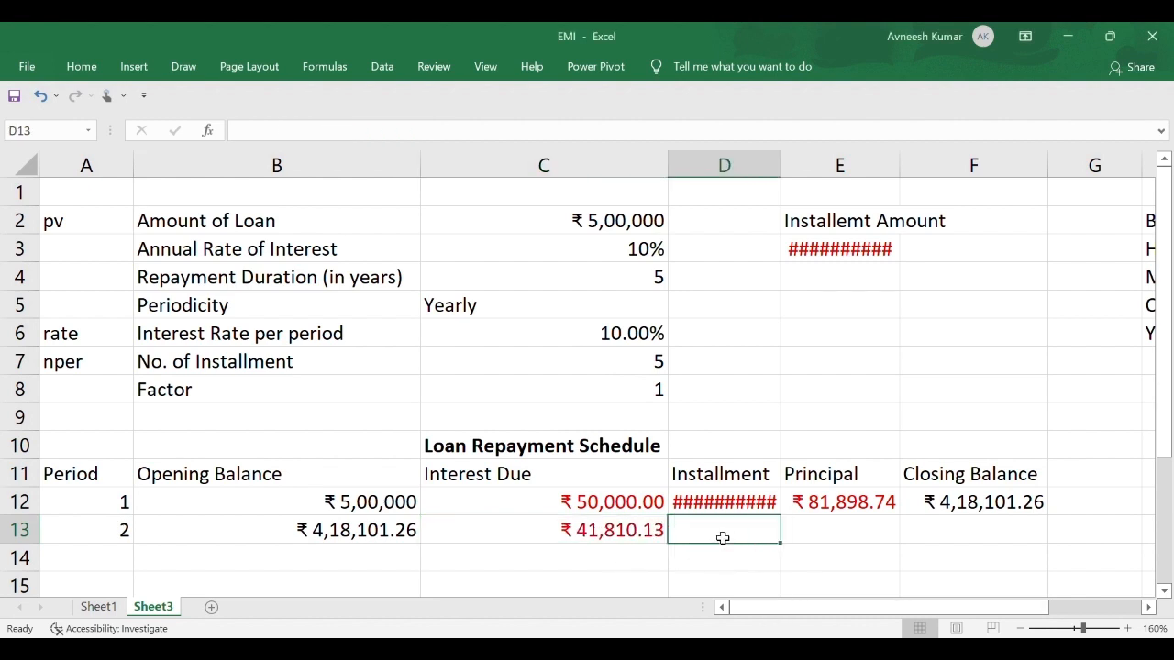
double_click(780, 177)
click(487, 314)
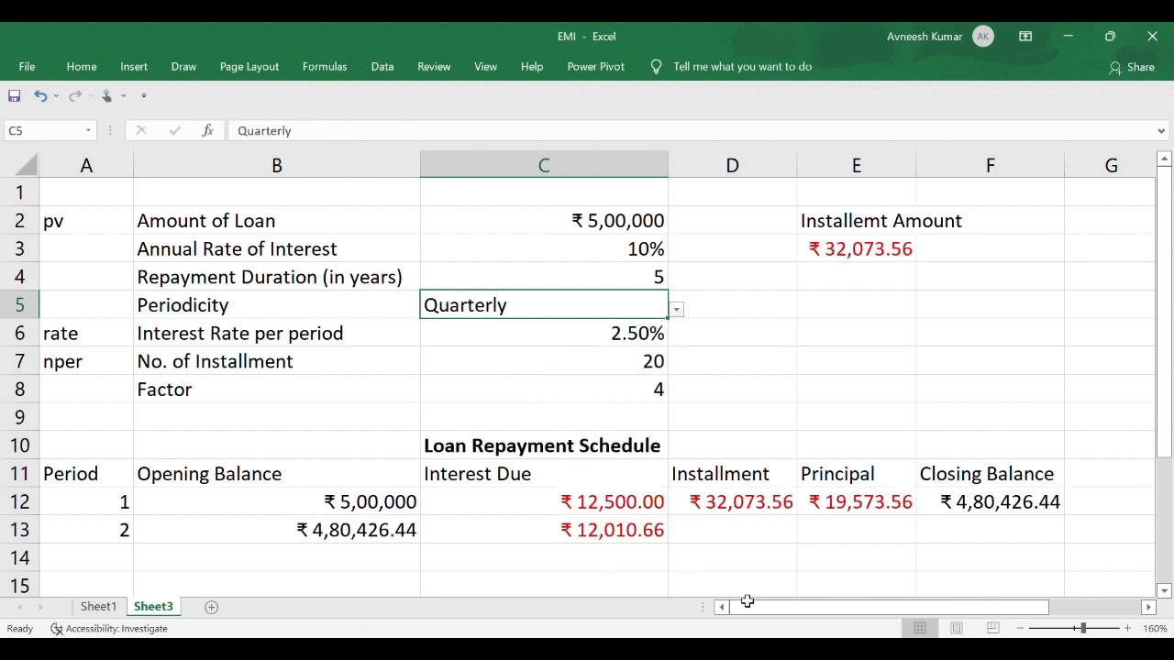
Fill the second period's Installment in D13 with =IF(A13="","",E$3), locking the row of the installment amount reference.
click(730, 535)
text(=)
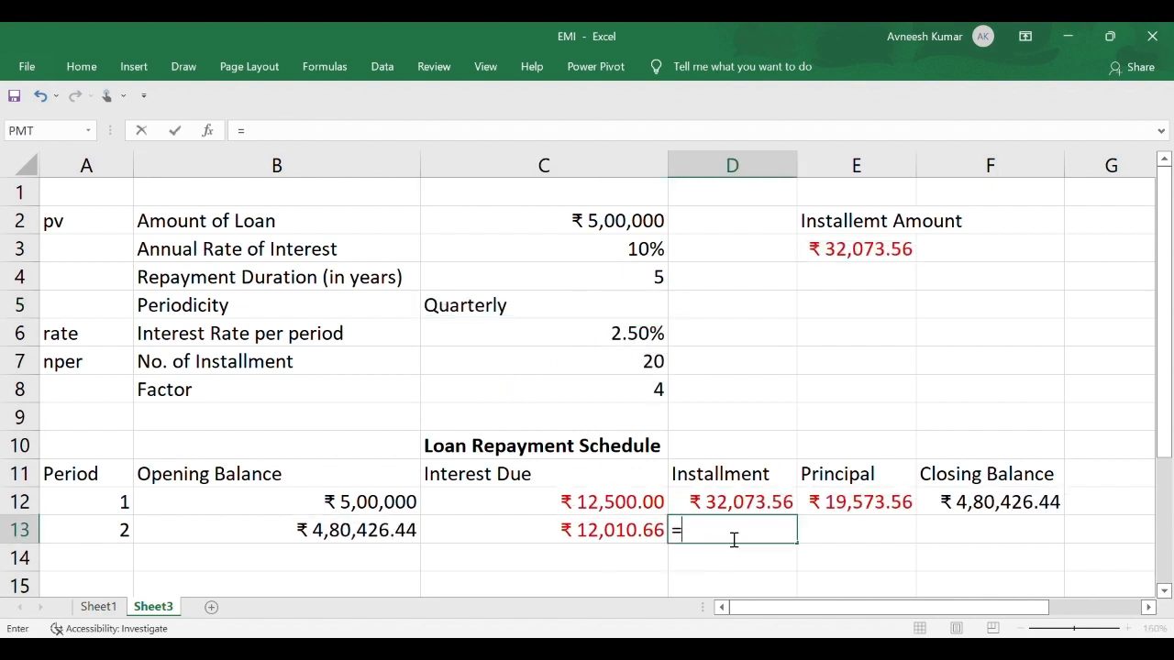
text(IF()
click(120, 539)
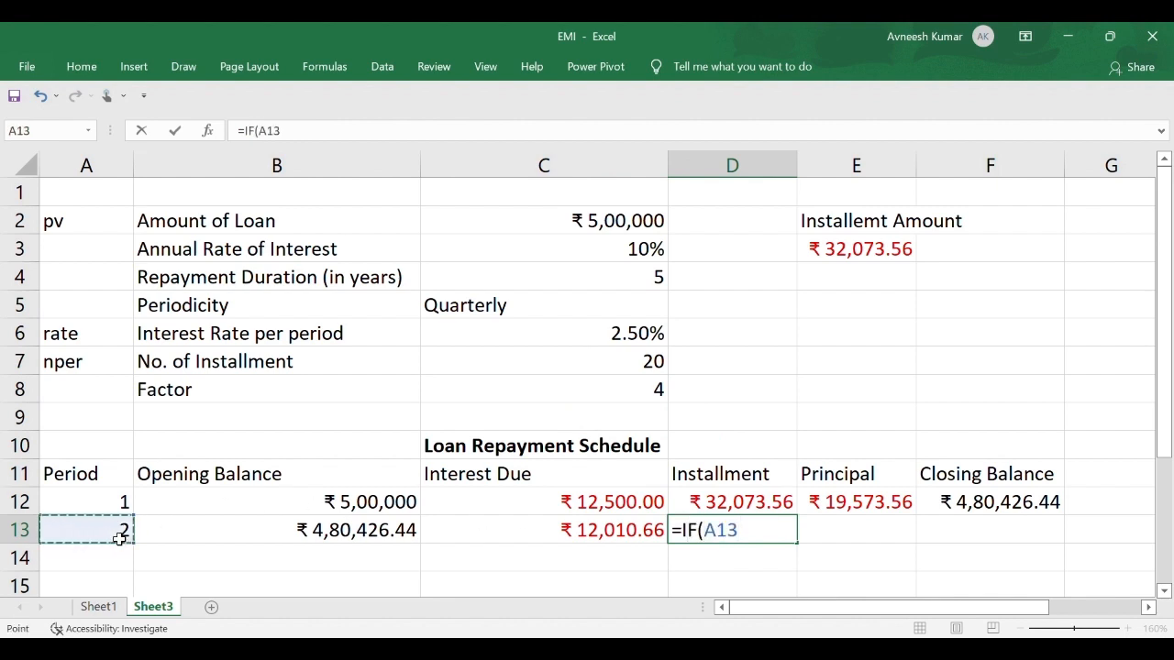
text(="")
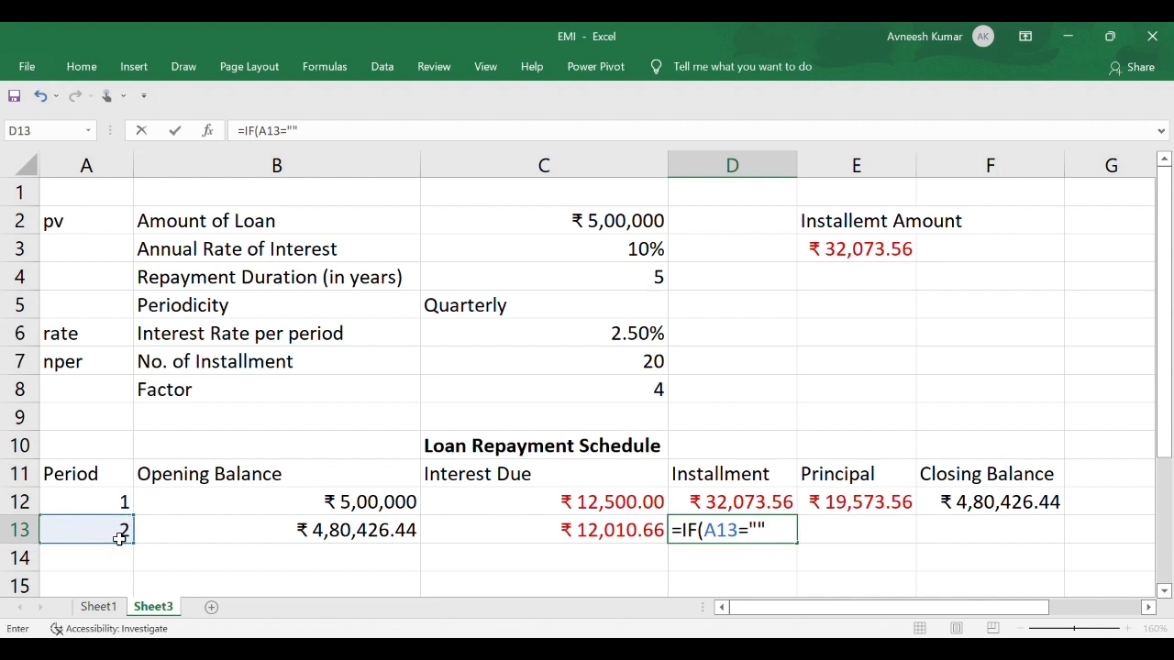
text(,"",)
click(845, 260)
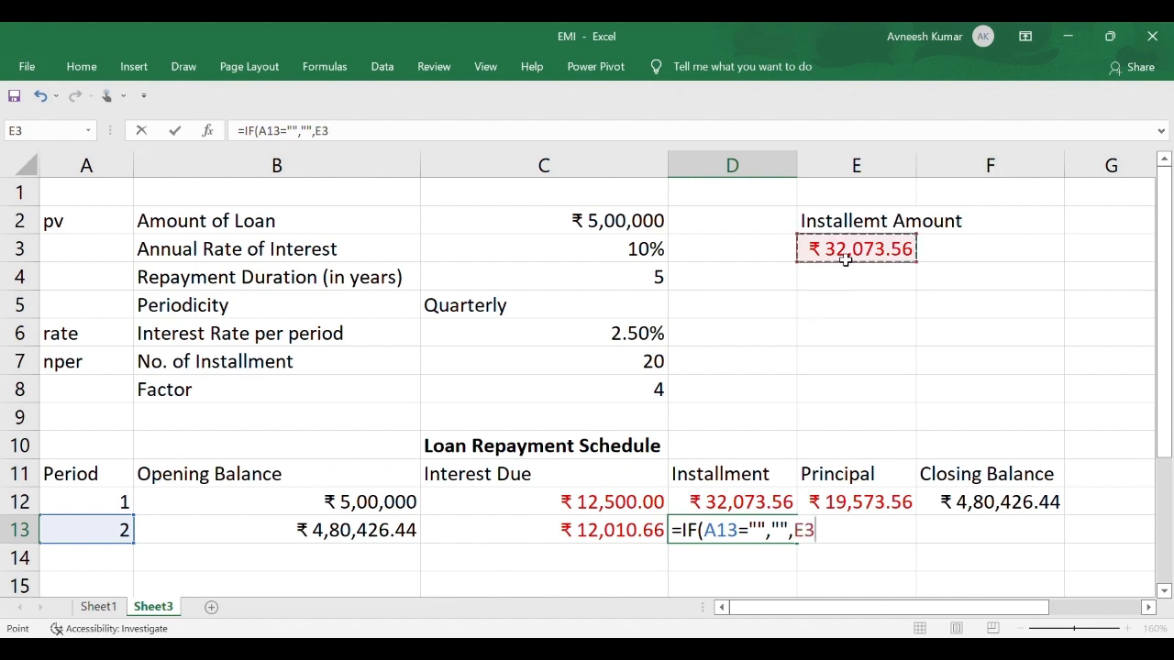
text())
click(812, 540)
text($)
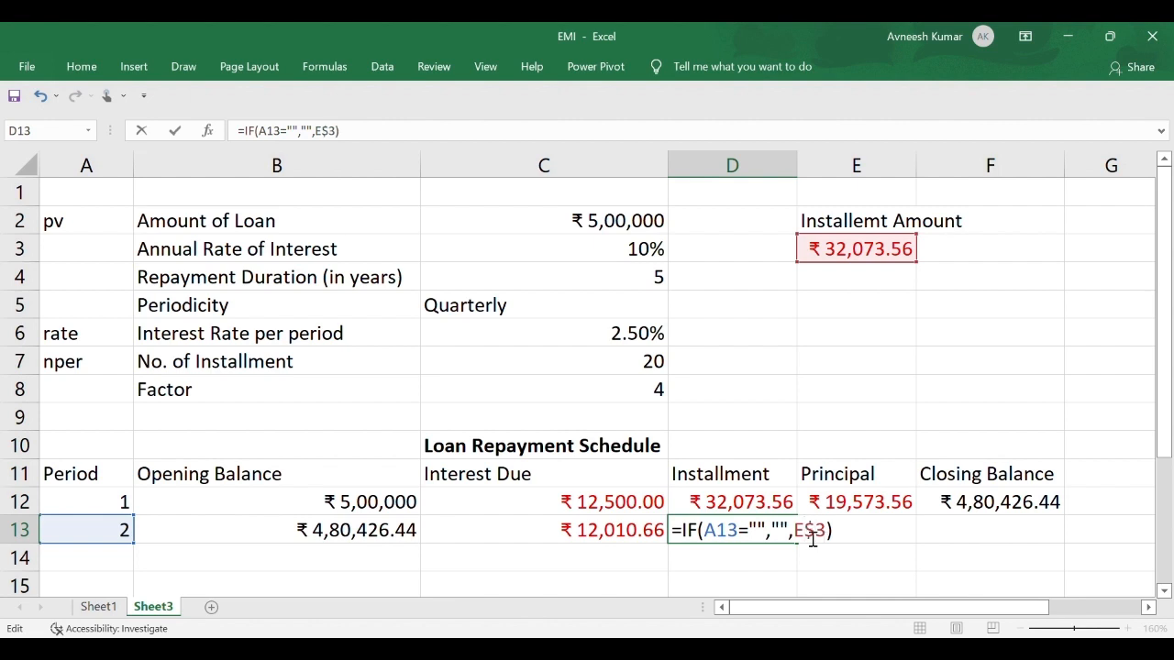
key(Return)
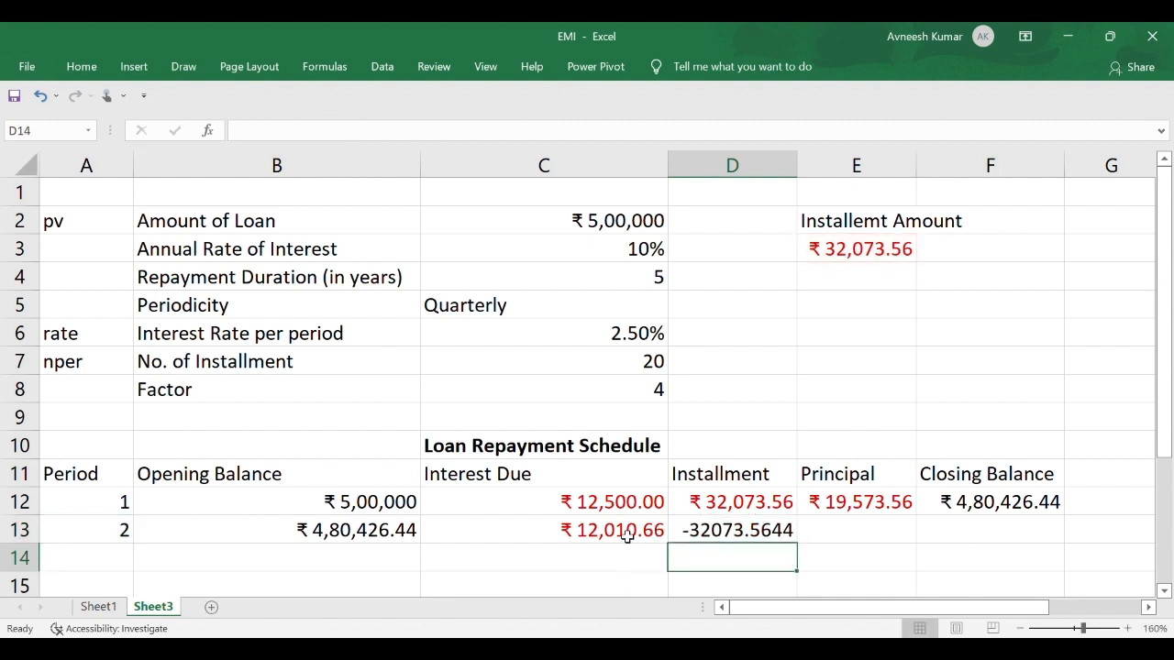
Copy the currency format of the first Installment in D12 onto cells D13 and E13.
click(720, 531)
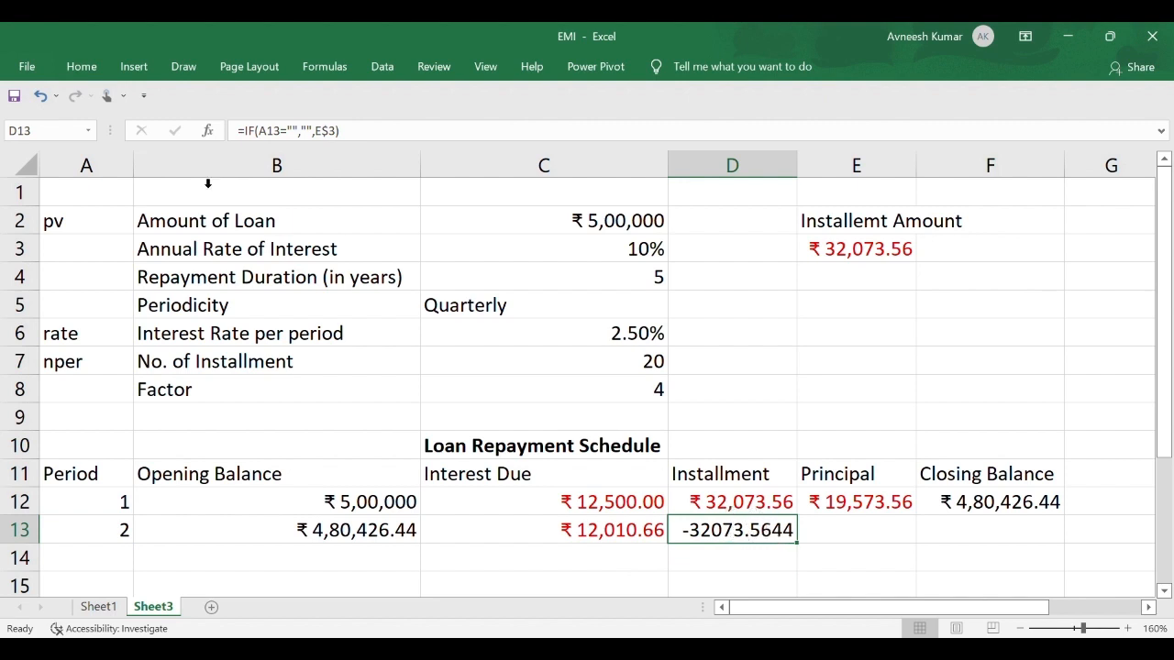
click(758, 510)
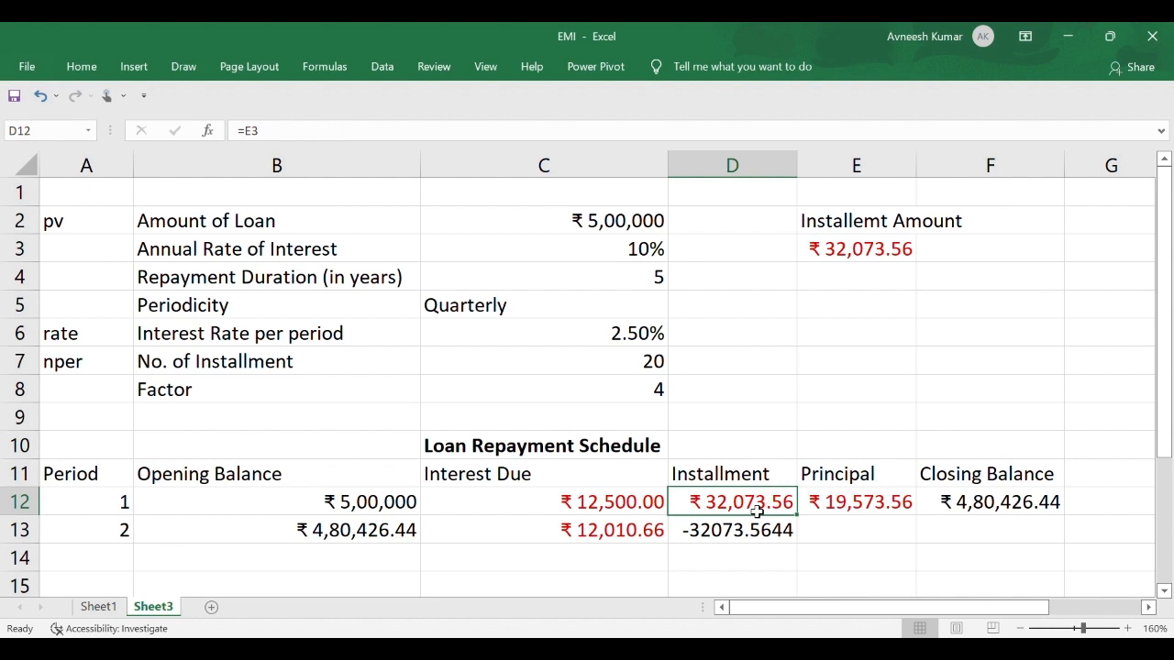
click(82, 69)
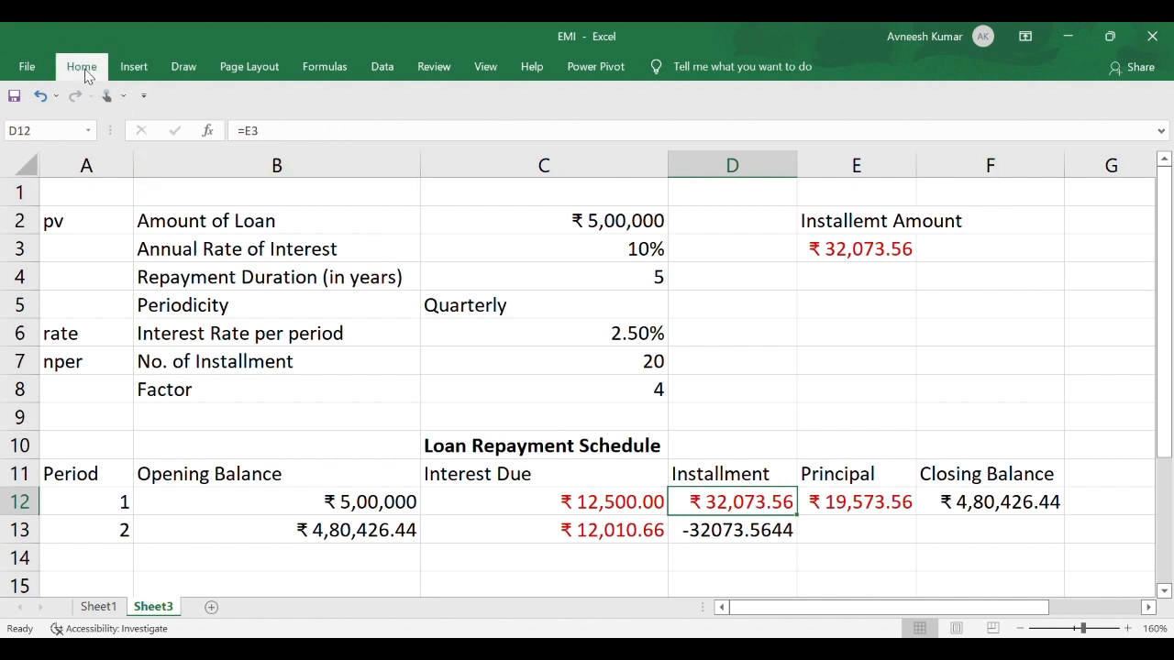
click(63, 149)
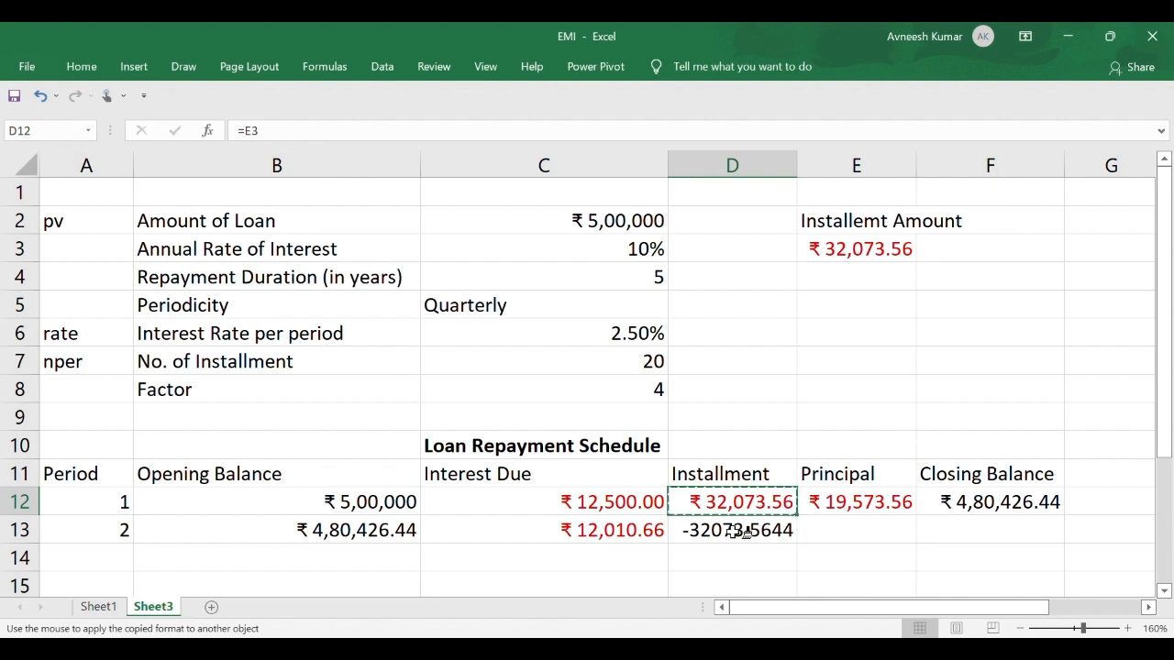
drag(741, 532, 856, 532)
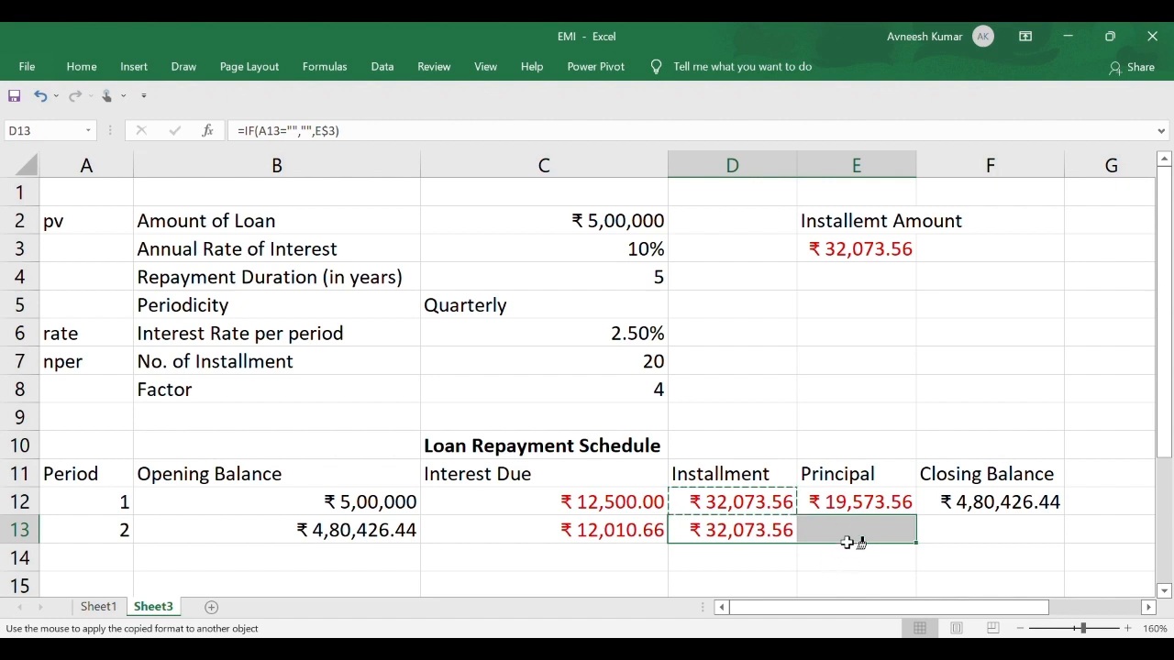
Calculate the second period's Principal in E13 with =IF(A13="","",PPMT(C6,A13,C7,C2,0,0)).
click(848, 541)
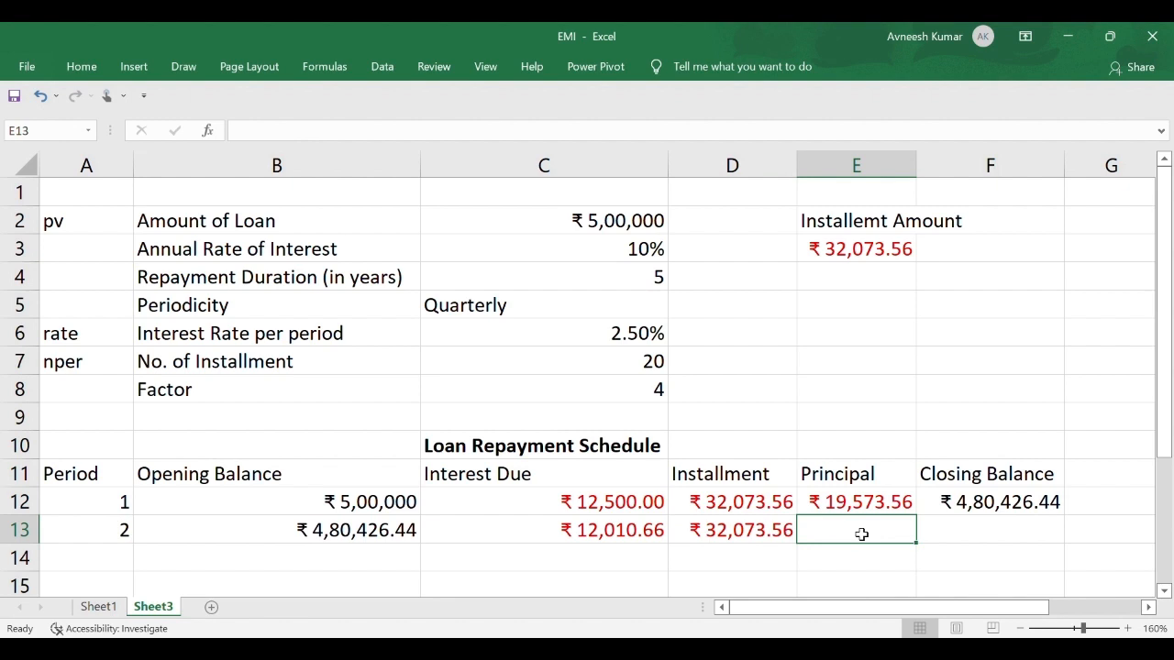
text(=I)
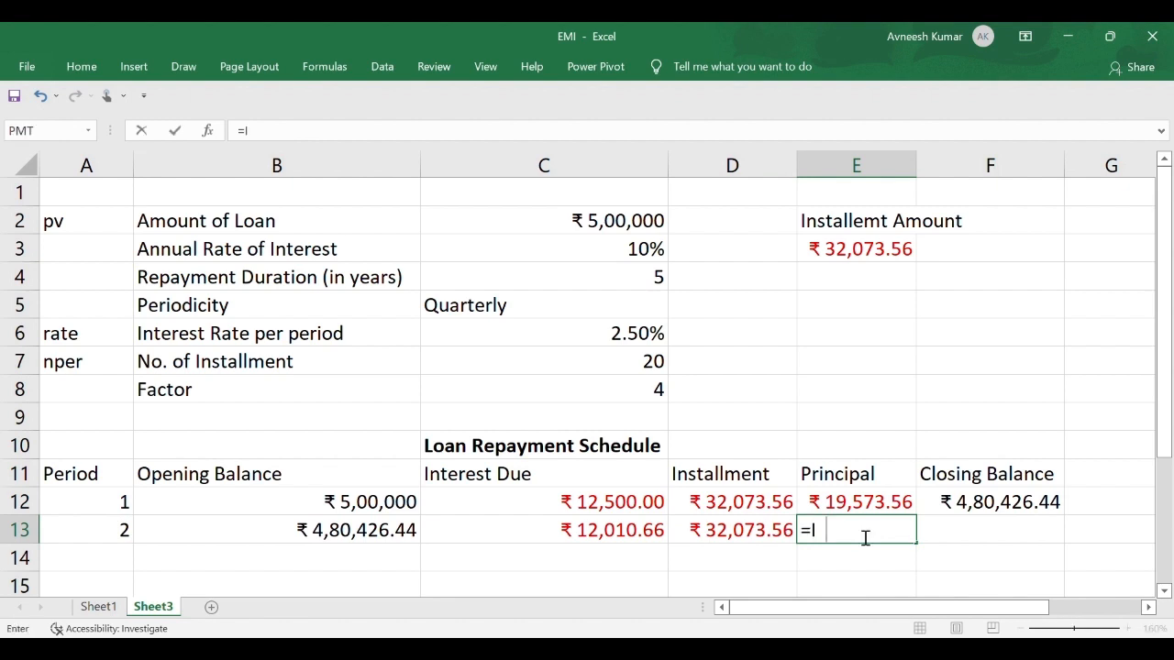
text(F()
click(124, 537)
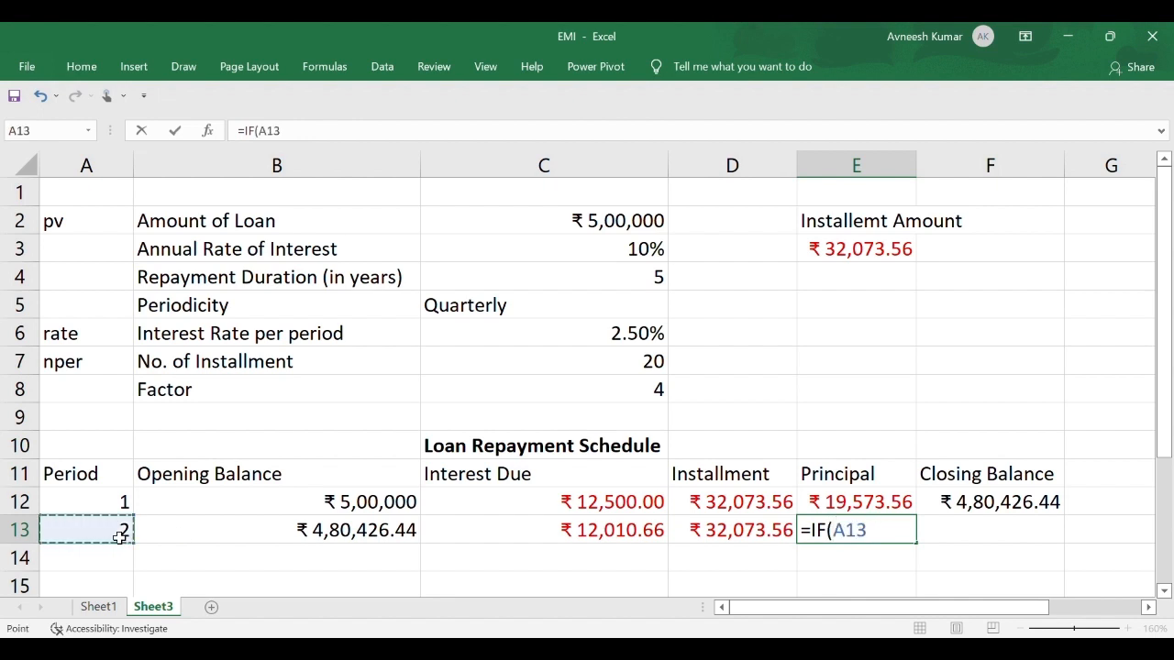
text(="")
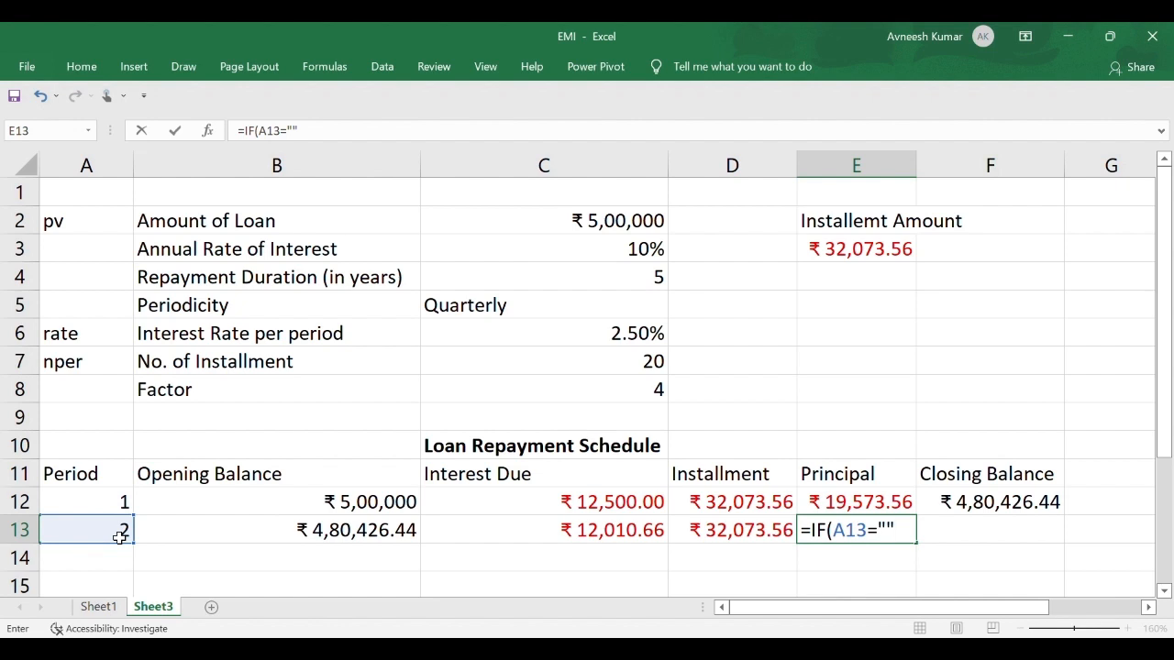
text(,"",PPMT)
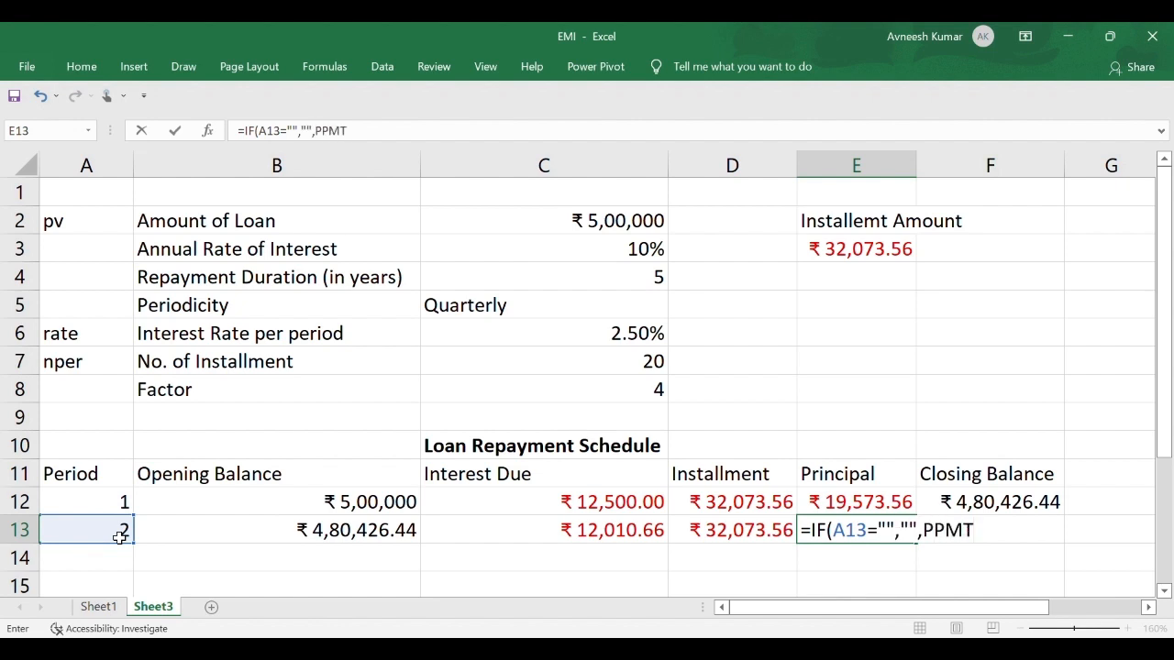
text(()
click(570, 339)
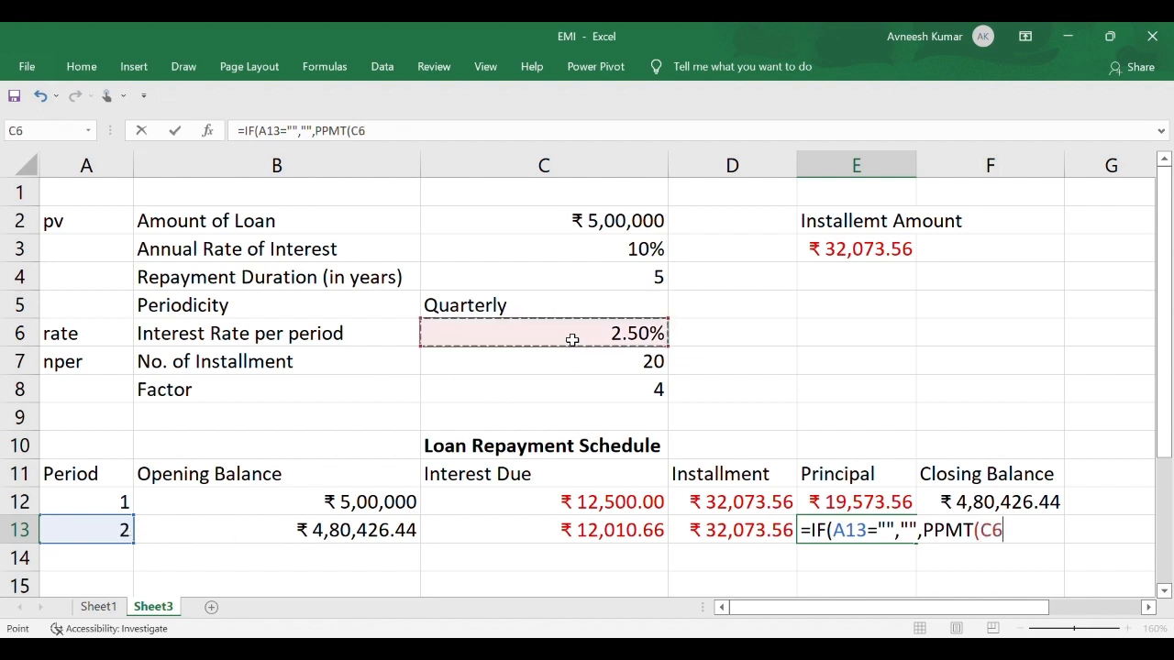
text(,)
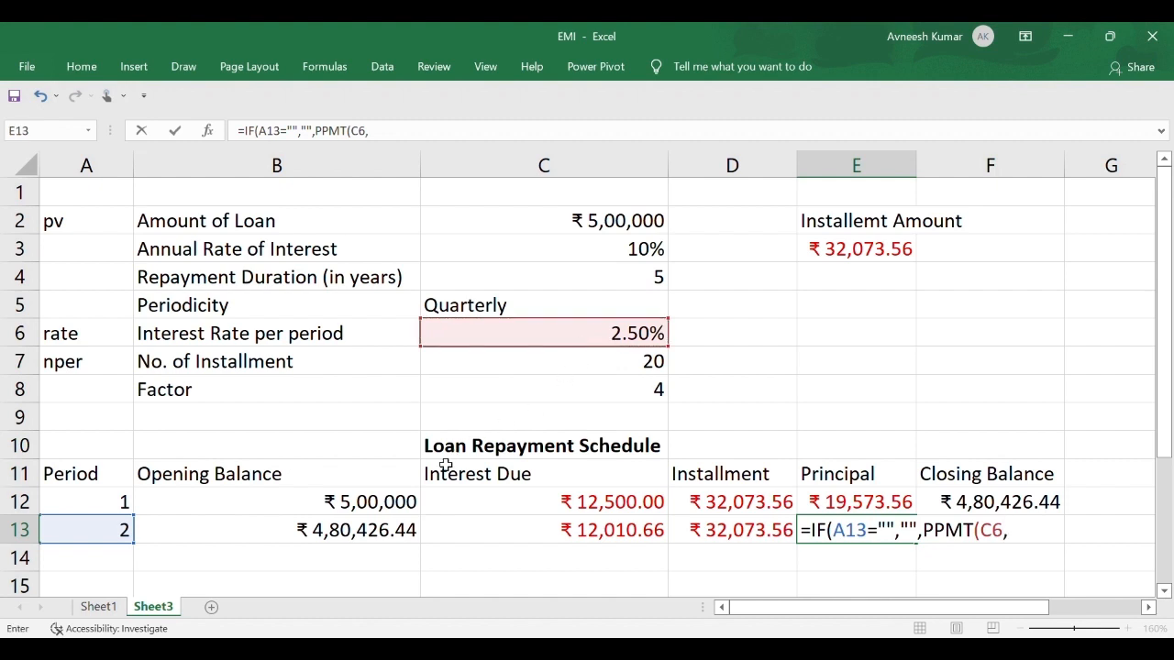
click(125, 531)
text(,)
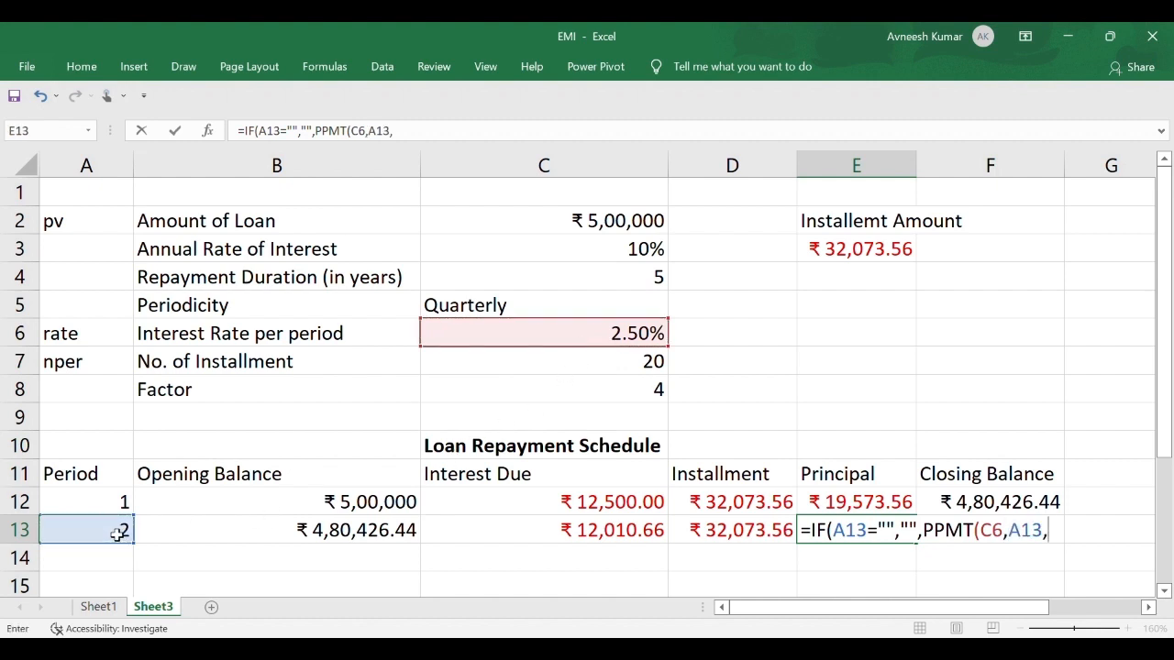
click(592, 371)
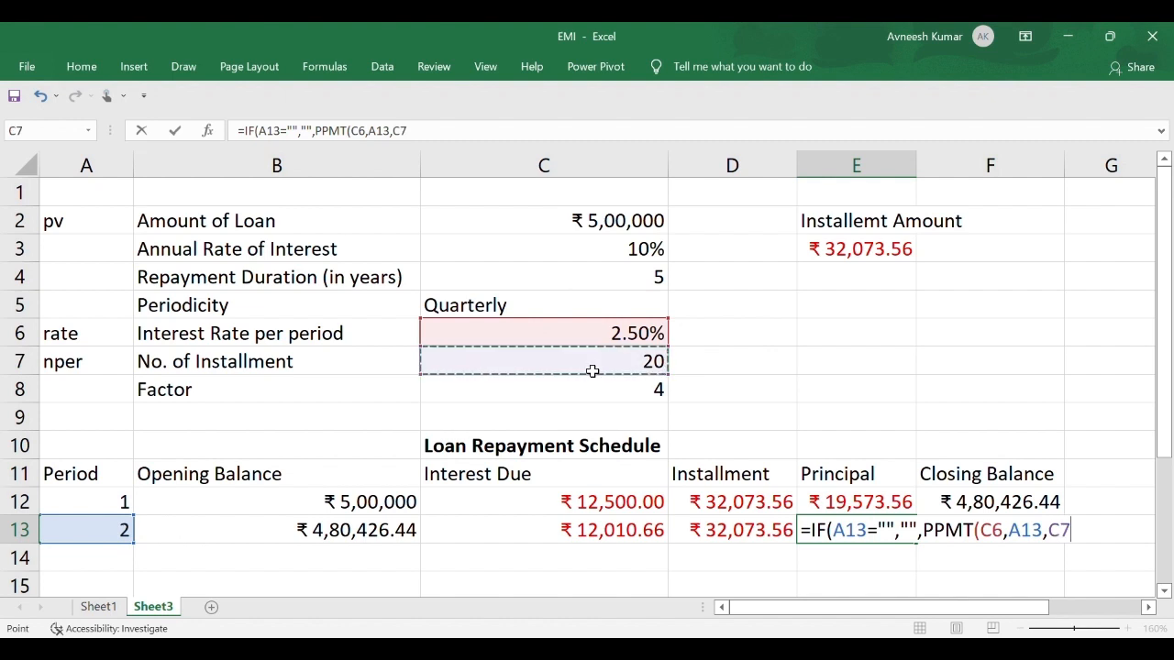
text(,)
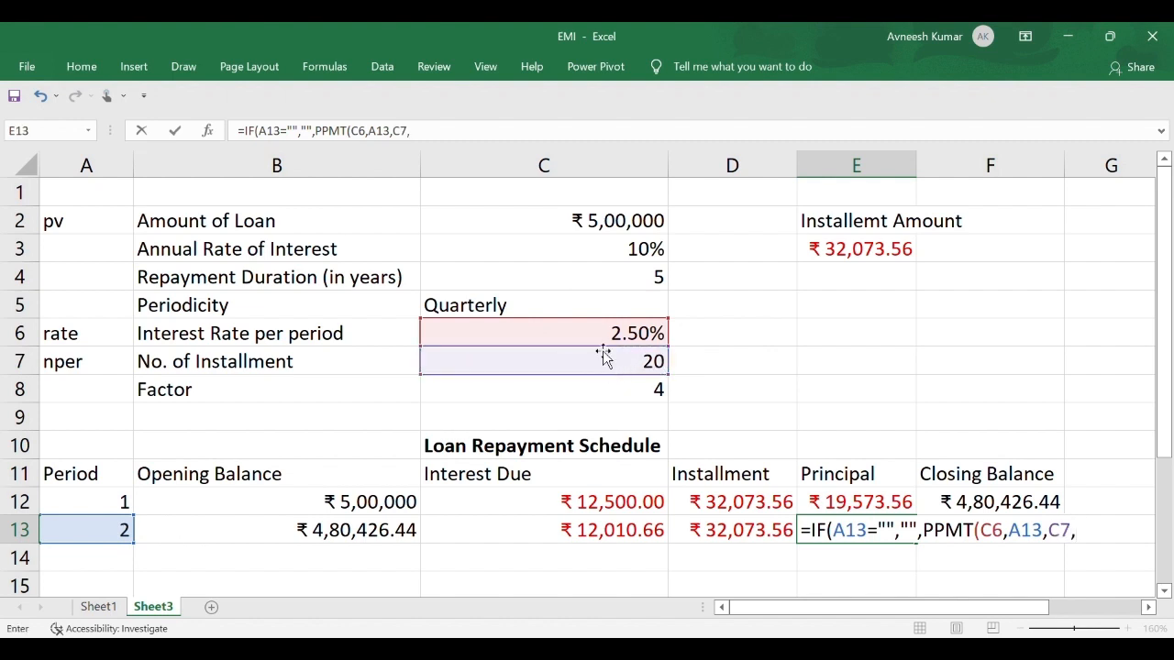
click(594, 226)
text(,)
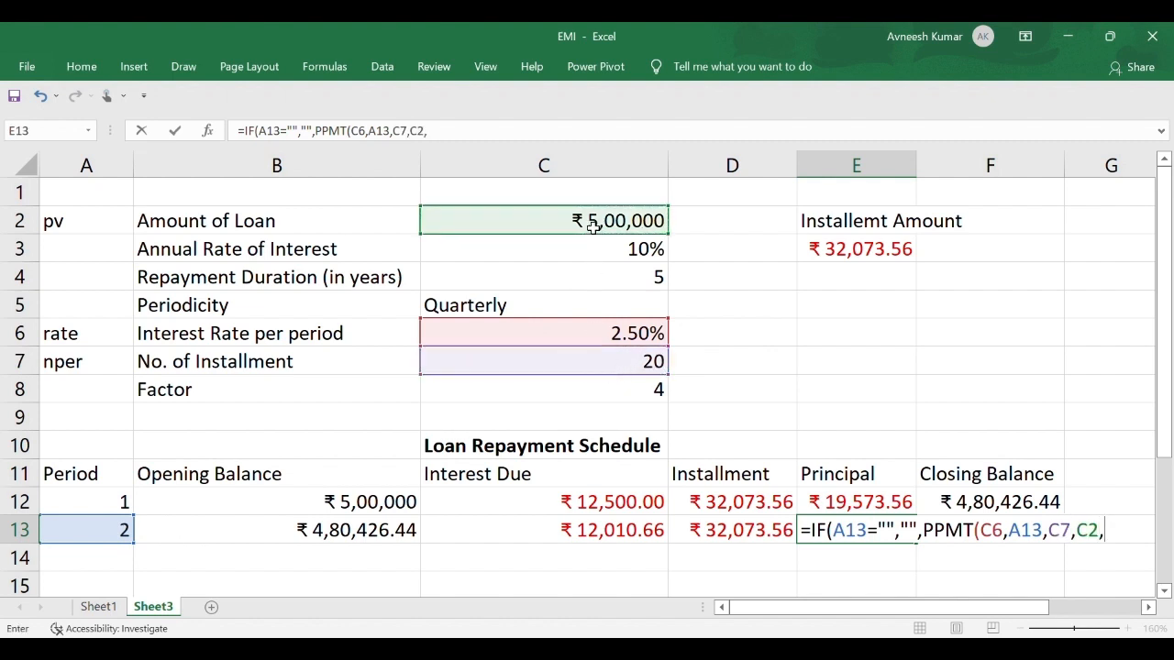
text(0,0)))
key(Return)
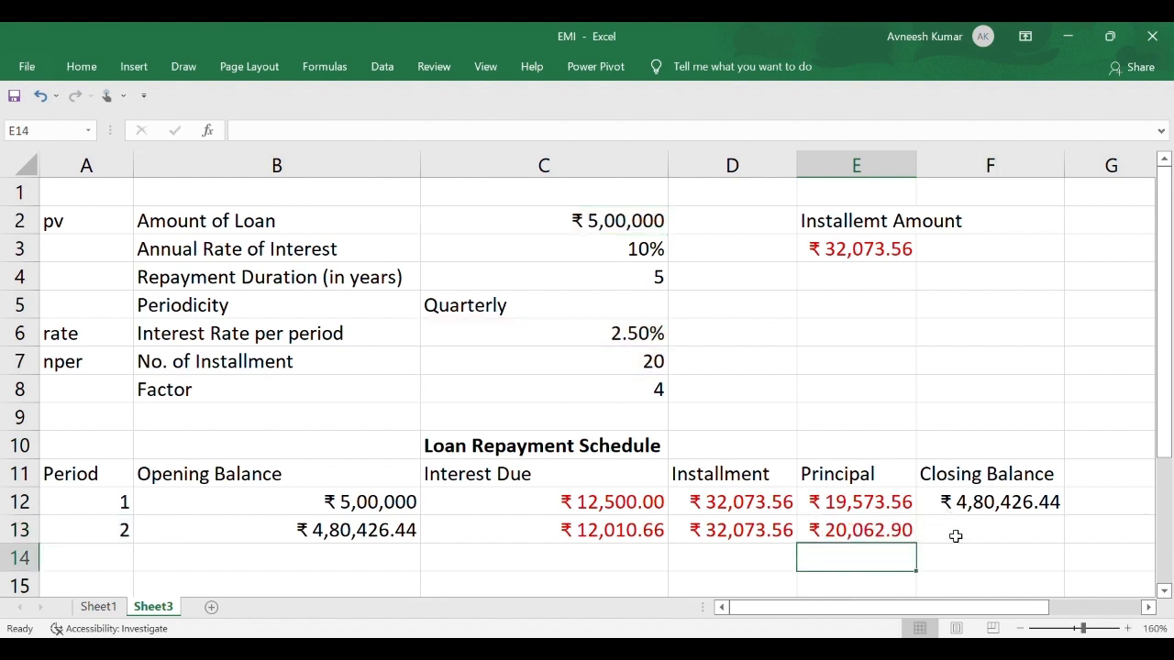
Enter the second period's Closing Balance formula in F13 as =IF(A13="","",B13-E13).
click(956, 535)
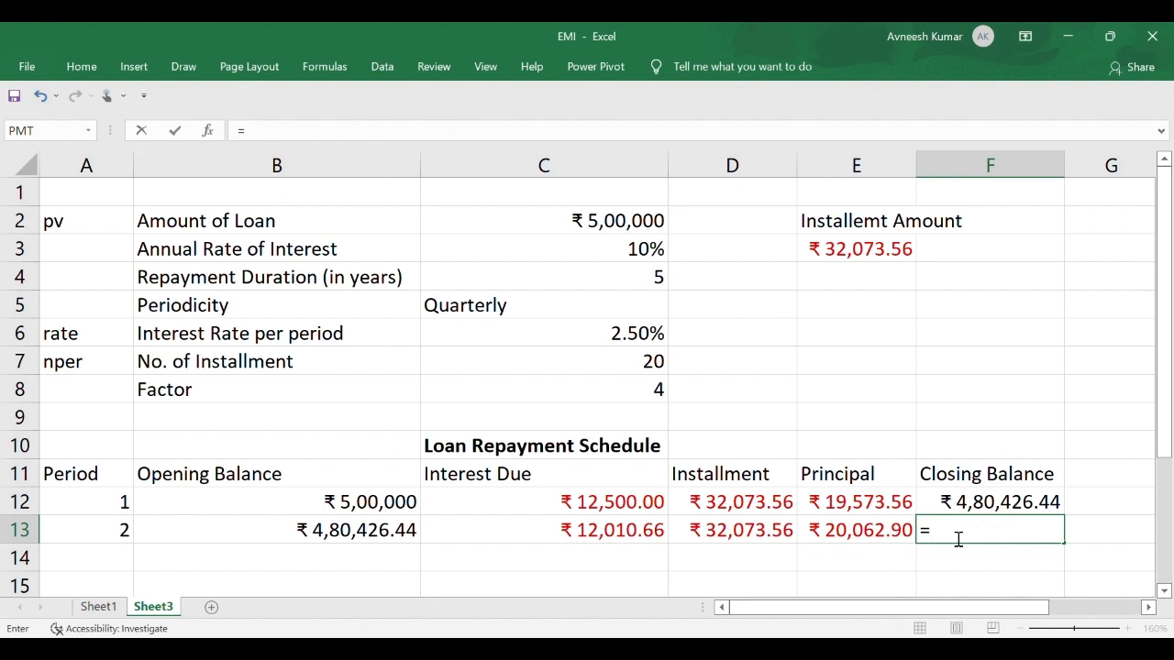
text(IF()
click(117, 539)
text(=)
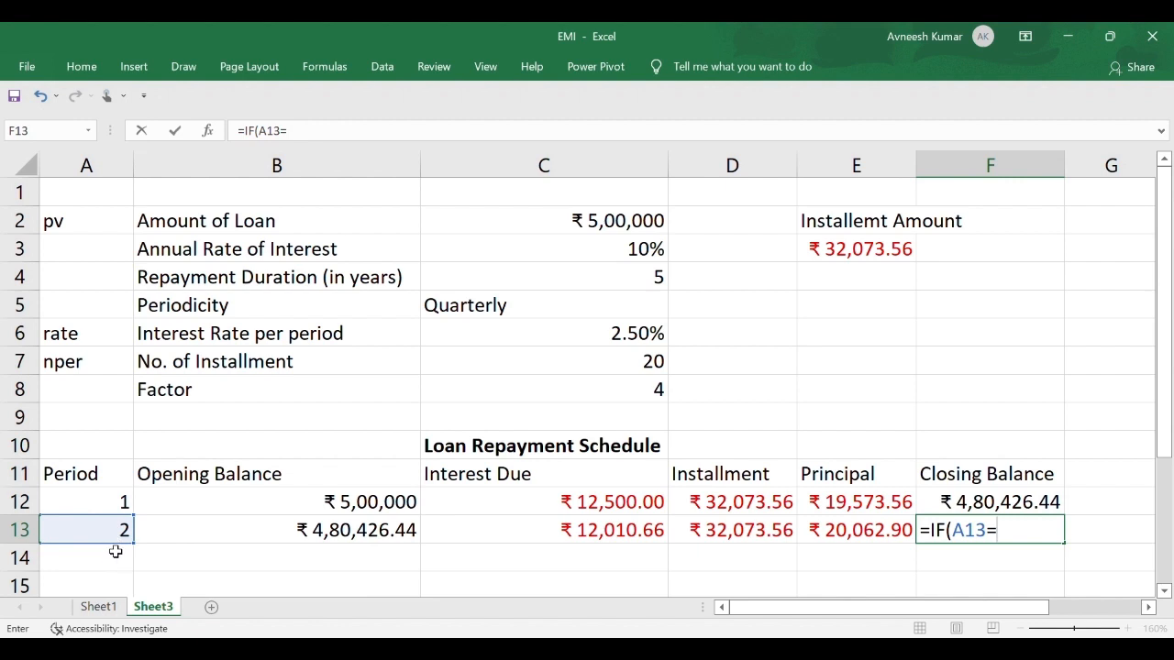
text("","",)
click(391, 539)
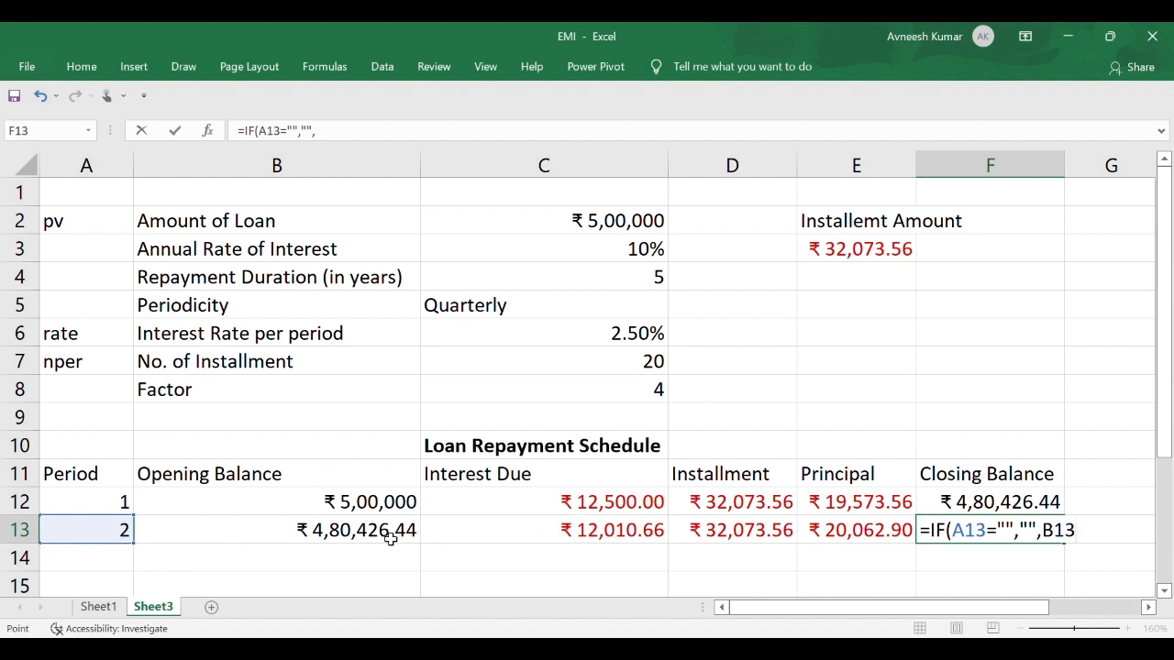
text(-)
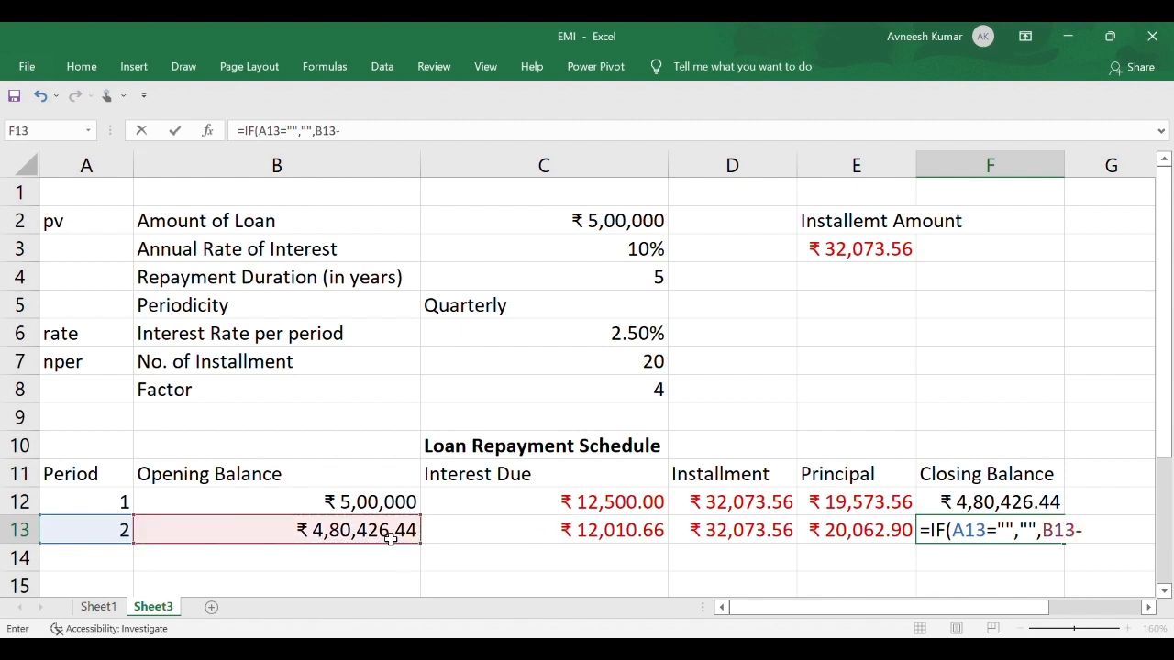
click(834, 539)
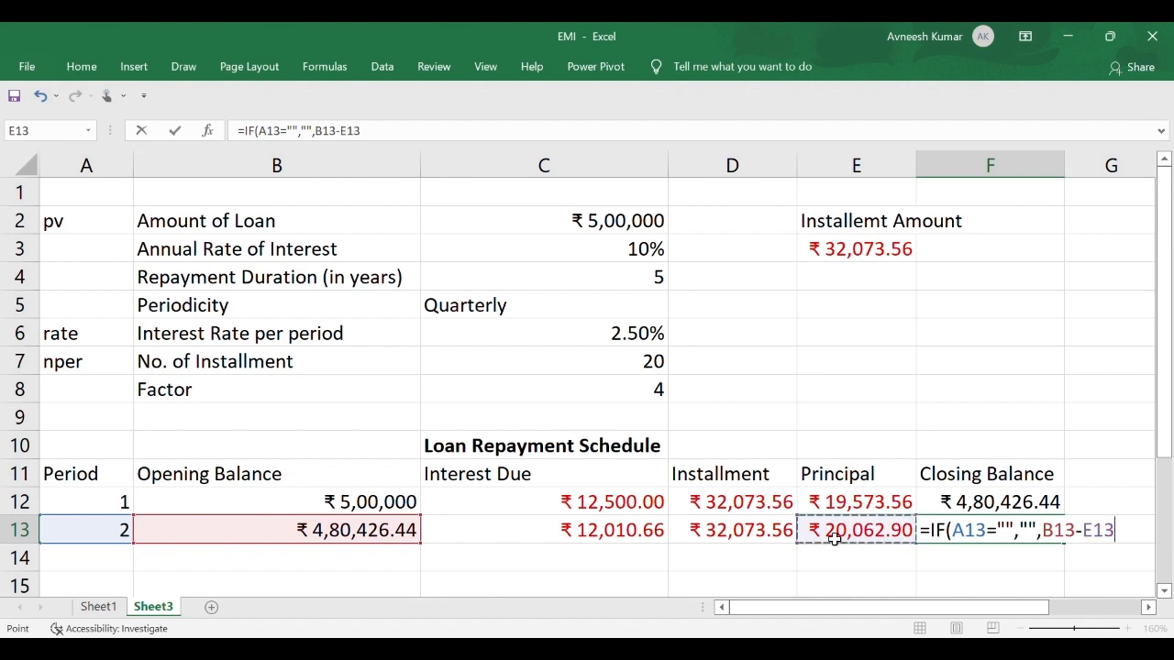
text())
key(Return)
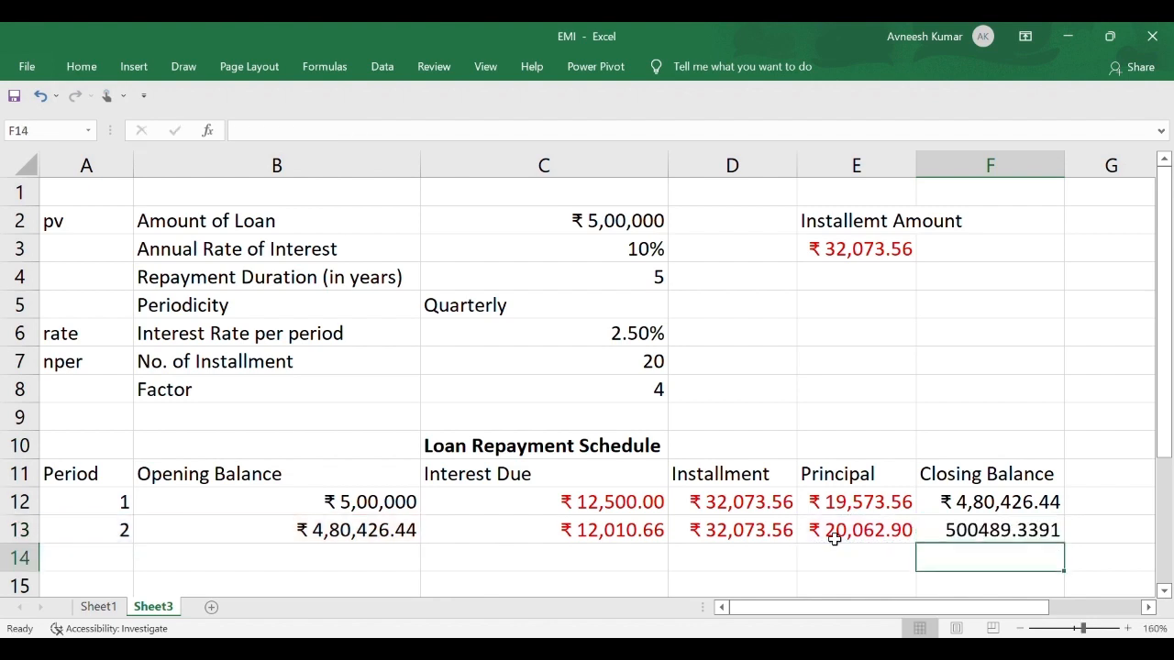
Format F13 as currency and correct its formula to =IF(A13="","",B13+E13), adding the negative principal.
click(986, 539)
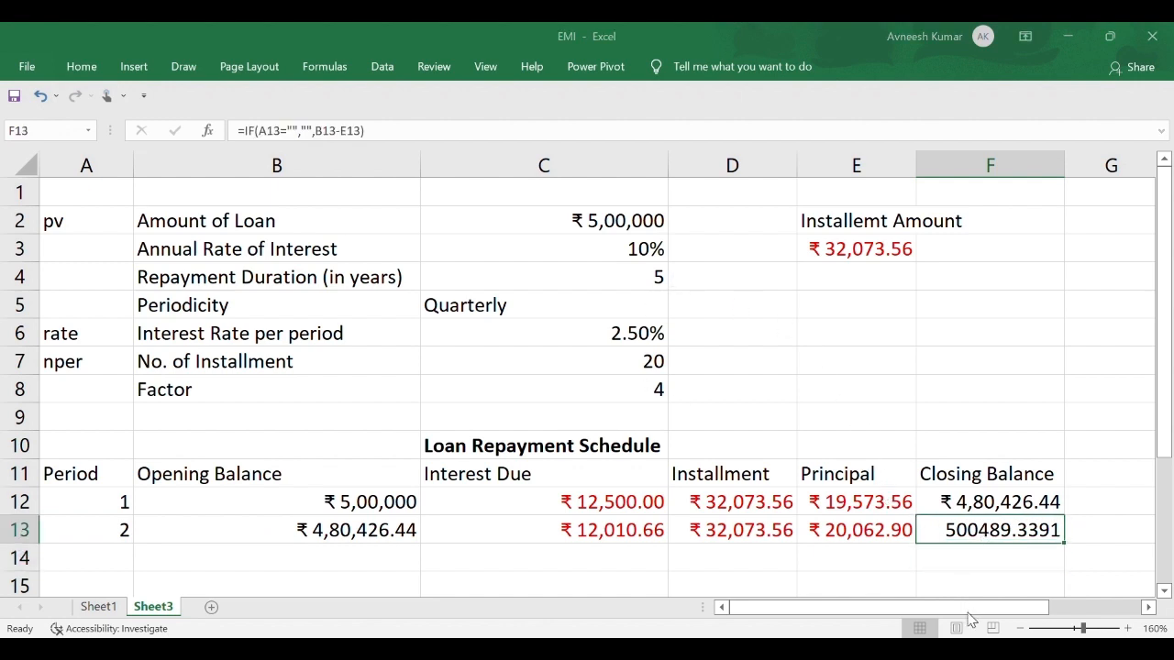
key(ctrl+shift+4)
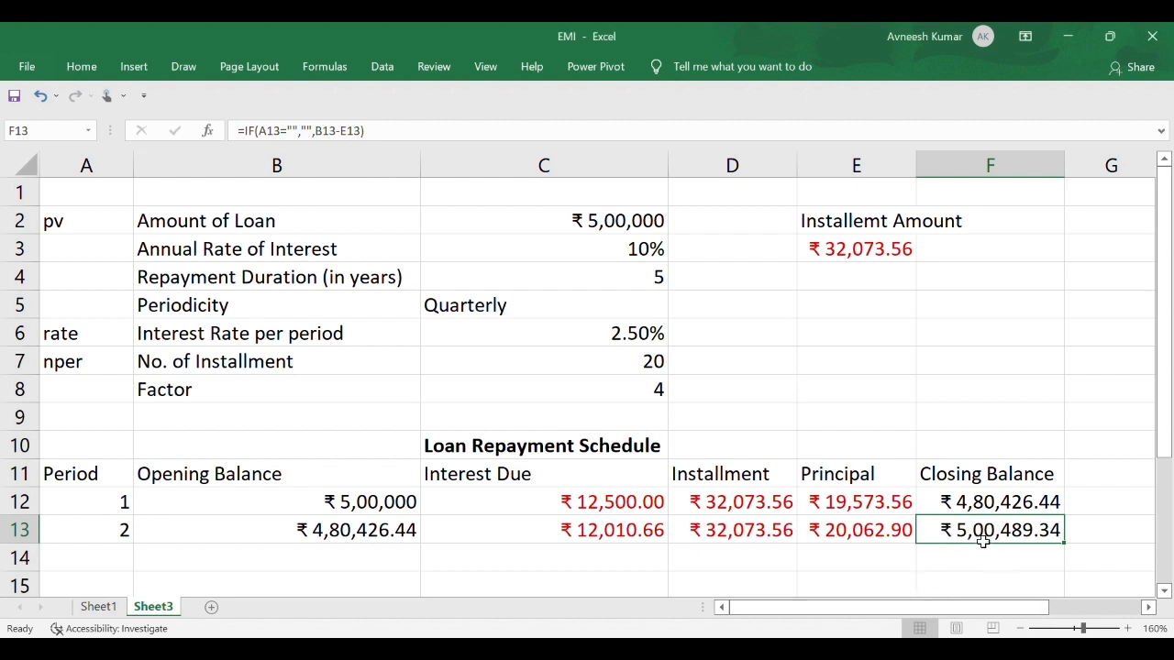
click(351, 137)
key(BackSpace)
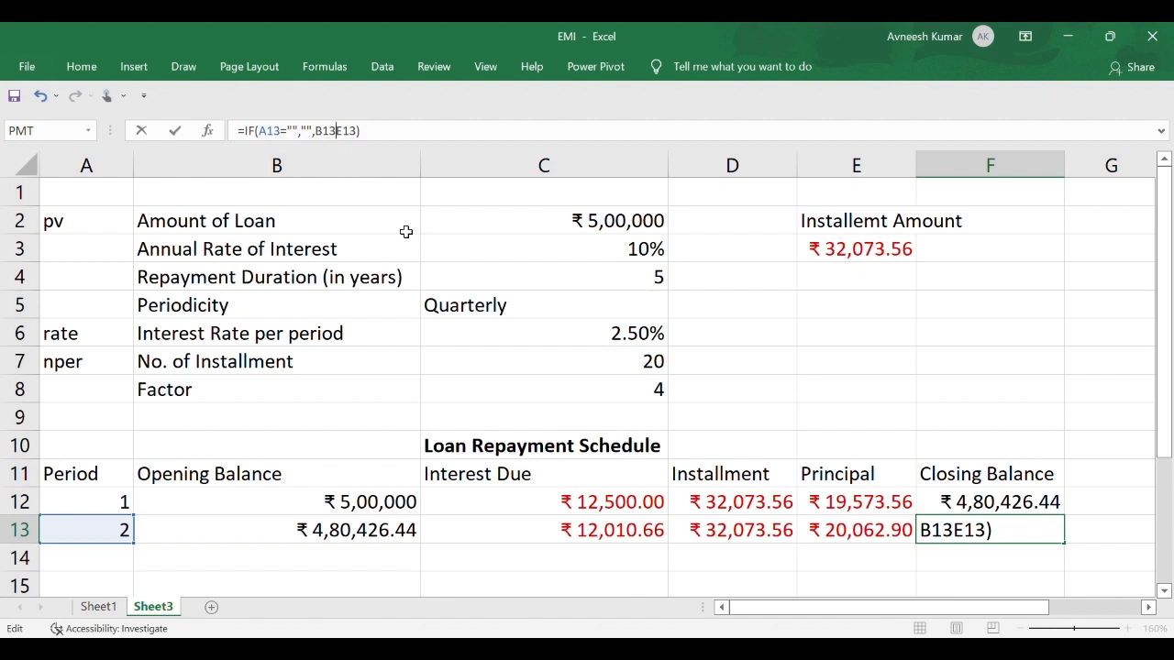
text(-)
key(Return)
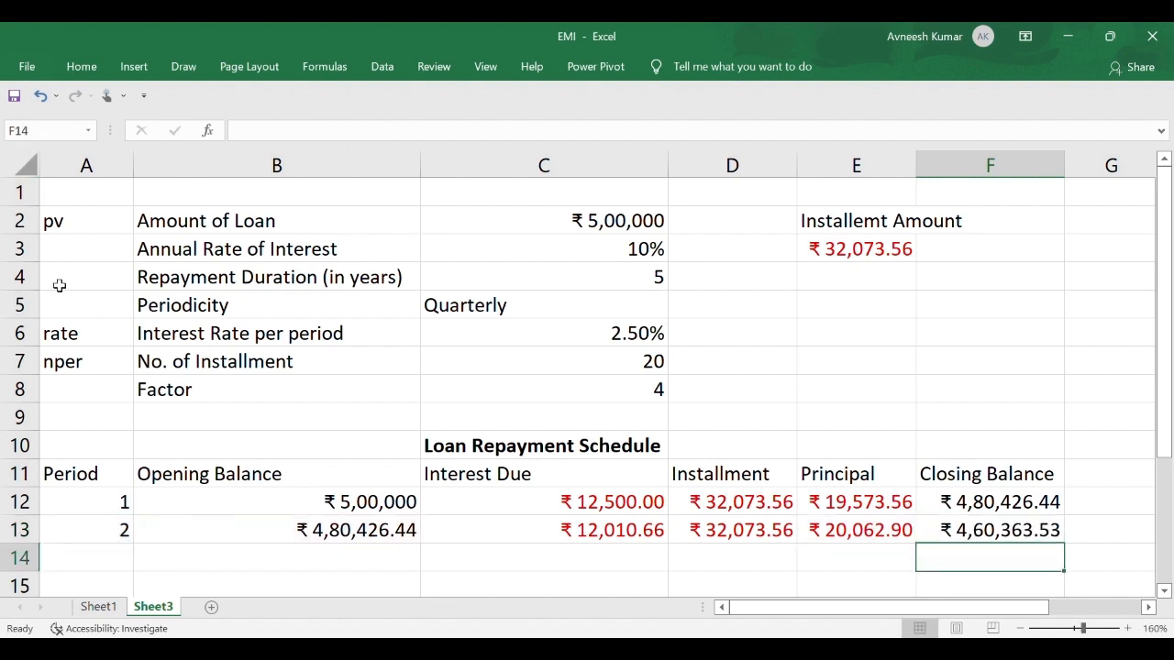
Lock the row of the installment-count reference in A13, making the Period formula =IF(A12<C$7,A12+1,"").
click(99, 537)
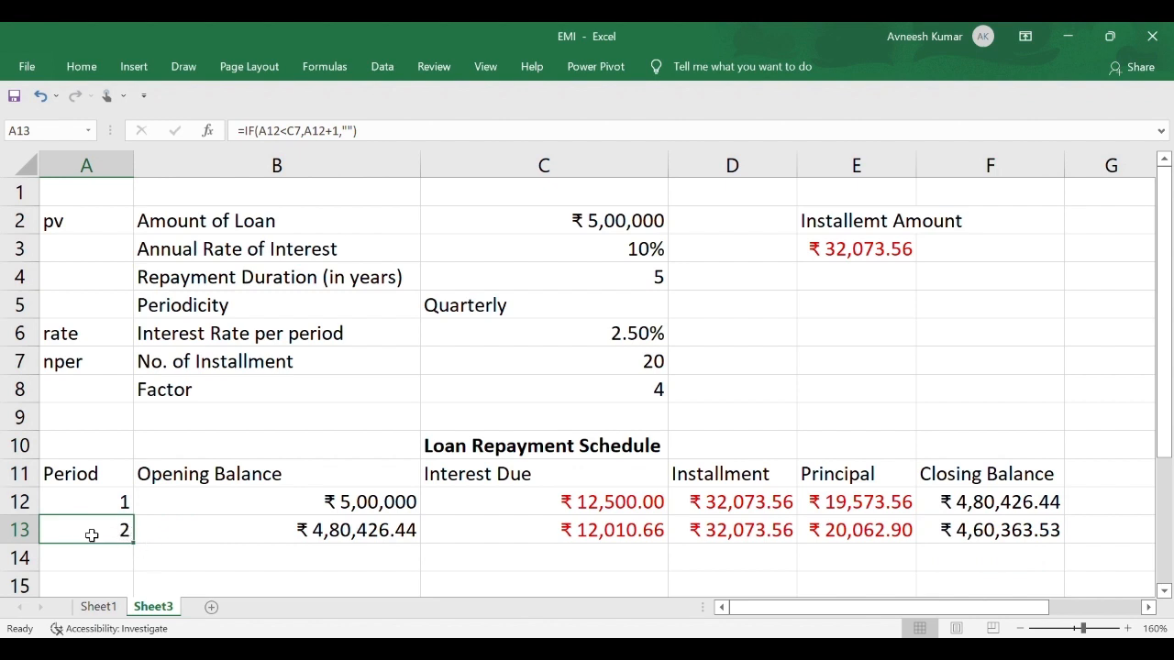
click(282, 538)
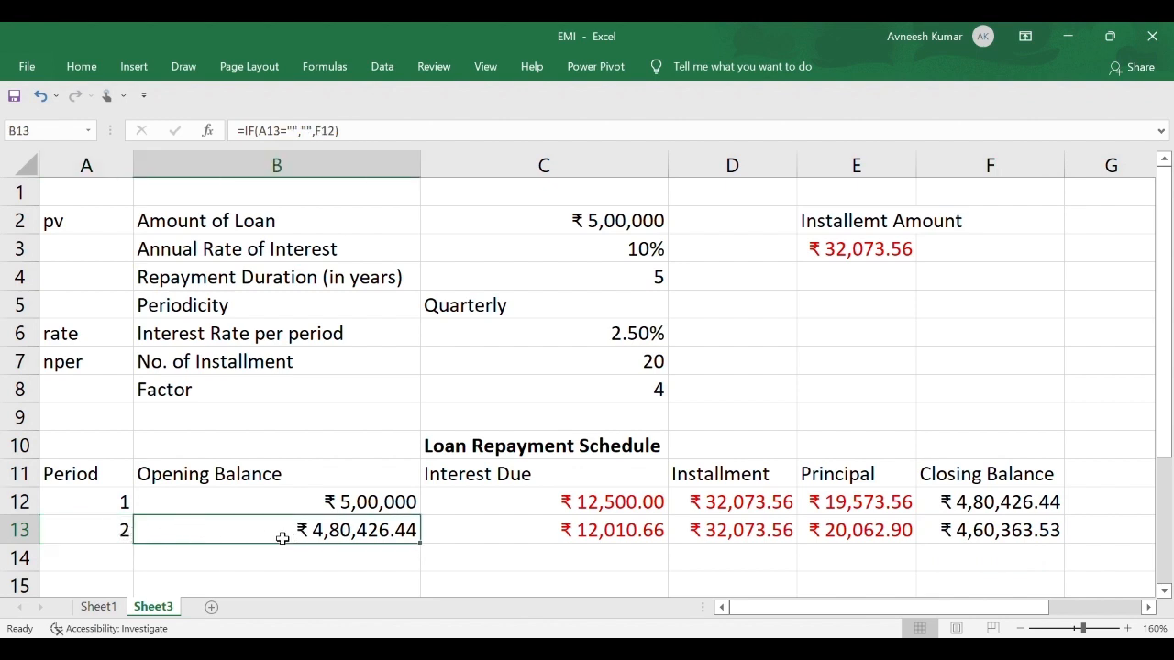
click(79, 503)
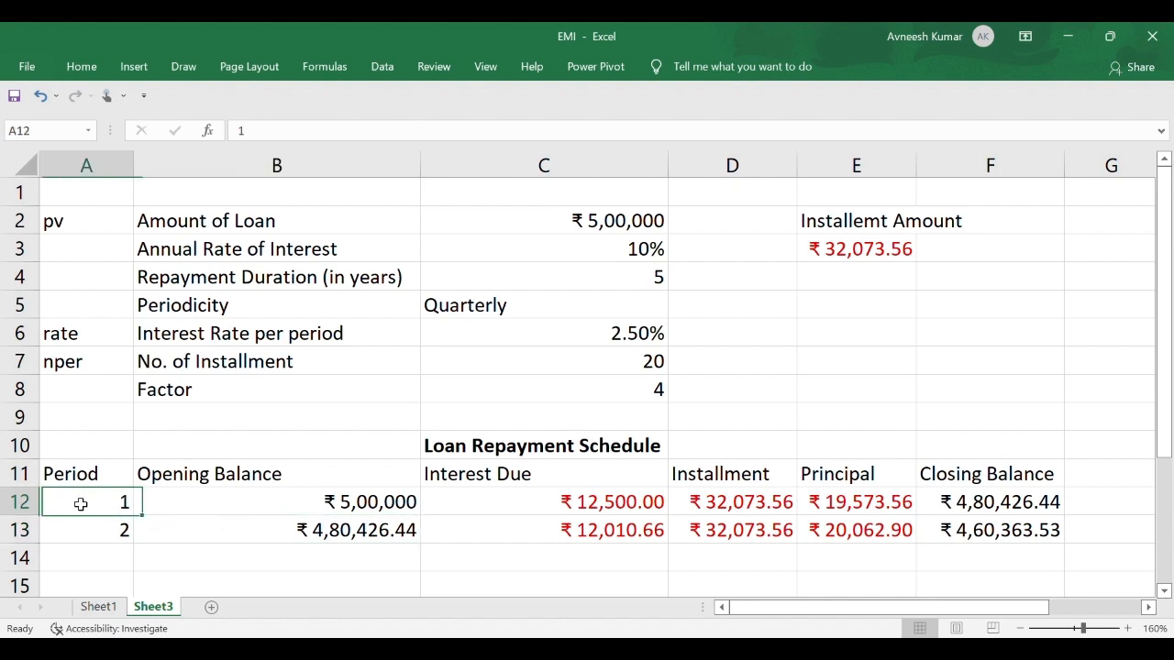
click(97, 535)
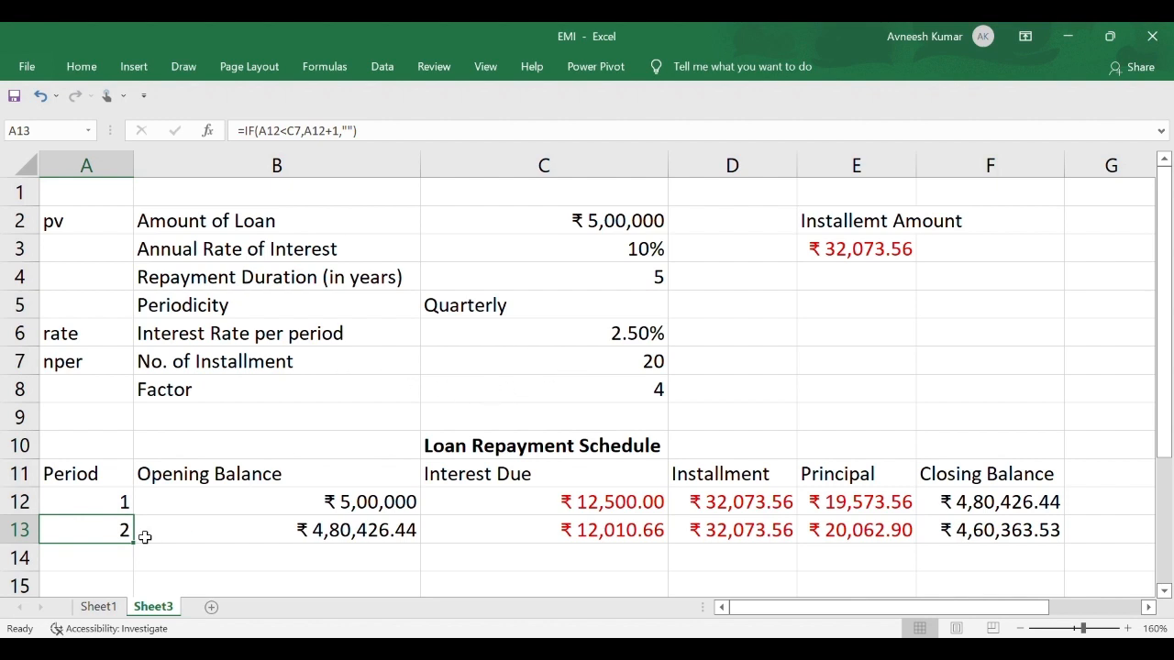
click(304, 139)
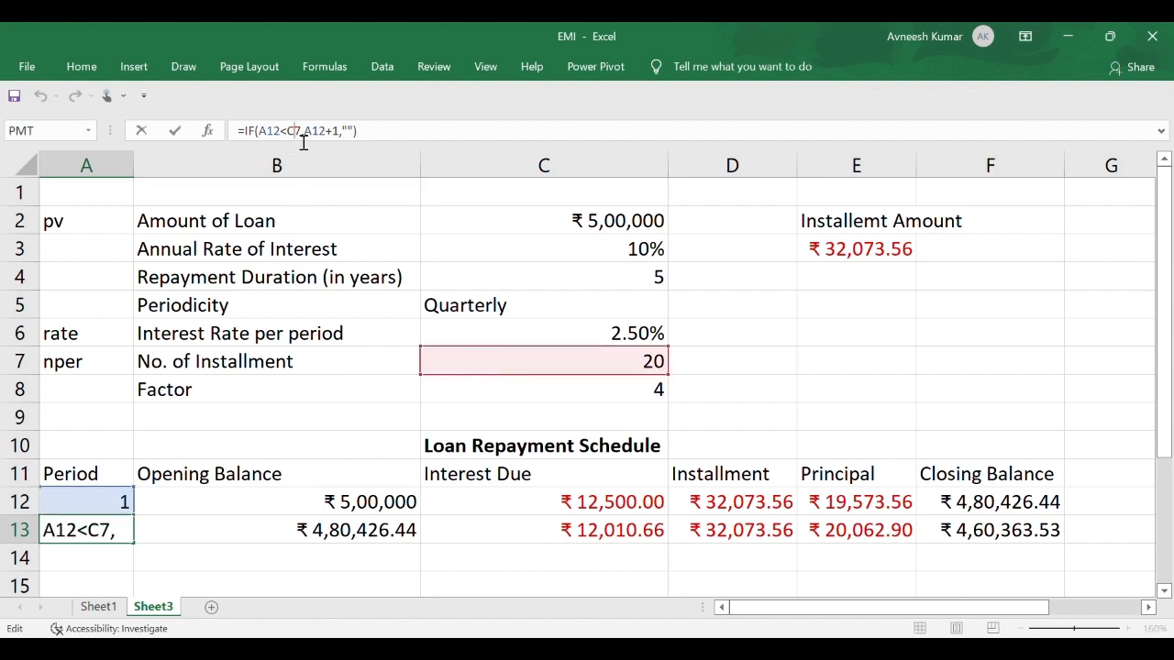
text($)
key(Return)
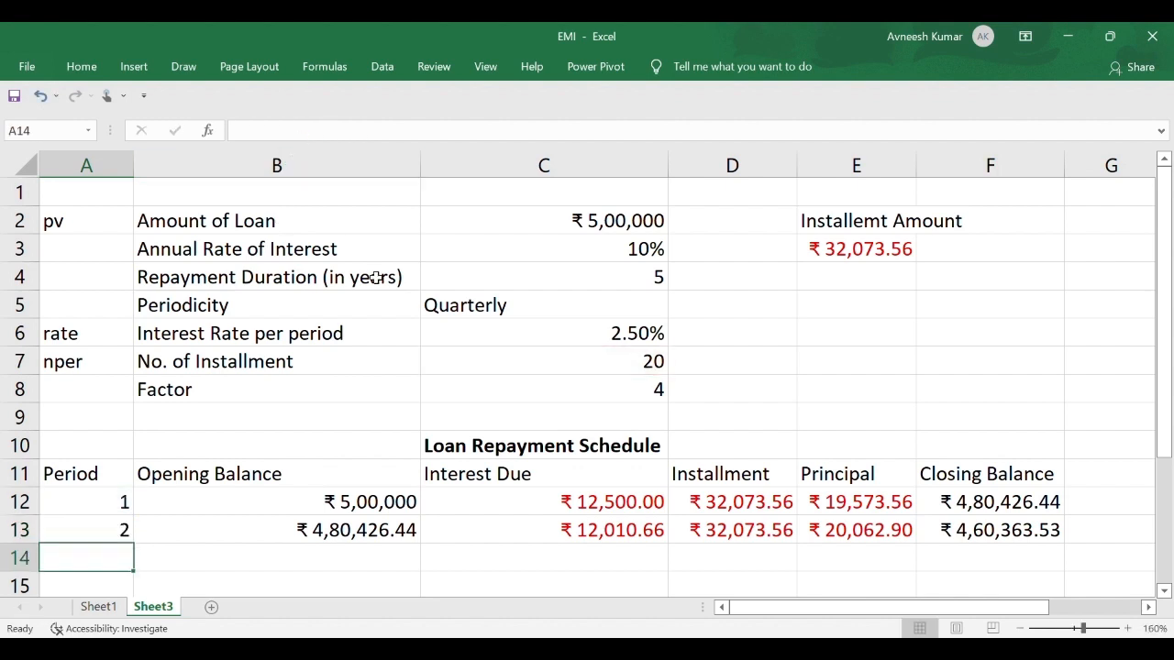
Lock the input rows in C13's Interest Due formula, making it =IF(A13="","",IPMT(C$6,A13,C$7,C$2,0,0)).
click(338, 542)
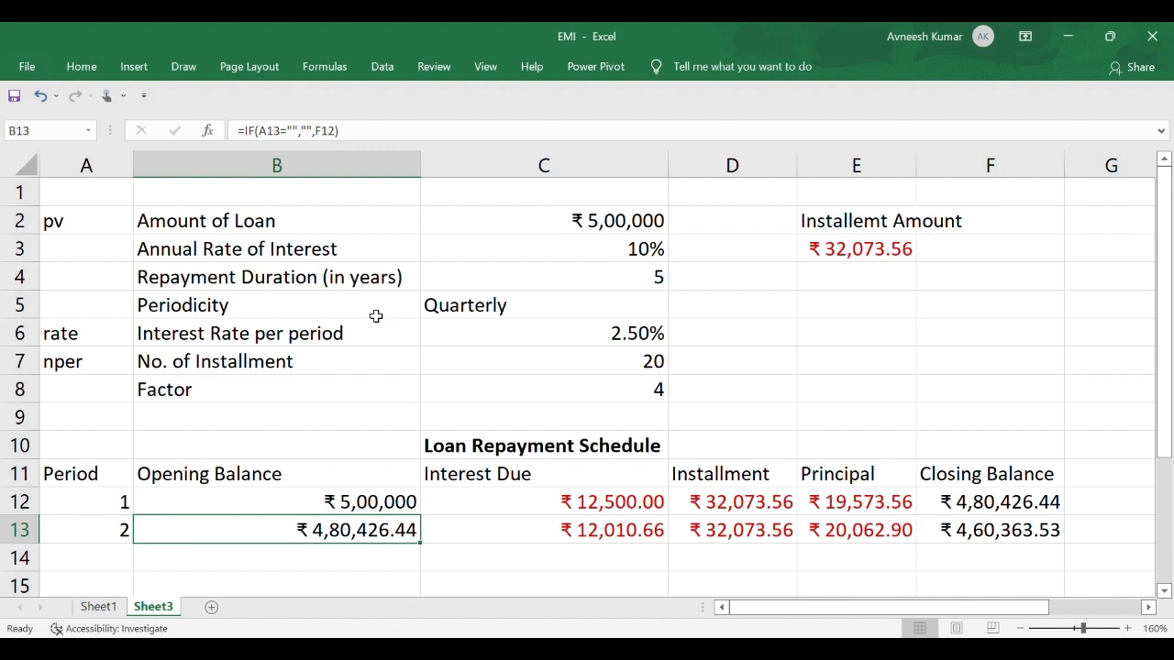
click(462, 531)
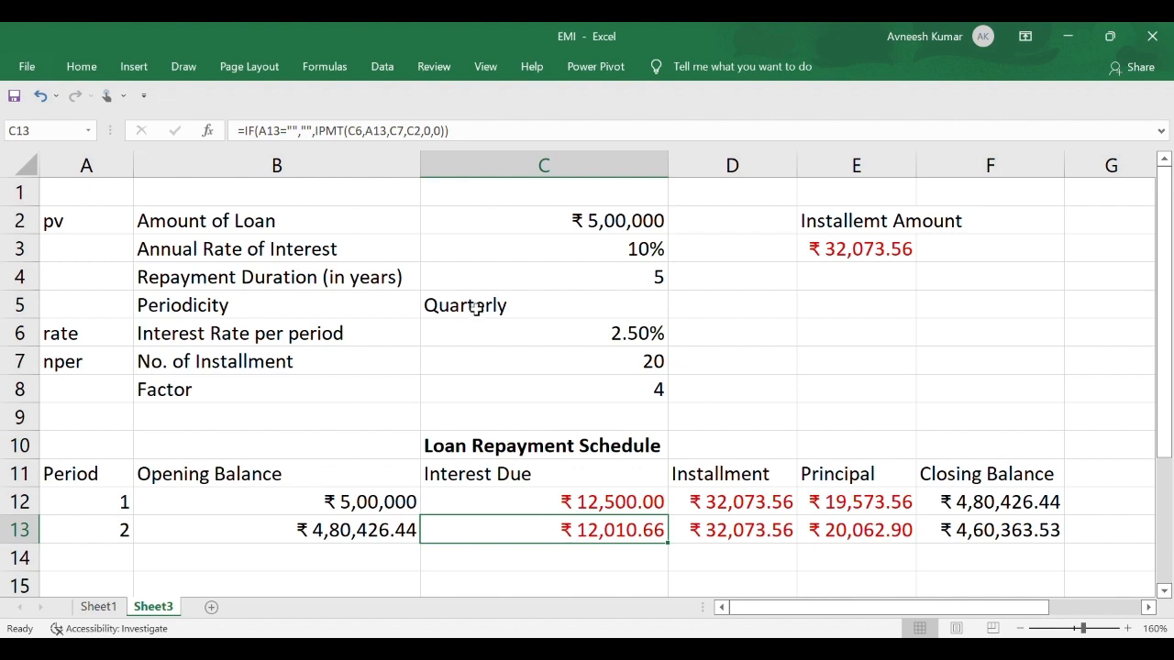
click(360, 139)
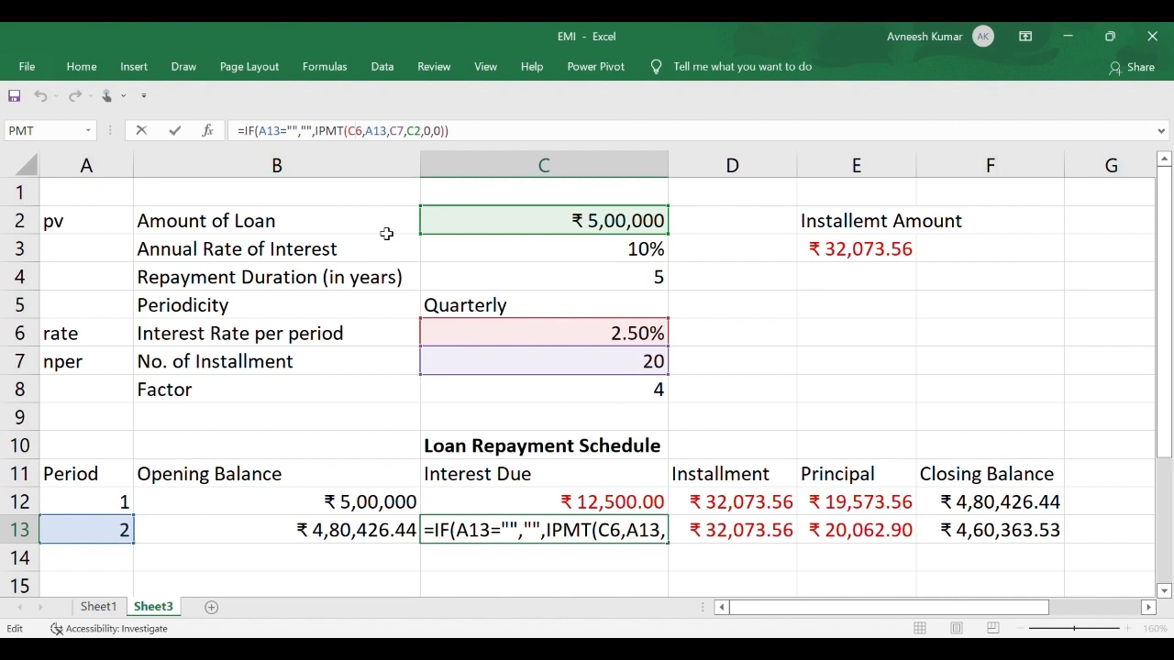
text($)
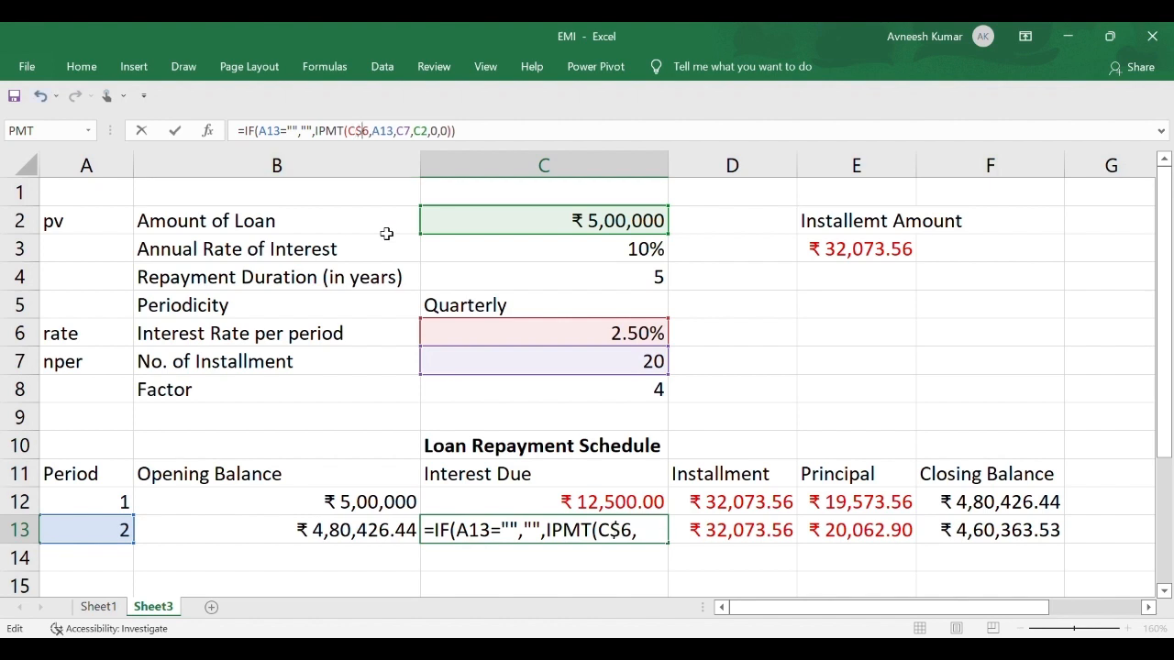
click(411, 134)
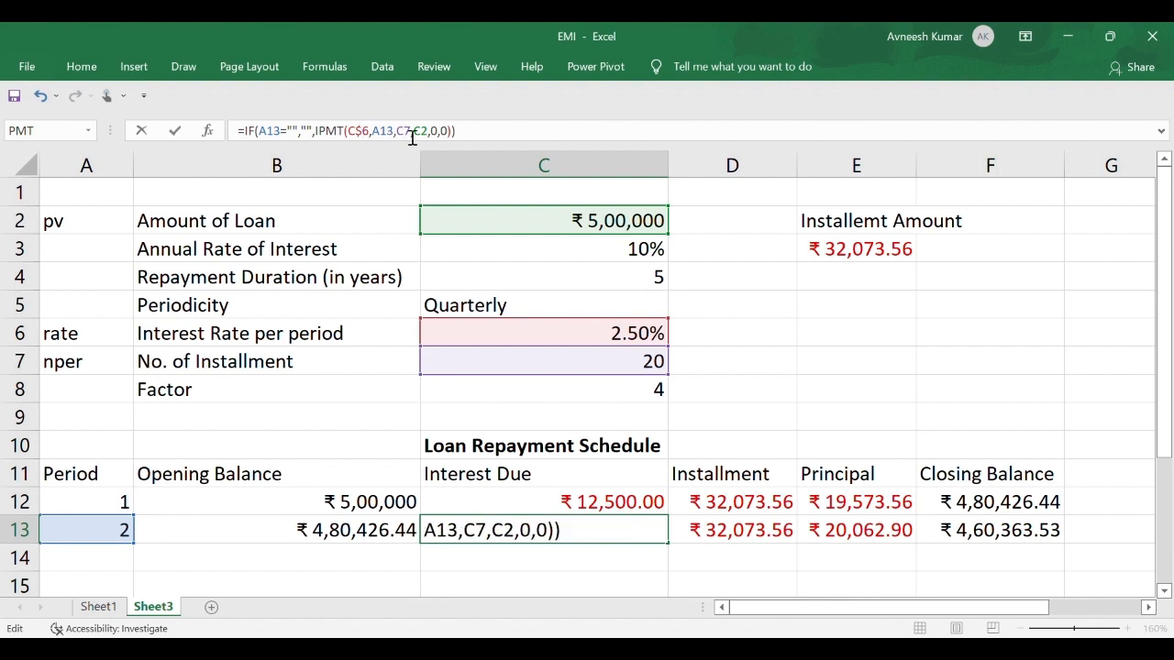
text($7,C)
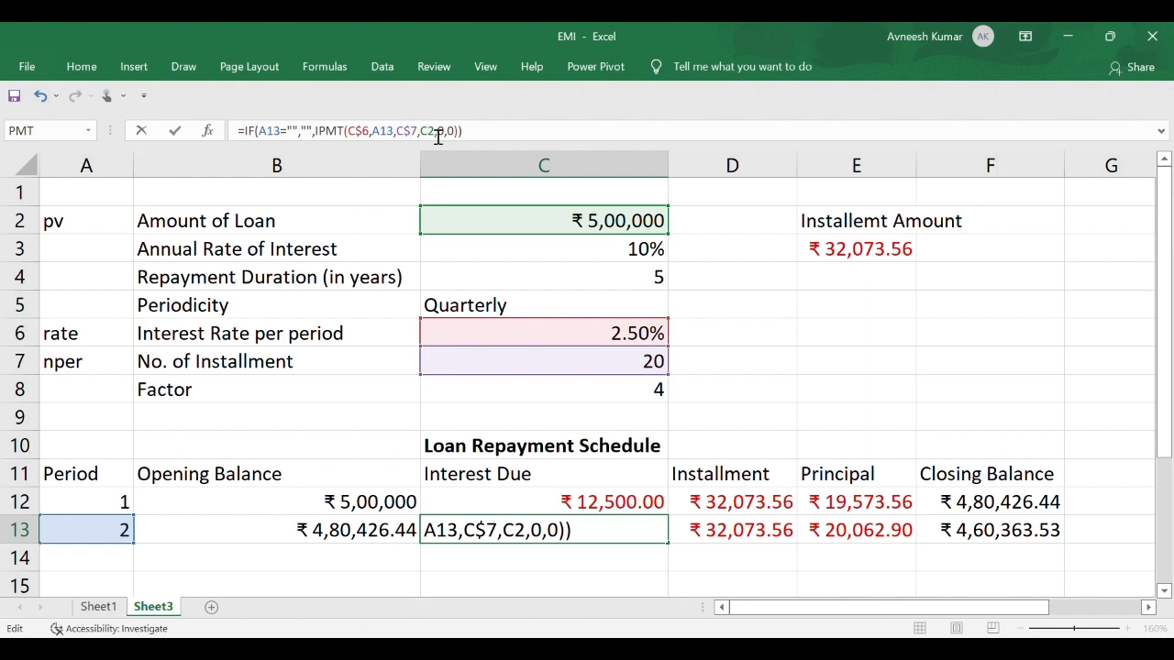
text($)
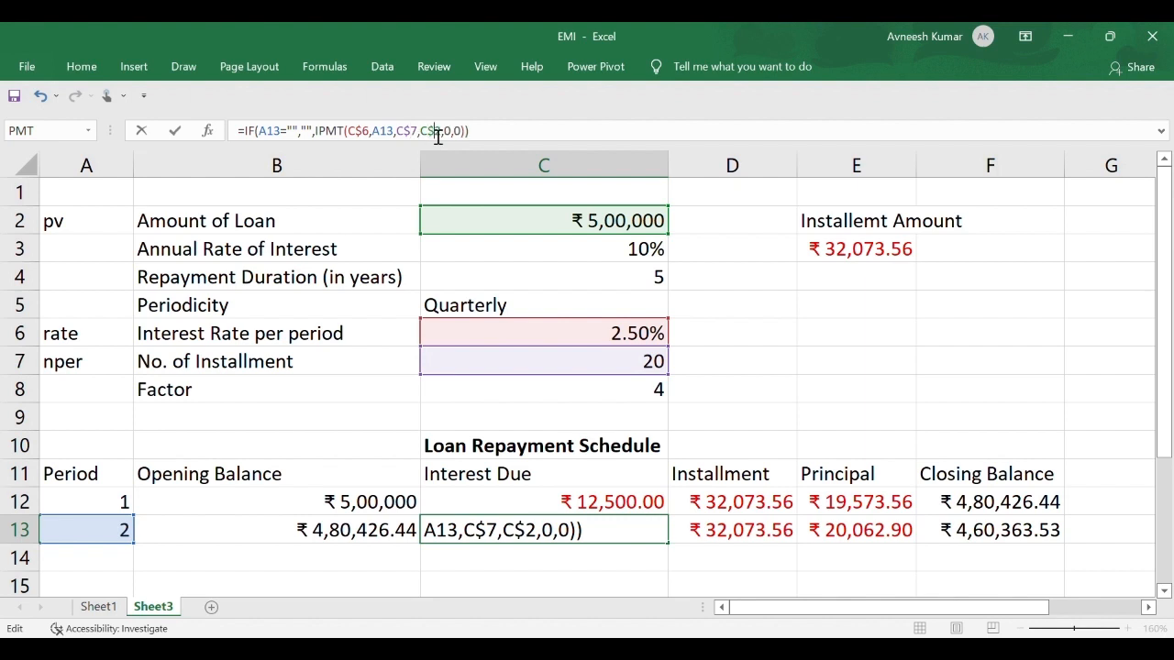
key(Return)
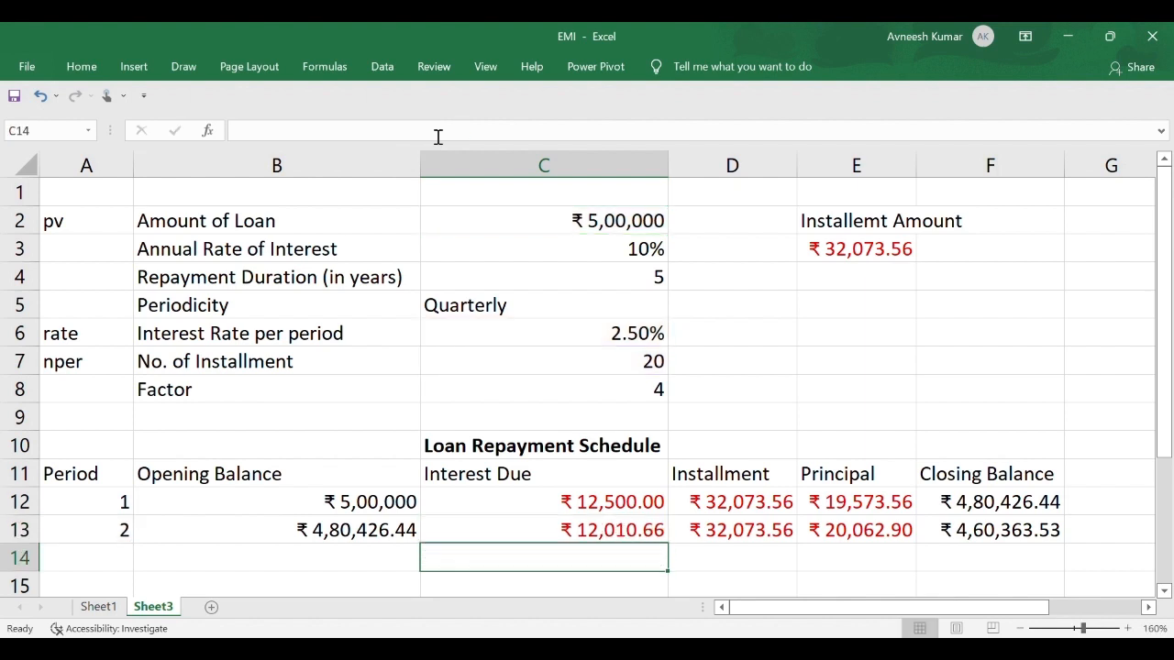
Lock the input rows in E13's Principal formula, making it =IF(A13="","",PPMT(C$6,A13,C$7,C$2,0,0)).
click(786, 539)
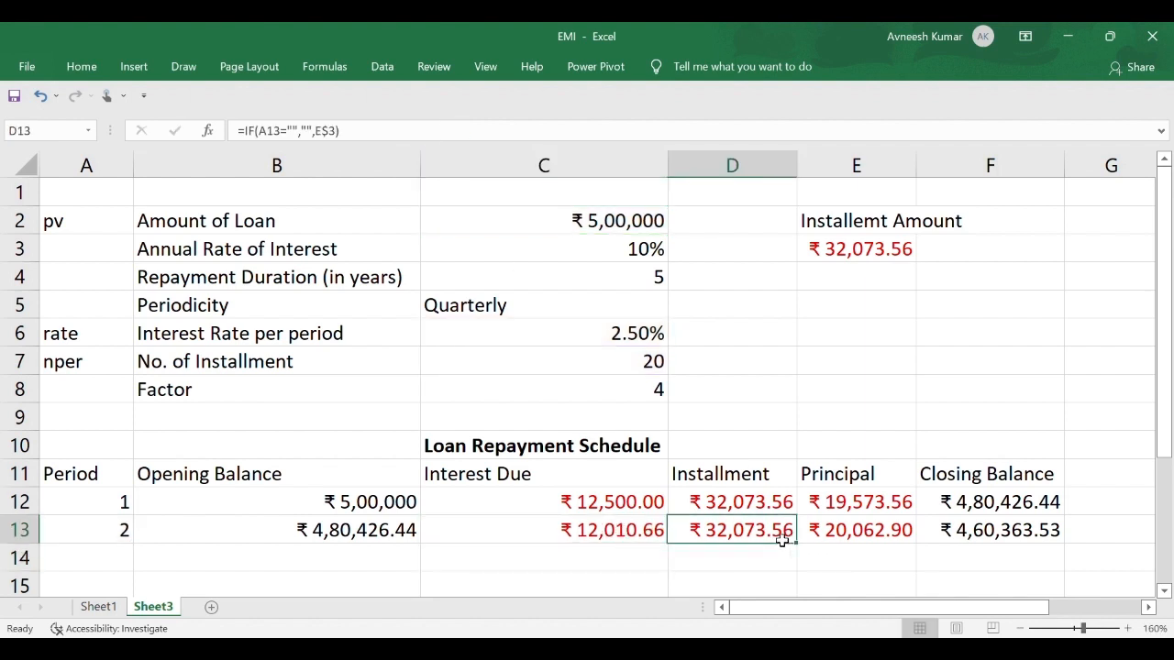
click(862, 537)
click(366, 132)
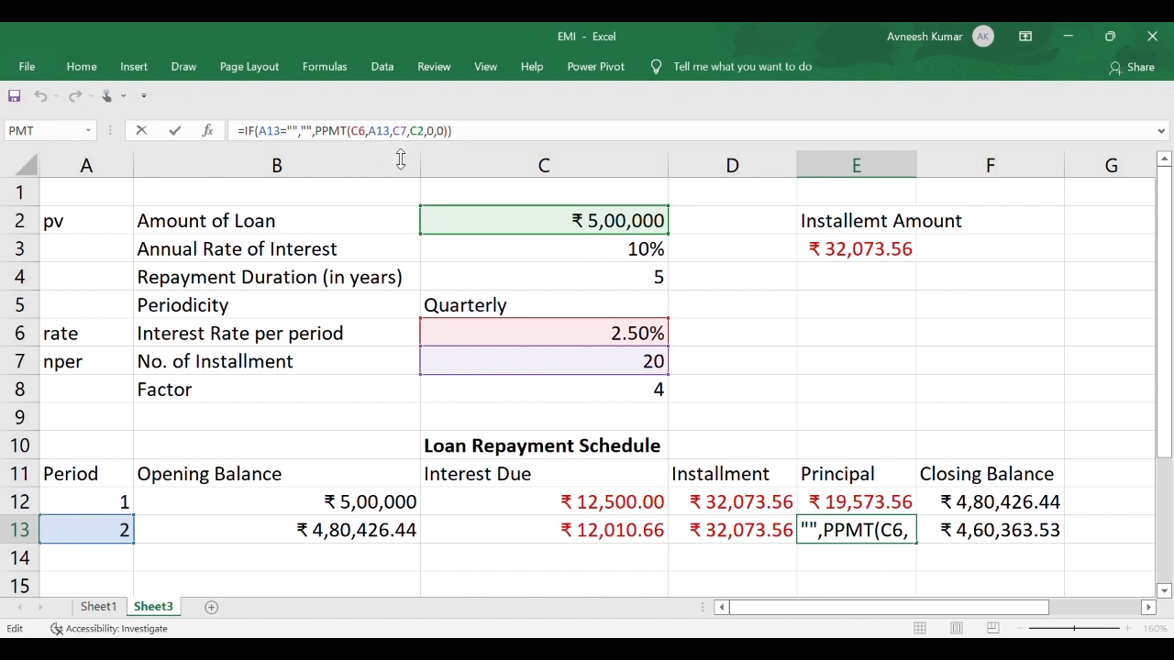
text($)
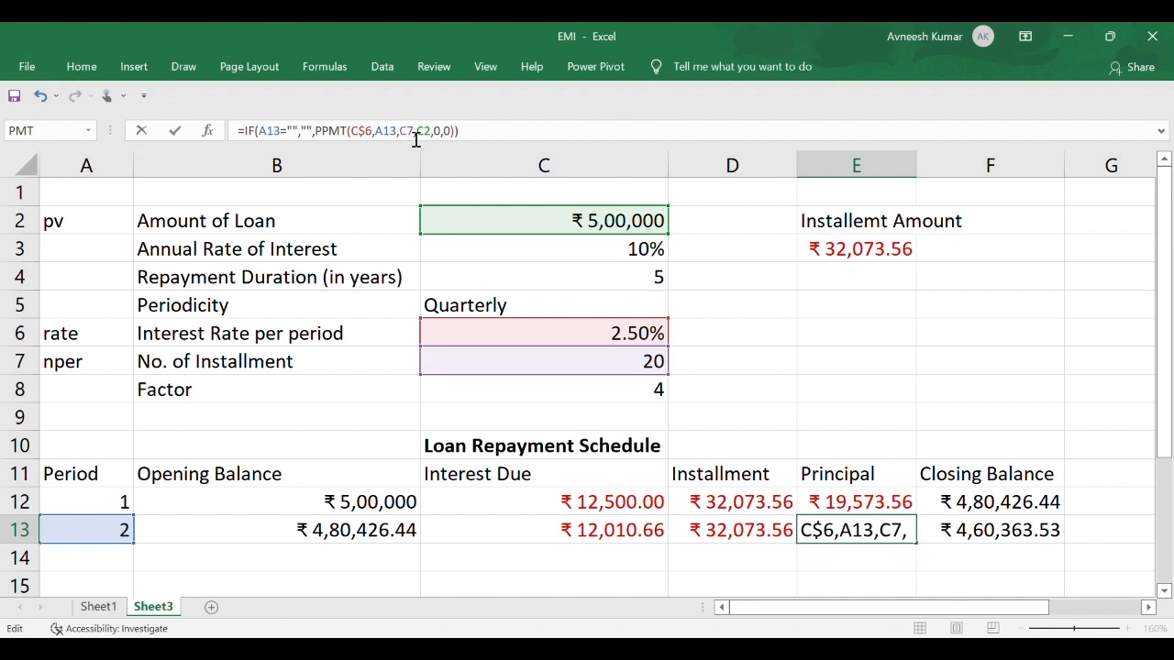
text($7,C)
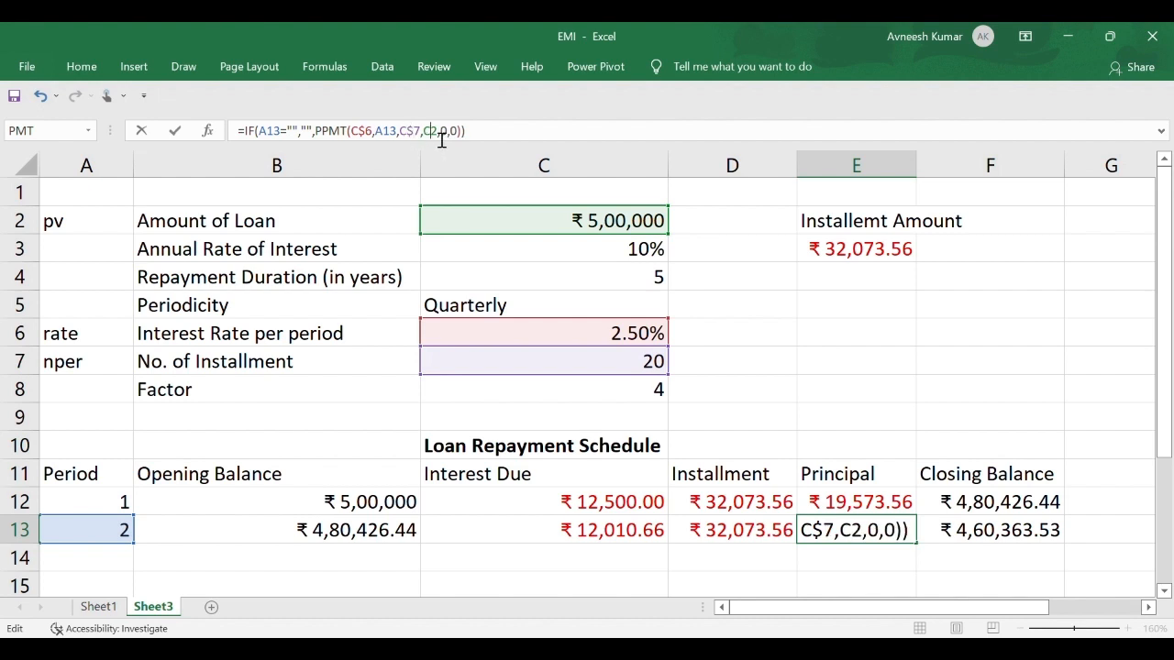
text($)
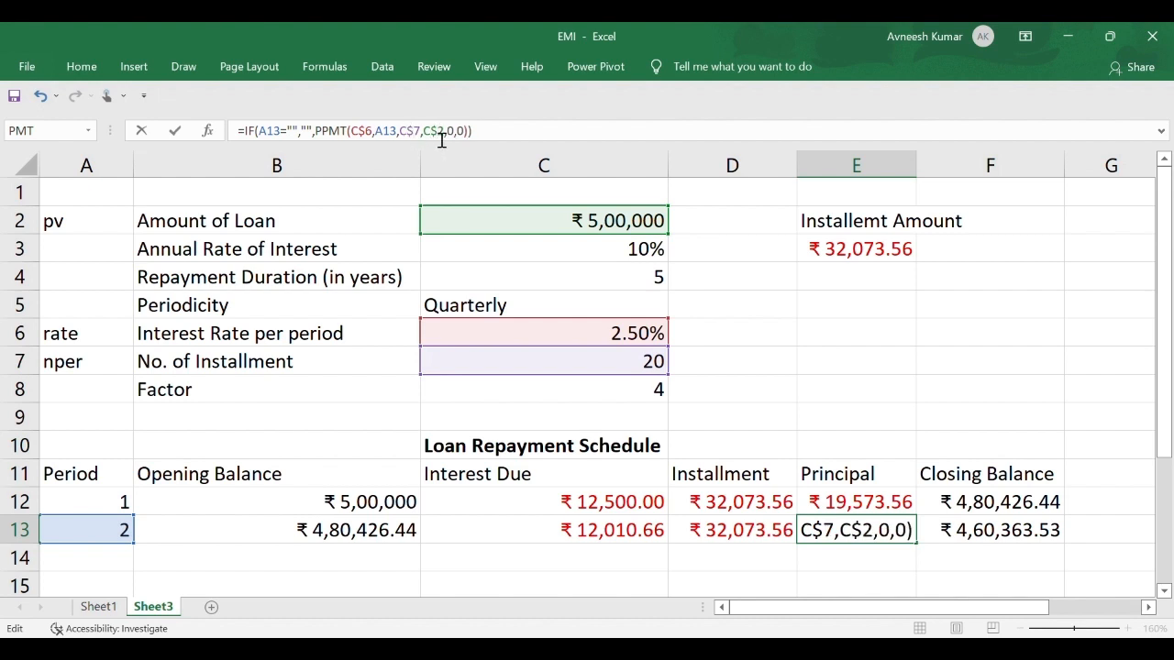
key(Return)
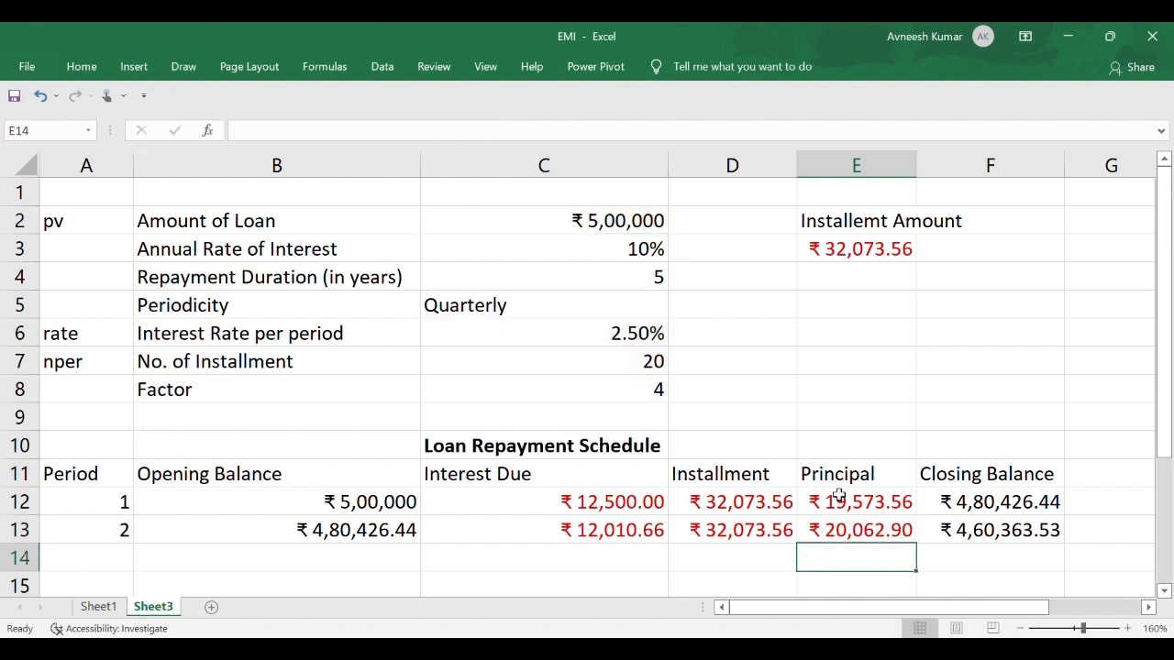
Fill the second period's formulas in A13:F13 down the schedule, well past the last quarterly installment row.
click(979, 539)
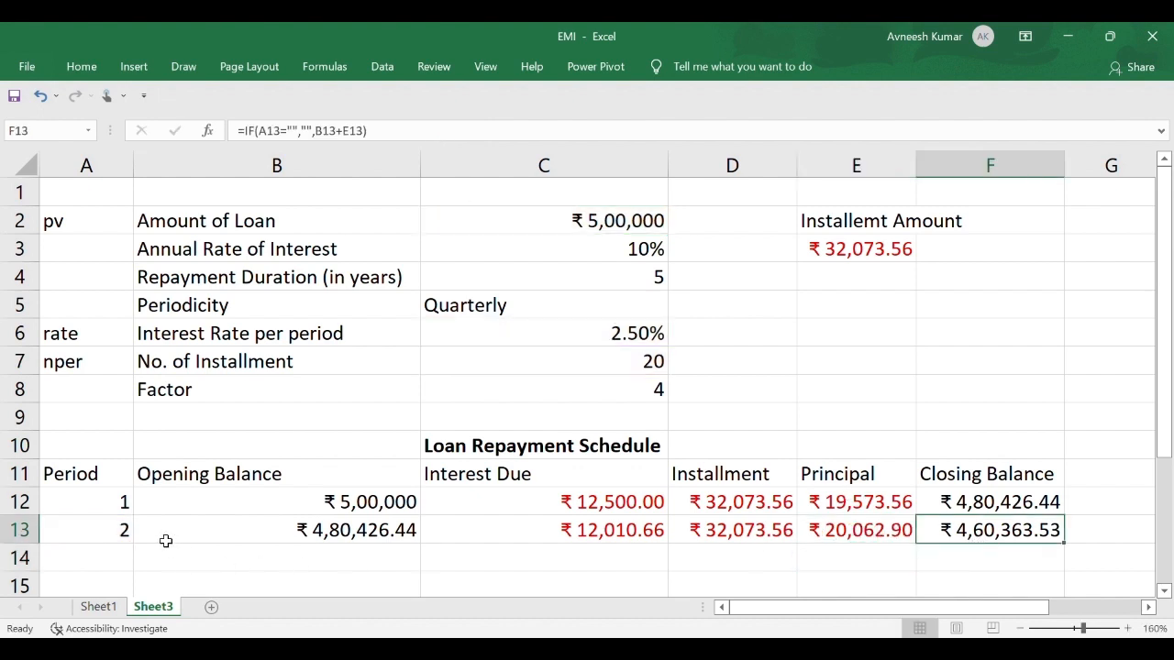
drag(129, 538, 1061, 414)
scroll(828, 346, up, 16)
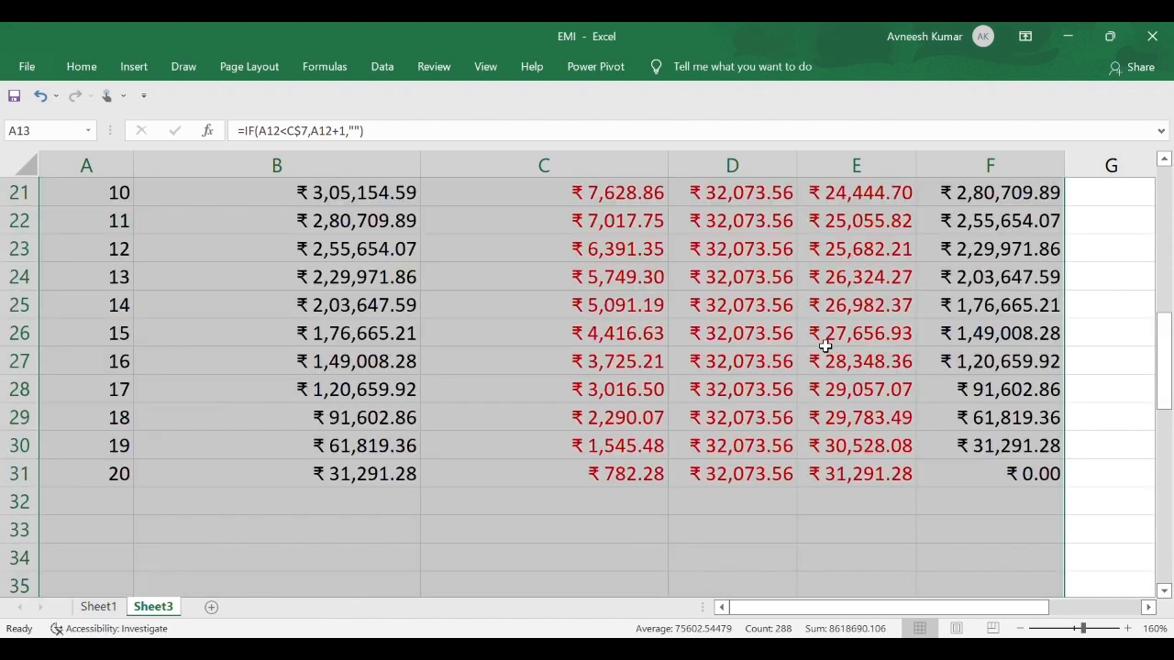
Examine the filled quarterly schedule from the first period through the final Closing Balance in F31 and the rows below it.
scroll(825, 346, down, 5)
scroll(1167, 366, up, 4)
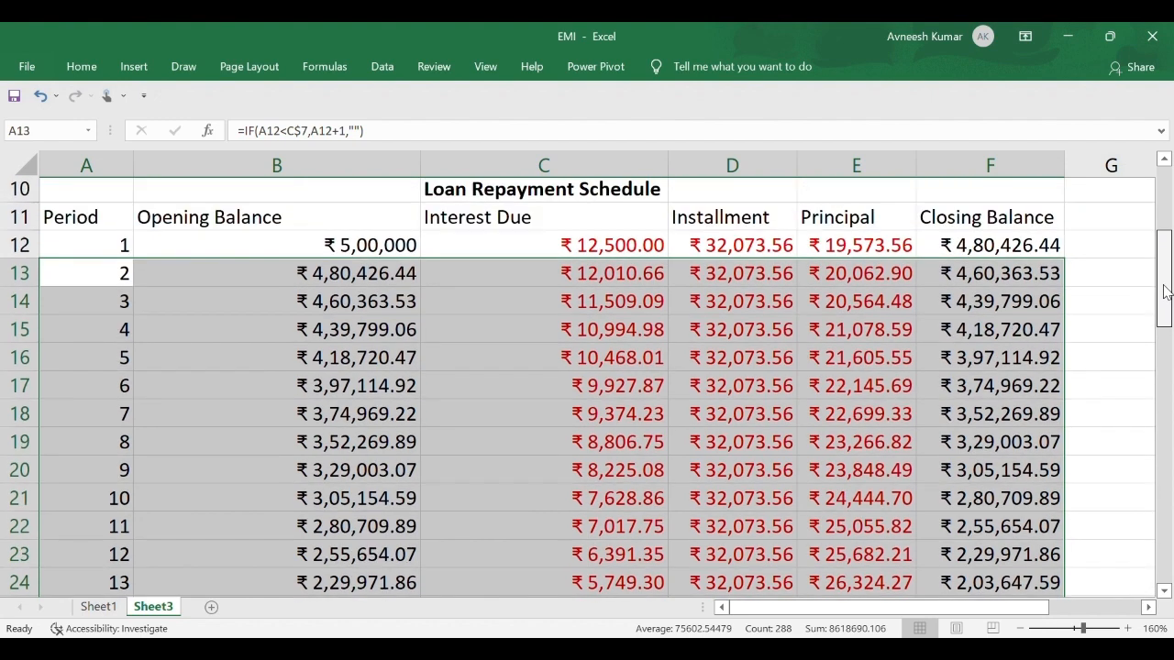
scroll(1167, 374, down, 4)
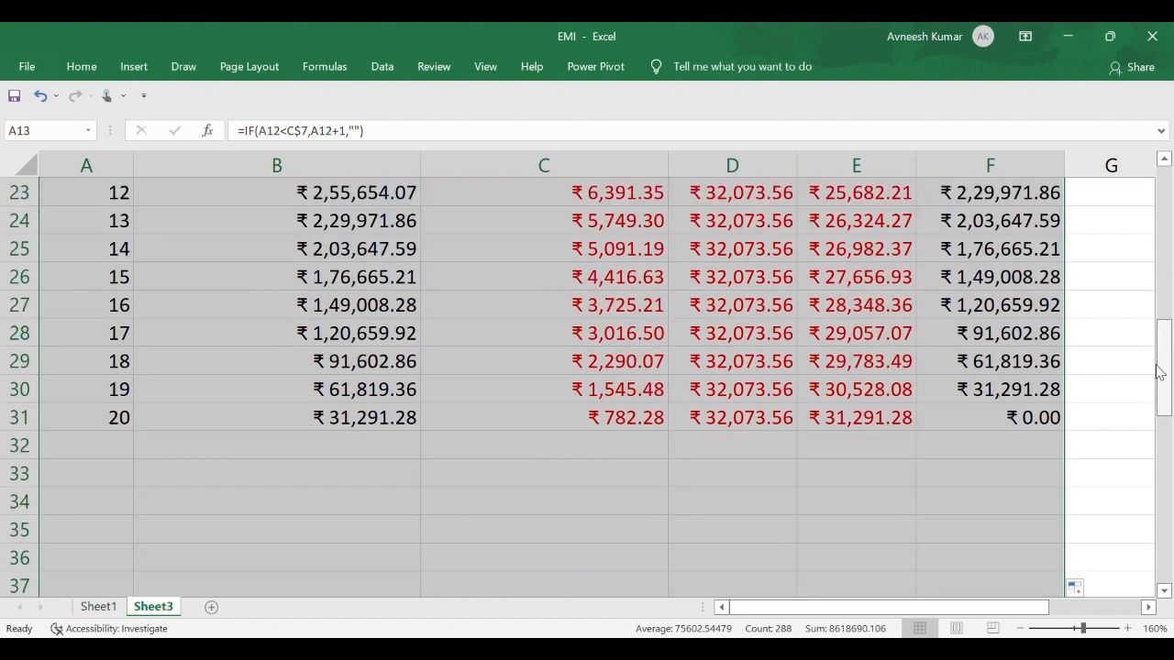
click(1000, 424)
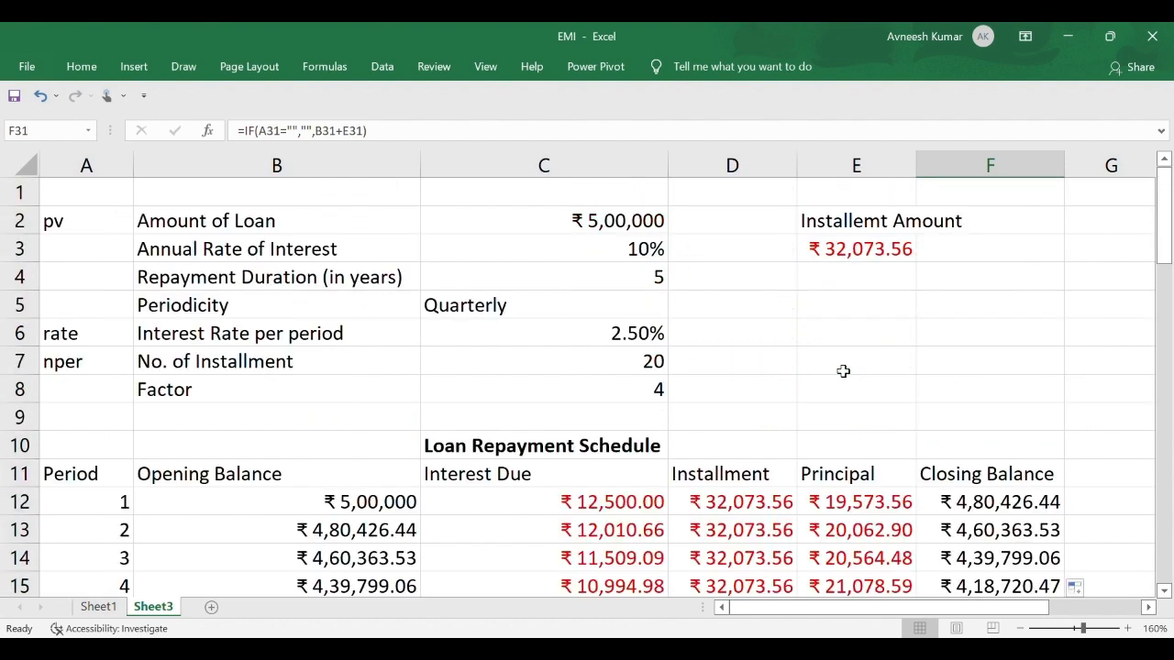
scroll(844, 369, up, 7)
scroll(1045, 259, down, 1)
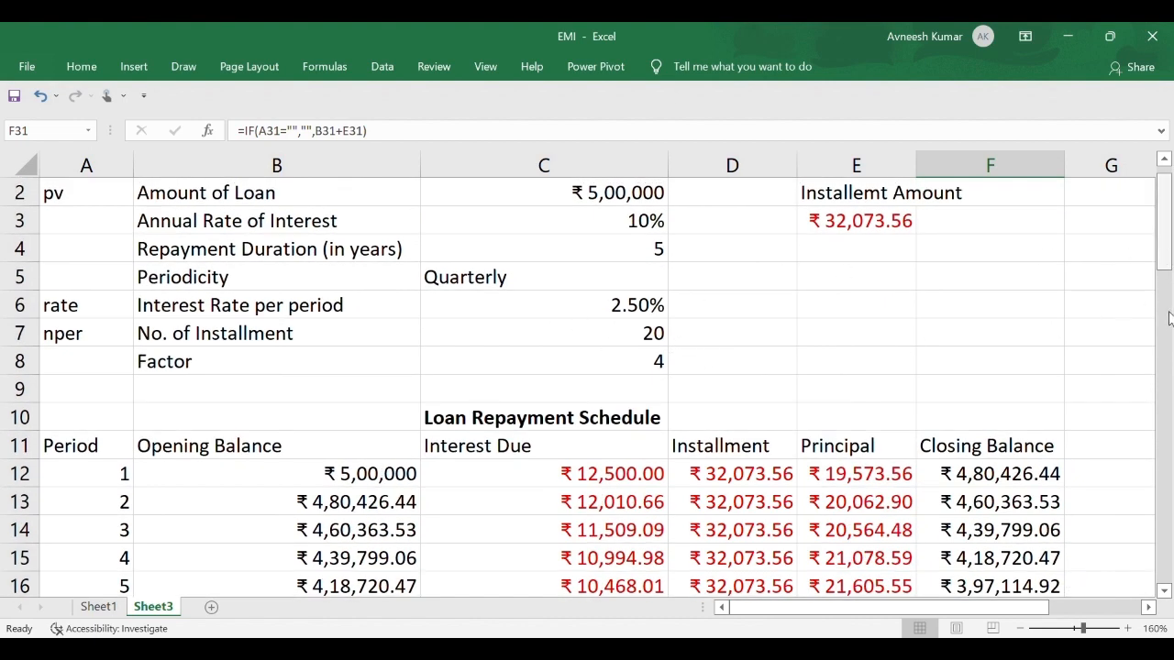
scroll(1158, 412, down, 8)
scroll(1113, 479, down, 1)
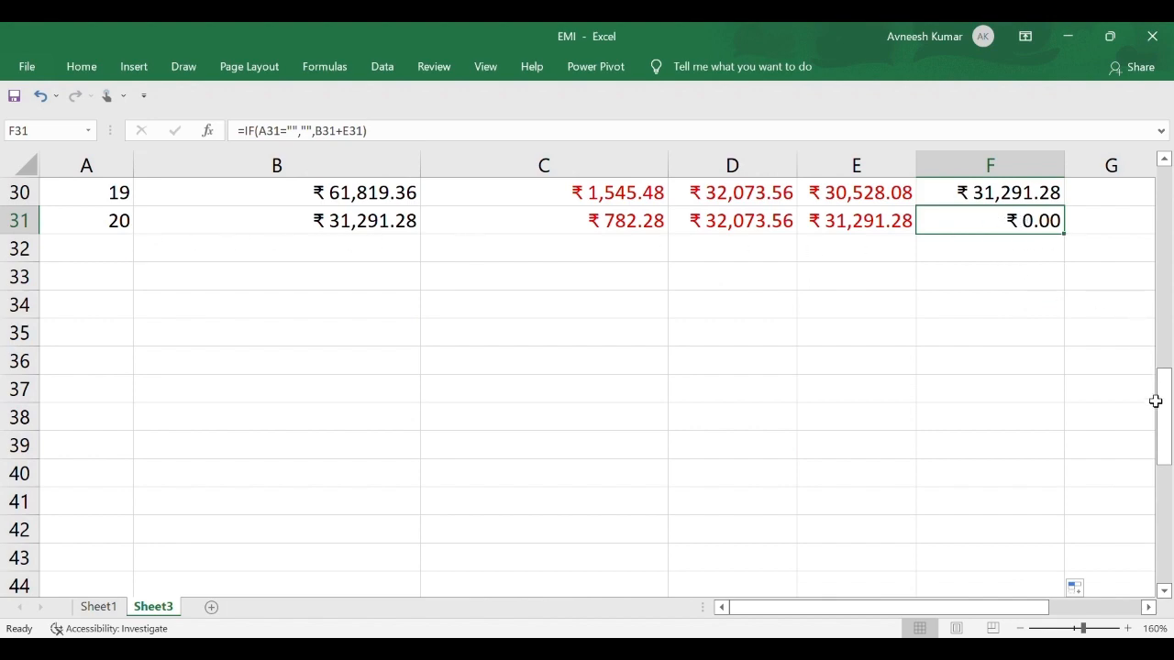
scroll(925, 375, up, 2)
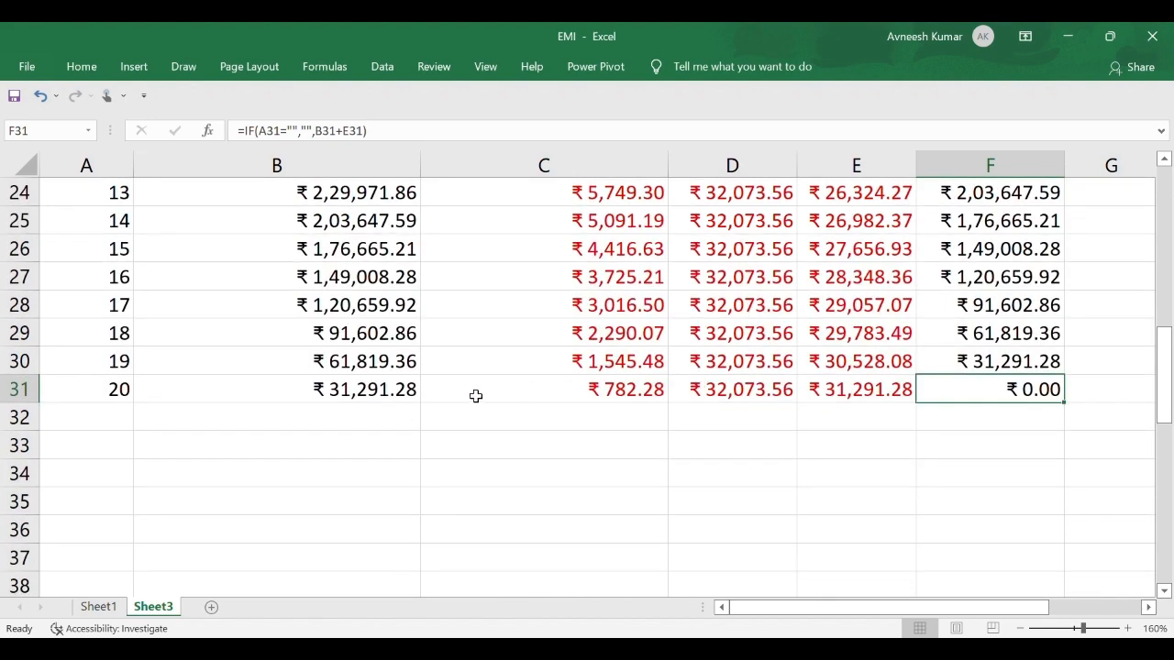
scroll(473, 397, up, 5)
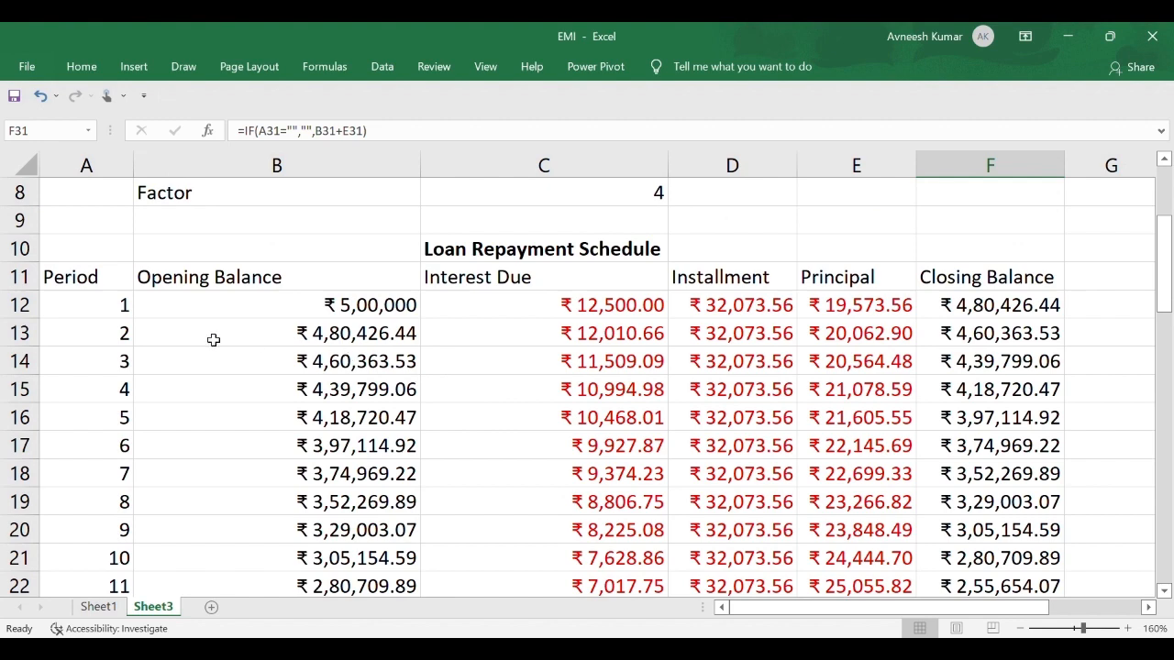
click(439, 345)
scroll(446, 348, up, 3)
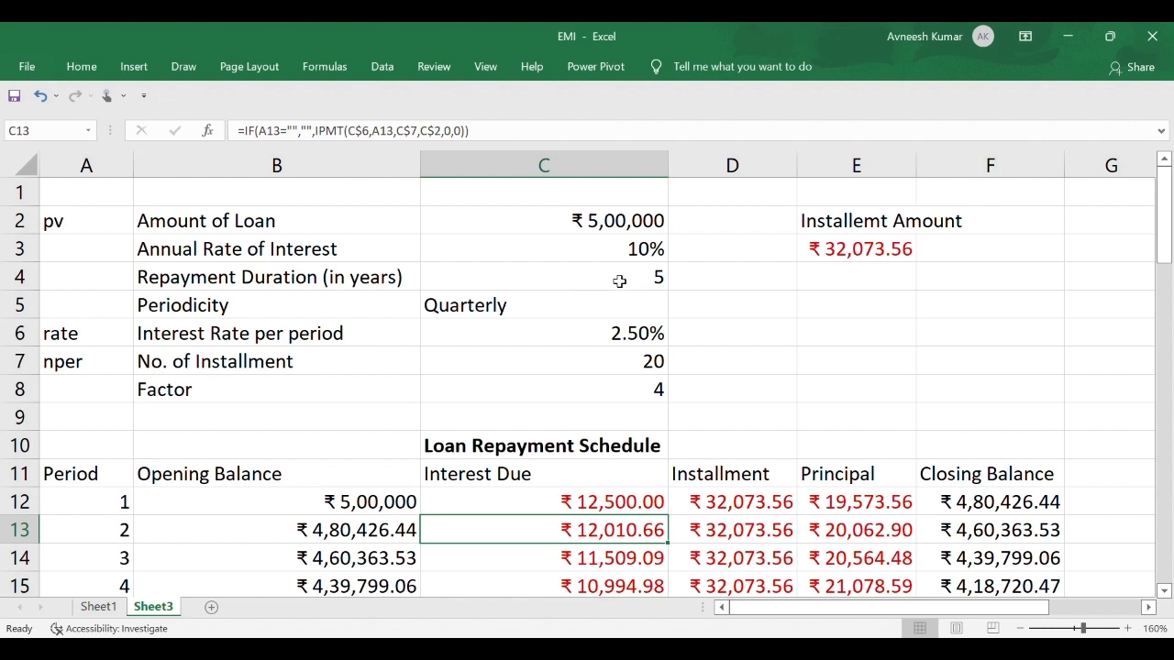
Set the Periodicity in C5 to Yearly and autofit column E to its wider amounts.
click(541, 313)
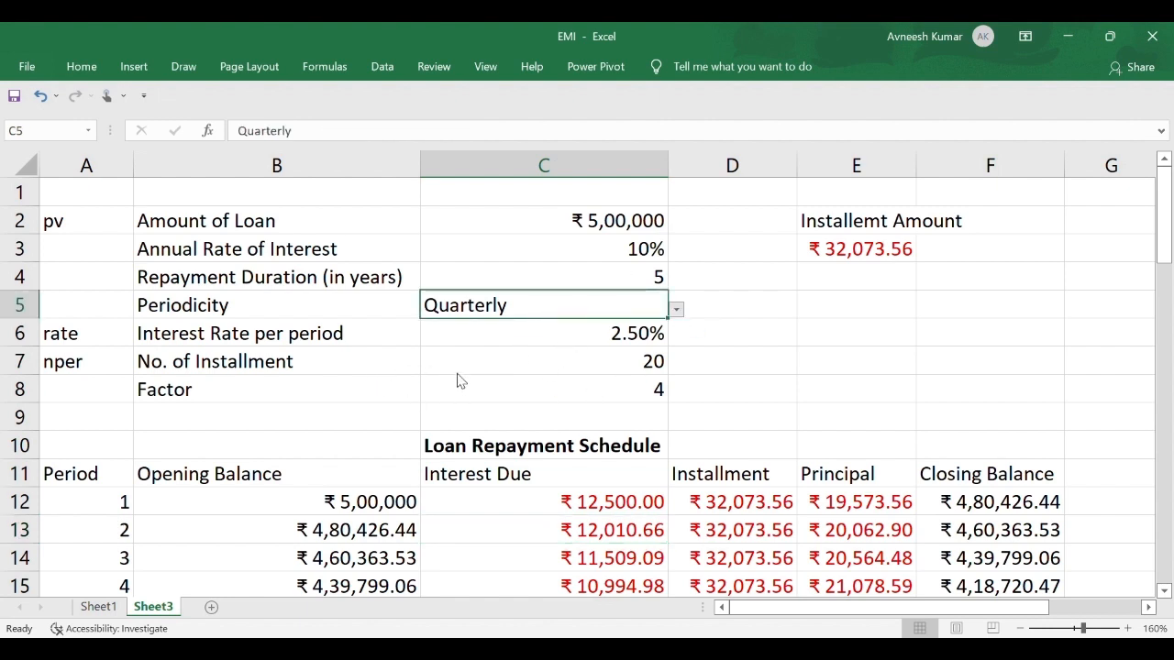
click(447, 410)
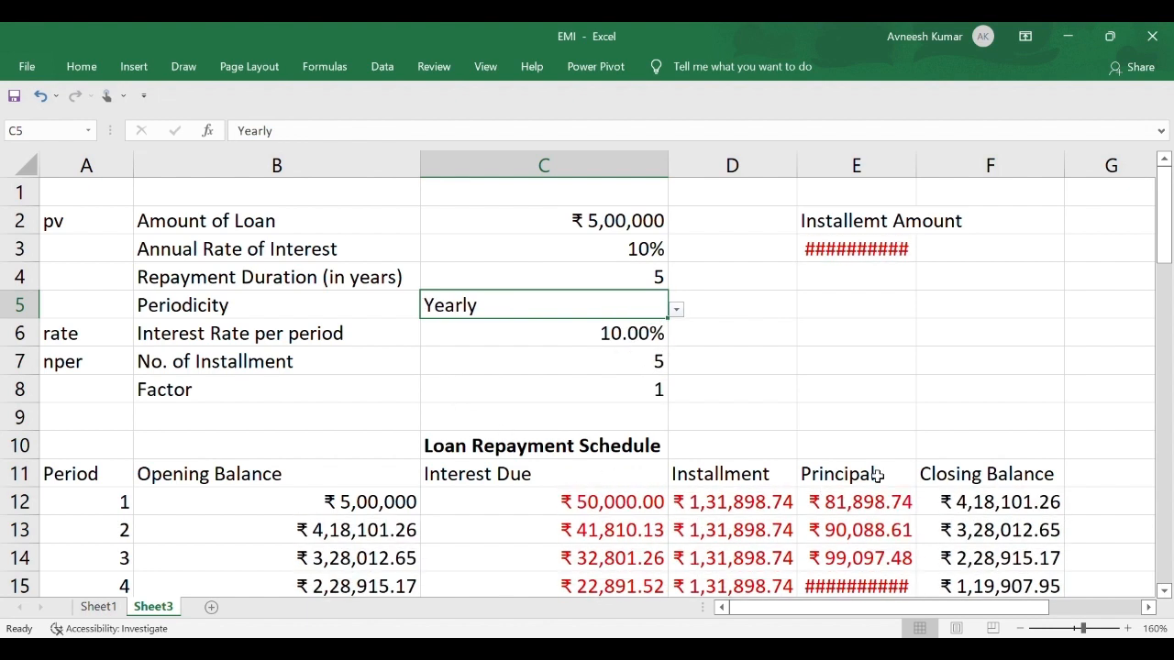
double_click(916, 181)
Review the yearly repayment schedule and select its last installment row, A16:F16.
scroll(1163, 257, down, 1)
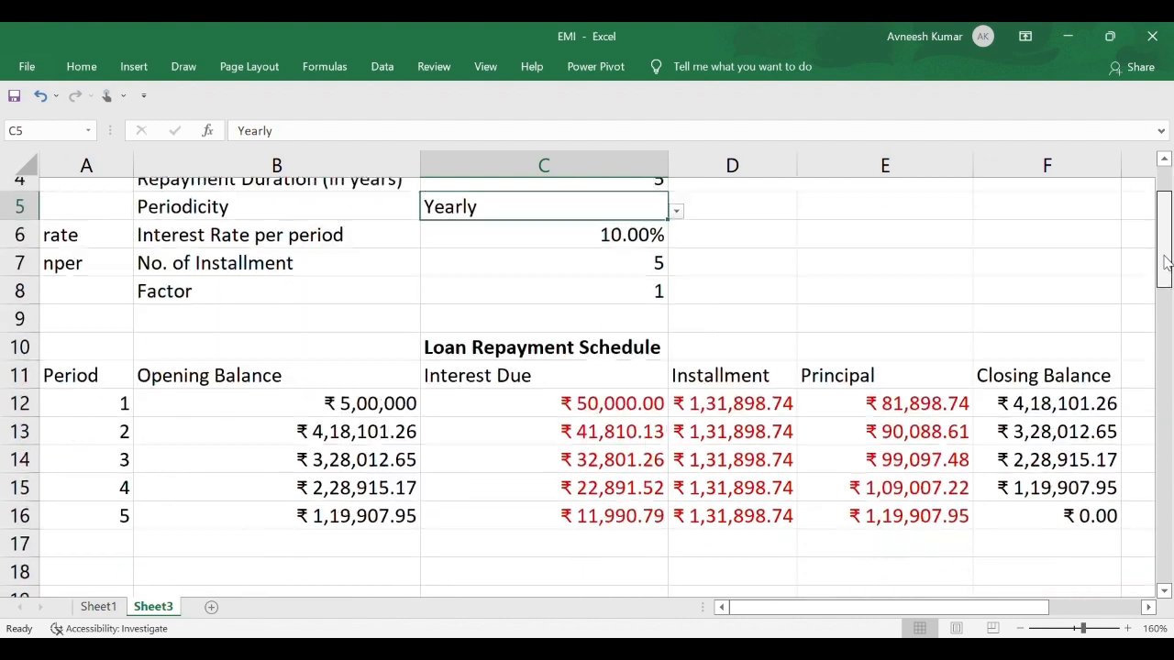
scroll(1163, 263, down, 1)
scroll(1163, 262, up, 1)
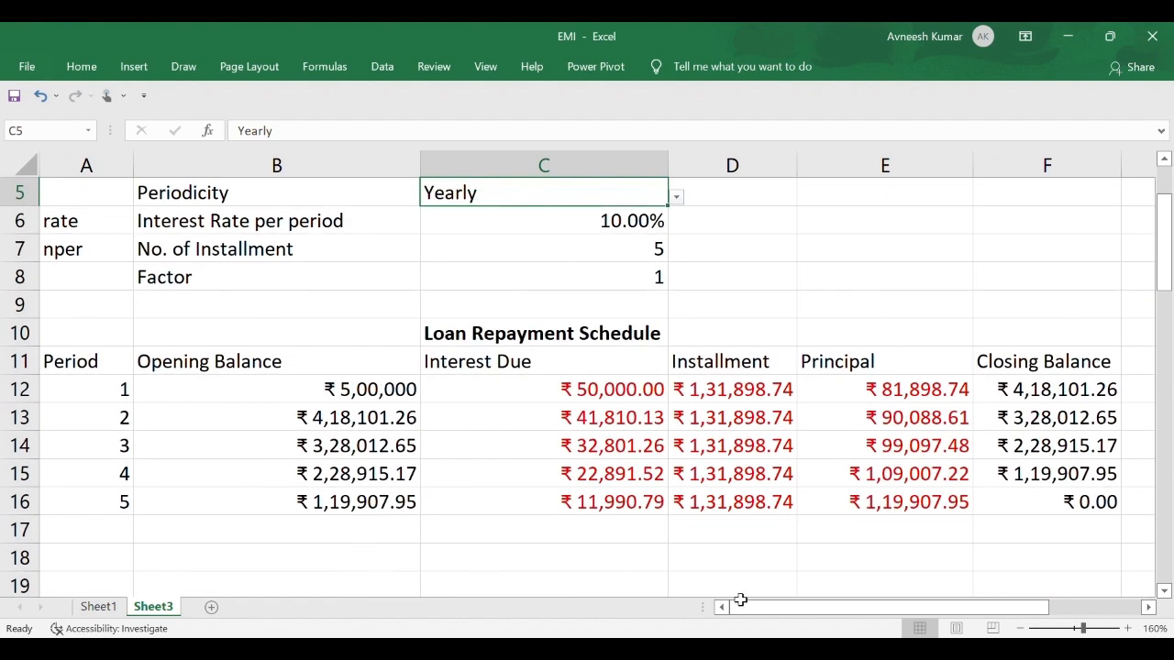
drag(109, 510, 1014, 513)
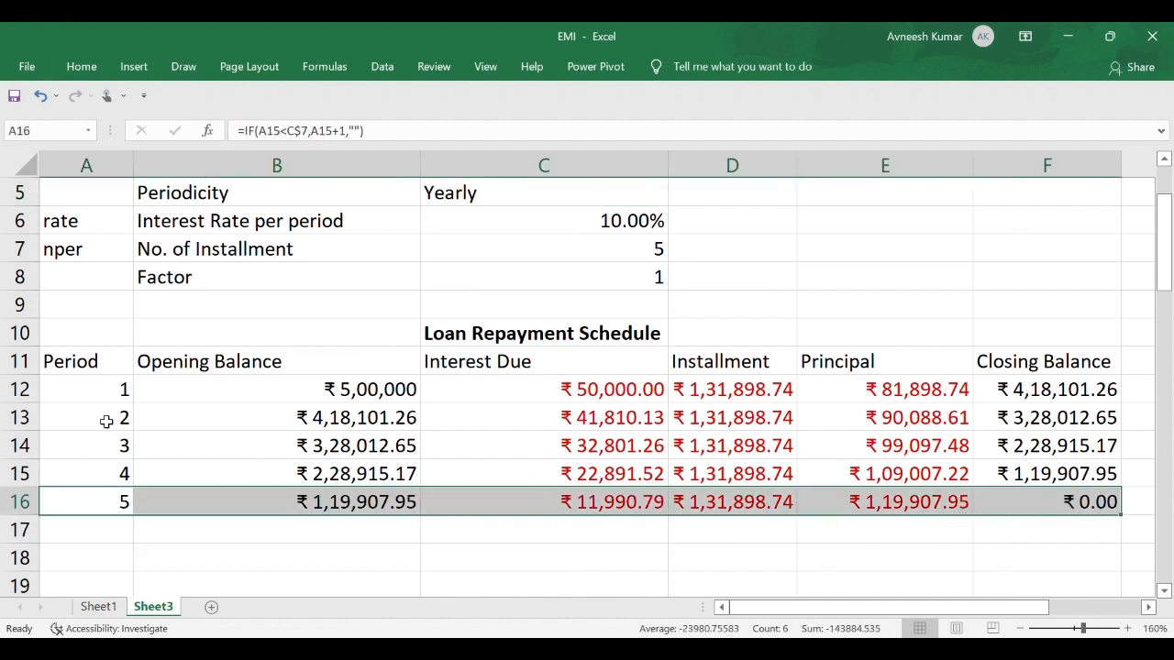
Fill the second period's formulas in A13:F13 down the schedule again, extending them well beyond row 100.
drag(108, 420, 1008, 428)
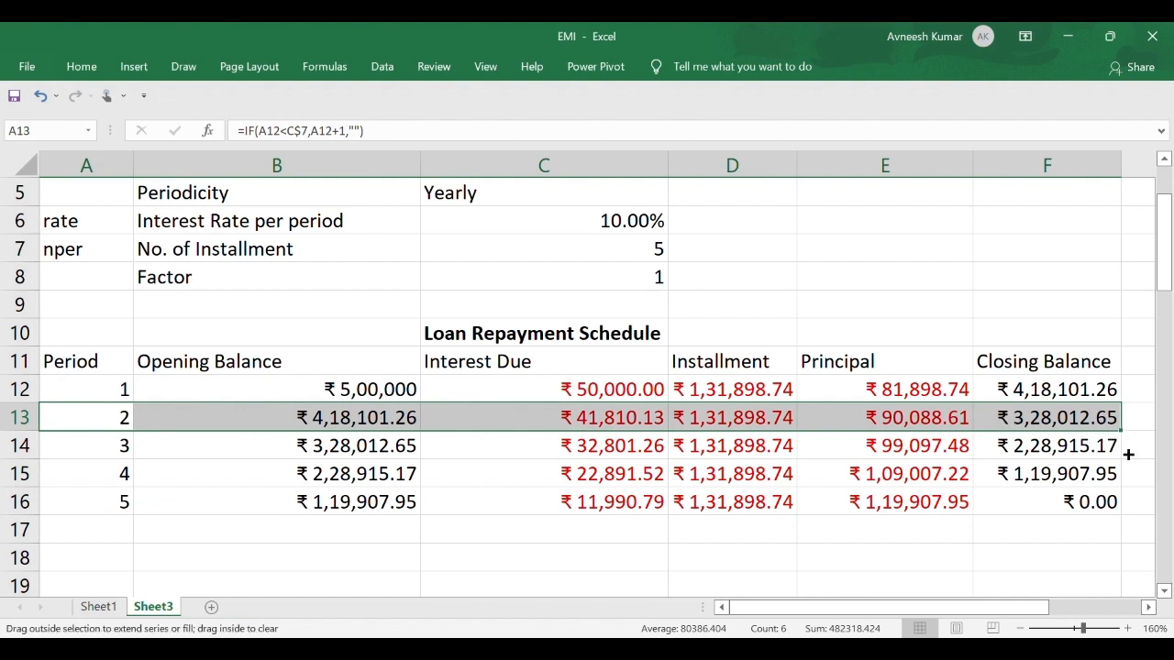
mouse_move(1127, 454)
mouse_down()
mouse_move(1123, 587)
mouse_move(1121, 541)
mouse_move(1114, 596)
mouse_move(1082, 608)
mouse_move(1090, 613)
mouse_move(1095, 471)
mouse_up()
scroll(707, 392, up, 20)
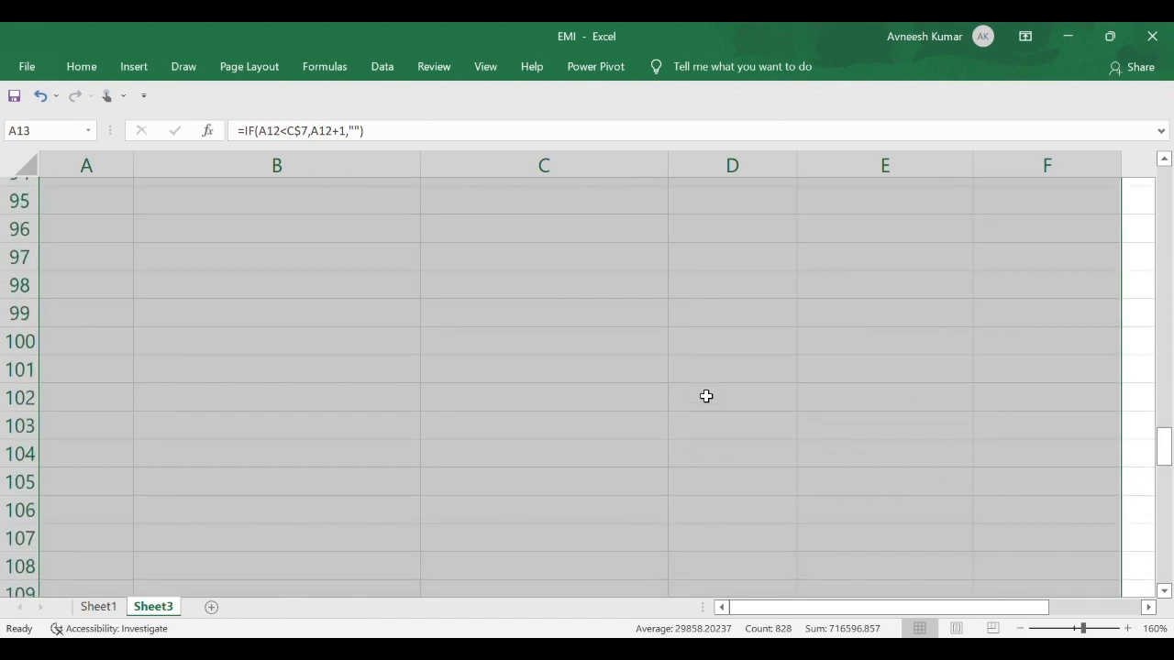
scroll(706, 396, up, 15)
drag(649, 490, 649, 490)
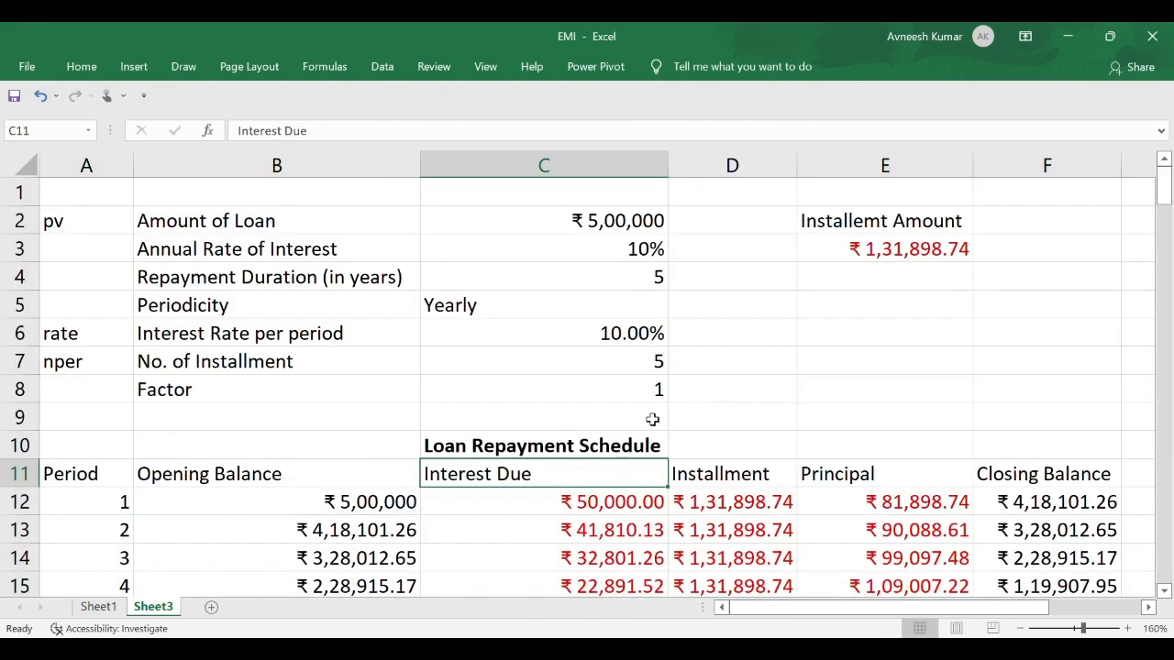
Set the Annual Rate of Interest in C3 to 14% and check the yearly schedule down to its last installment.
scroll(678, 422, down, 5)
scroll(687, 444, up, 5)
drag(761, 614, 640, 596)
click(611, 258)
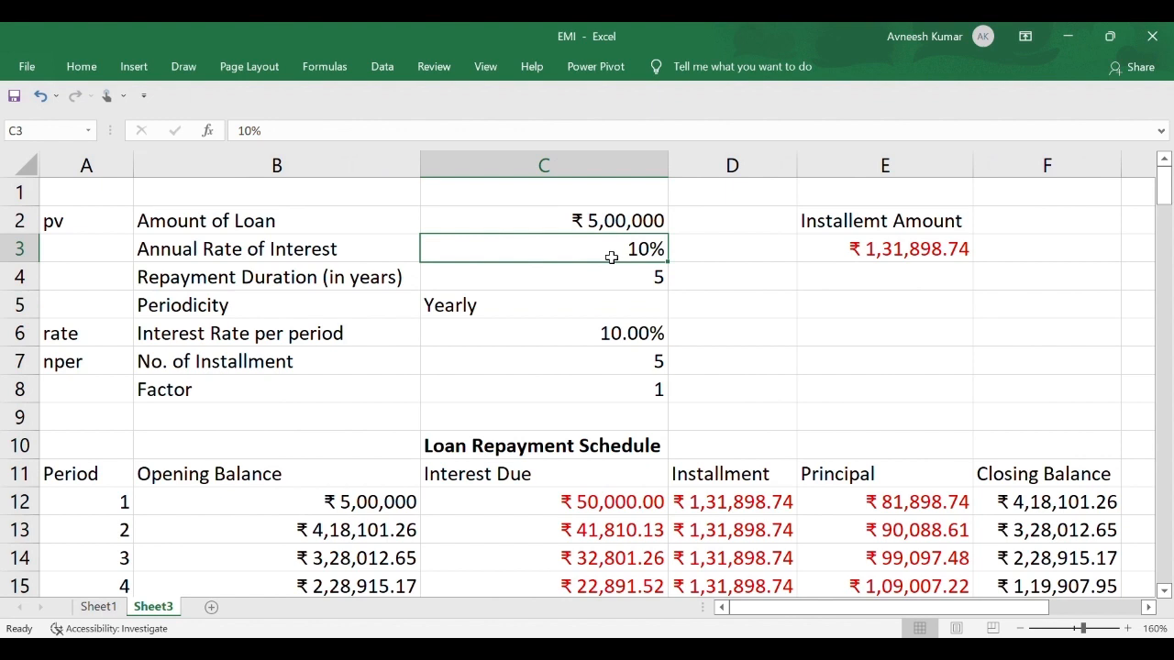
text(14)
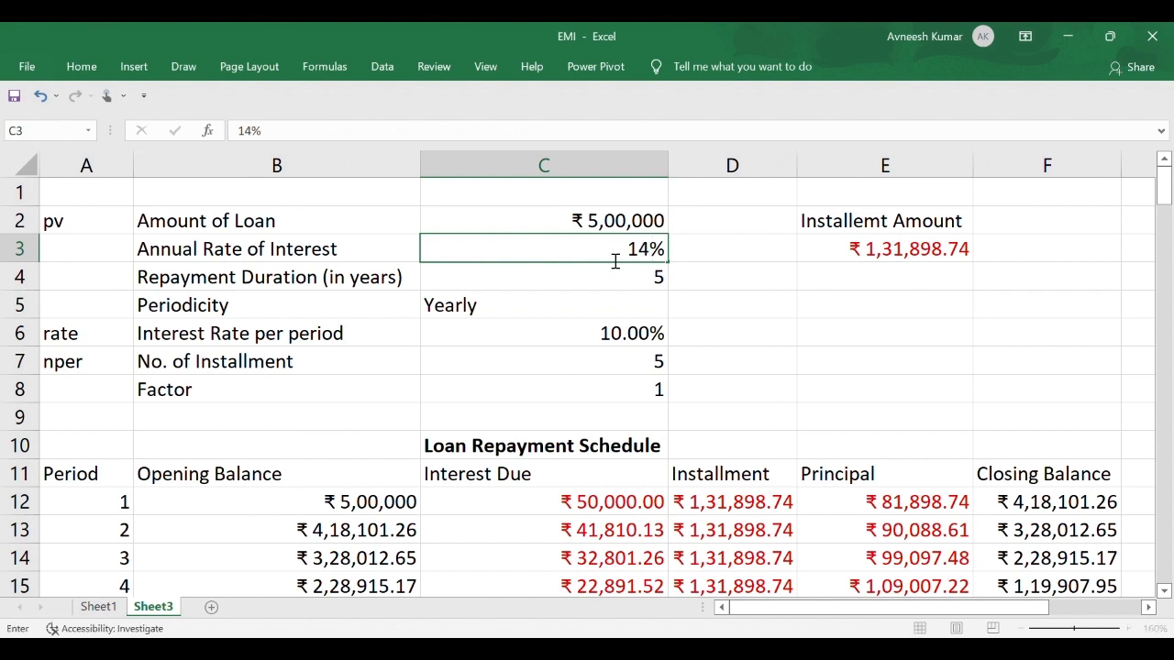
key(Return)
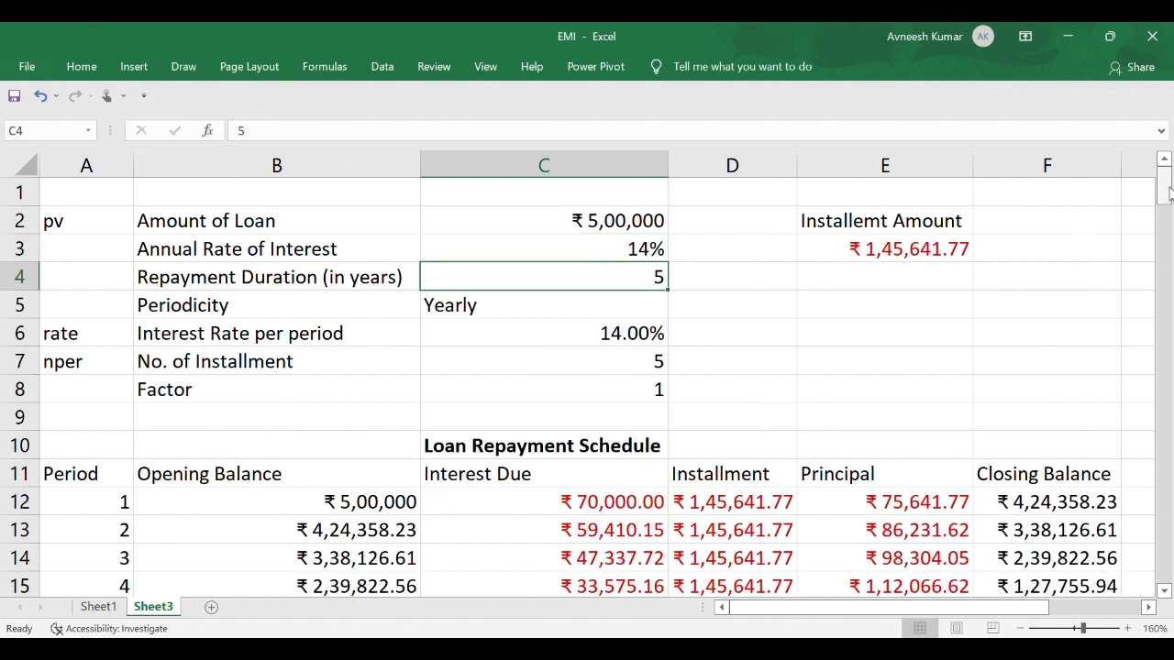
drag(1166, 191, 1167, 204)
scroll(1001, 291, down, 4)
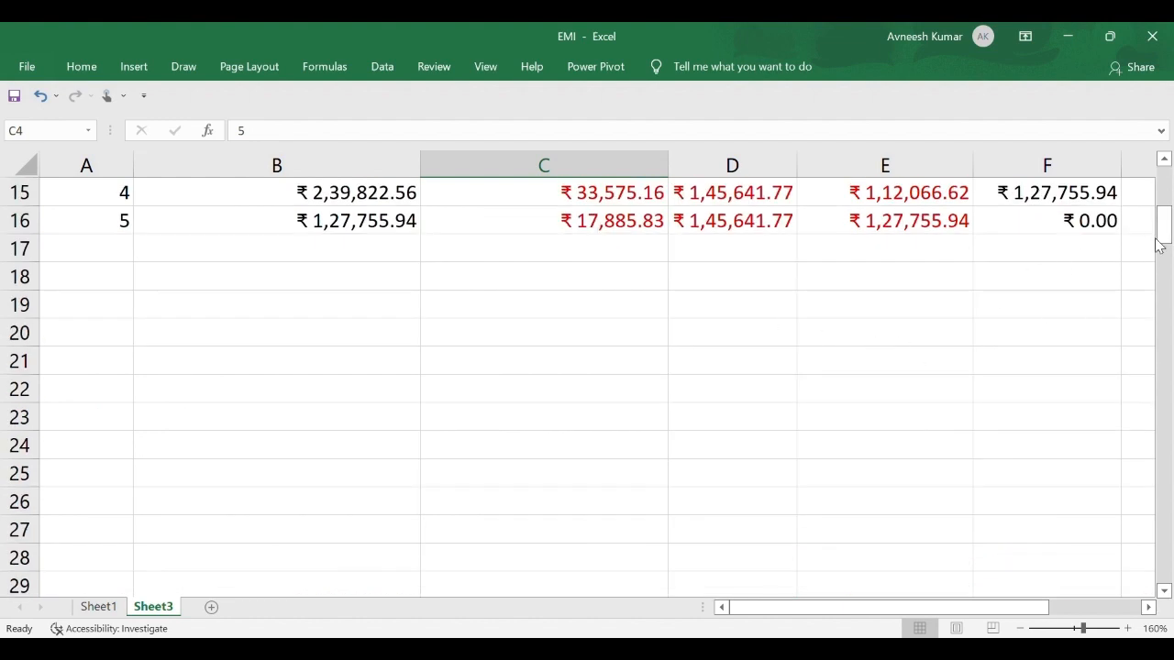
drag(1163, 234, 1163, 188)
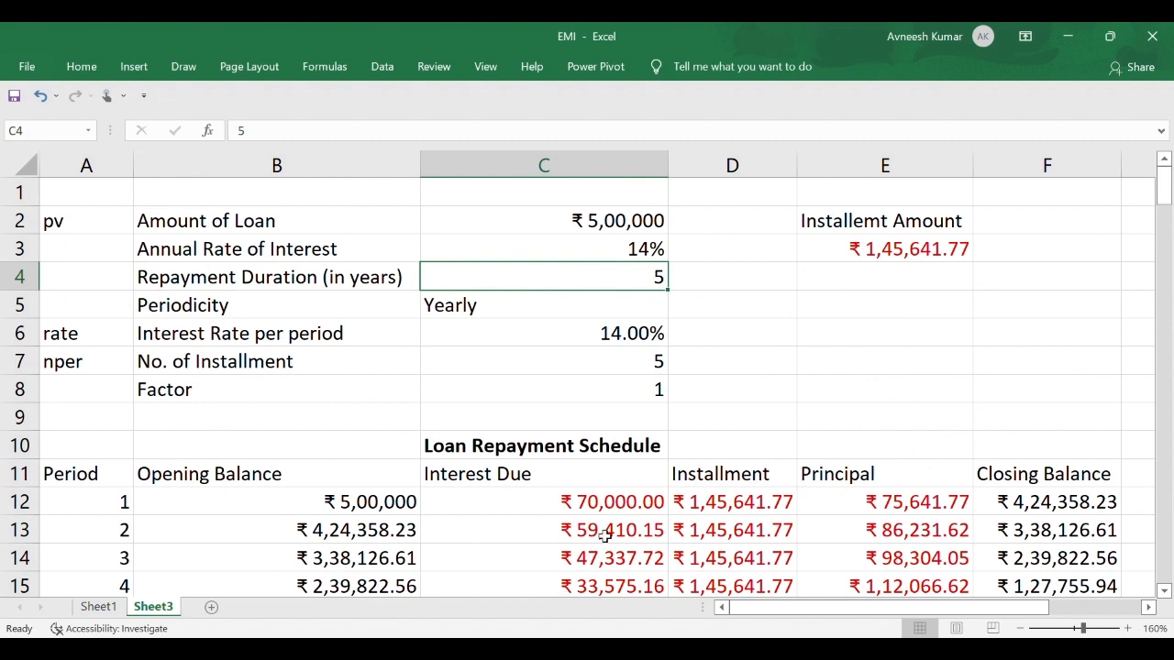
Clear the pv, rate and nper labels from A2:A7.
drag(80, 227, 84, 367)
key(Delete)
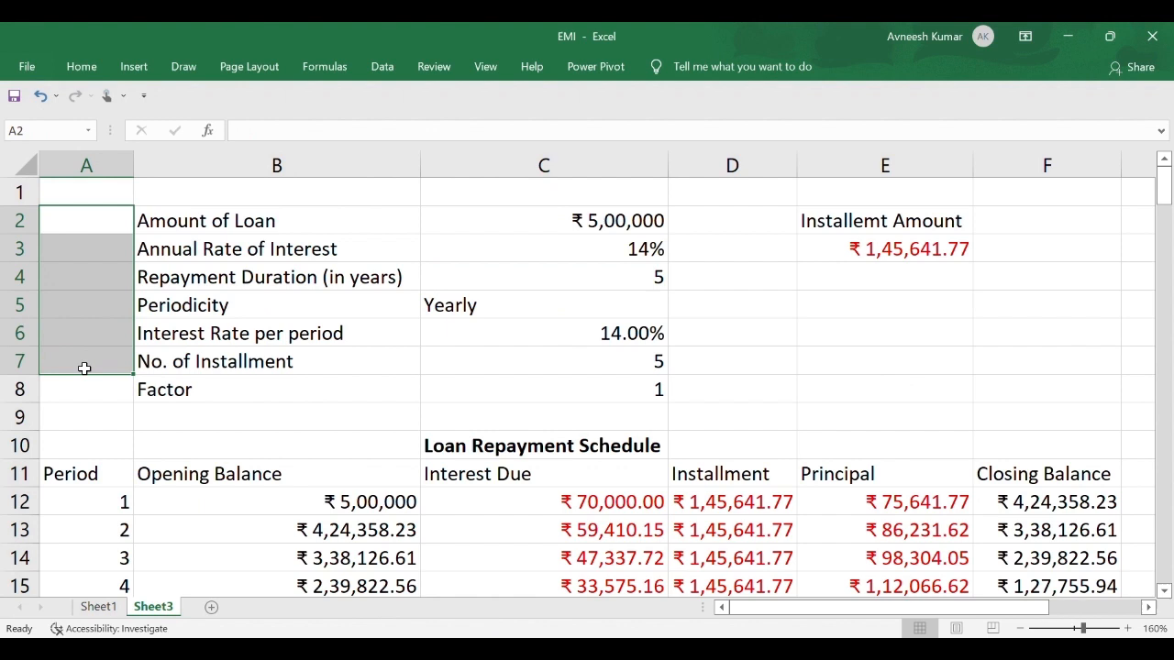
click(255, 404)
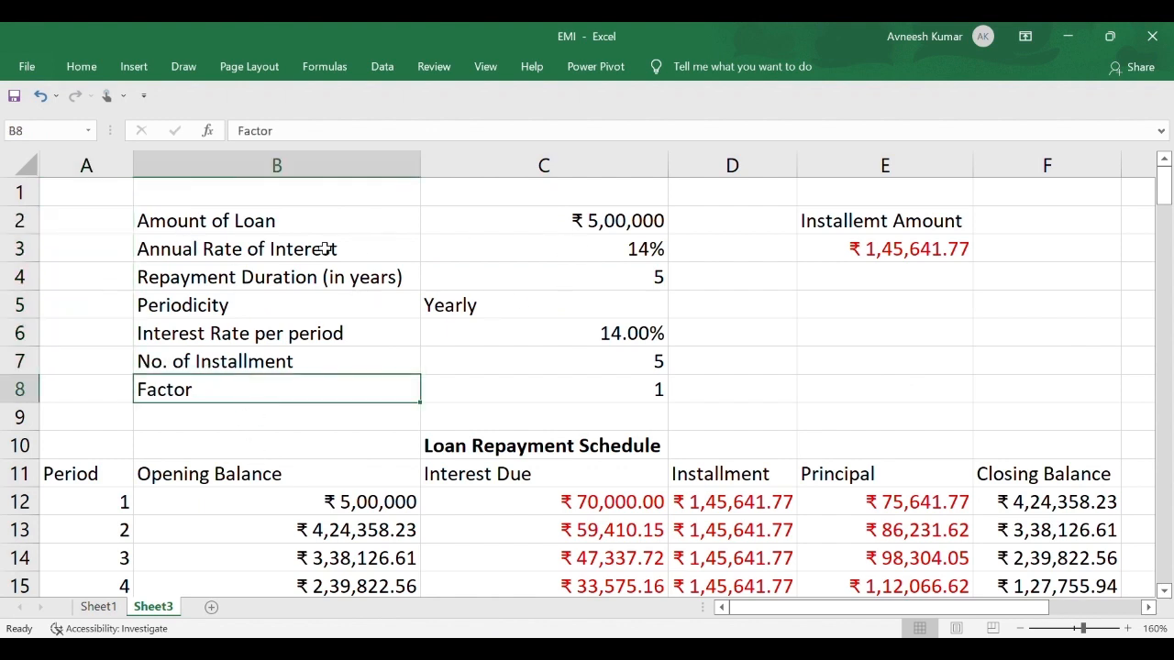
Apply all borders to the loan details table in B2:C8.
click(279, 224)
drag(279, 223, 529, 398)
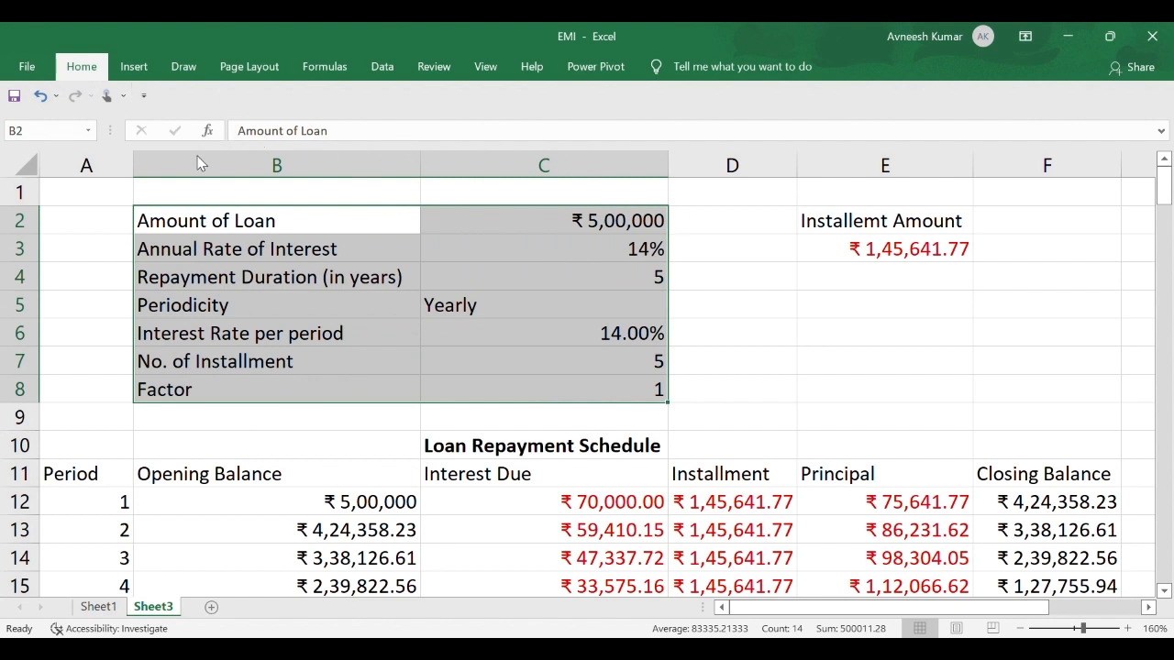
click(242, 295)
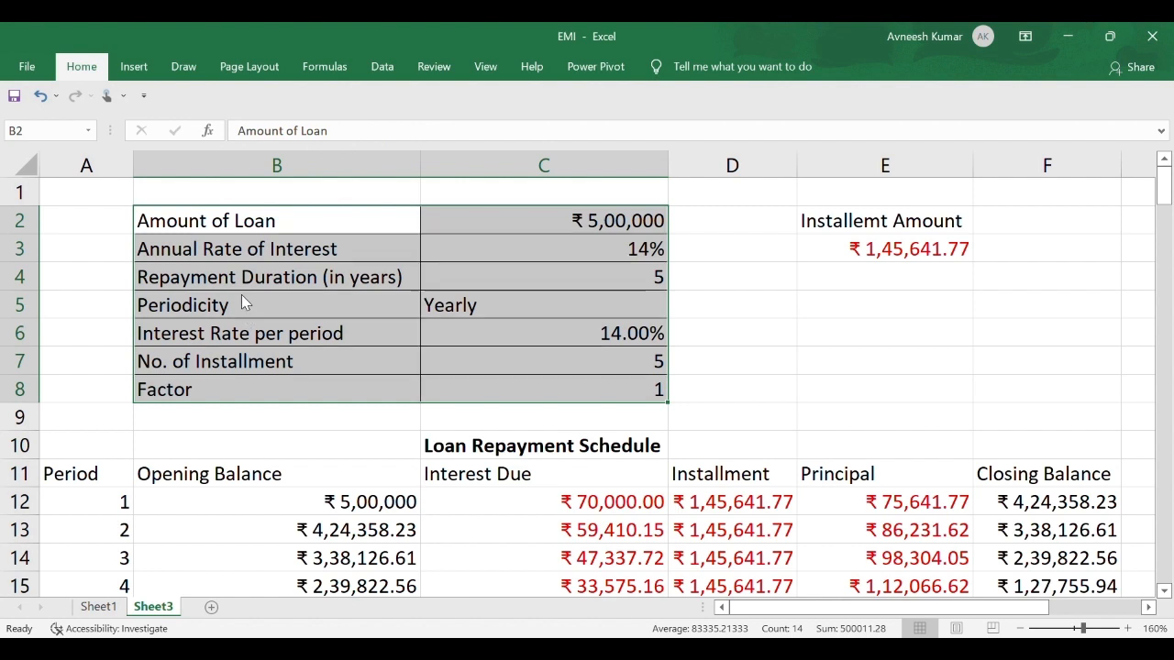
click(469, 358)
click(470, 390)
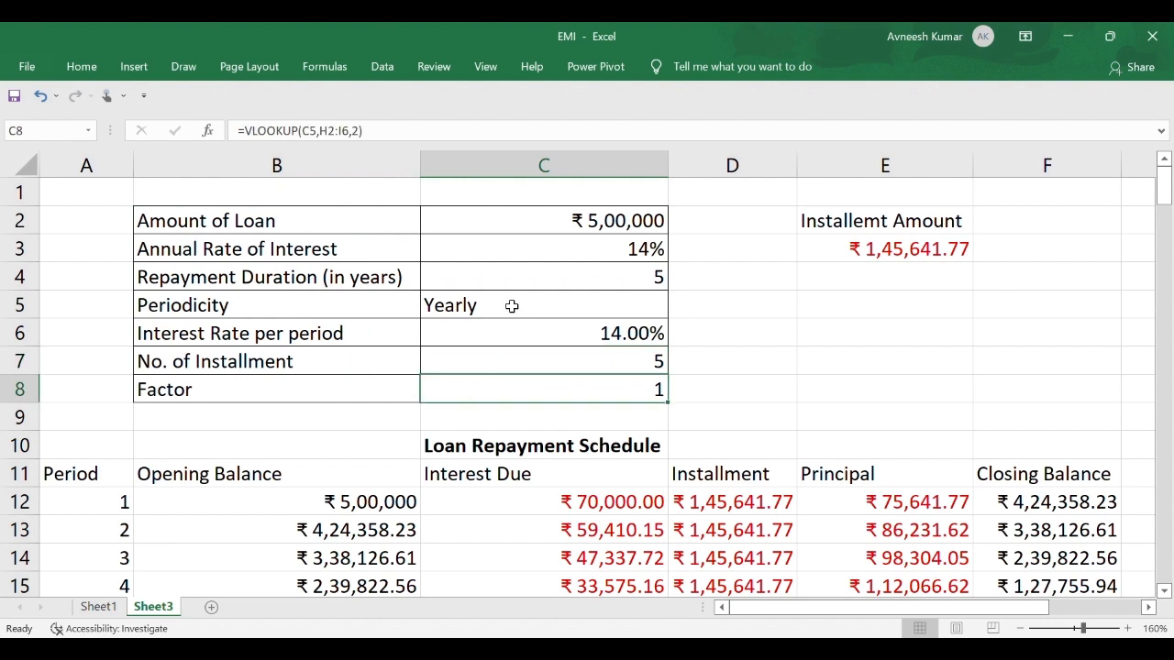
Fill the Loan Repayment Schedule title in C10 with yellow and the schedule's header row A11:F11 with light green.
click(447, 448)
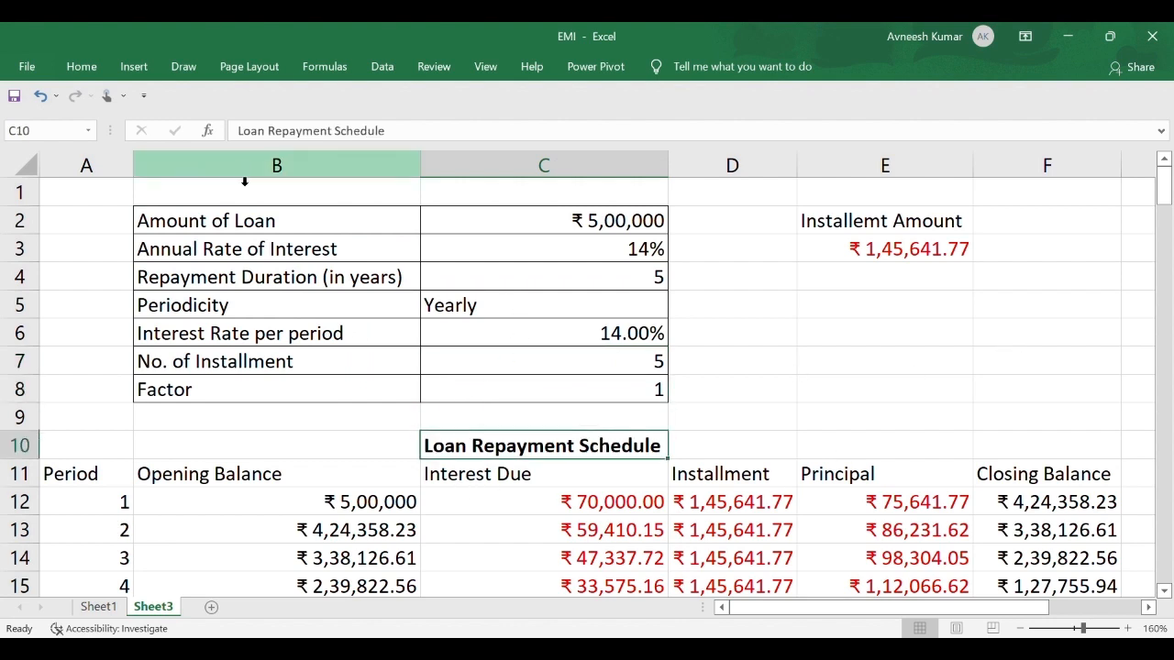
click(220, 134)
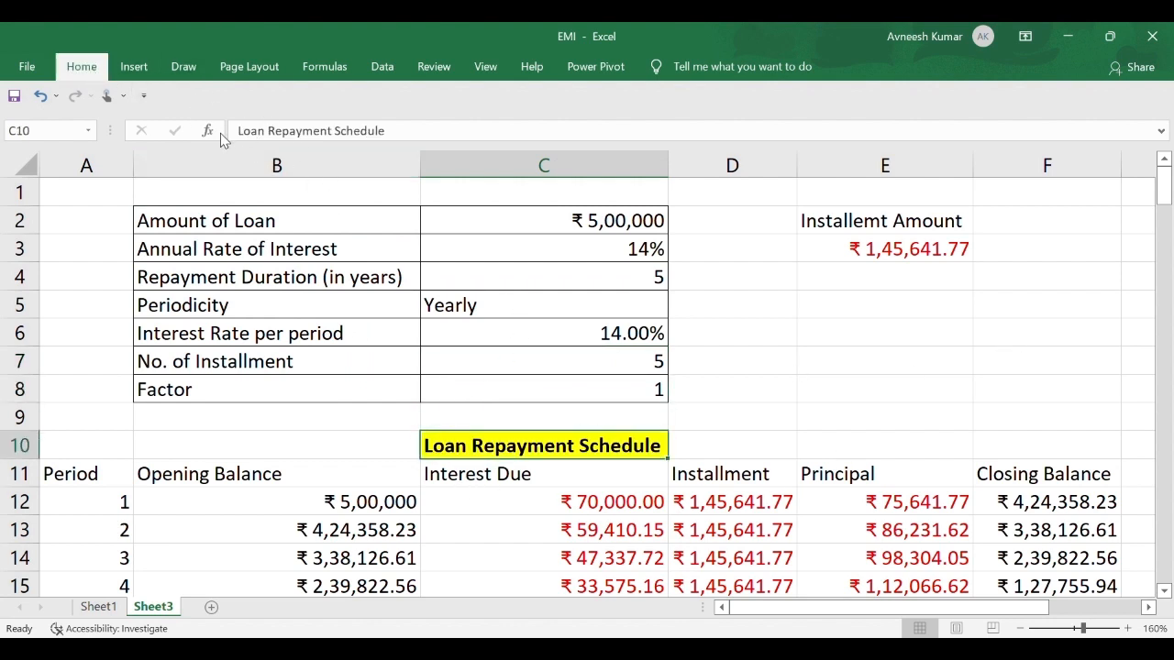
drag(87, 474, 1009, 478)
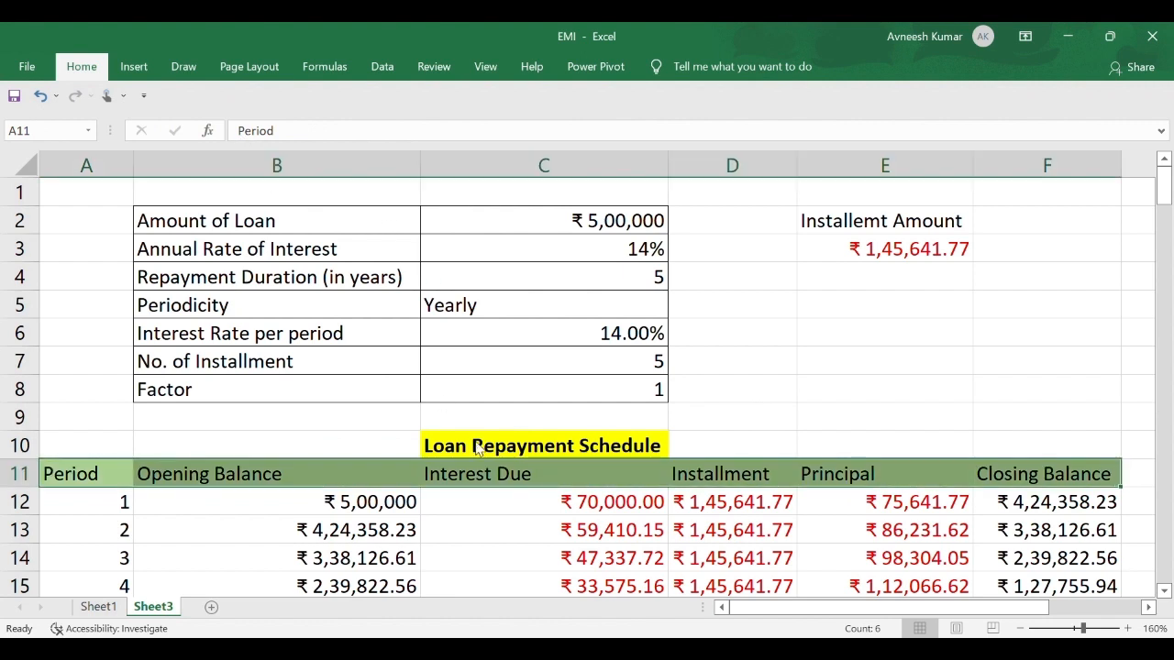
click(358, 525)
click(126, 504)
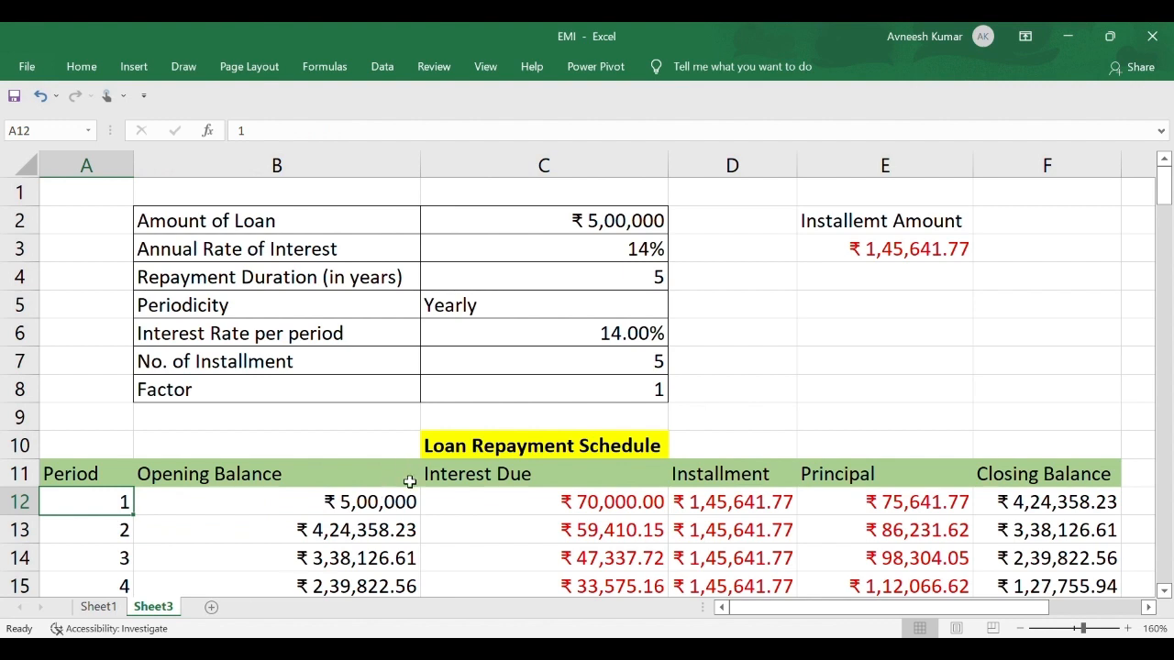
click(533, 354)
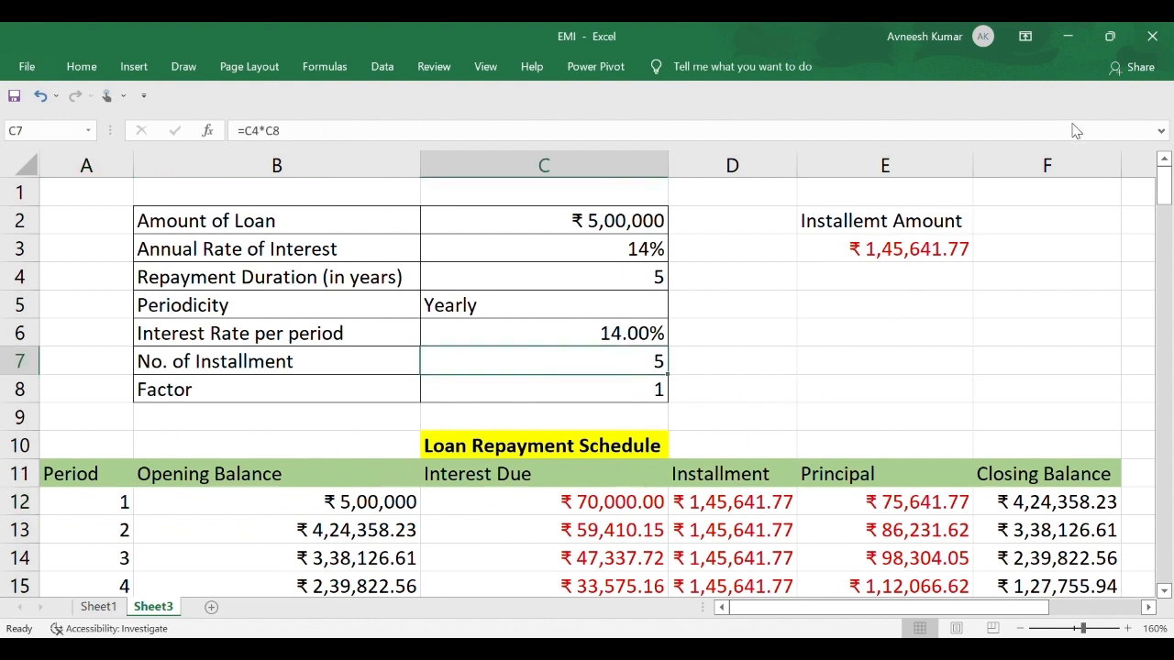